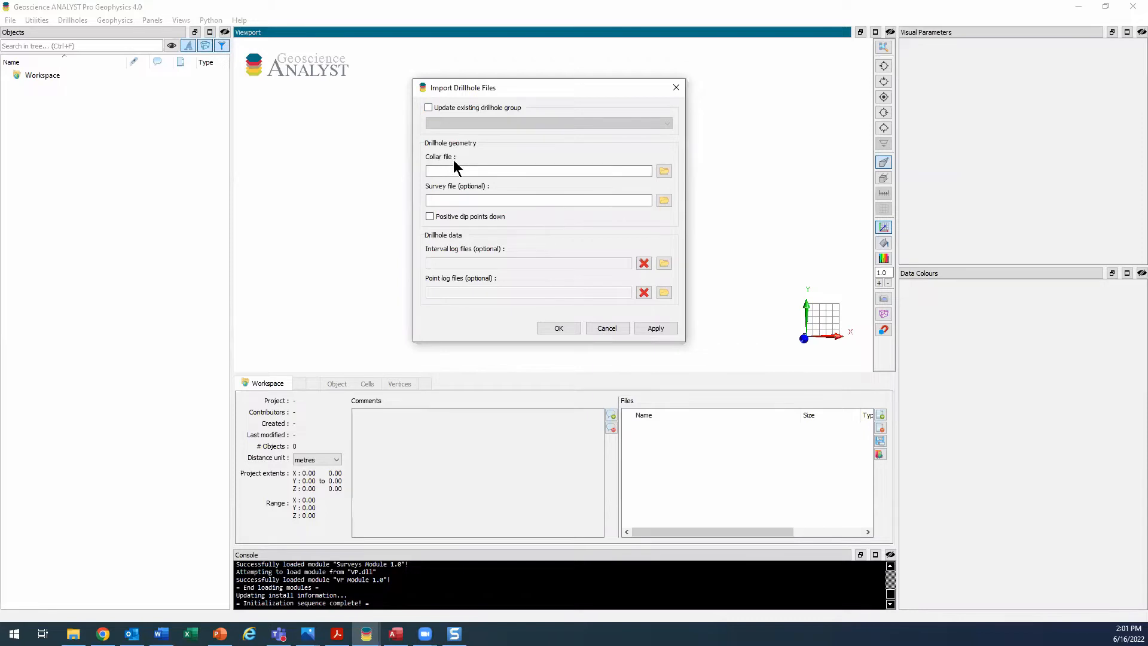
- Choose collars.csv as the collar file and survey.csv as the survey file for the drillhole import
left_click(664, 171)
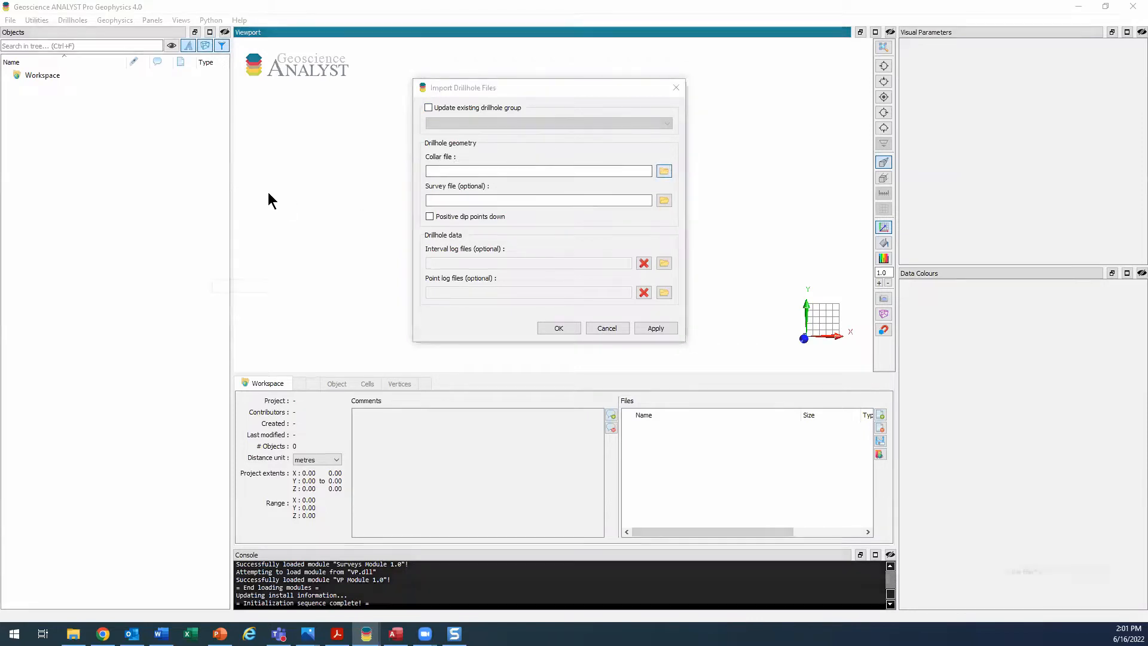
double_click(206, 102)
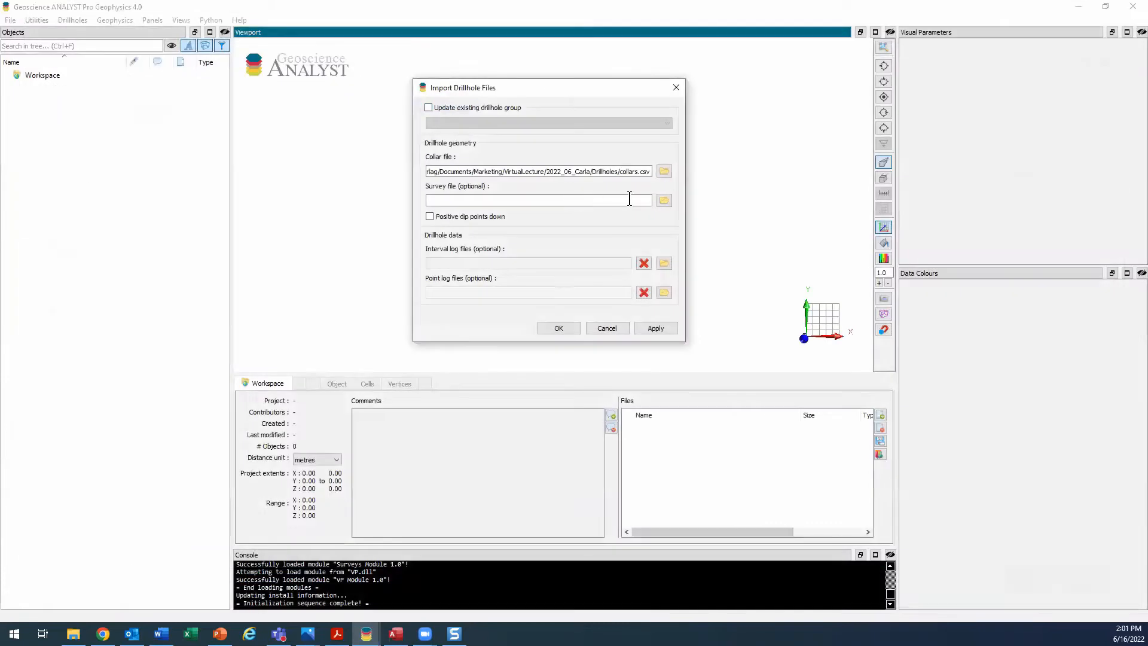
left_click(665, 200)
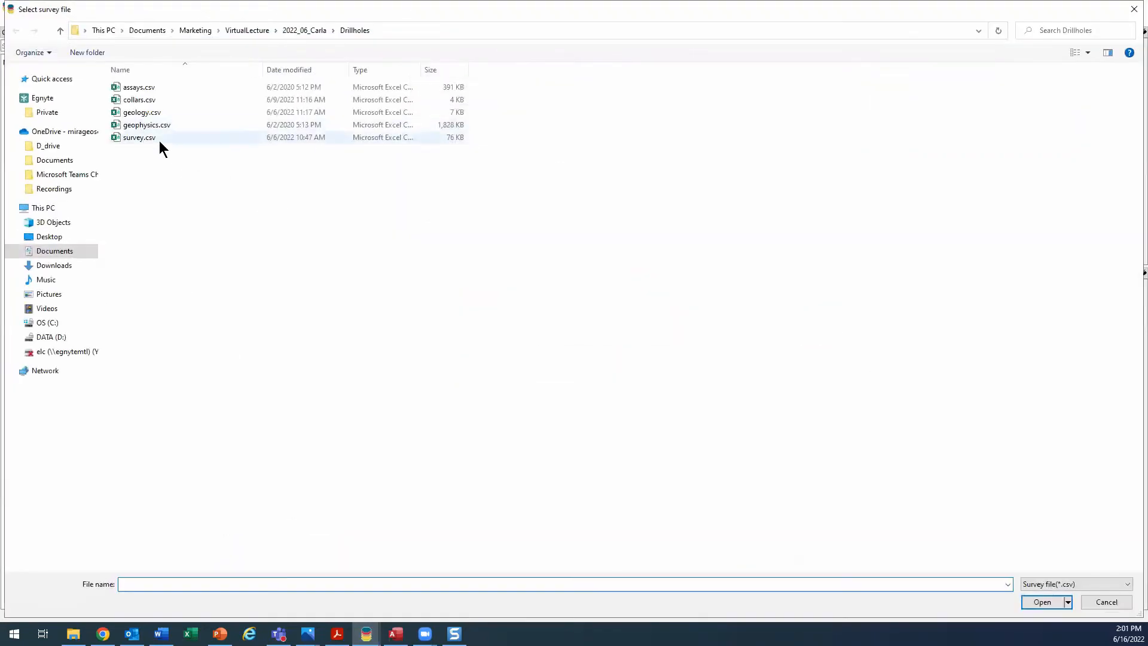
double_click(138, 137)
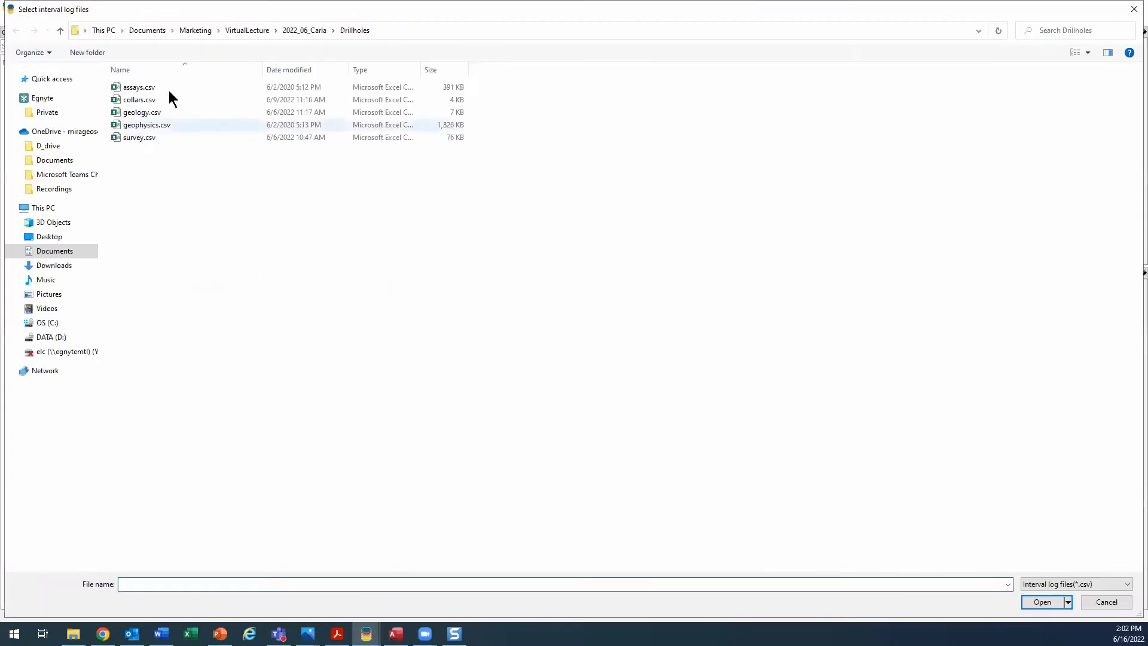
- Add assays.csv as the interval log file and geophysics.csv as the point log file, and start the drillhole import
left_click(169, 91)
double_click(168, 91)
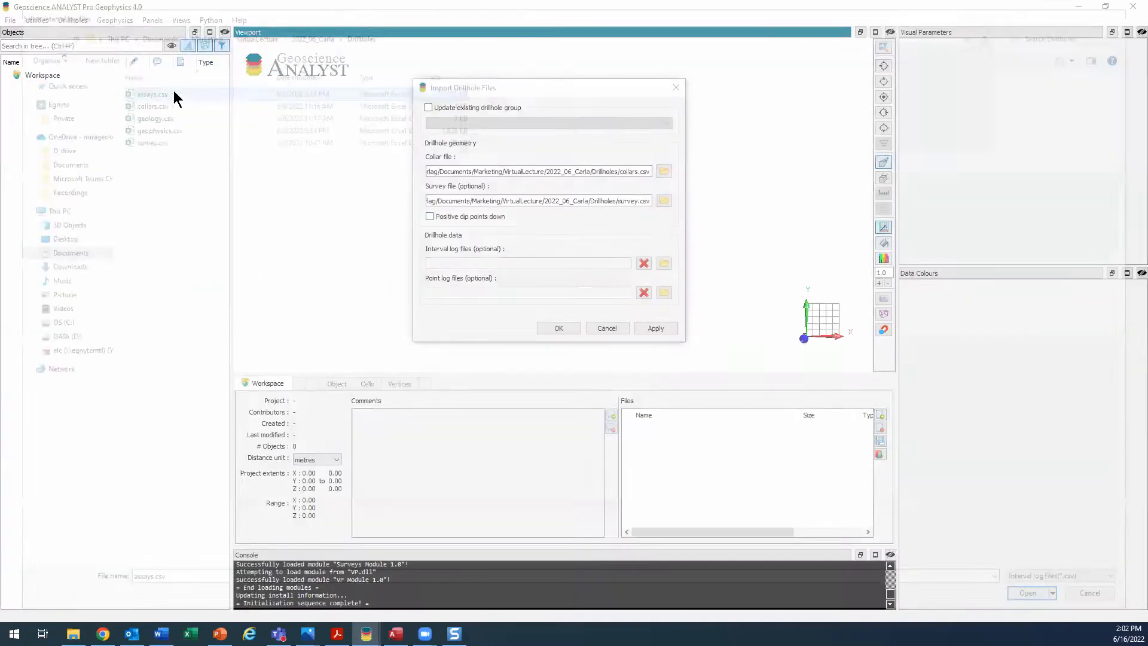
left_click(664, 292)
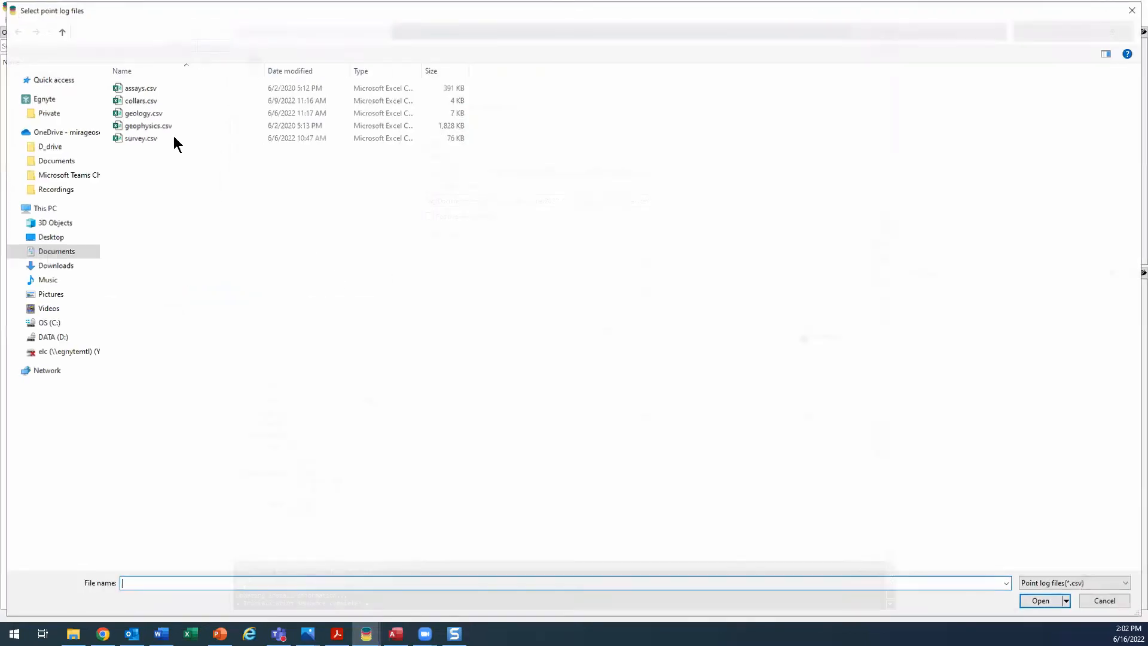
double_click(186, 124)
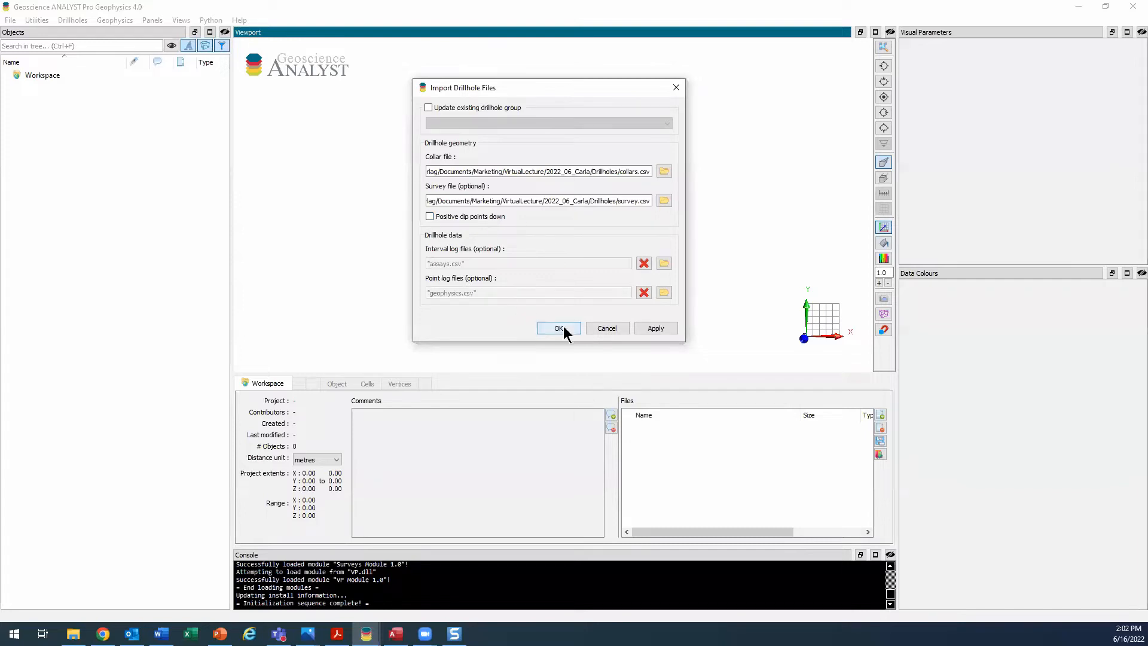
left_click(558, 329)
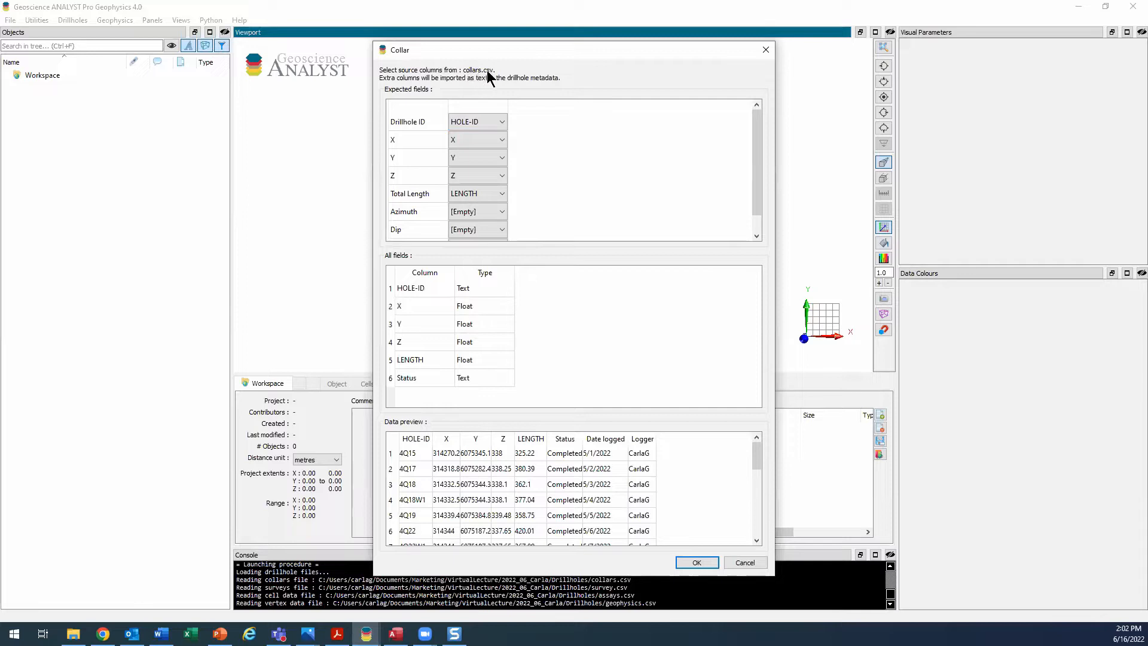
- Review the source columns assigned to the collar fields, from drillhole ID and coordinates to azimuth, dip and status
left_click_drag(423, 127, 422, 196)
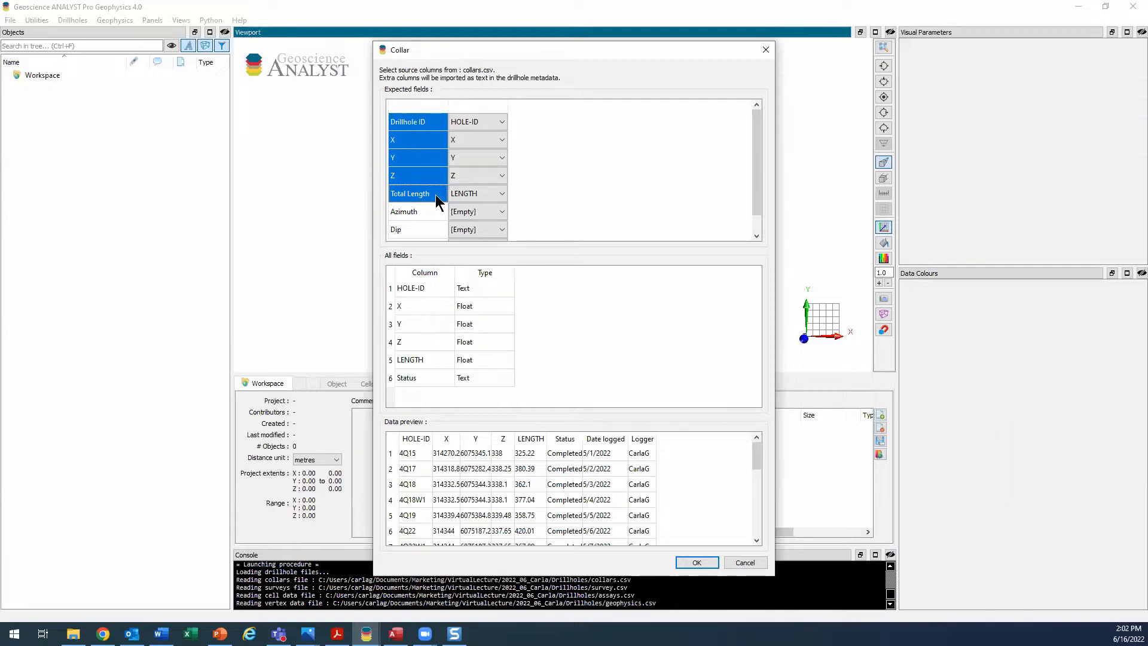
left_click(519, 117)
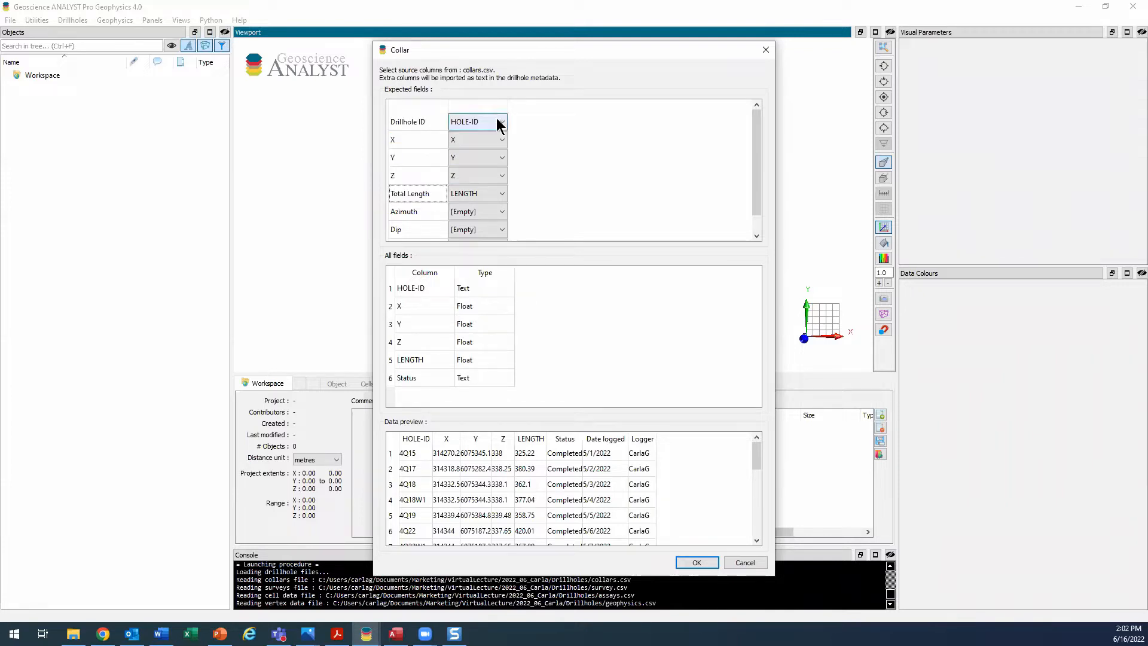
left_click(498, 122)
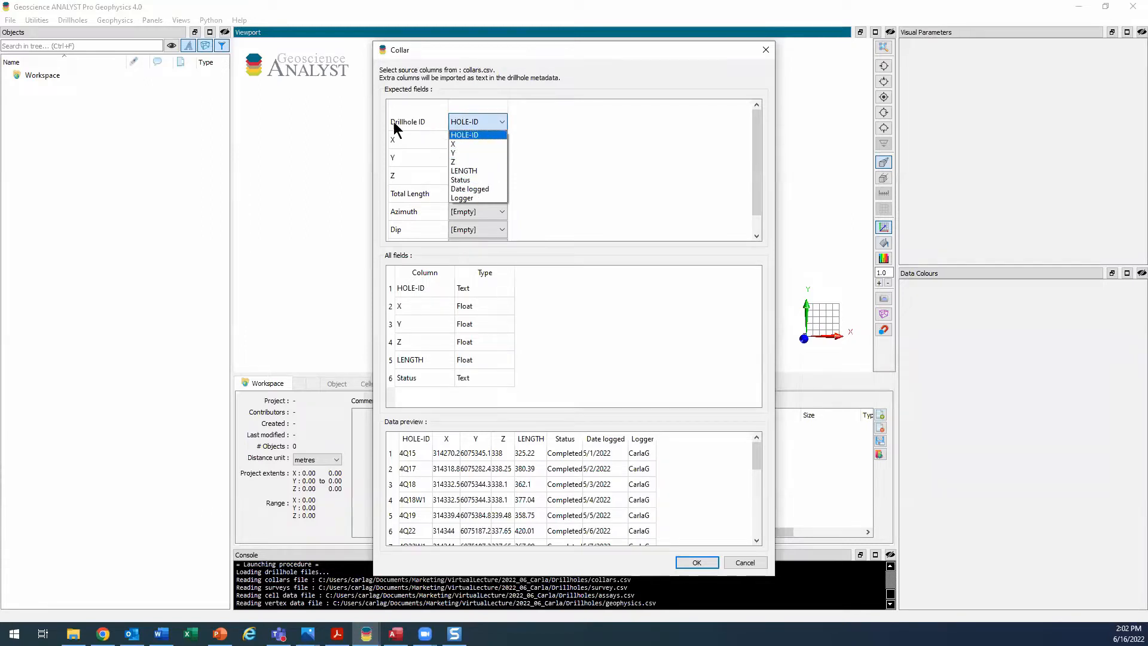
left_click(538, 127)
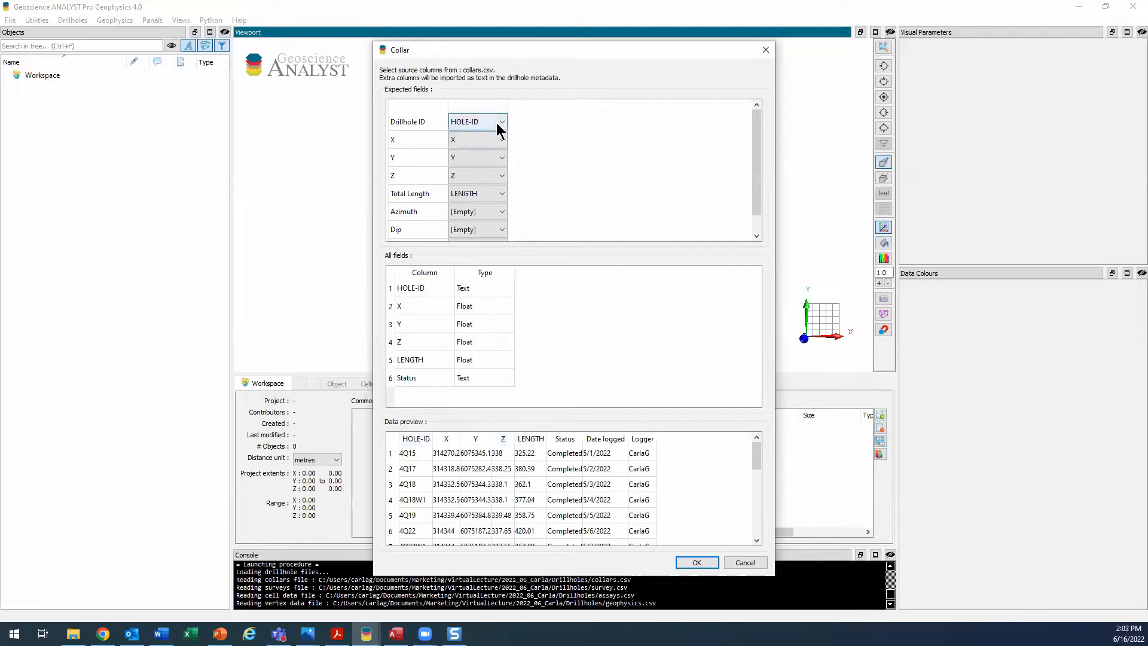
left_click(494, 142)
left_click(512, 141)
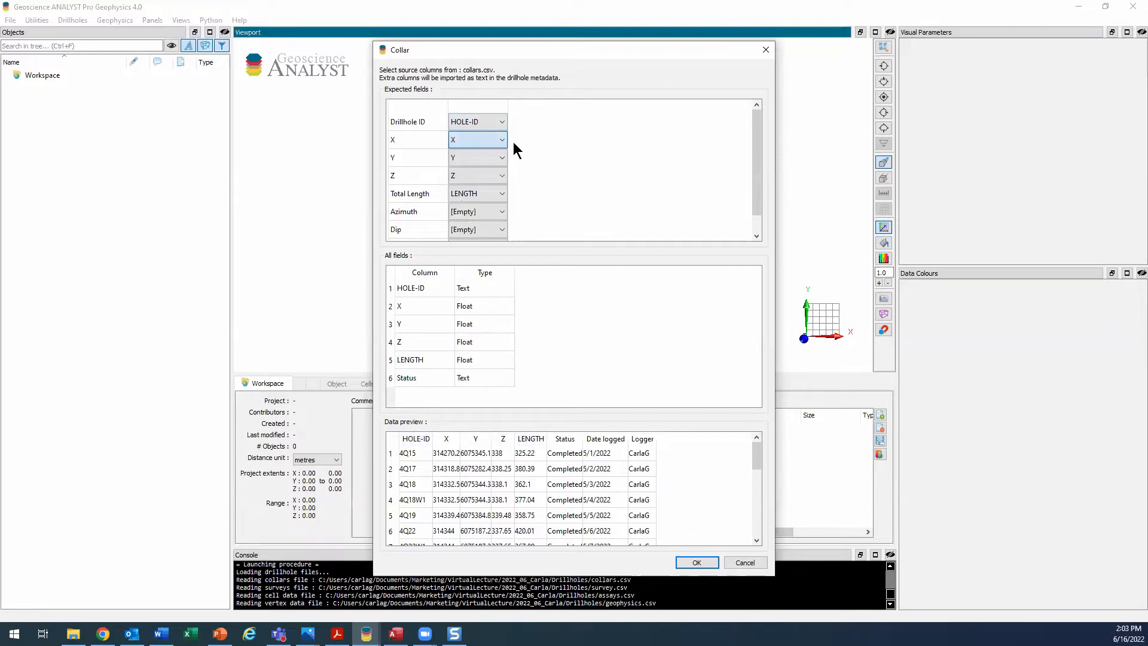
scroll(760, 132, "down", 1)
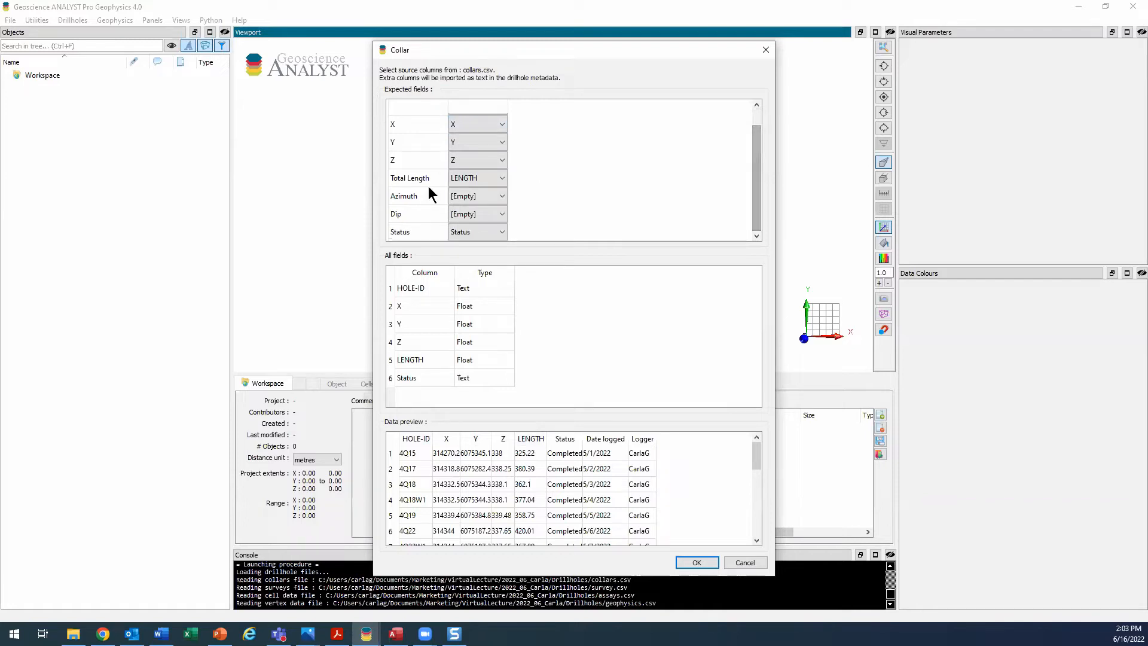
left_click(402, 195)
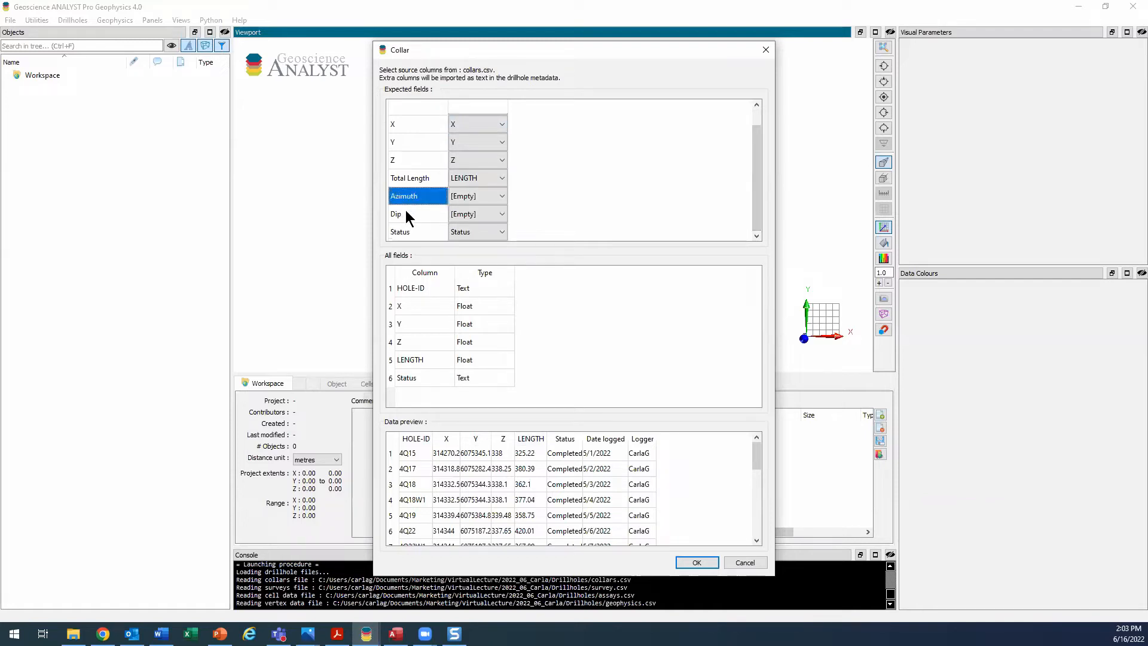
left_click(404, 213, "shift")
left_click(420, 232)
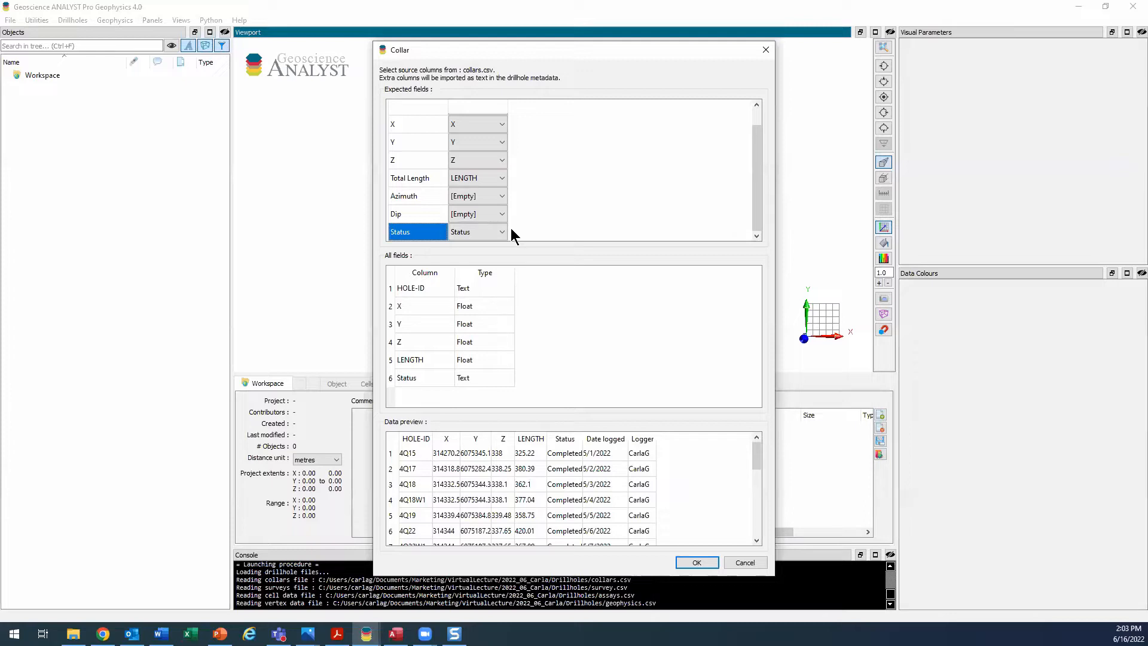
- Check the planned, ongoing and completed drillhole status keywords in the georeference workspace's preferences, and return to the collar import window
left_click(366, 634)
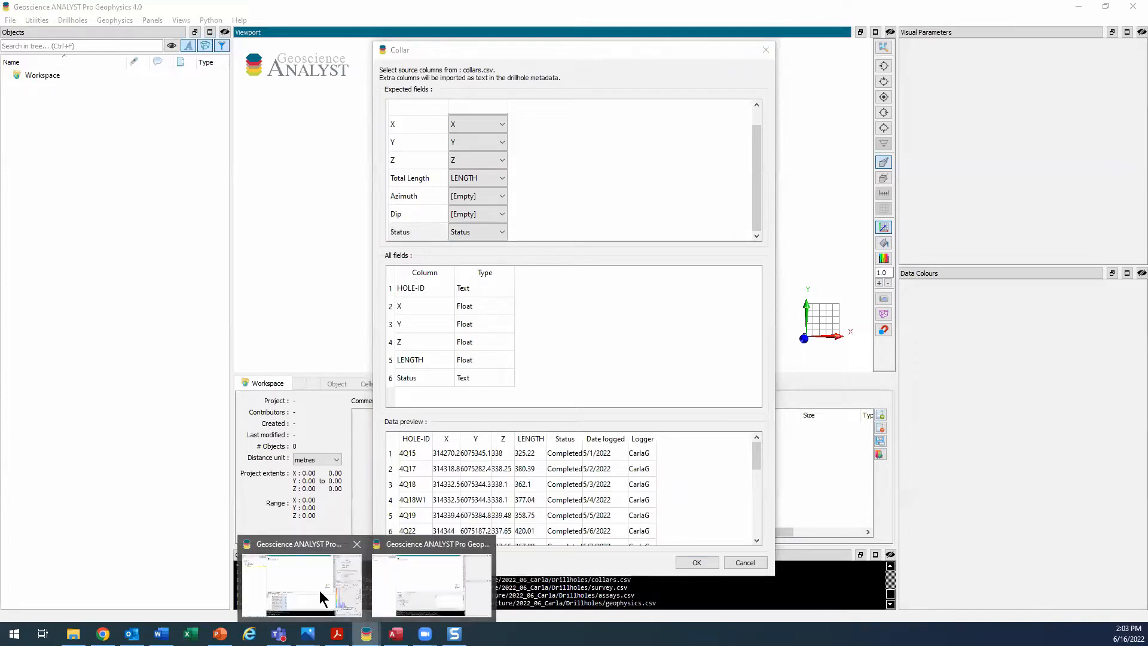
left_click(319, 590)
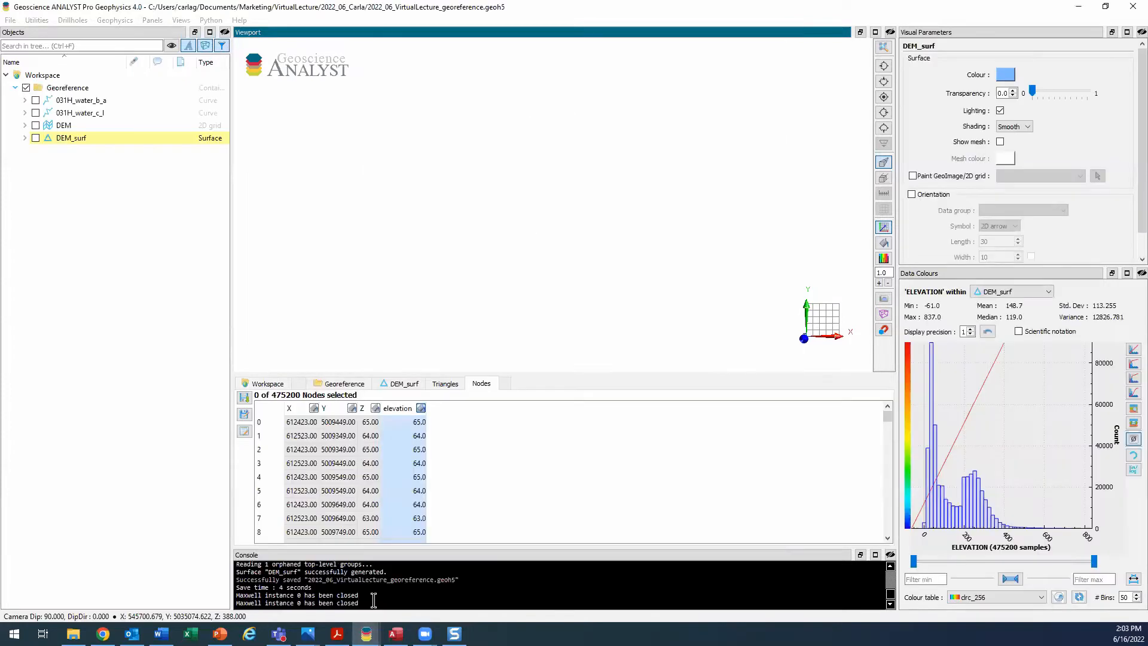
left_click(10, 21)
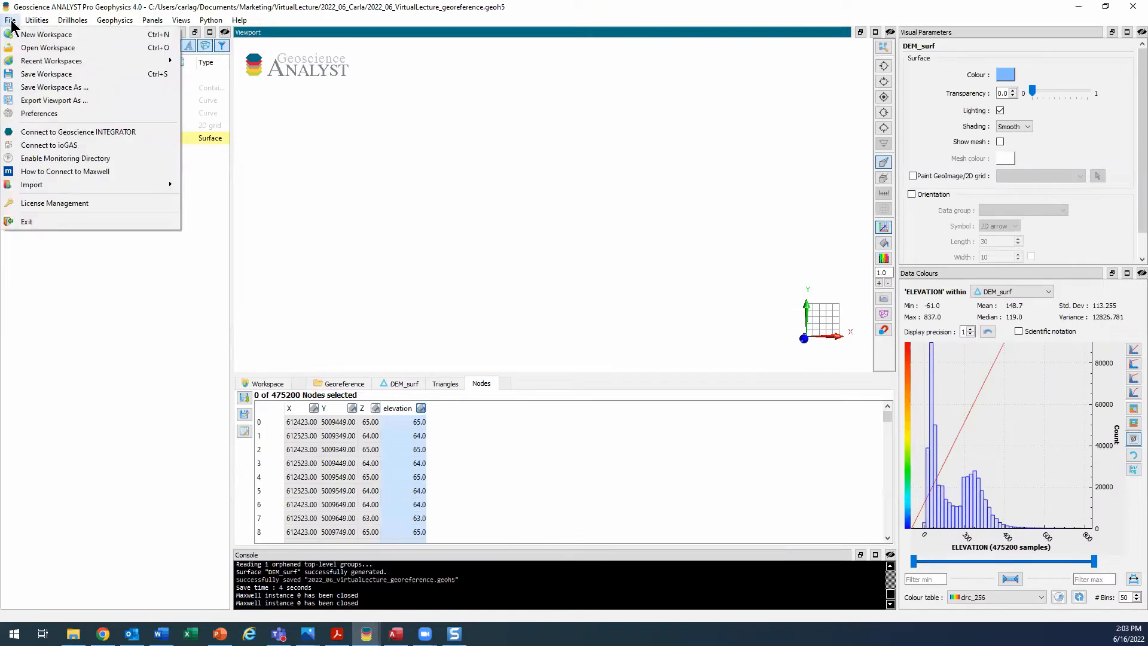
left_click(73, 113)
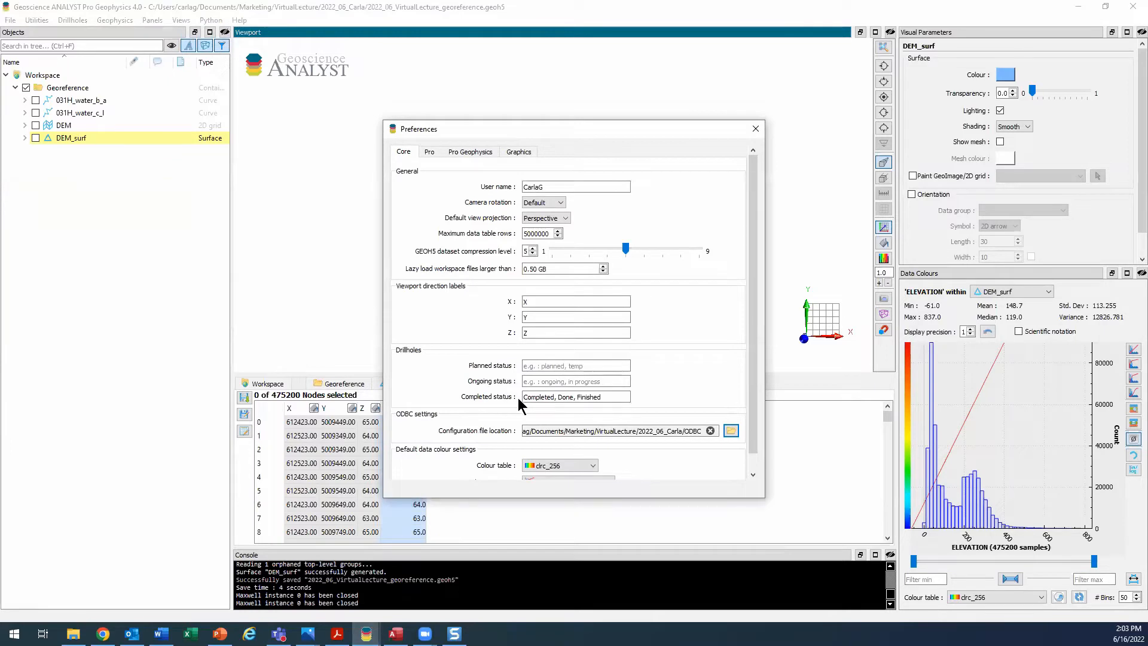
left_click(538, 398)
left_click(596, 383)
left_click(622, 397)
left_click(366, 634)
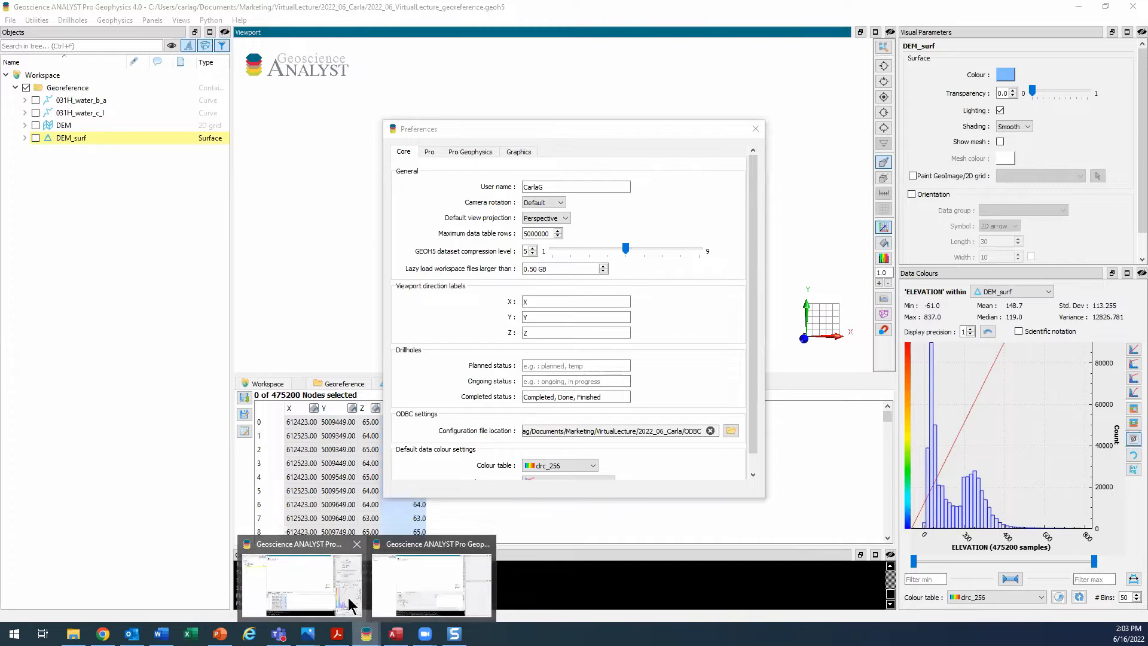
left_click(417, 599)
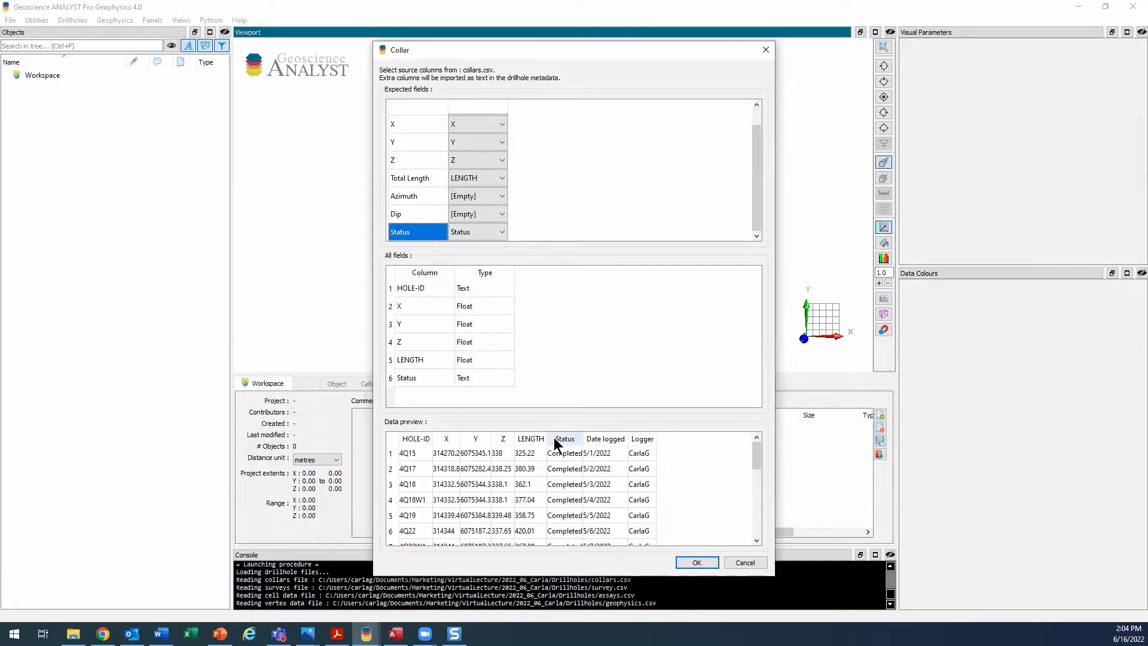
- Accept the column mappings for the collar, deviation survey, assays and geophysics files, and return to the workspace receiving the drillholes
left_click(697, 563)
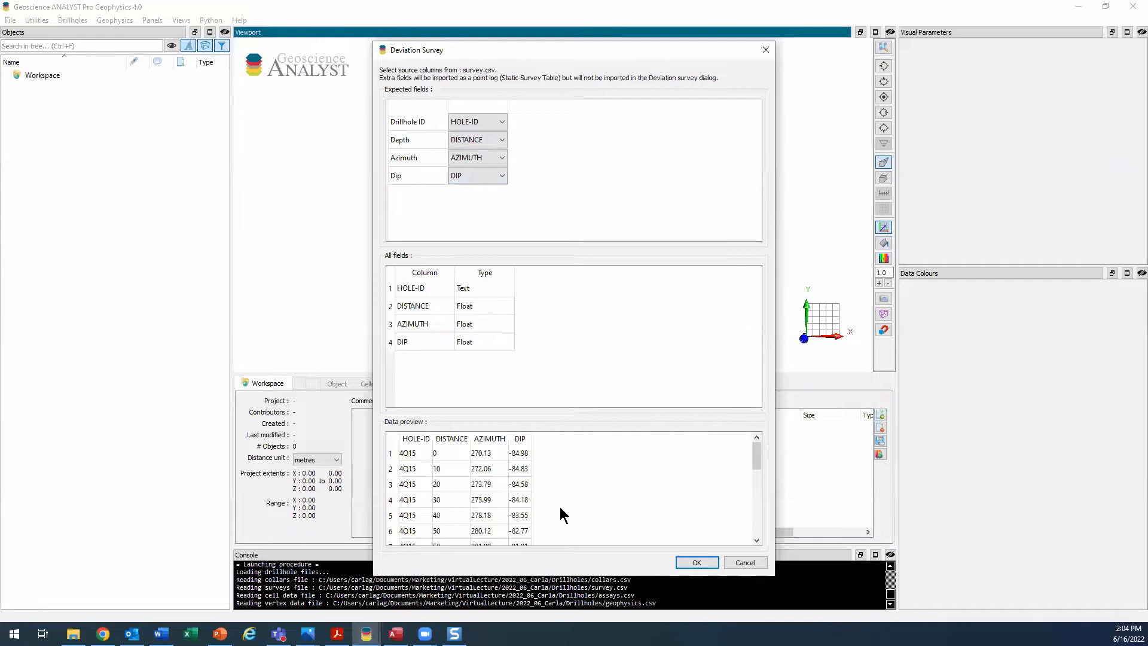
left_click(698, 562)
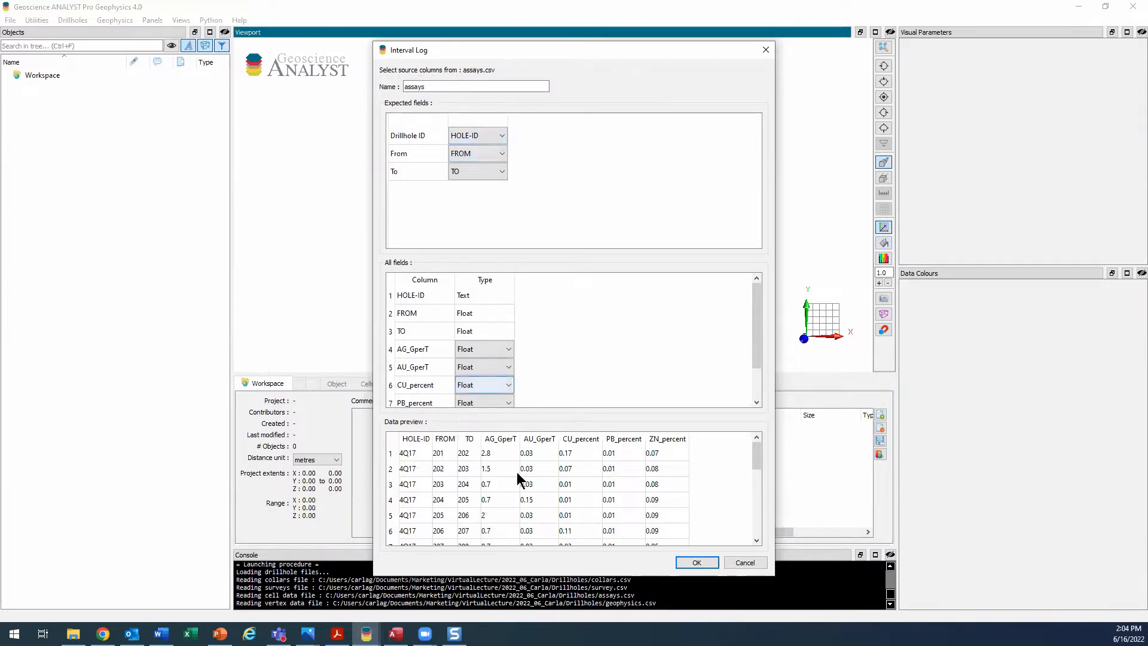
left_click(697, 562)
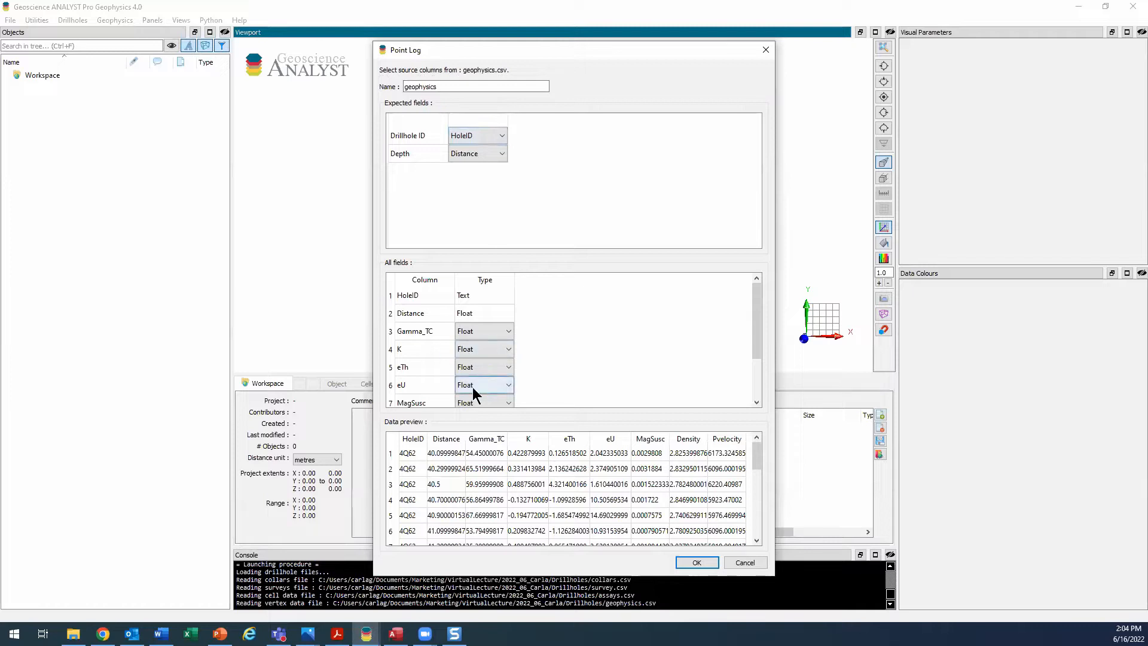
left_click(694, 563)
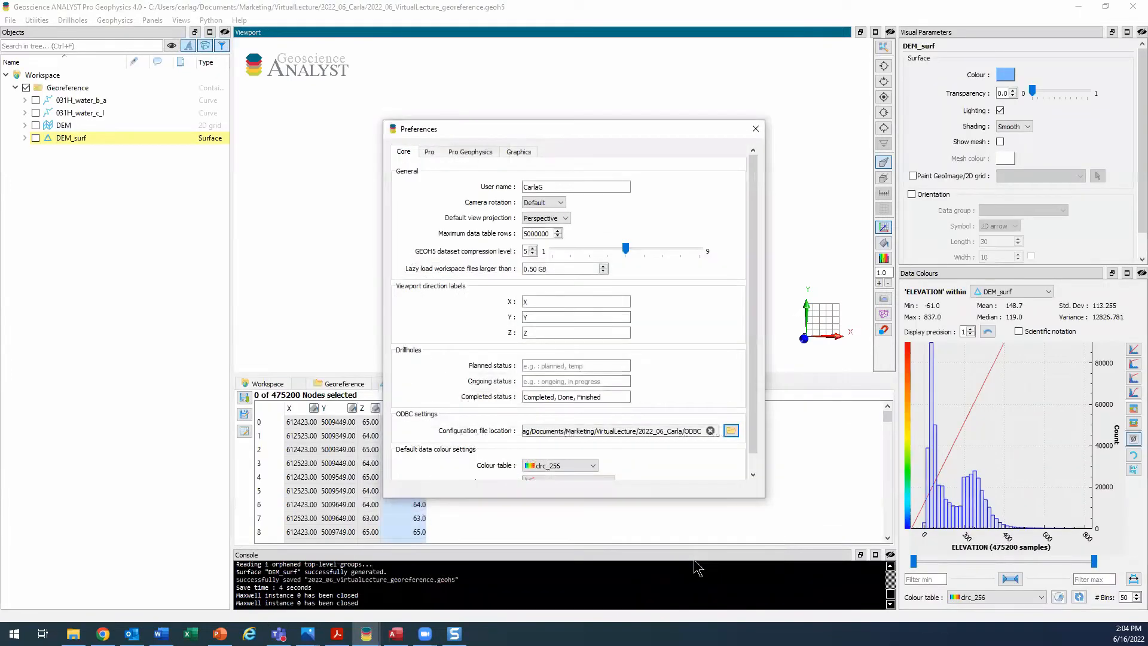
left_click(366, 633)
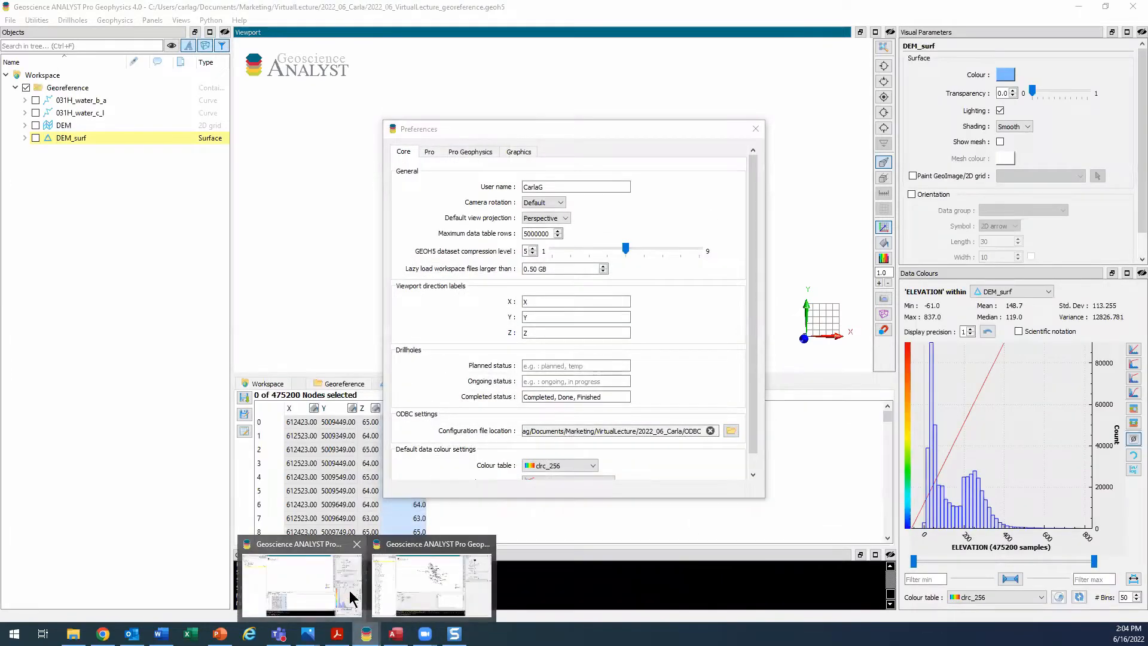
left_click(407, 589)
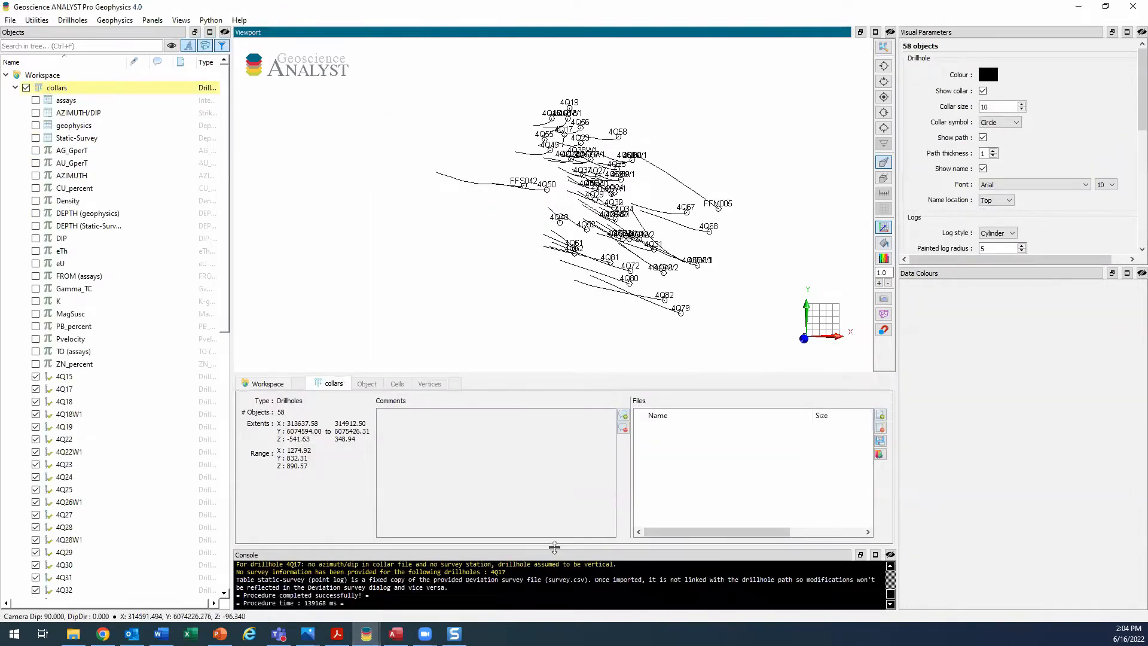
- Enlarge the console to read the drillhole import messages, and shrink it again
left_click_drag(555, 547, 557, 480)
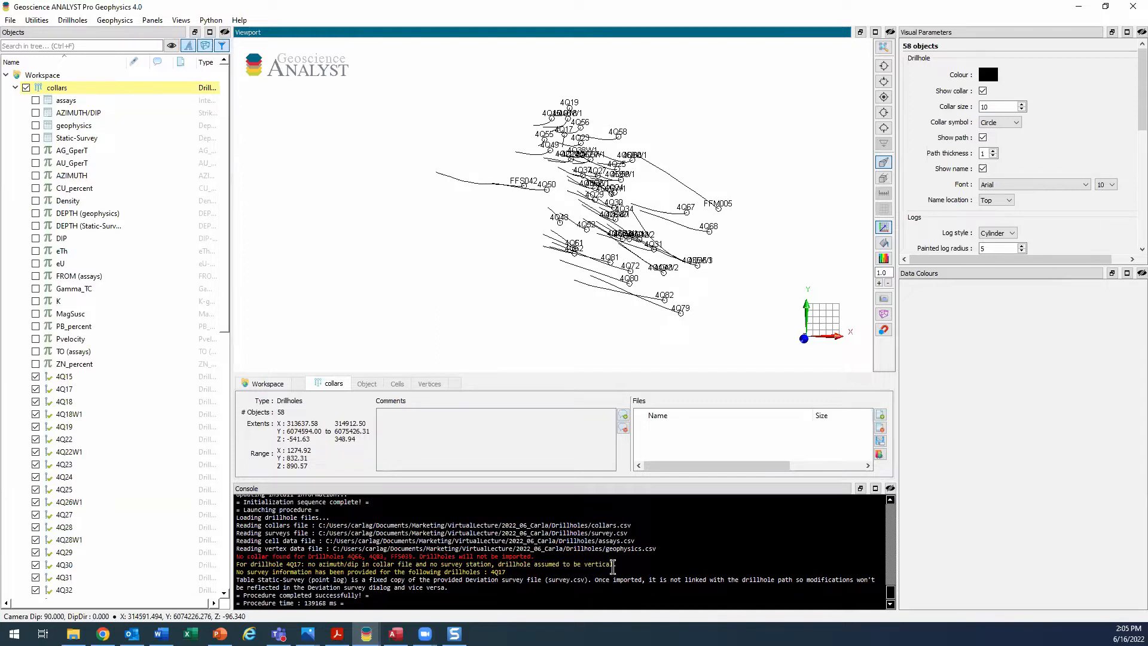
left_click_drag(625, 482, 623, 537)
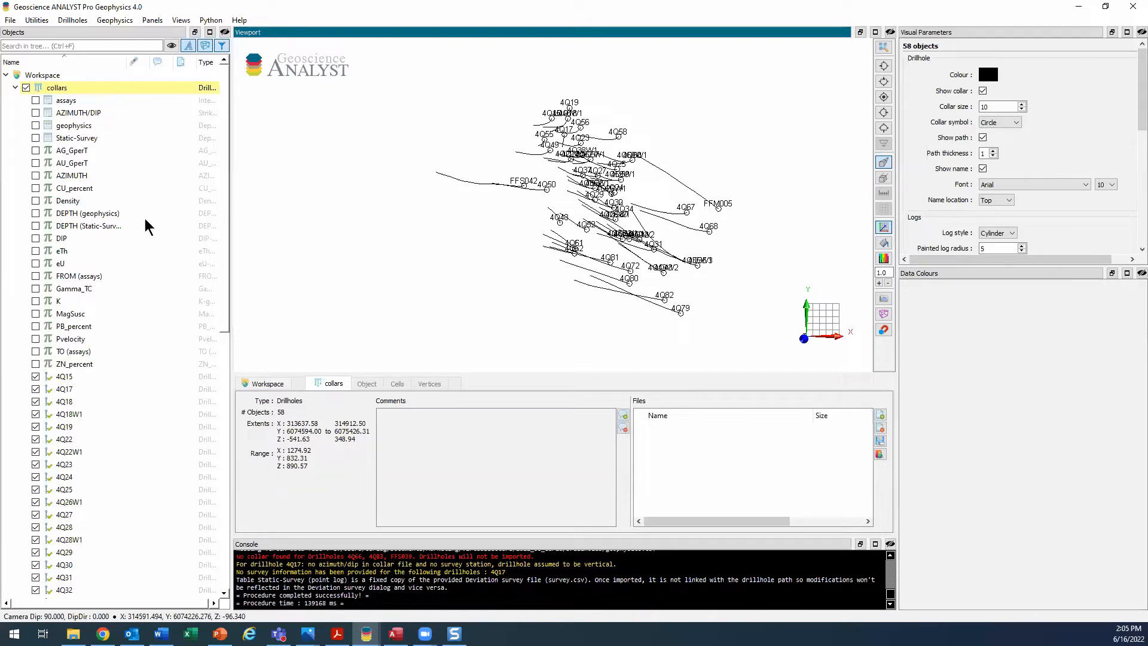
- Widen the object tree's name column and list in turn the properties of the assays, geophysics, AZIMUTH/DIP and Static-Survey tables
left_click_drag(126, 62, 150, 62)
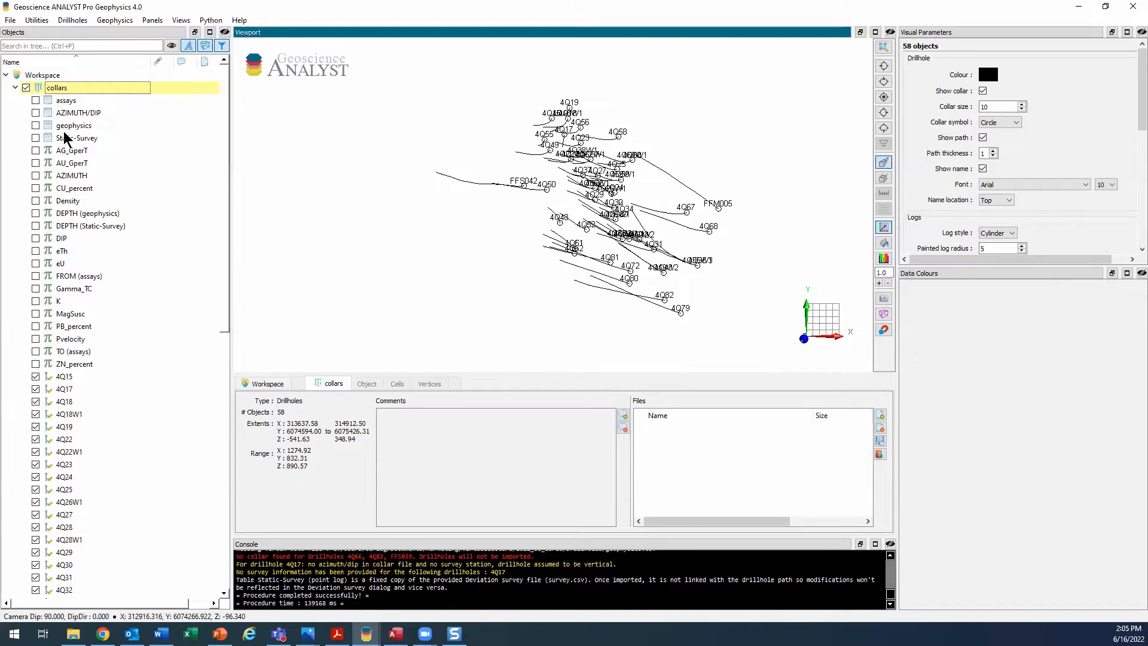
left_click(35, 100)
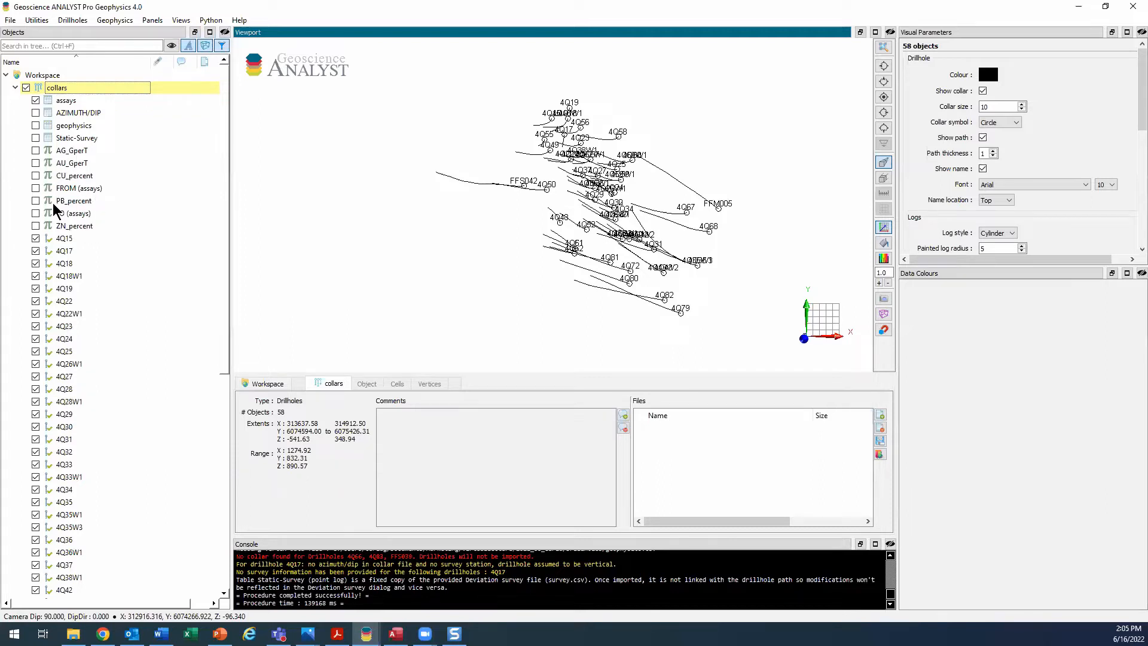
left_click(36, 125)
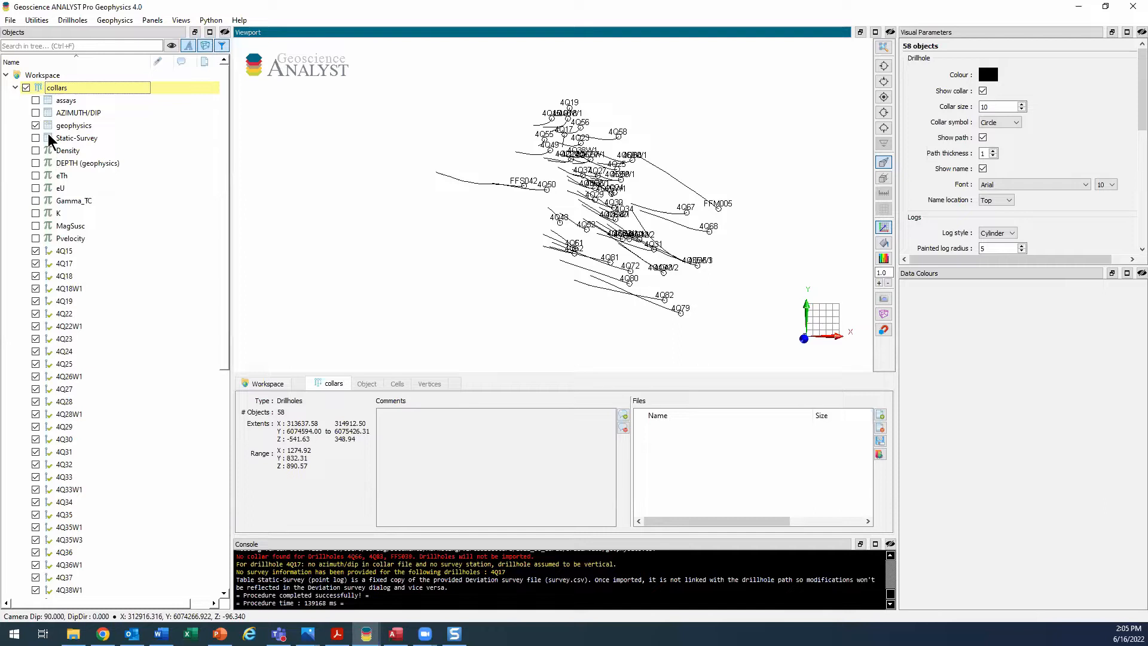
left_click(35, 114)
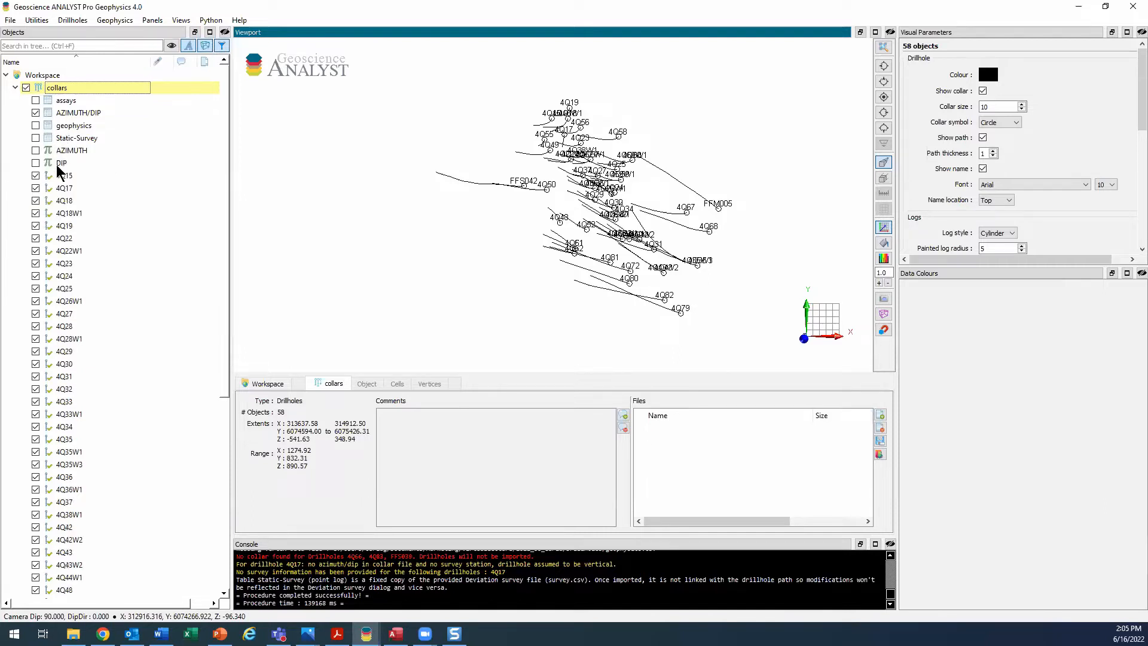
left_click(36, 138)
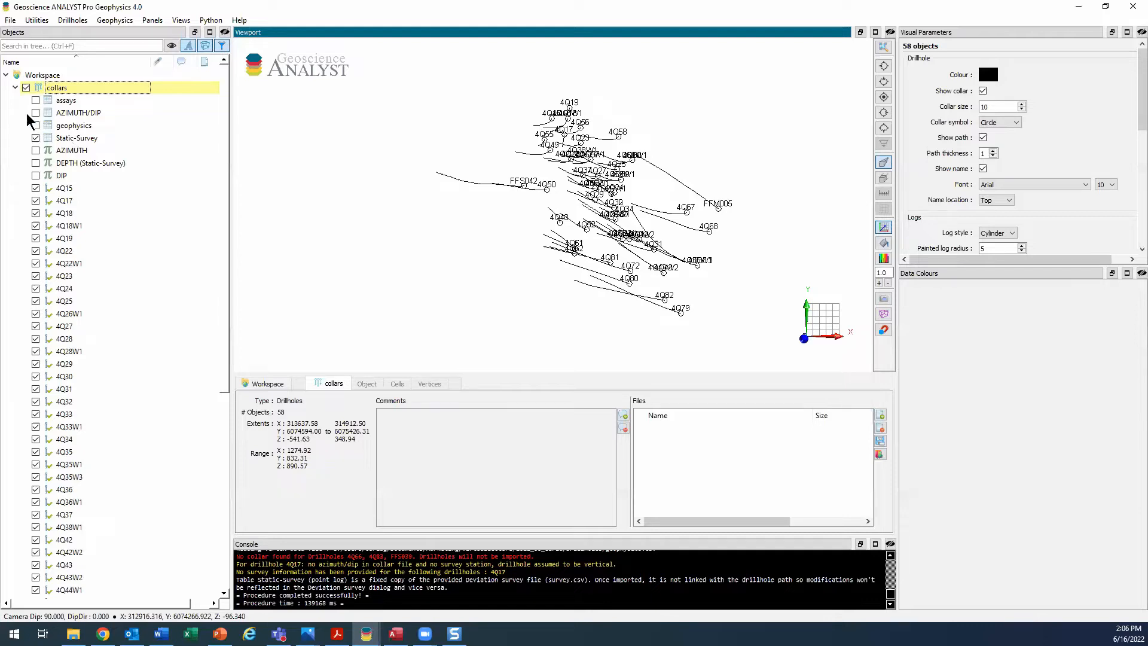
- Colour all drillholes by CU_percent from the assays table, examine the logs in 3D, and clear the colouring again
left_click(36, 100)
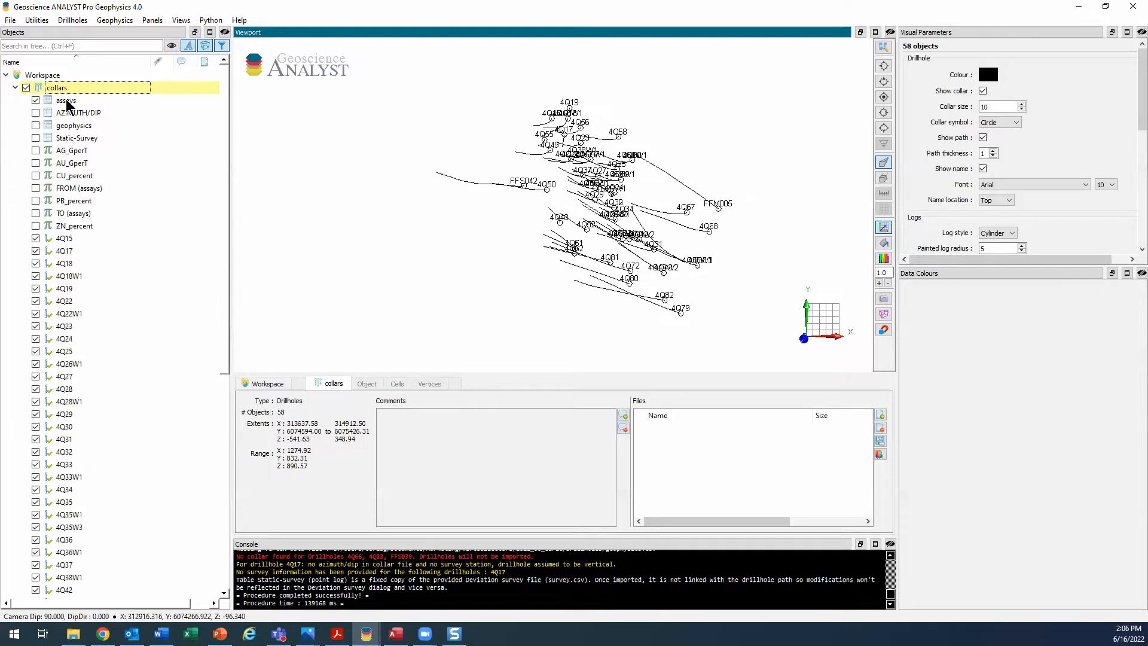
left_click(34, 175)
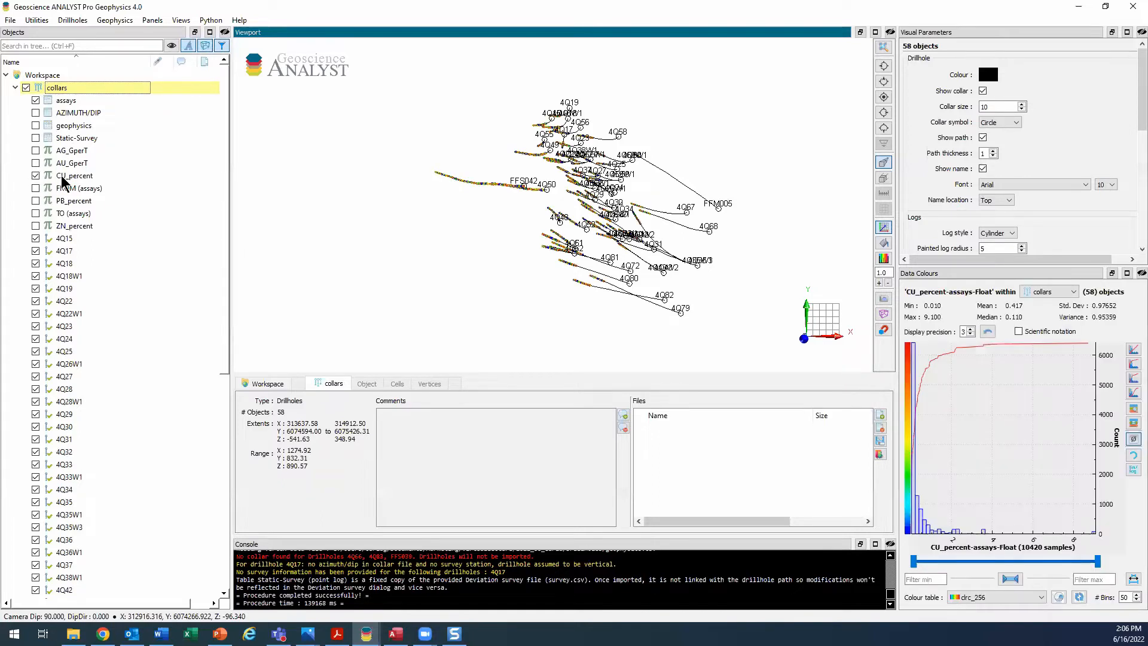
left_click_drag(635, 284, 608, 203)
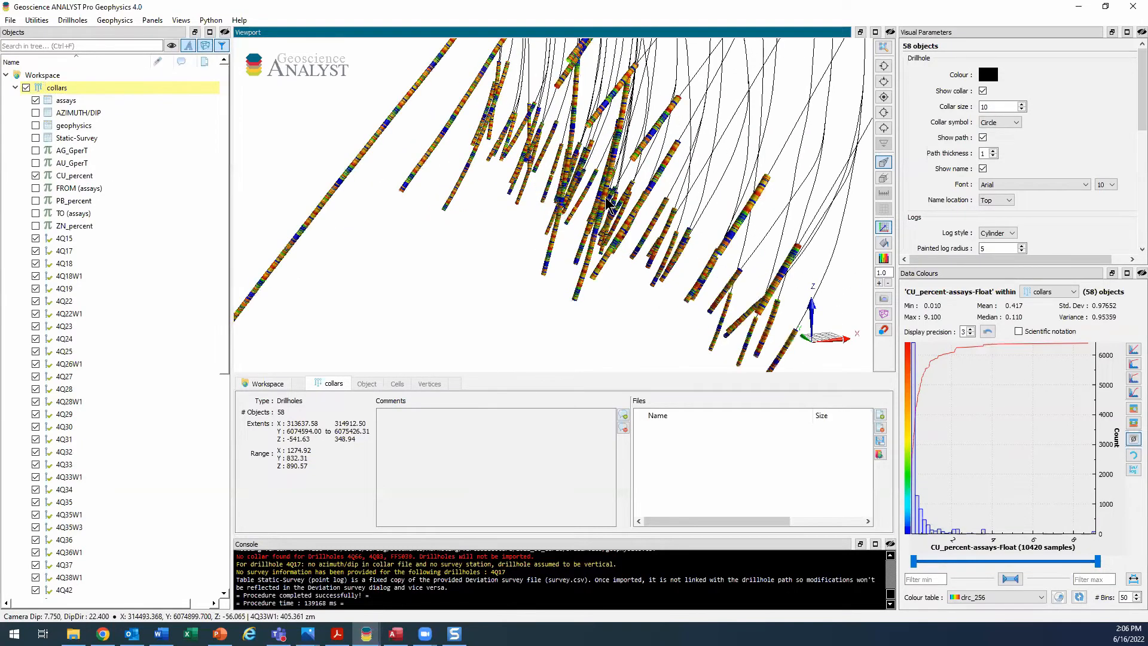
scroll(608, 204, "up", 2)
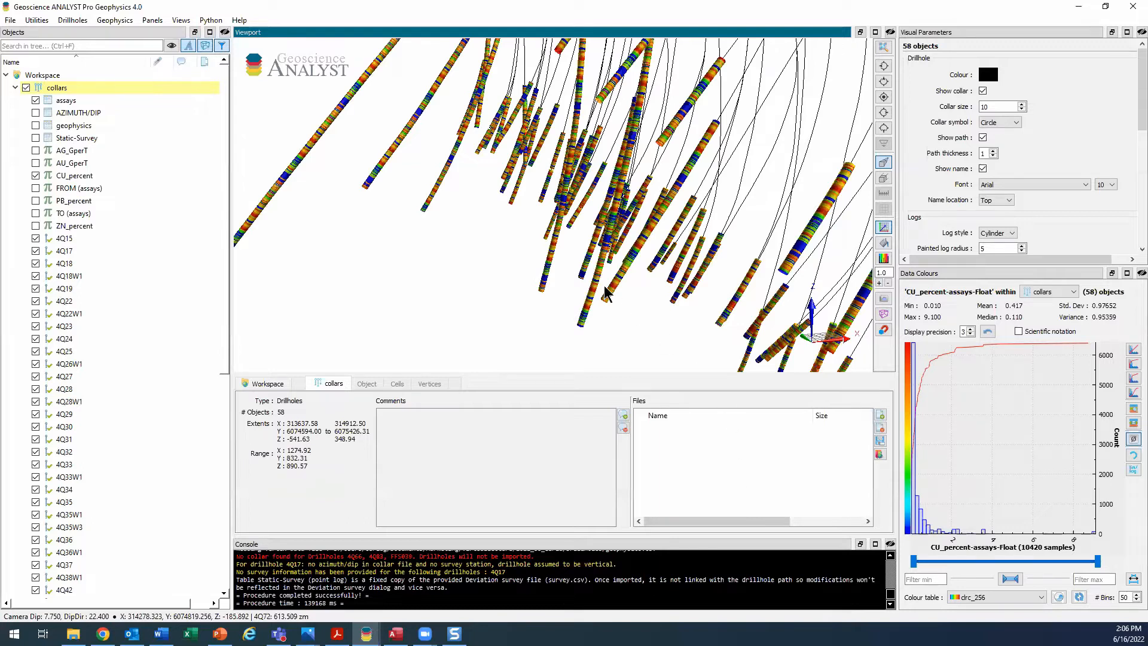
left_click(35, 175)
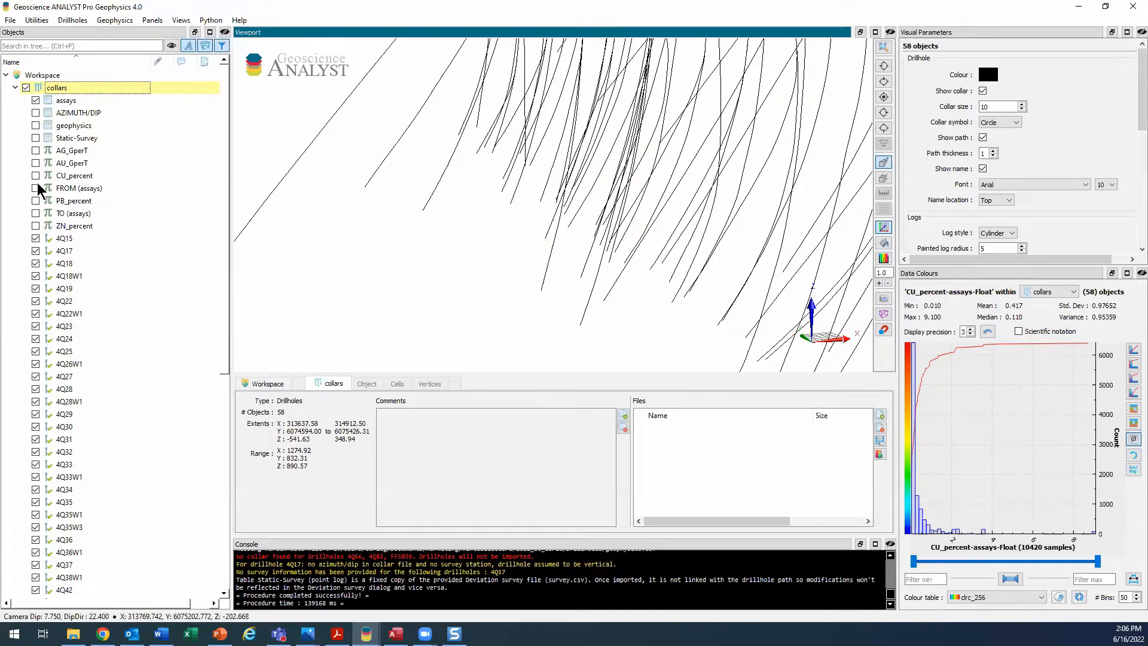
- Inspect drillhole 4Q15's collar details, deviation survey and metadata, enlarging the information area and widening the metadata key column
double_click(65, 239)
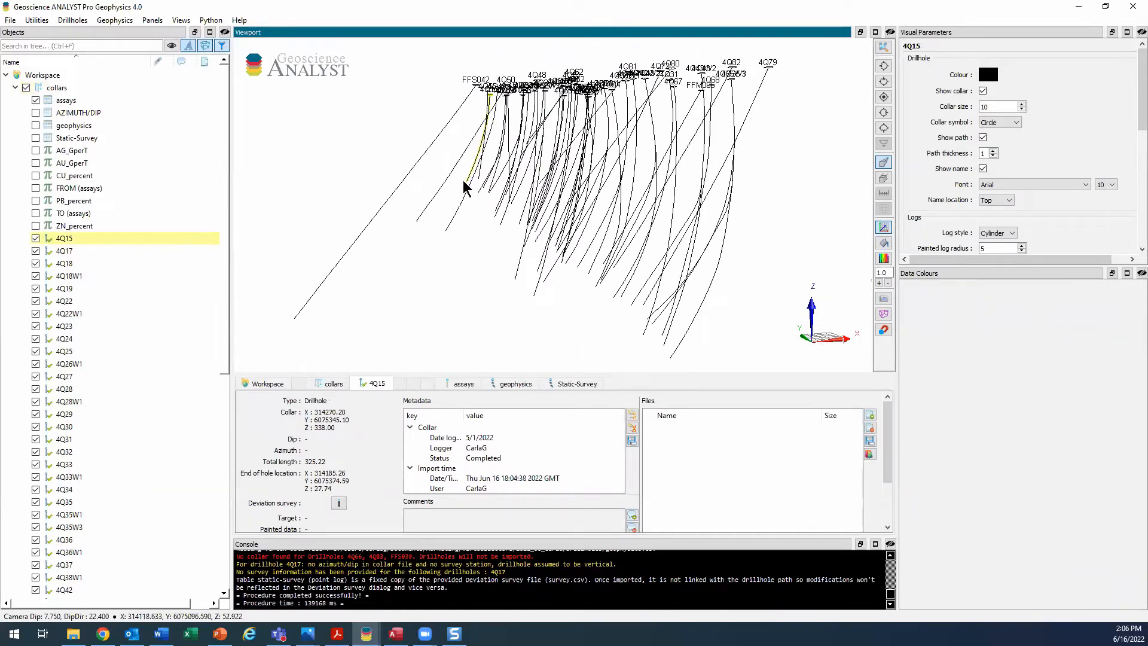
left_click_drag(444, 375, 451, 332)
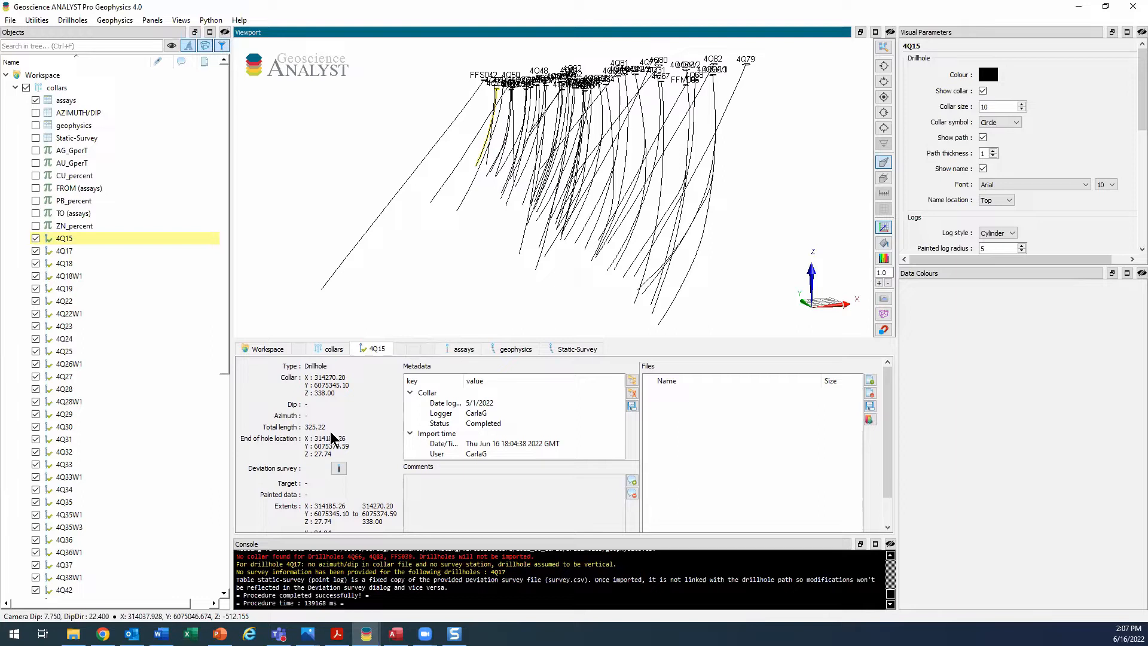
left_click(338, 469)
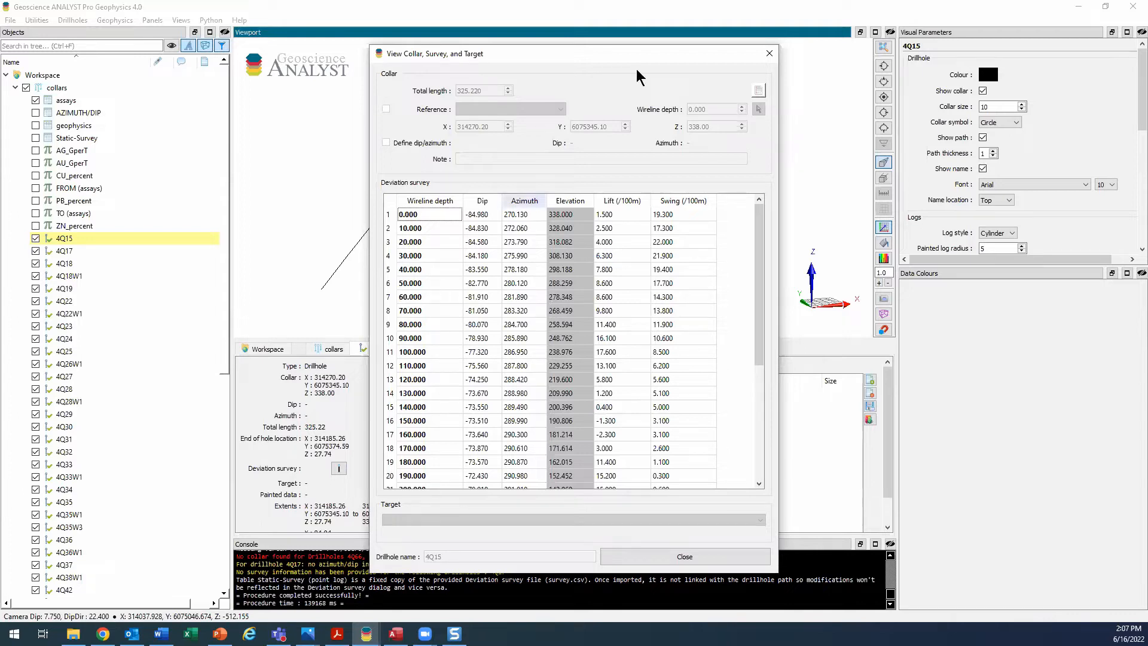
left_click(770, 54)
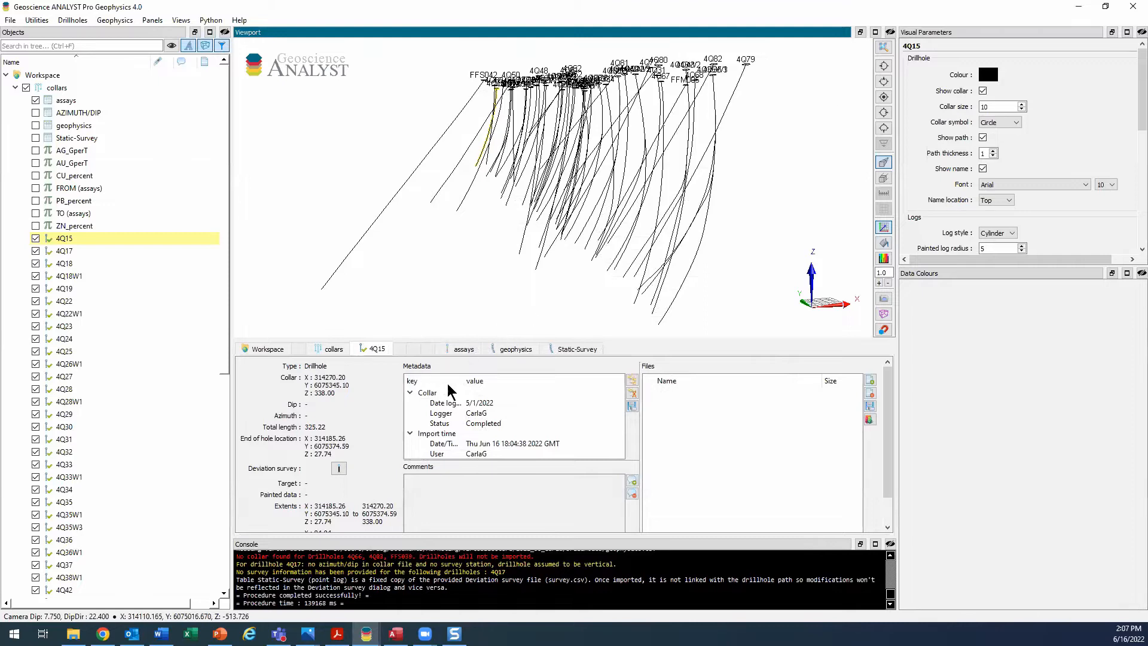
left_click_drag(464, 381, 481, 383)
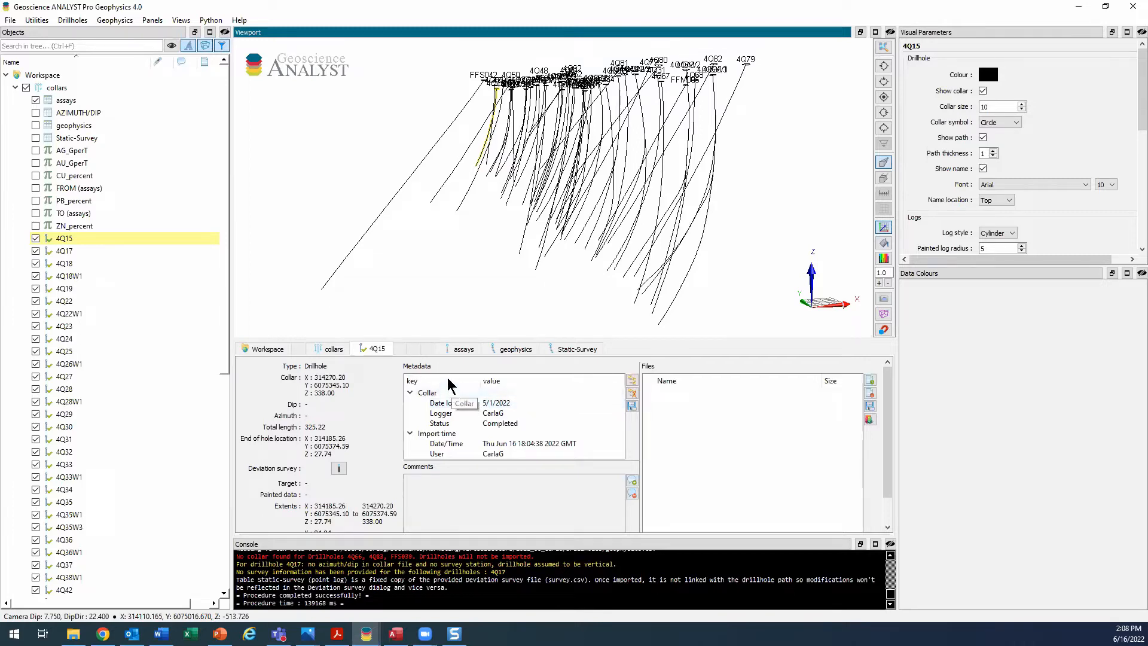
- Review drillhole 4Q15's assays, geophysics and Static-Survey records, painting CU_percent from the assays table and checking its paint options
left_click(463, 349)
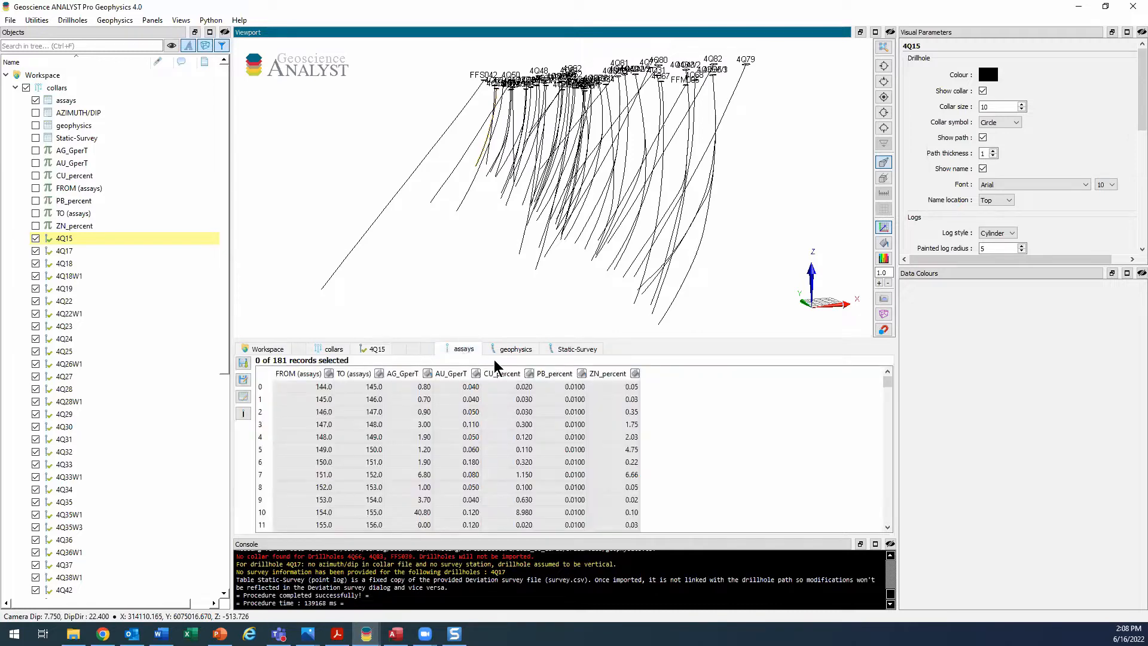
left_click(529, 375)
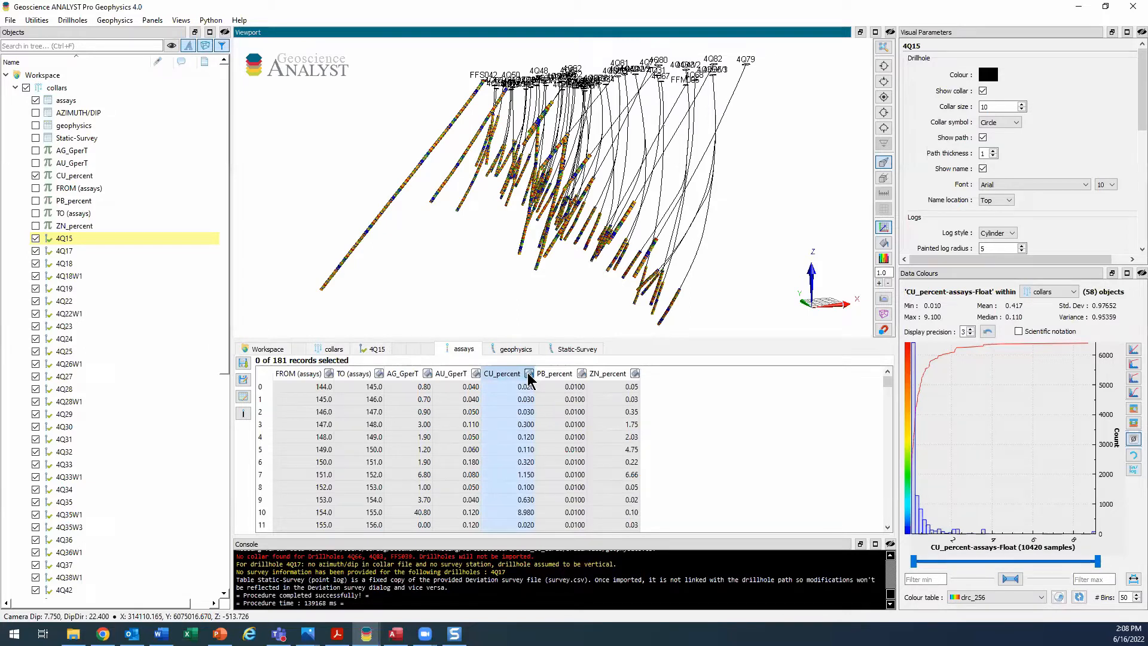
left_click(529, 377)
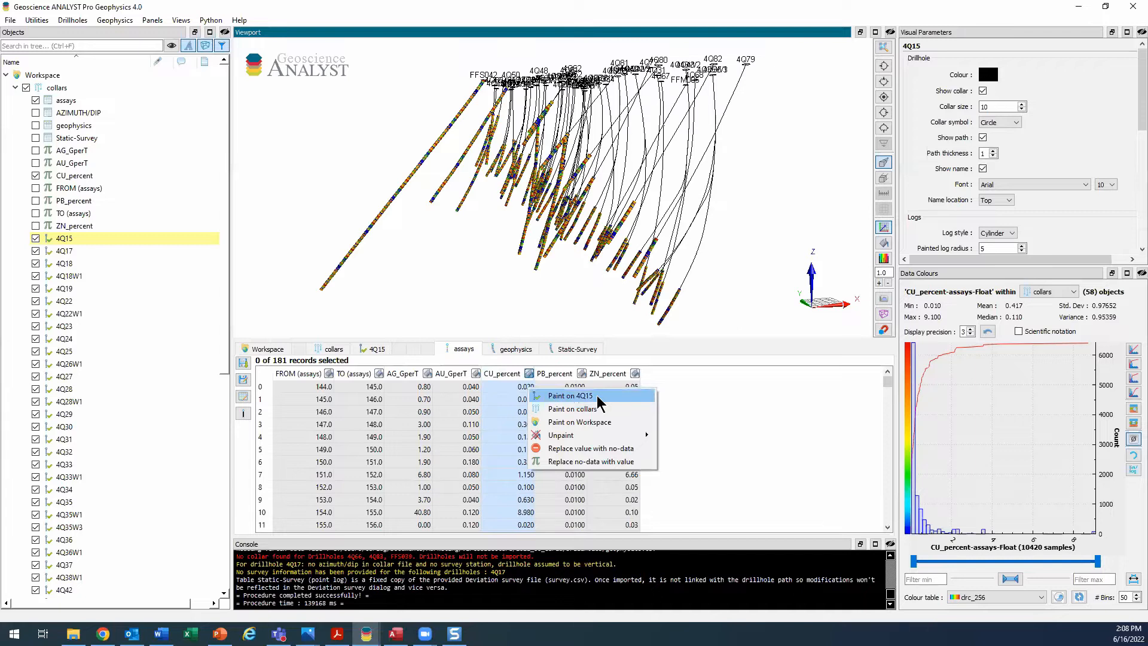
left_click(681, 372)
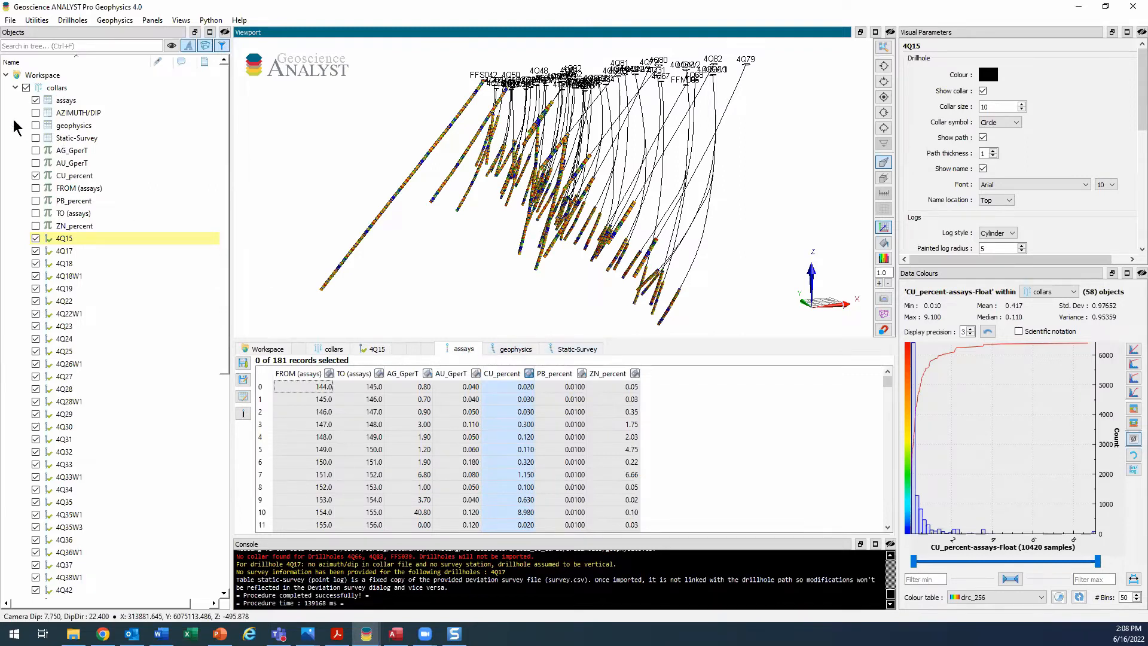
left_click(515, 351)
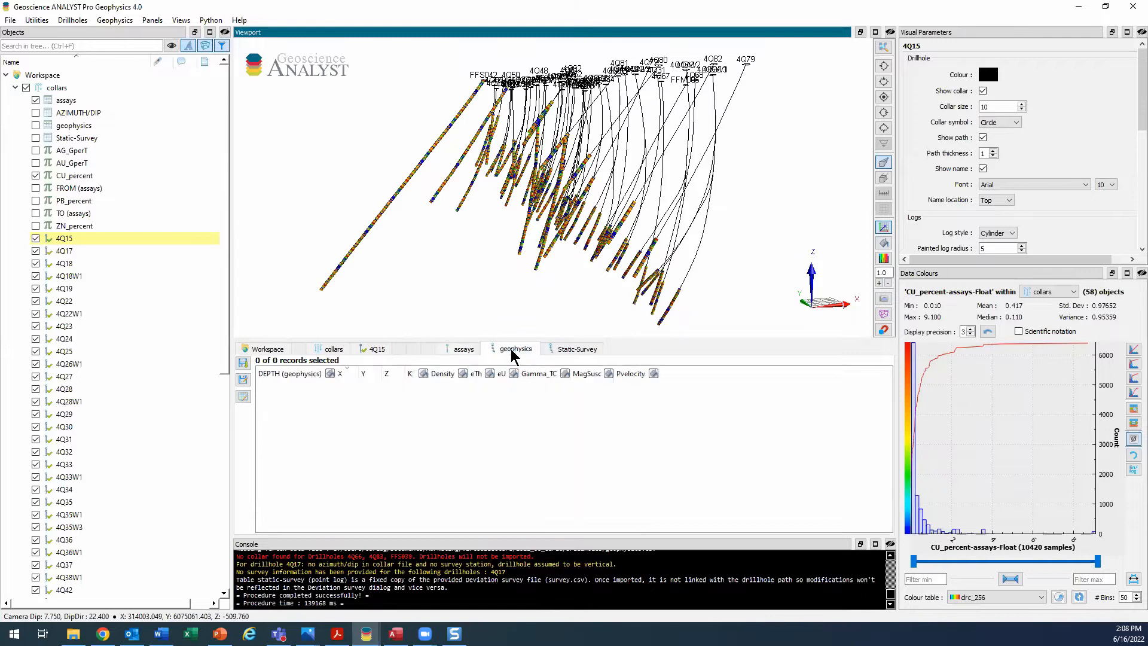
left_click(577, 350)
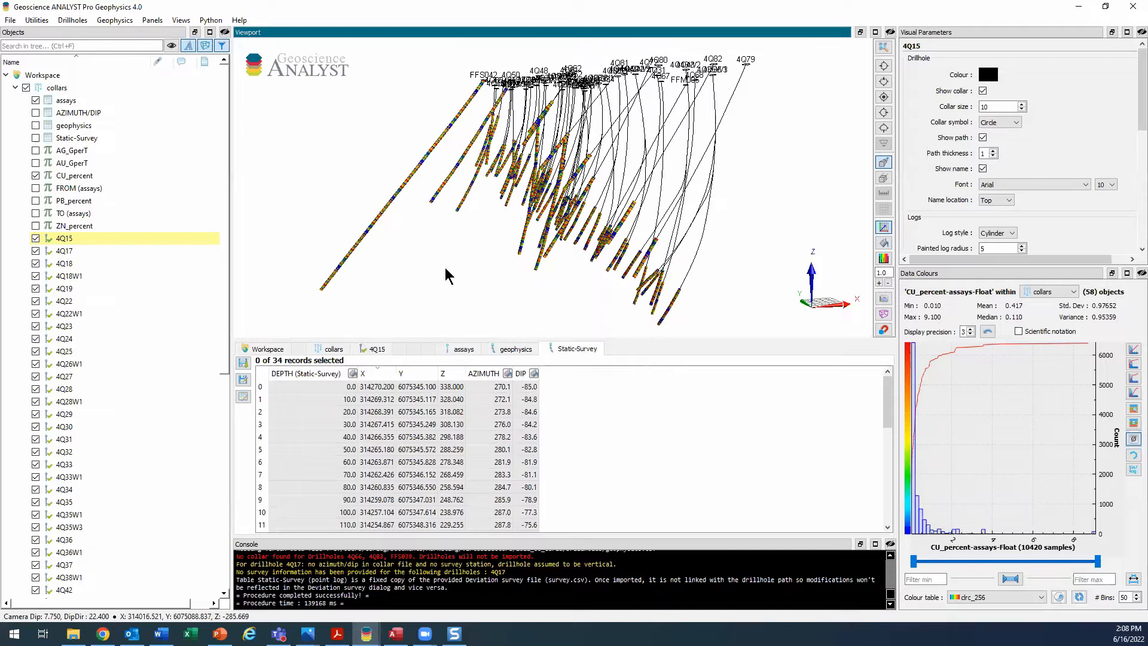
- Start an ASCII drillhole import set to update the existing collars drillhole group
left_click(8, 20)
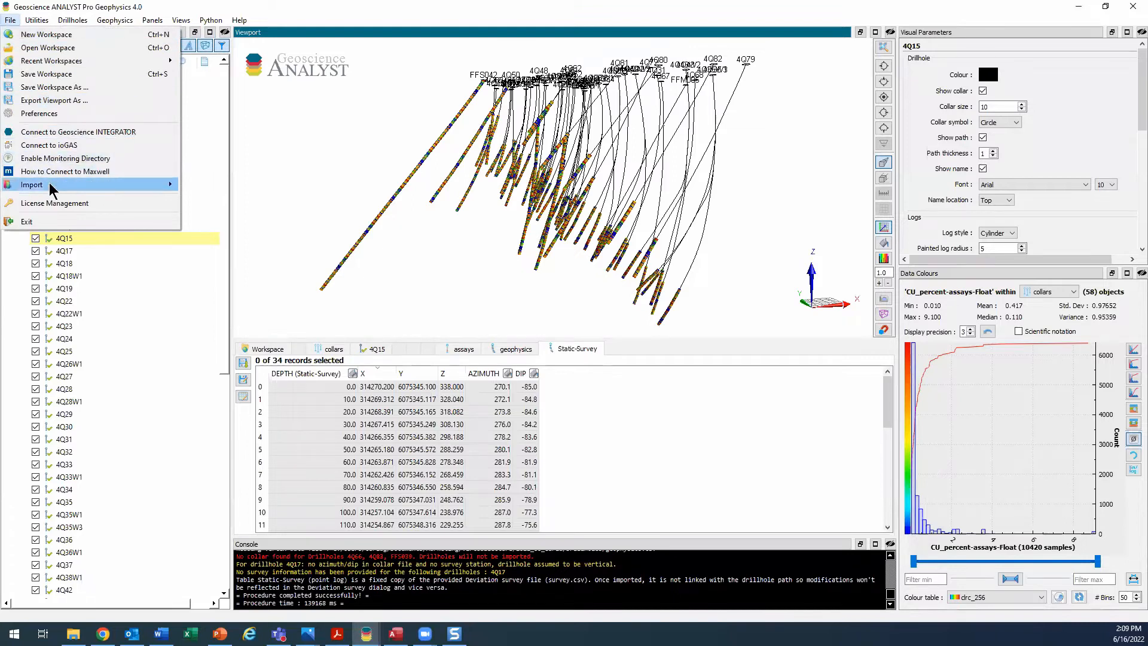
mouse_move(52, 190)
mouse_move(238, 208)
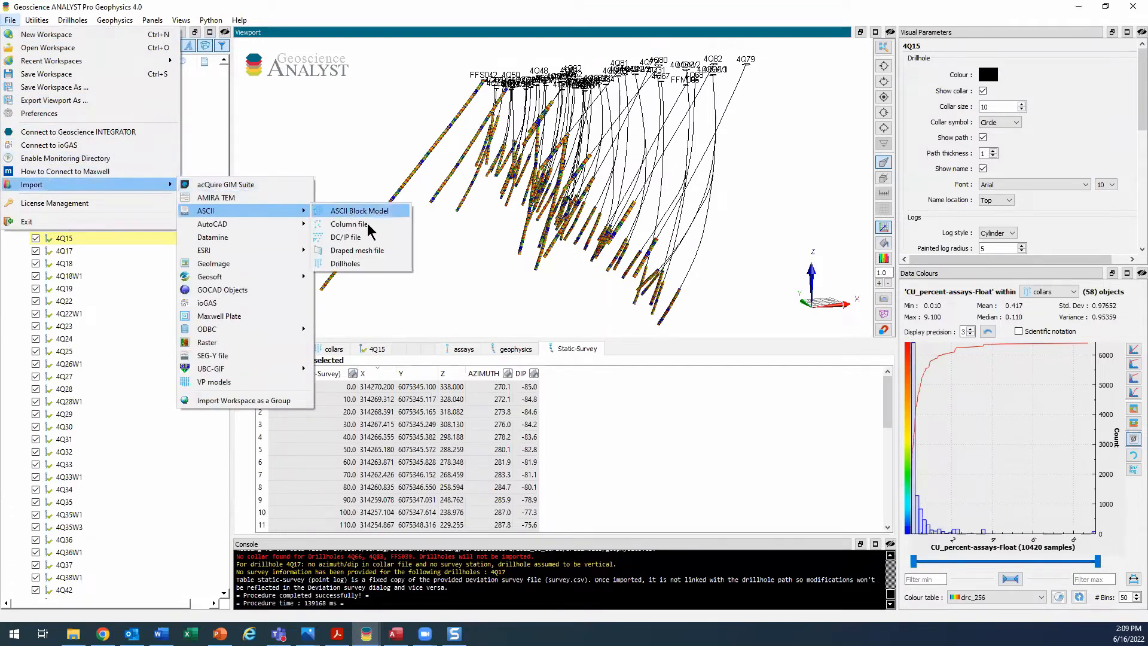
left_click(378, 264)
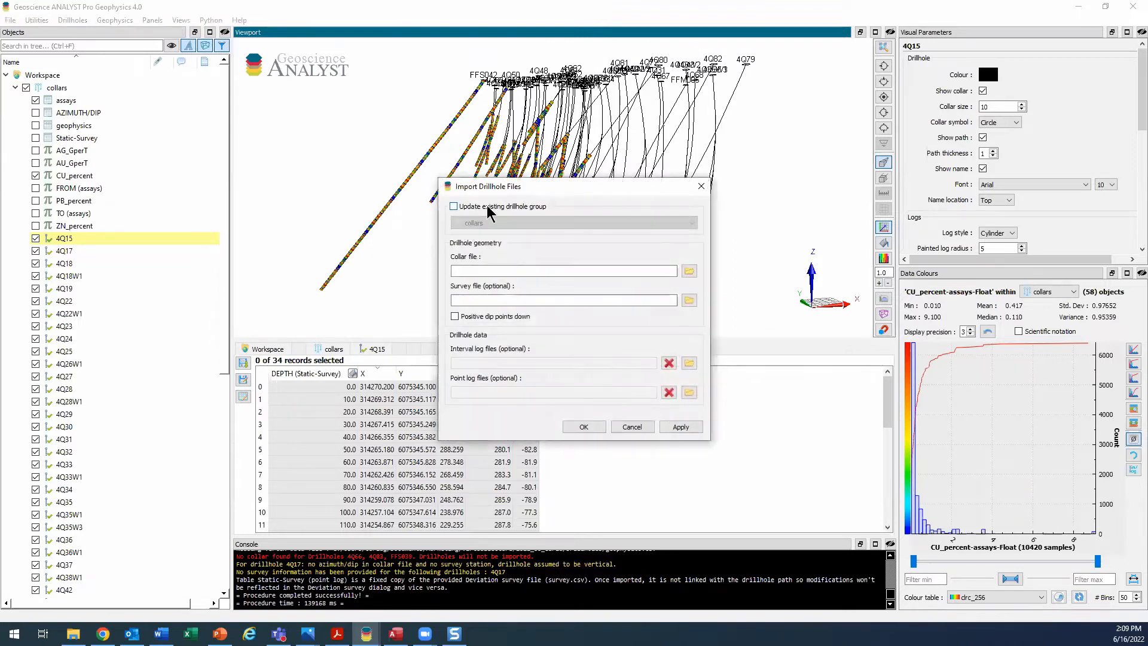
left_click(455, 207)
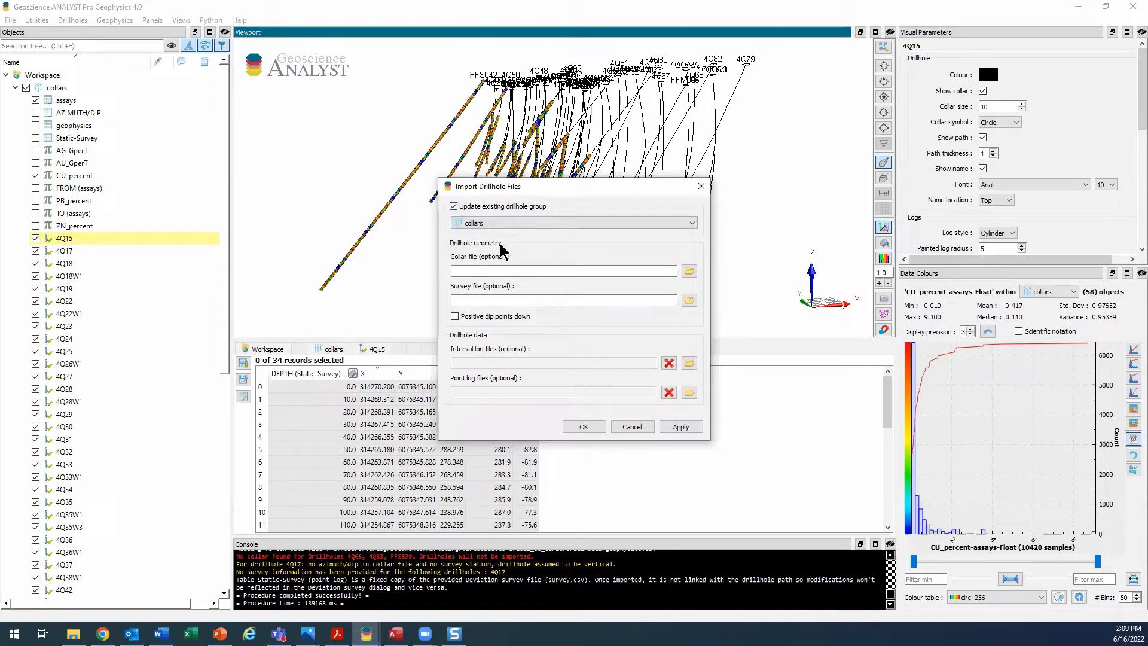
left_click(499, 299)
- Import geology.csv as an interval log, accepting the HOLE-ID, FROM and TO column mappings and the field types
left_click(691, 363)
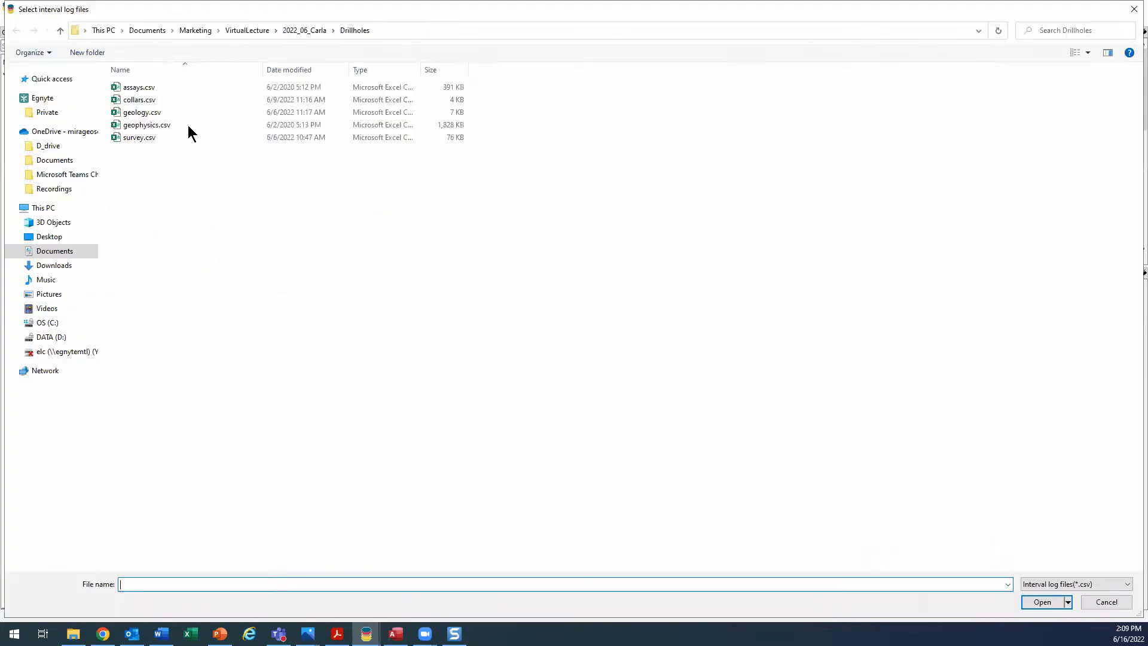
left_click(181, 113)
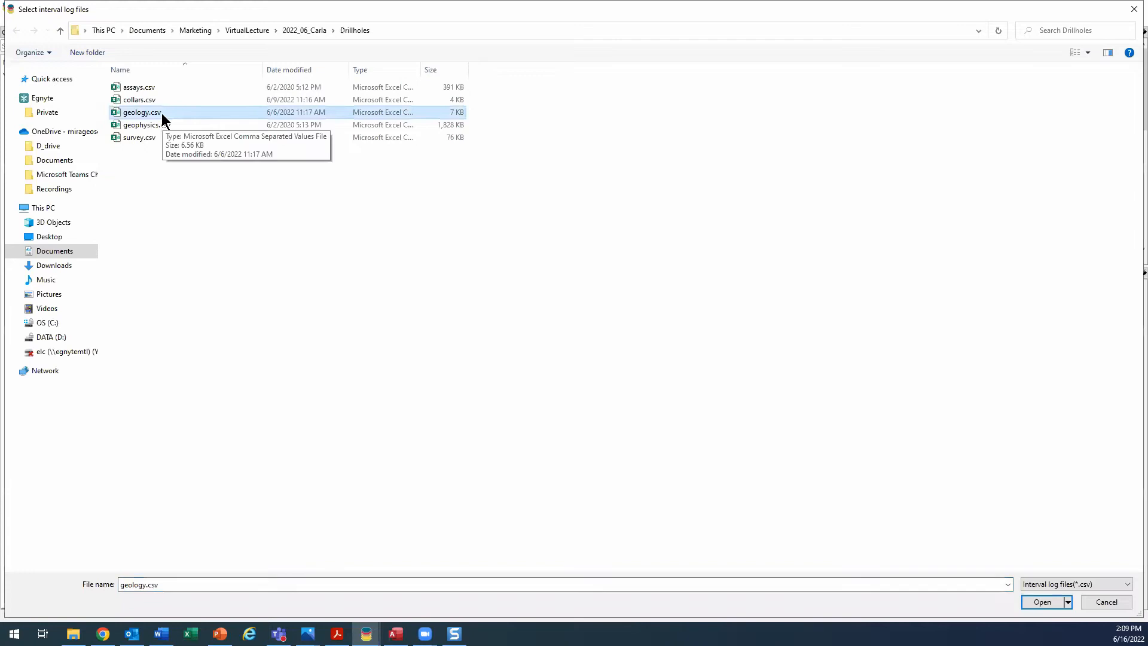
double_click(162, 113)
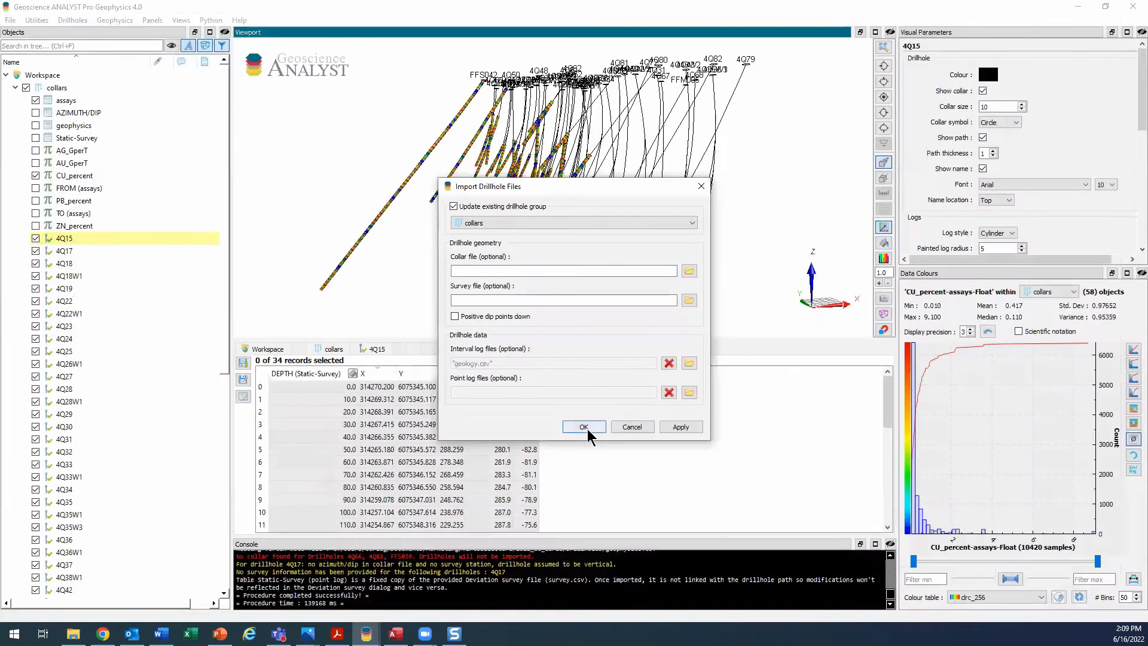
left_click(584, 427)
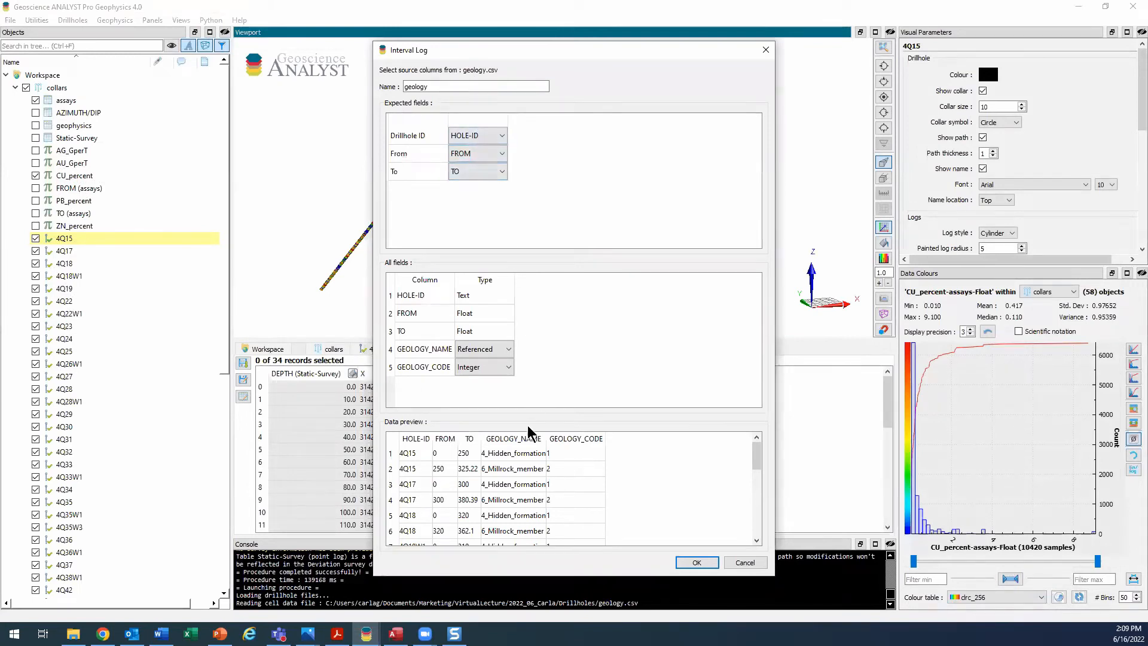
left_click(697, 563)
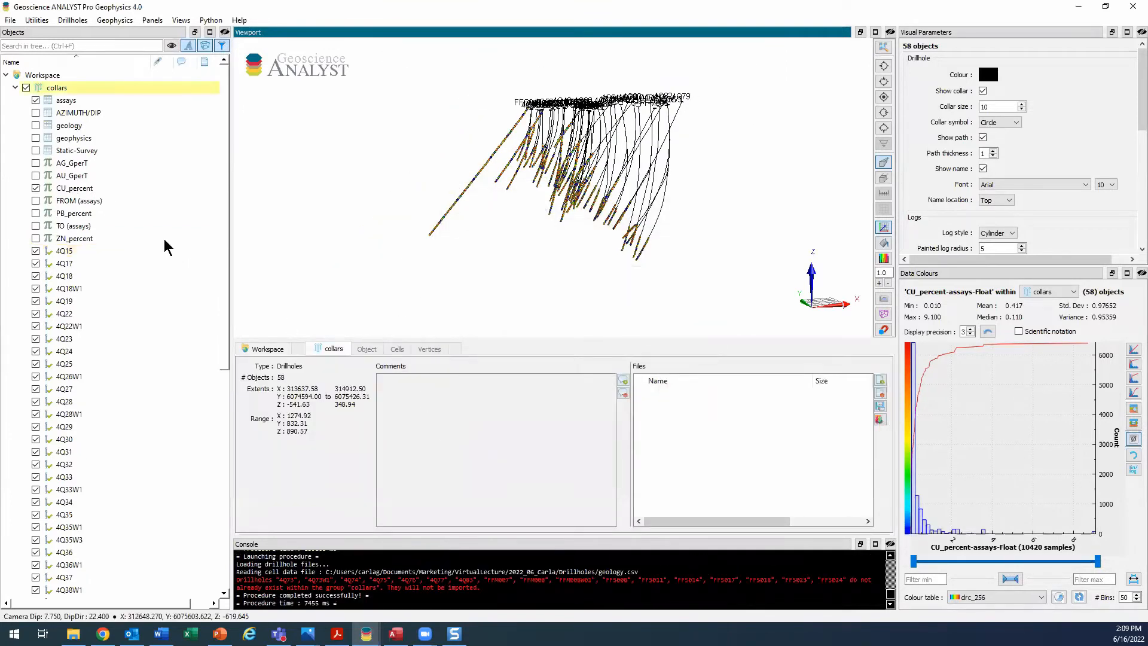
- Colour the drillholes by GEOLOGY_NAME from the geology table, collapse the collars group and view the holes from above
left_click(36, 126)
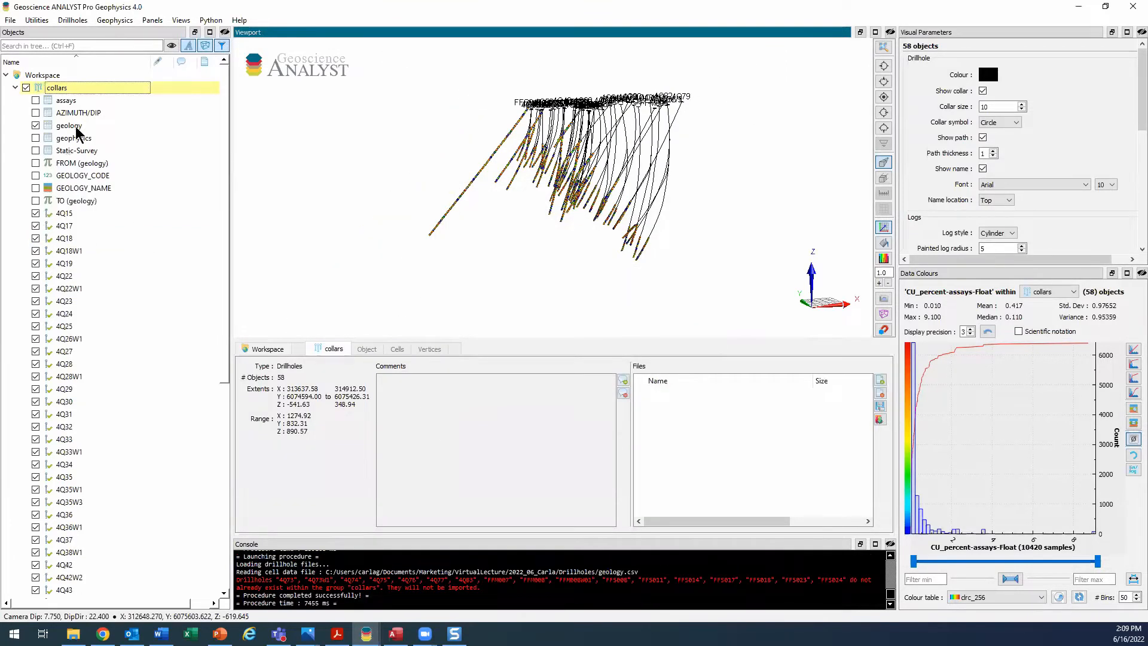
left_click(36, 188)
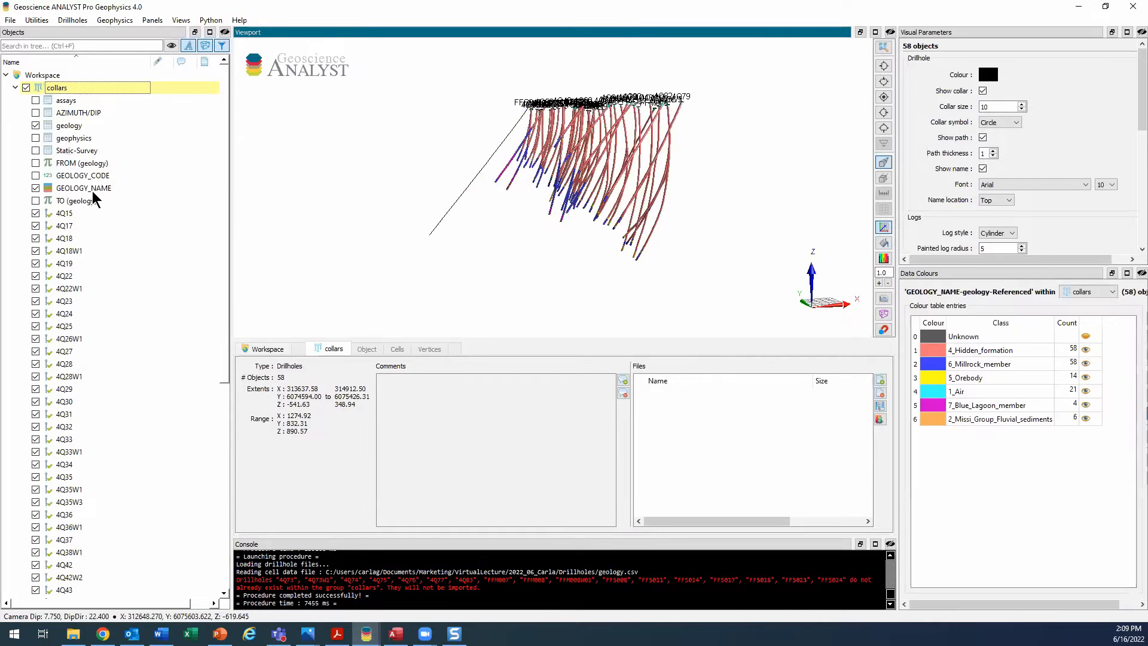
scroll(565, 177, "up", 2)
middle_click_drag(580, 178, 535, 189)
scroll(526, 220, "up", 2)
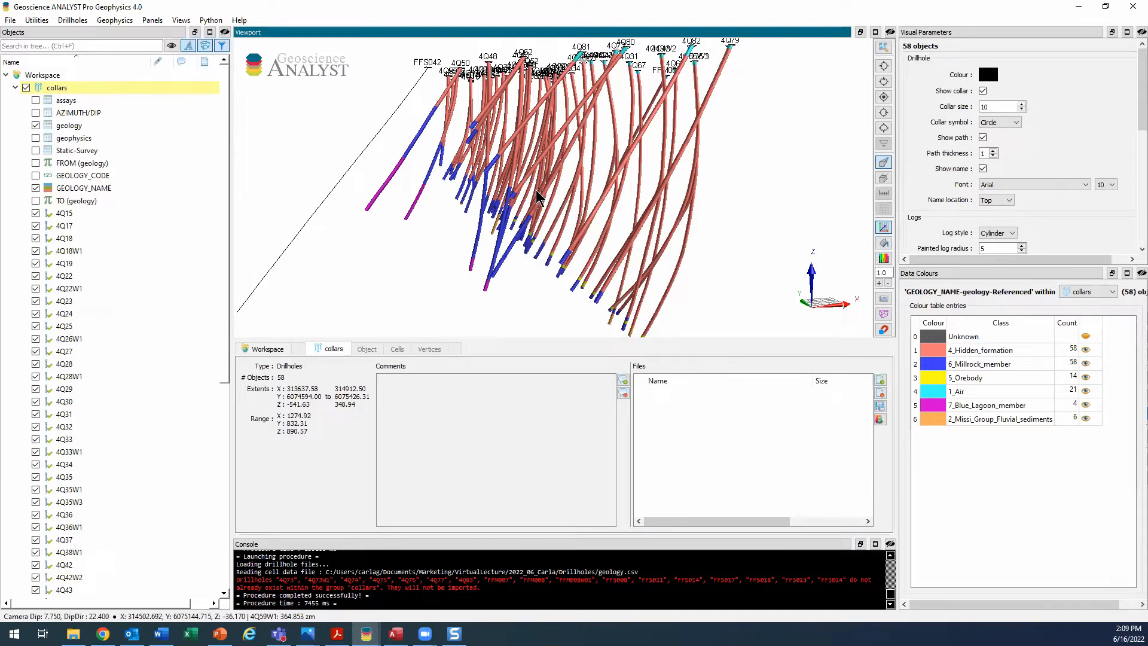
scroll(535, 189, "down", 2)
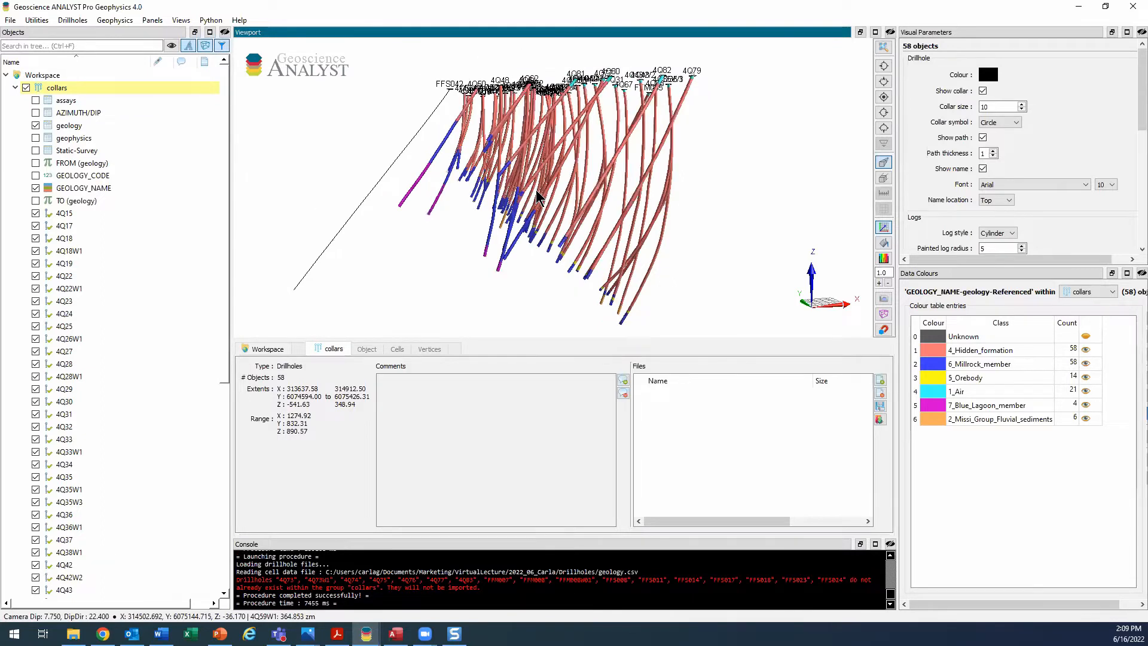
left_click(15, 88)
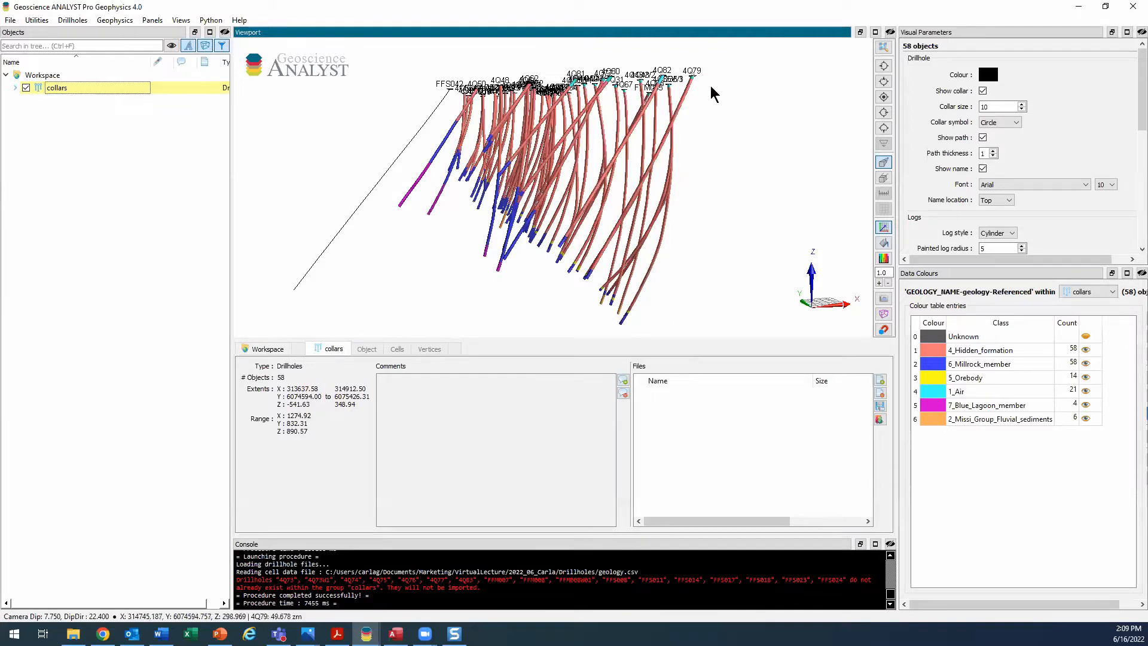
left_click(883, 102)
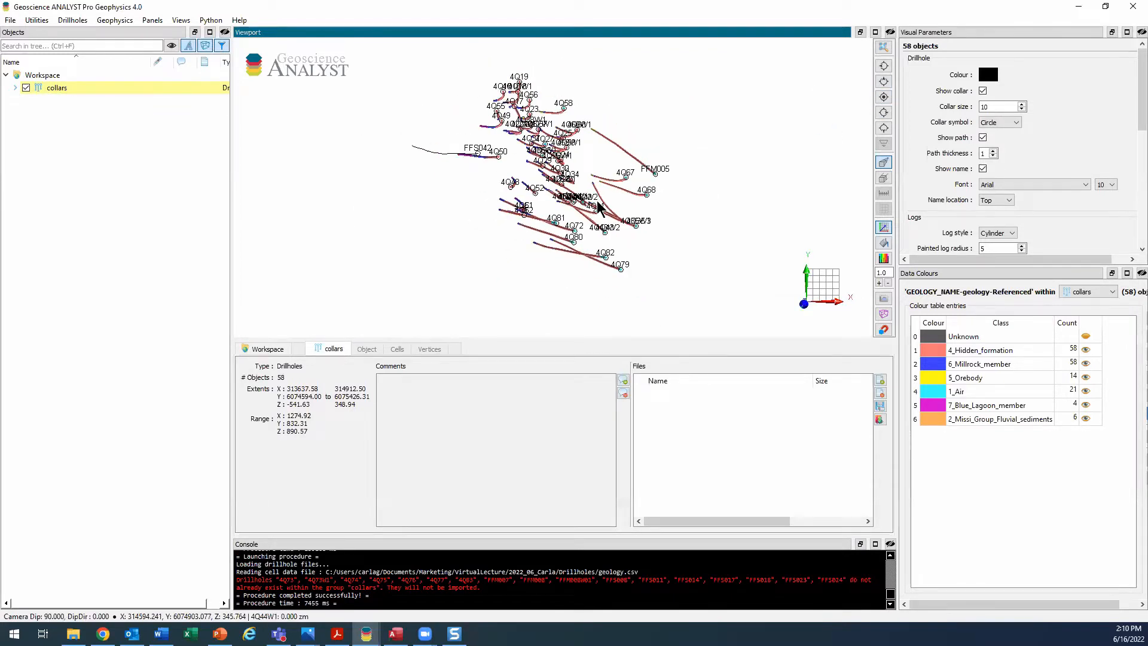
- Check the available import formats for the ODBC drillholes option, without starting an import
left_click(14, 21)
mouse_move(46, 187)
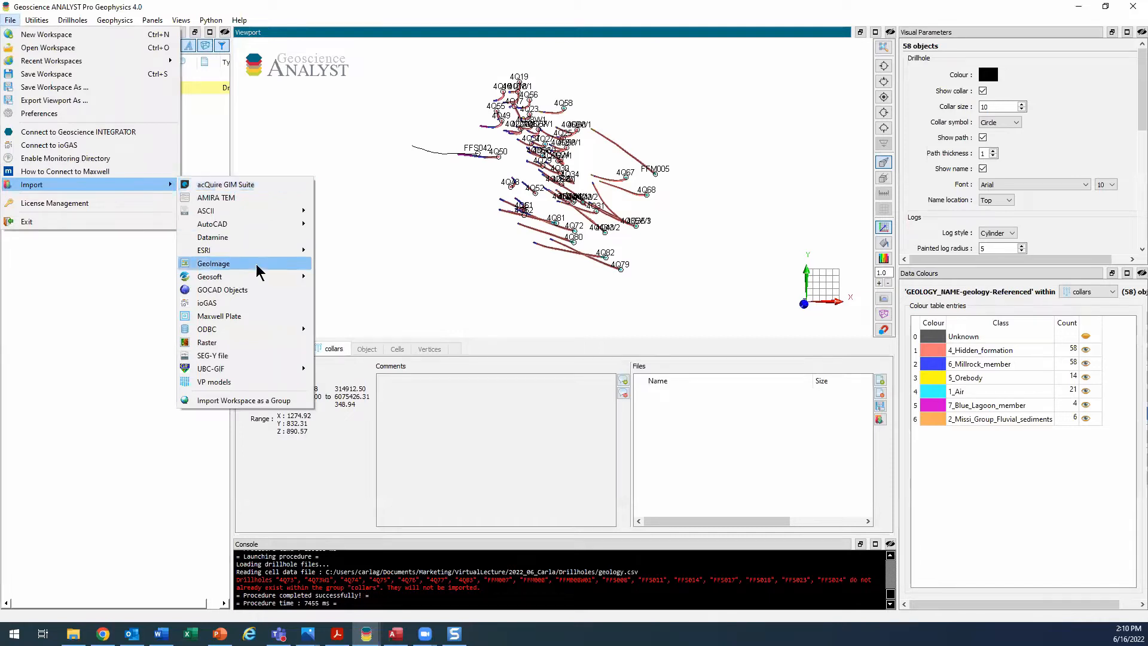
mouse_move(244, 338)
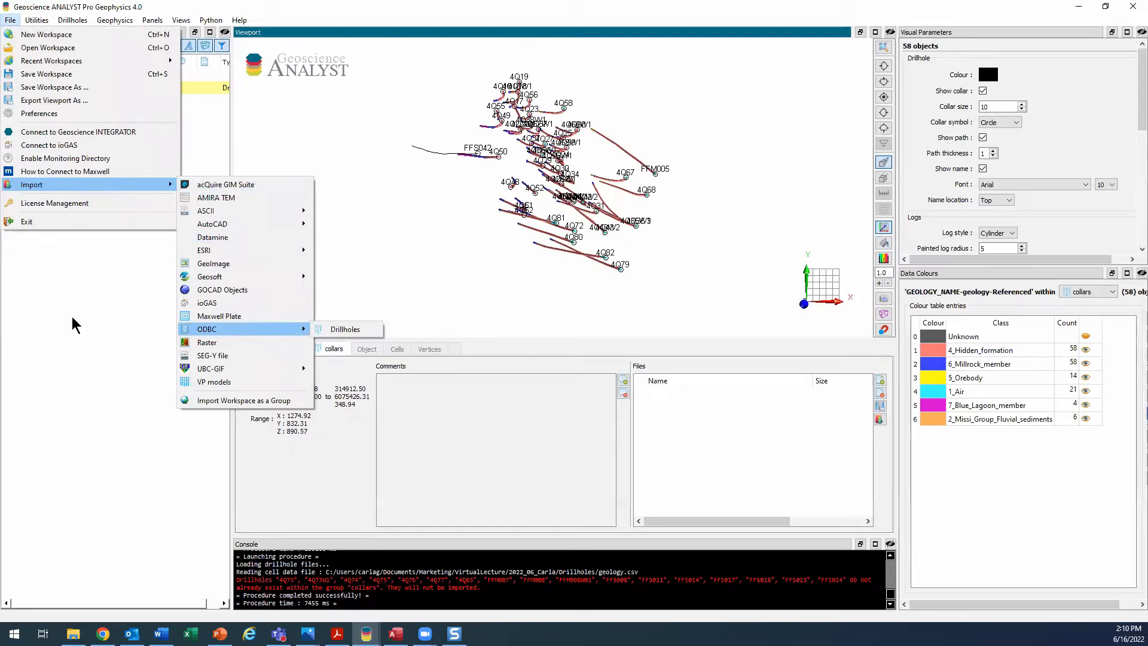
left_click(110, 515)
- Switch to File Explorer's ODBC folder and select the FlinFlon_access.ini configuration file
mouse_move(73, 633)
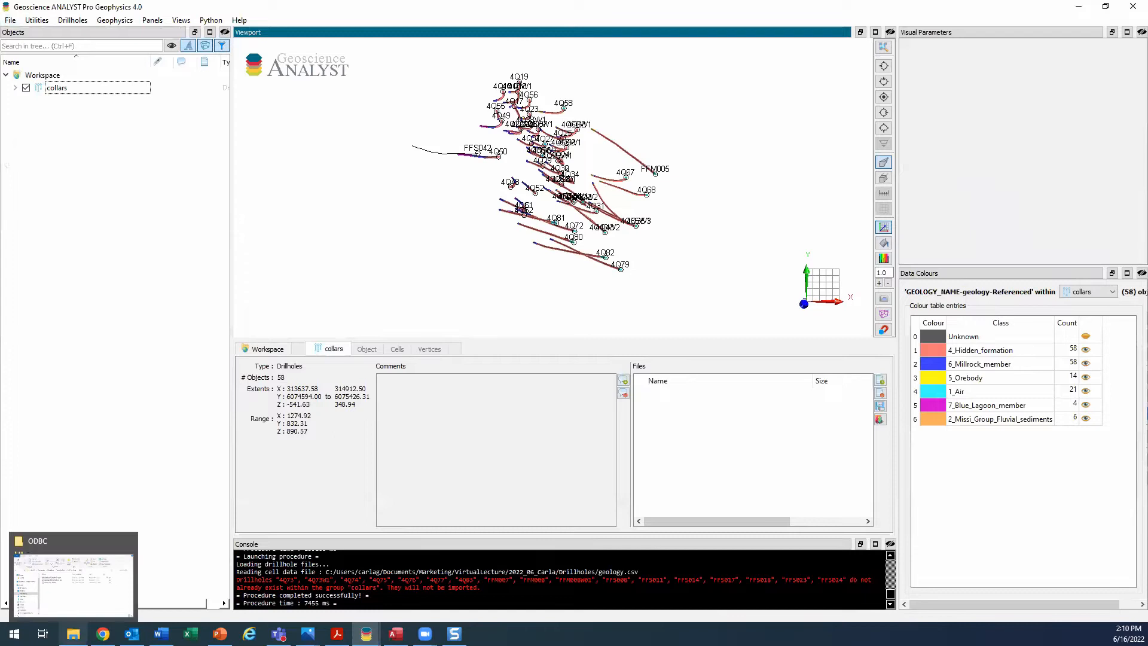
left_click(90, 608)
left_click(520, 375)
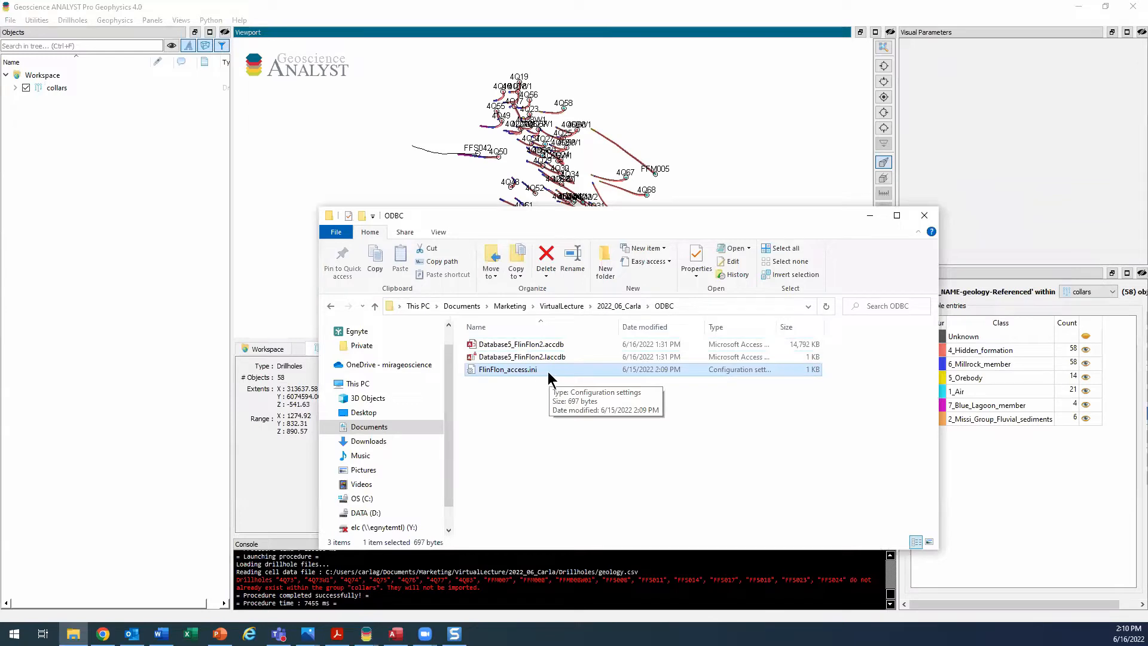
- Open the FlinFlon_access.ini configuration file for editing in Notepad++
right_click(548, 371)
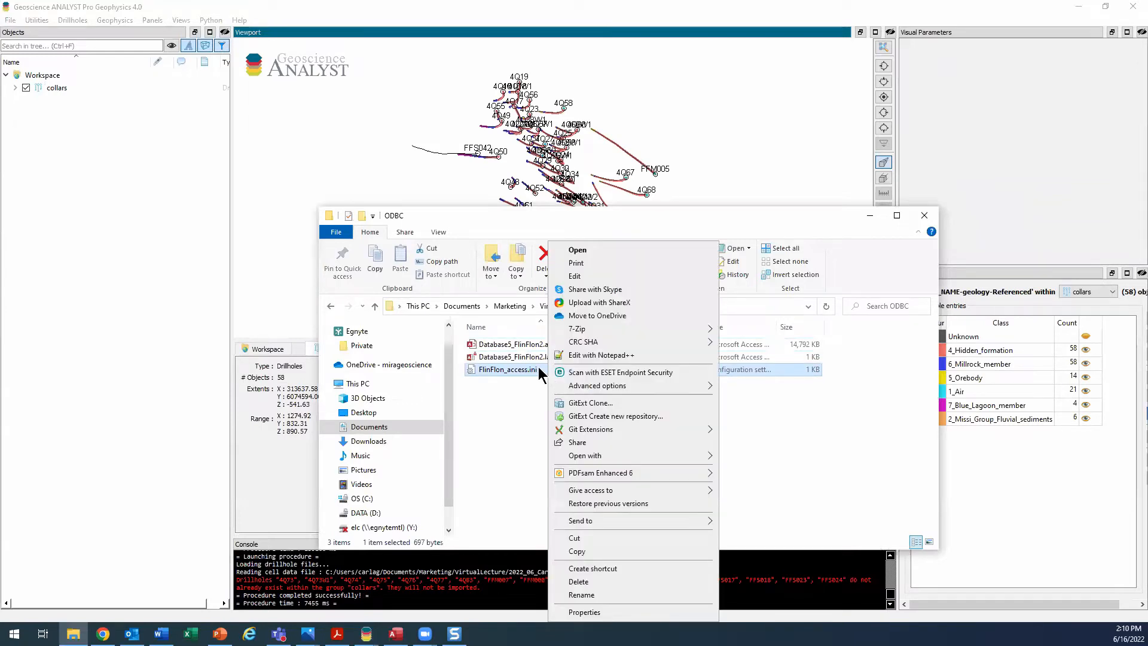
left_click(617, 357)
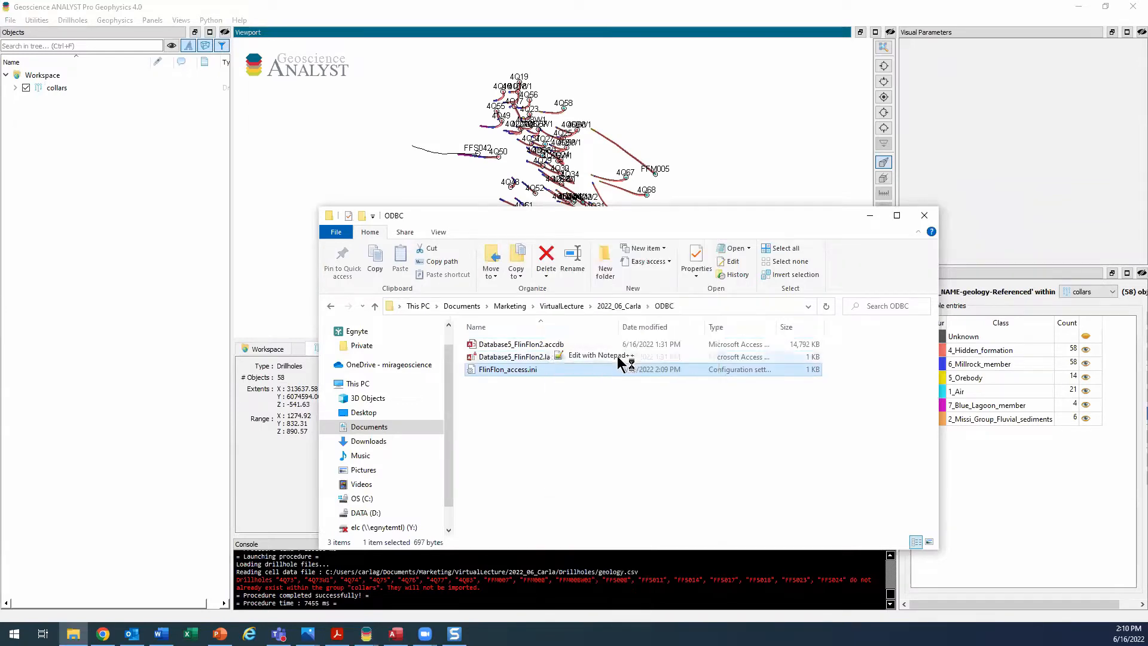
left_click(308, 385)
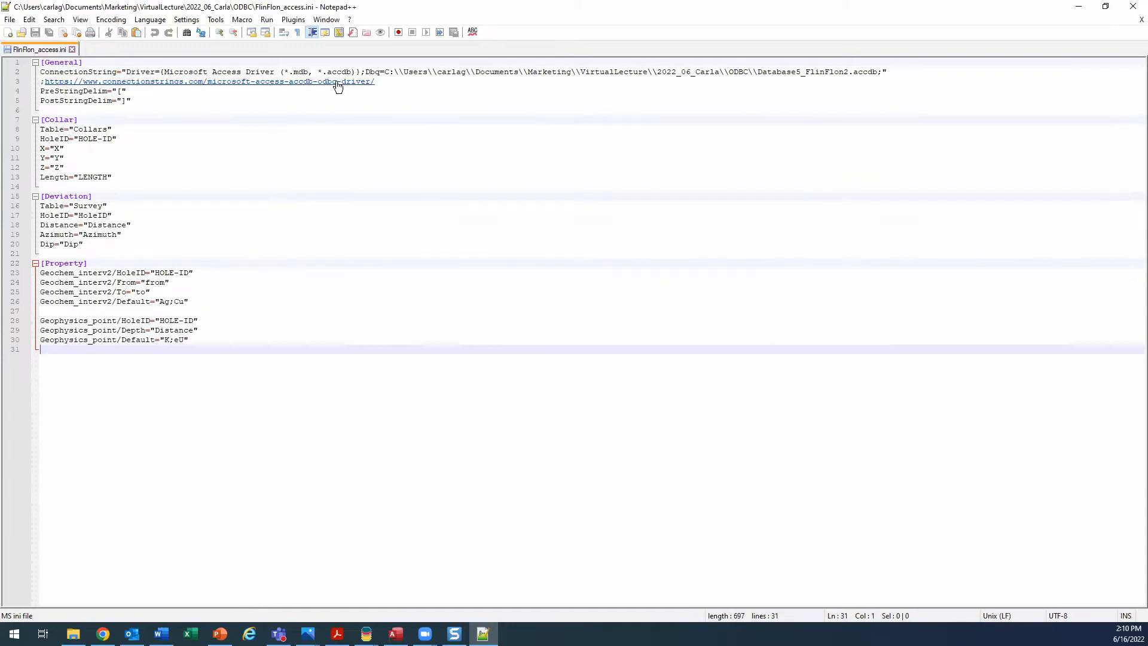
- Consult the linked Microsoft Access accdb ODBC connection strings page in a maximized browser, and return to the configuration file
double_click(275, 85)
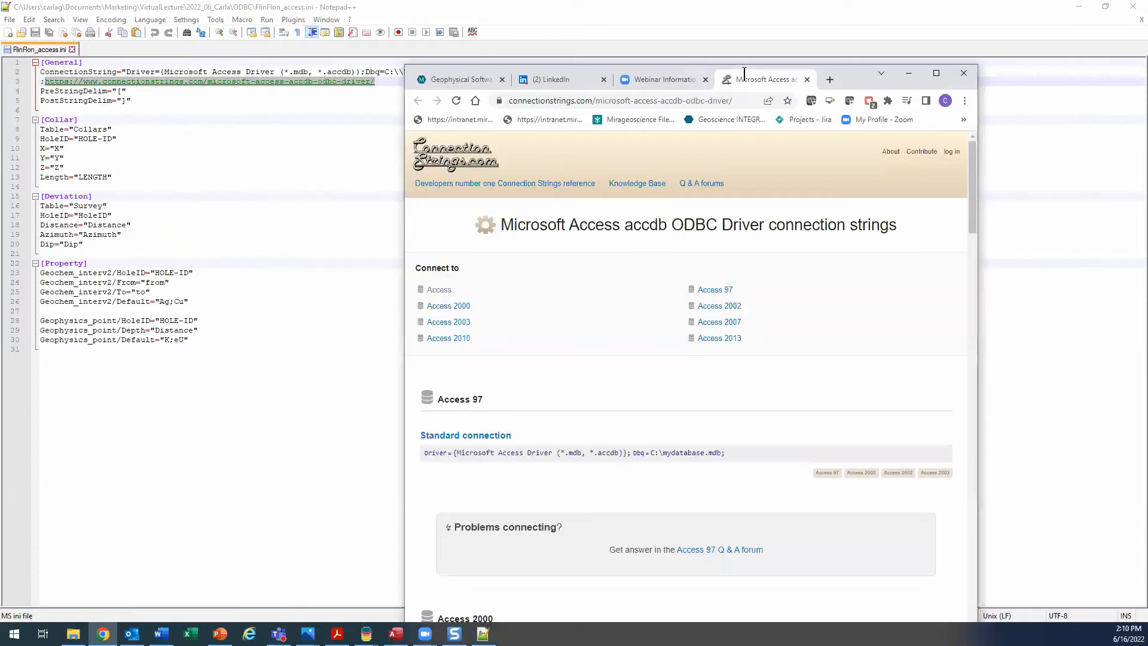
left_click(933, 77)
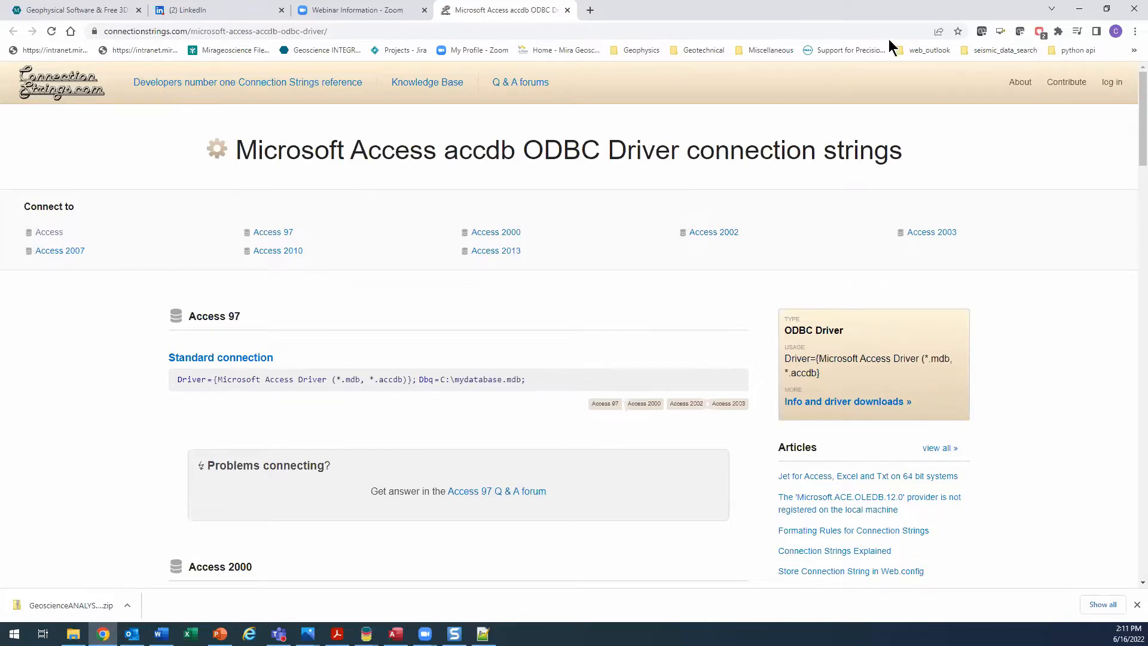
left_click(1080, 9)
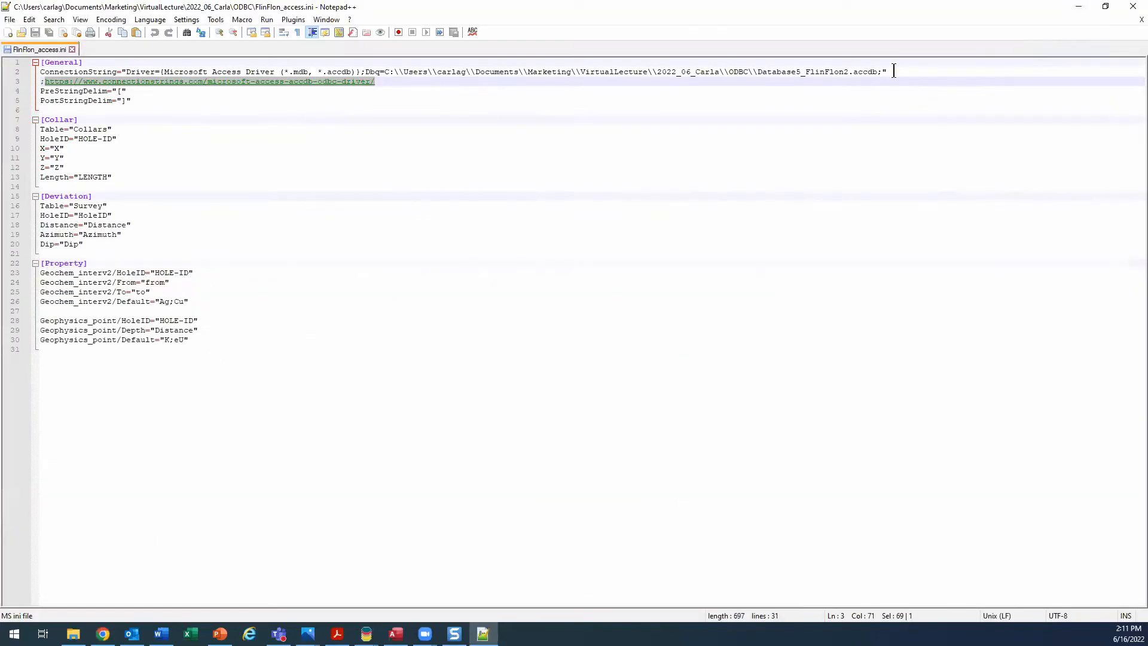
- Examine the database path and its double backslashes in the ConnectionString line
left_click(897, 71)
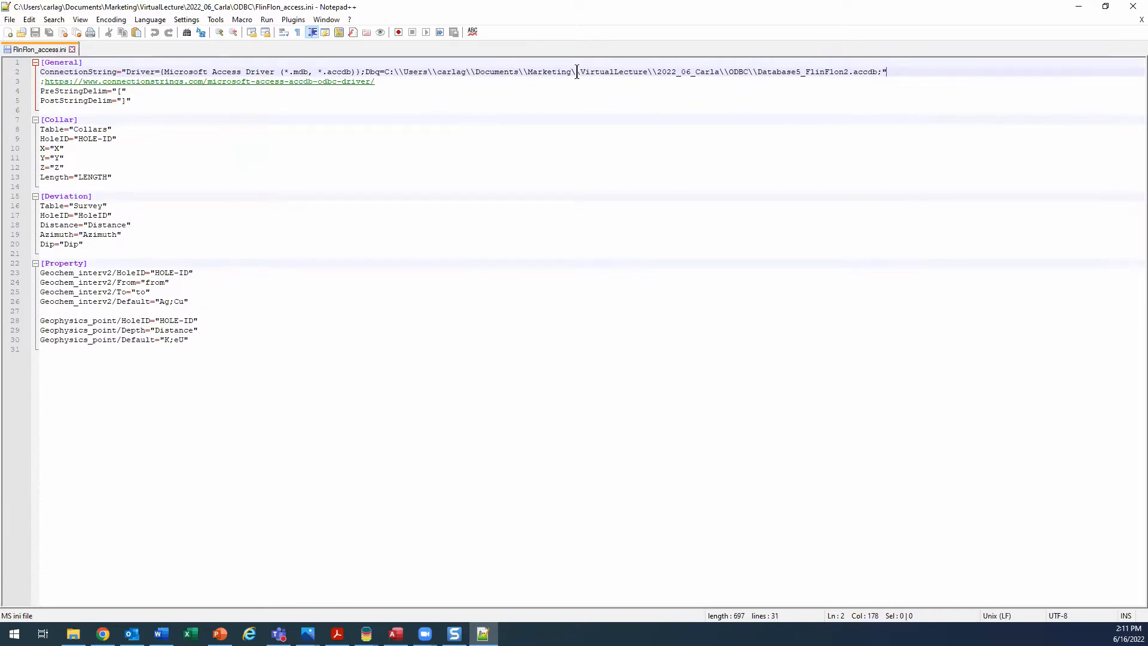
left_click_drag(580, 72, 570, 72)
left_click(600, 79)
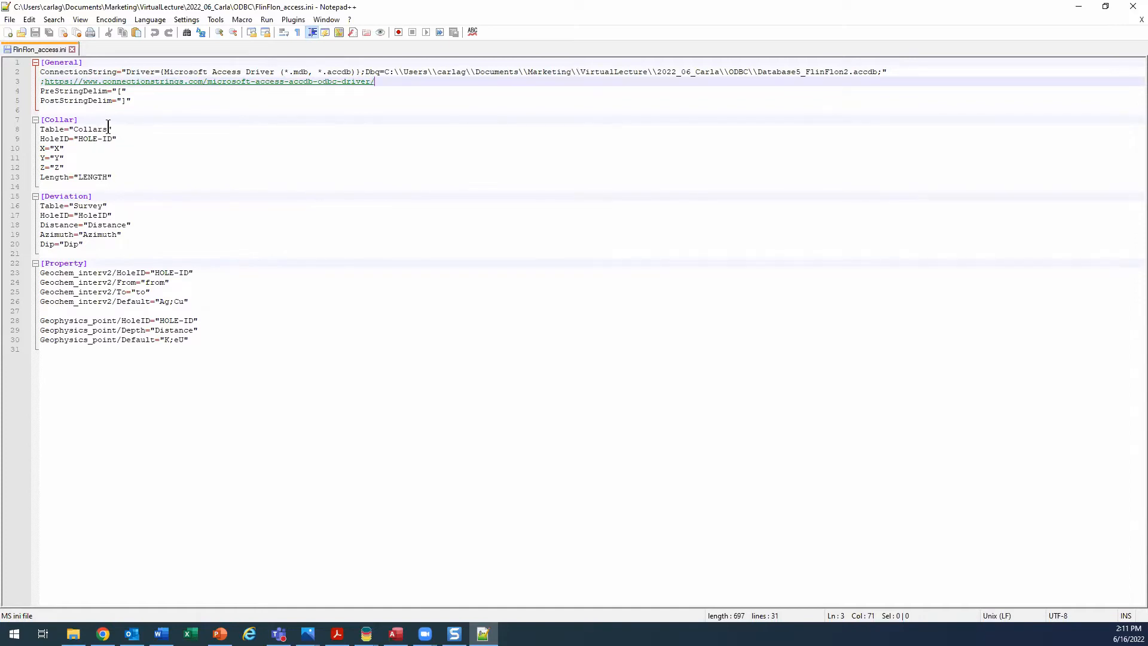
- Switch to Access, open the Collars table to compare its columns with the [Collar] settings, and return to Notepad++
left_click(396, 634)
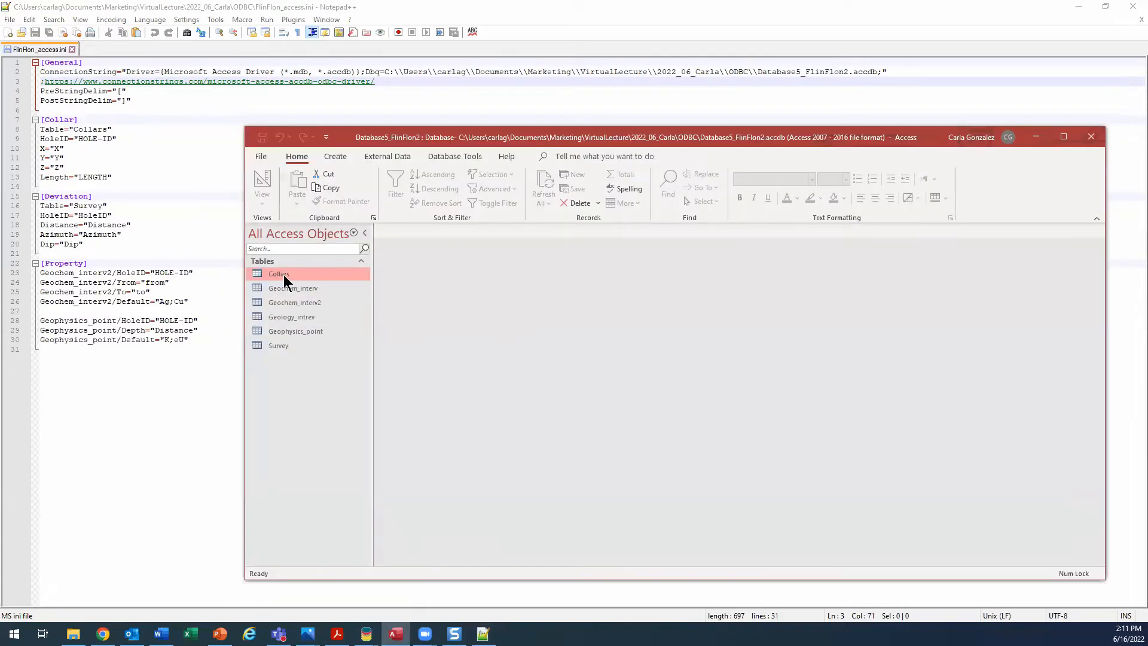
double_click(284, 275)
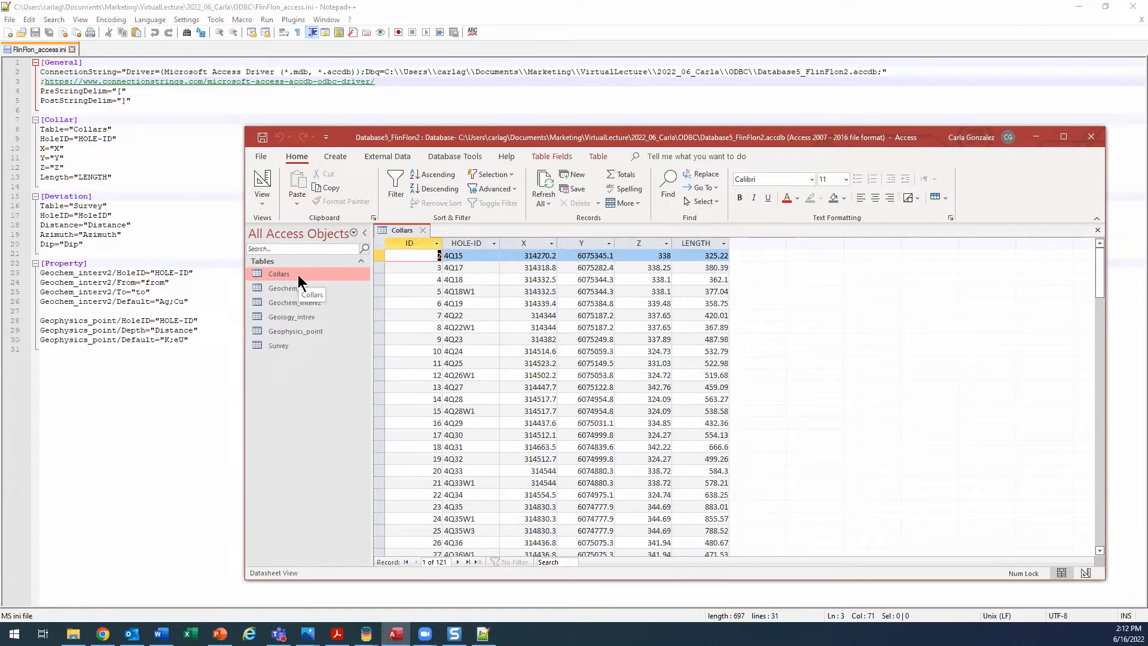
left_click(112, 361)
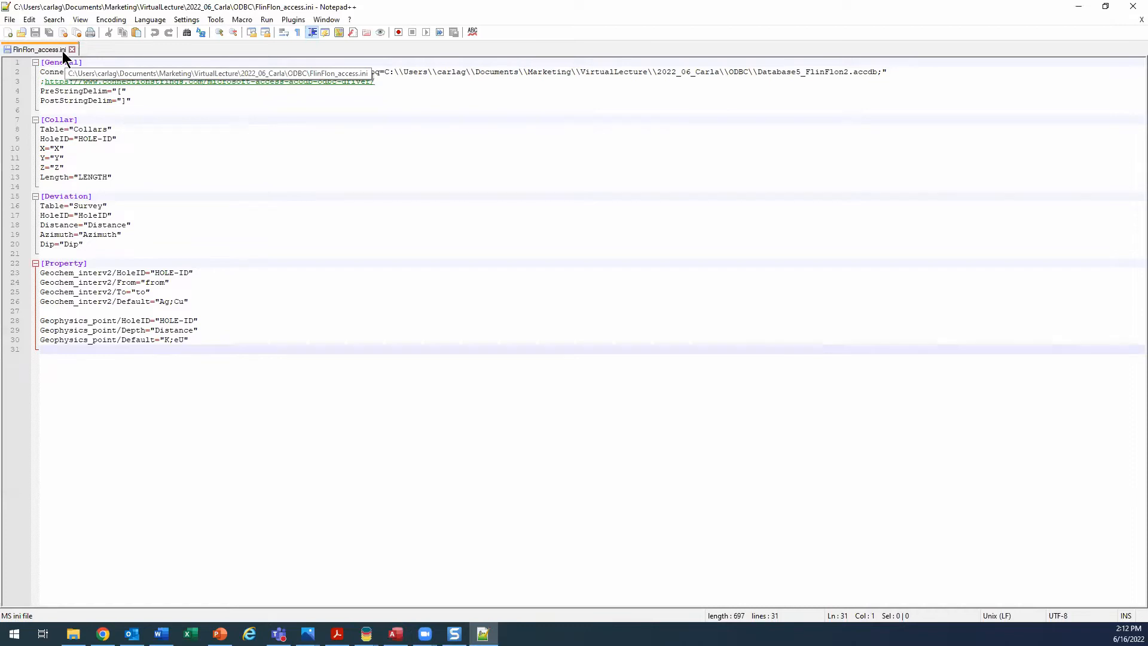
- Return to Geoscience ANALYST and check the ODBC configuration file location in the preferences, without changing it
left_click(1078, 7)
left_click(1029, 139)
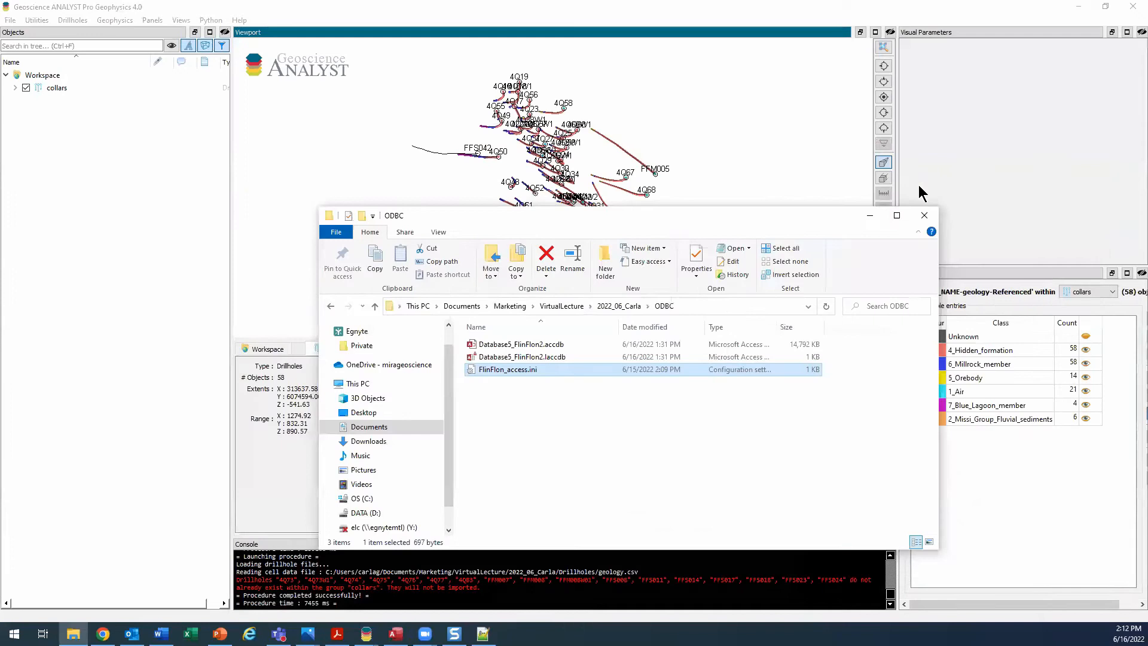
left_click(870, 215)
left_click(11, 22)
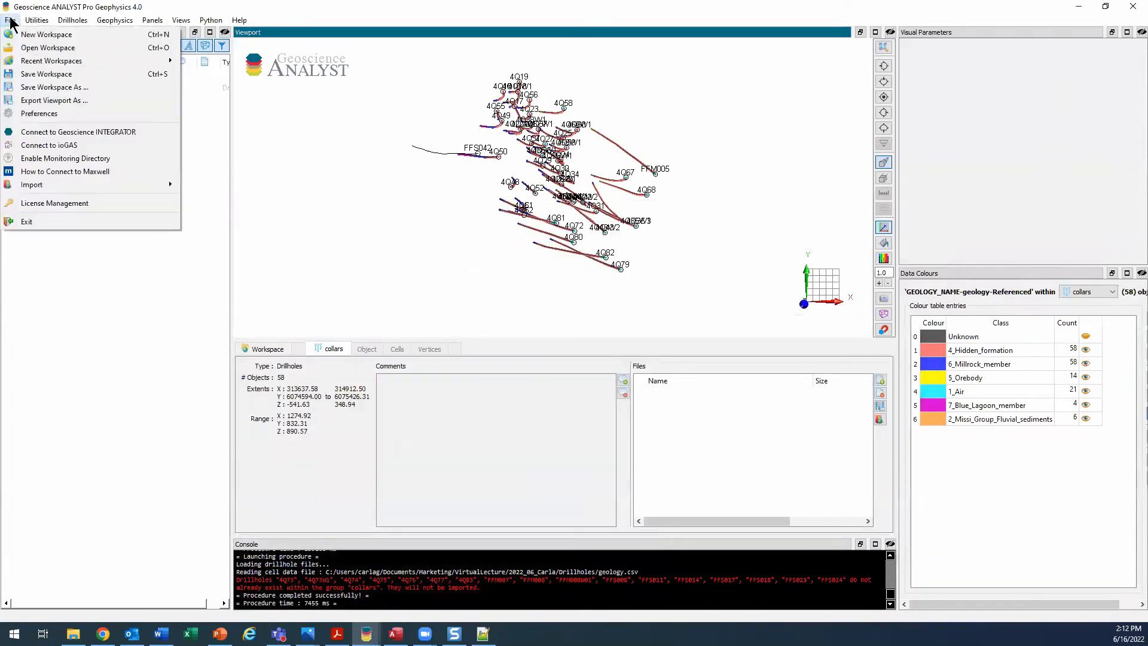
left_click(86, 116)
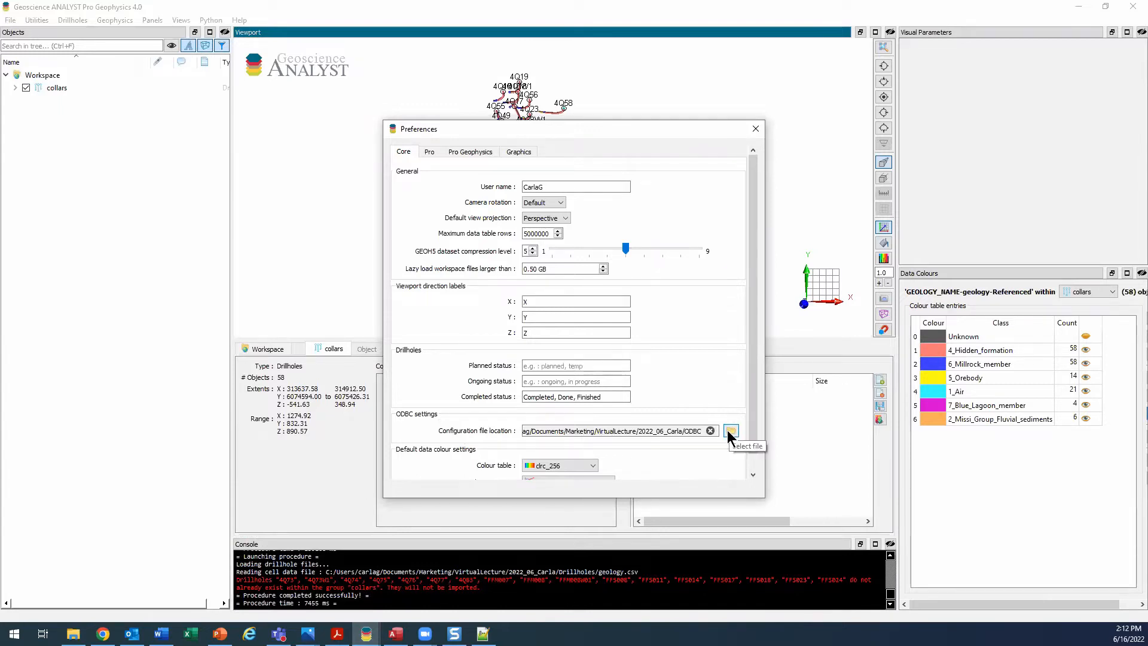
left_click(755, 131)
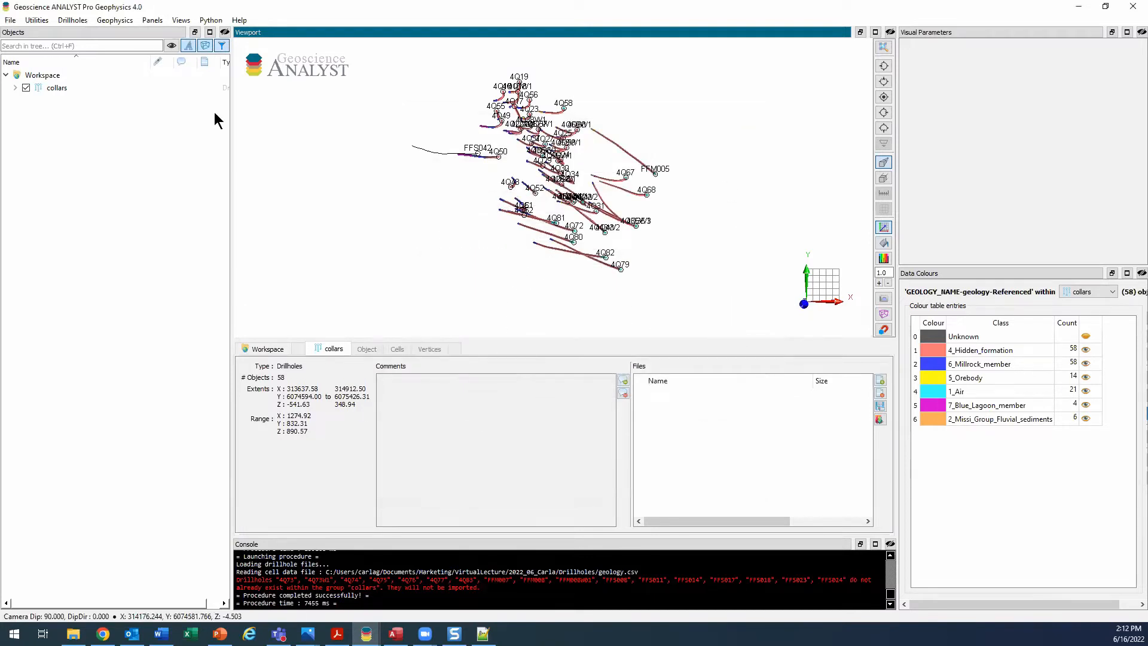
- Start an ODBC drillholes import with the FlinFlon_access configuration and check its data source
left_click(10, 21)
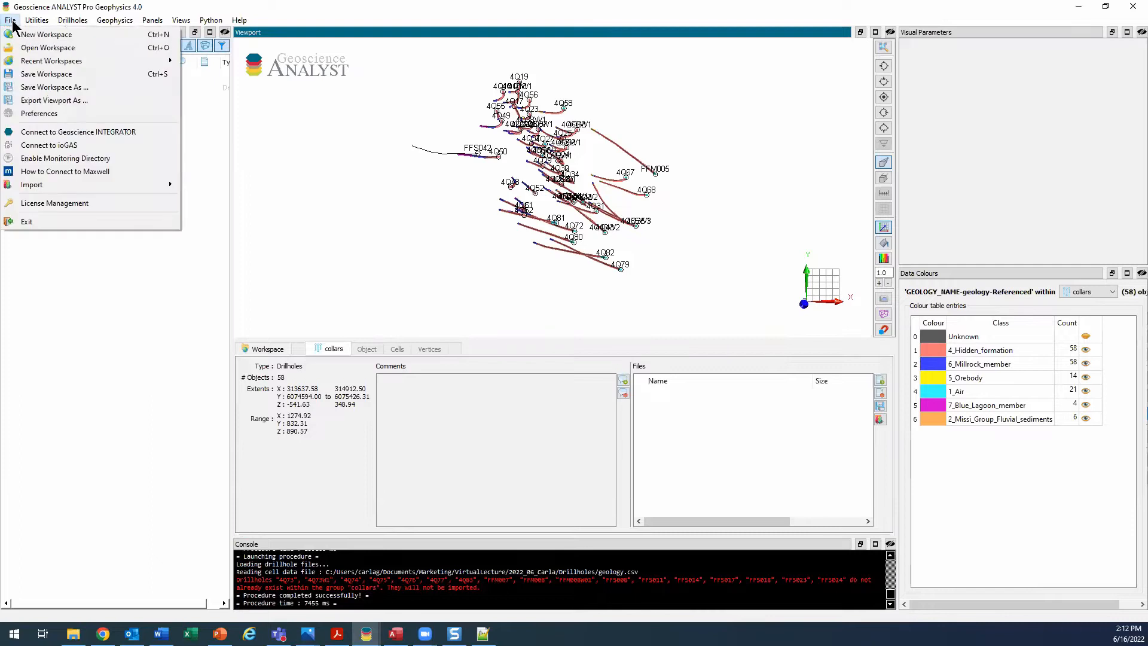
mouse_move(36, 187)
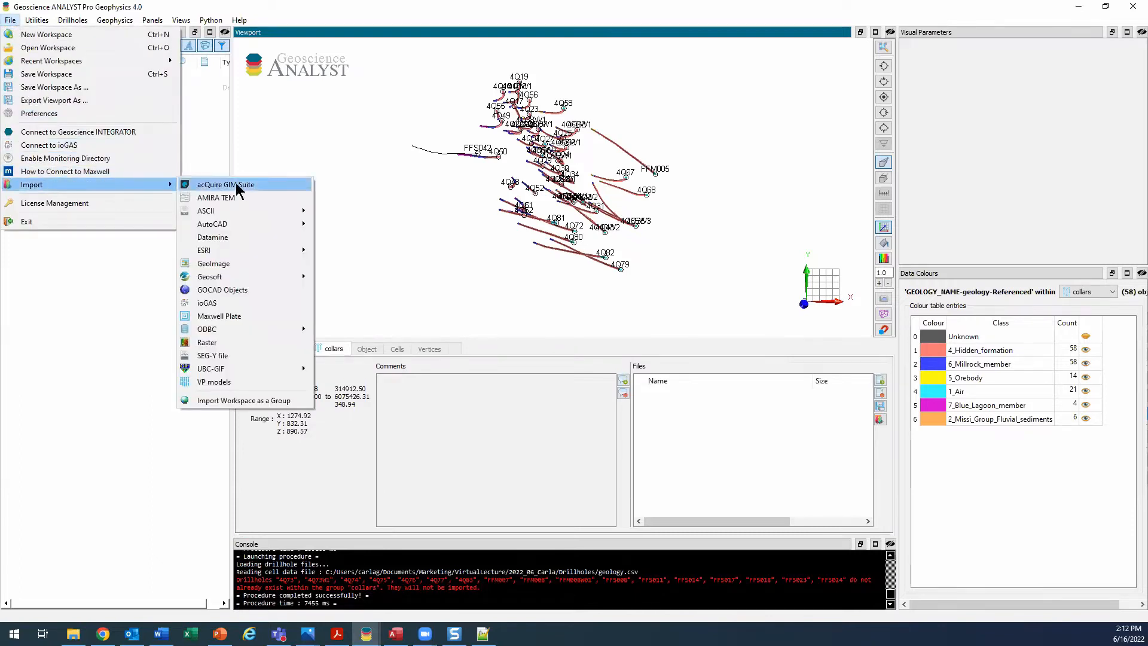
mouse_move(237, 329)
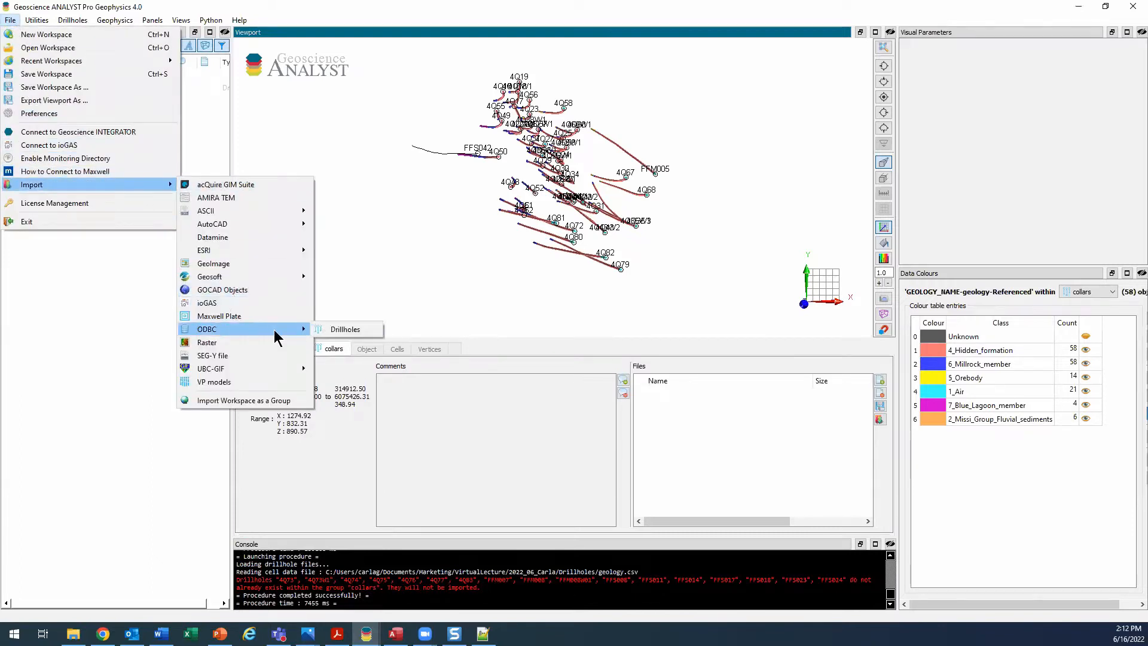
left_click(369, 332)
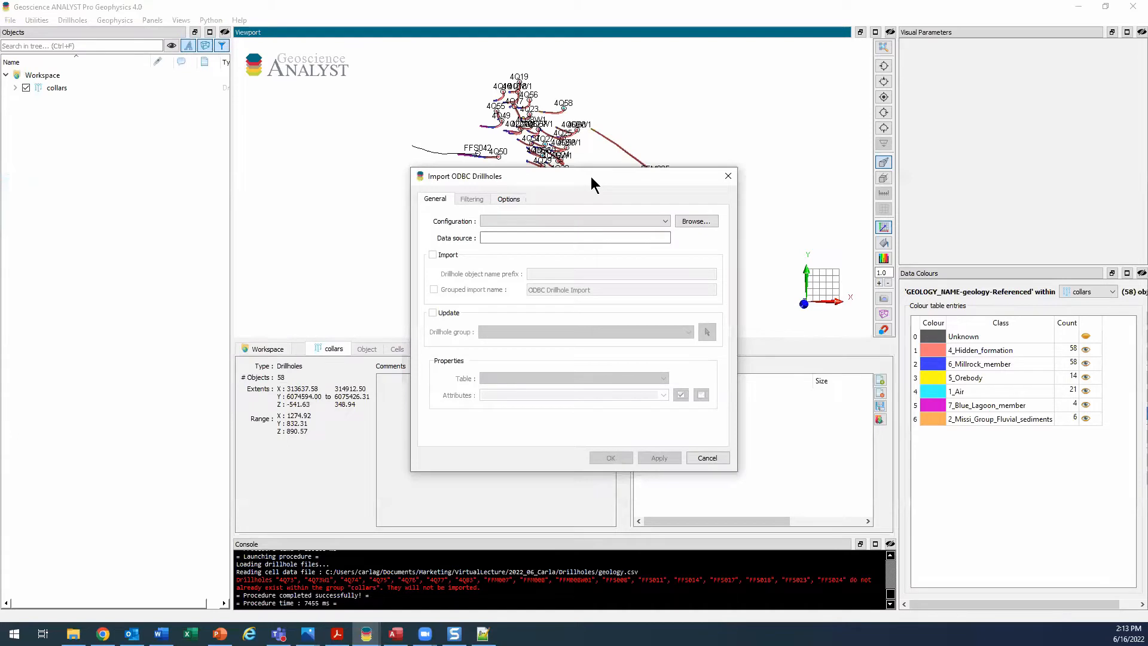
left_click_drag(590, 177, 290, 170)
left_click(267, 216)
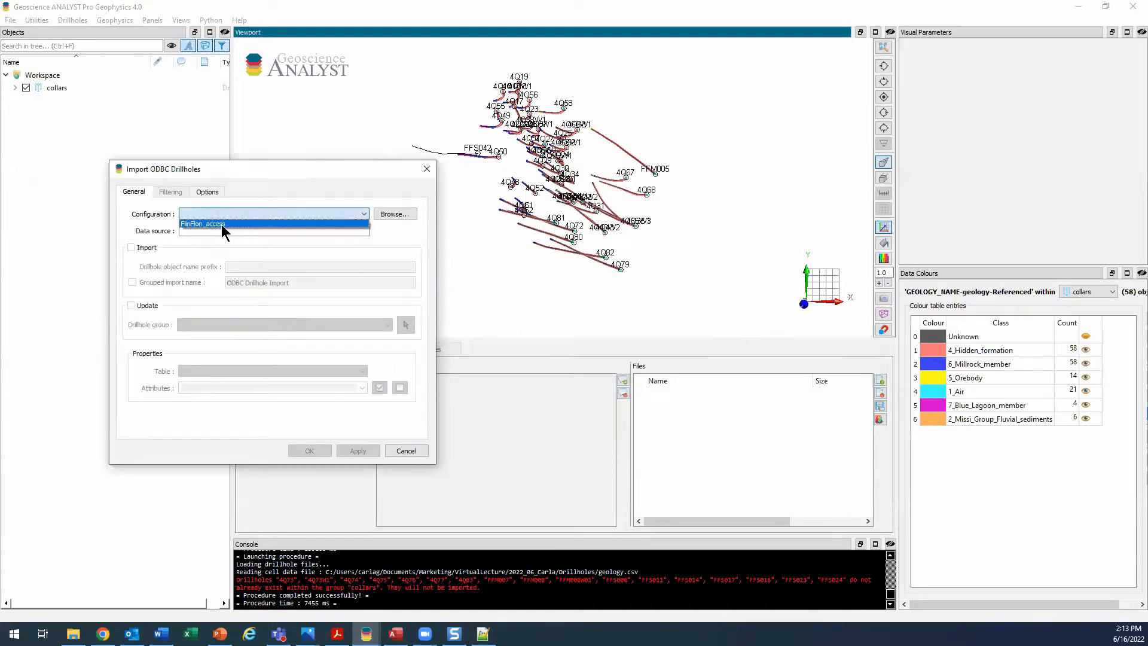
left_click(234, 223)
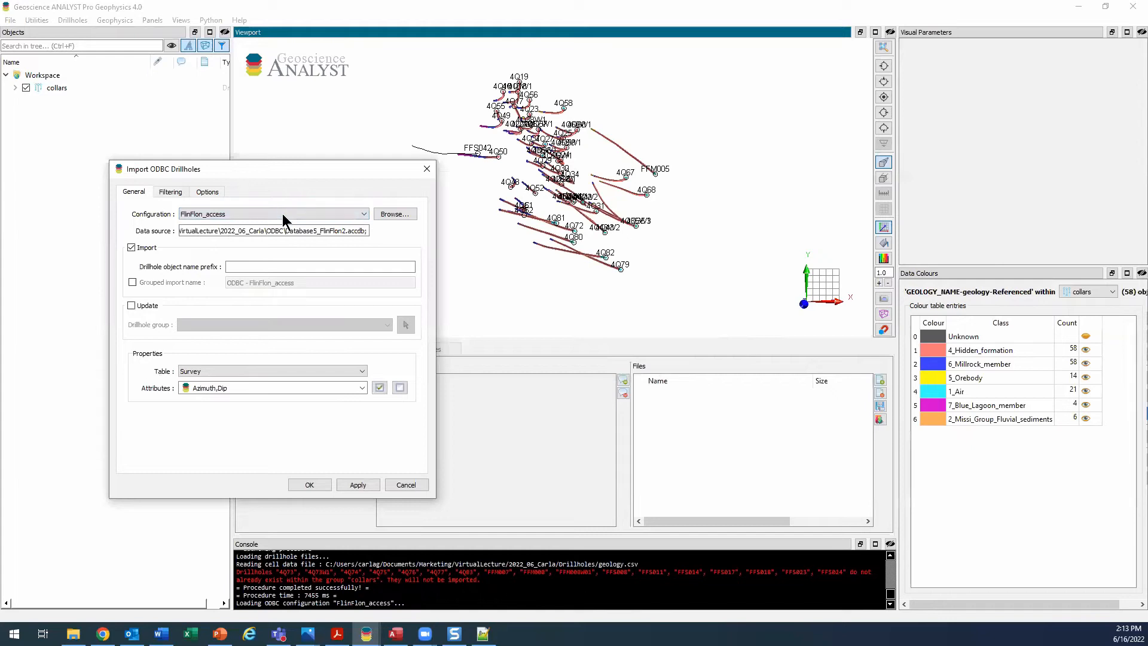
left_click_drag(311, 231, 249, 230)
left_click(241, 231)
- Set the drillhole object name prefix to demo and enable a grouped import named demo
left_click(248, 267)
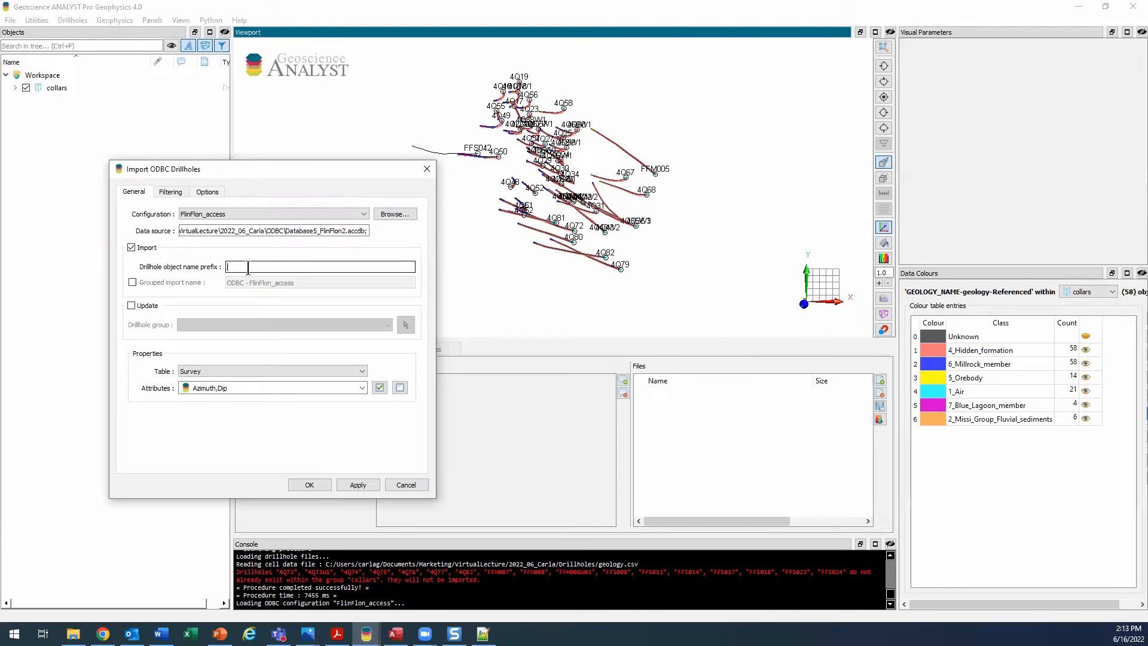
type("demo")
left_click(132, 283)
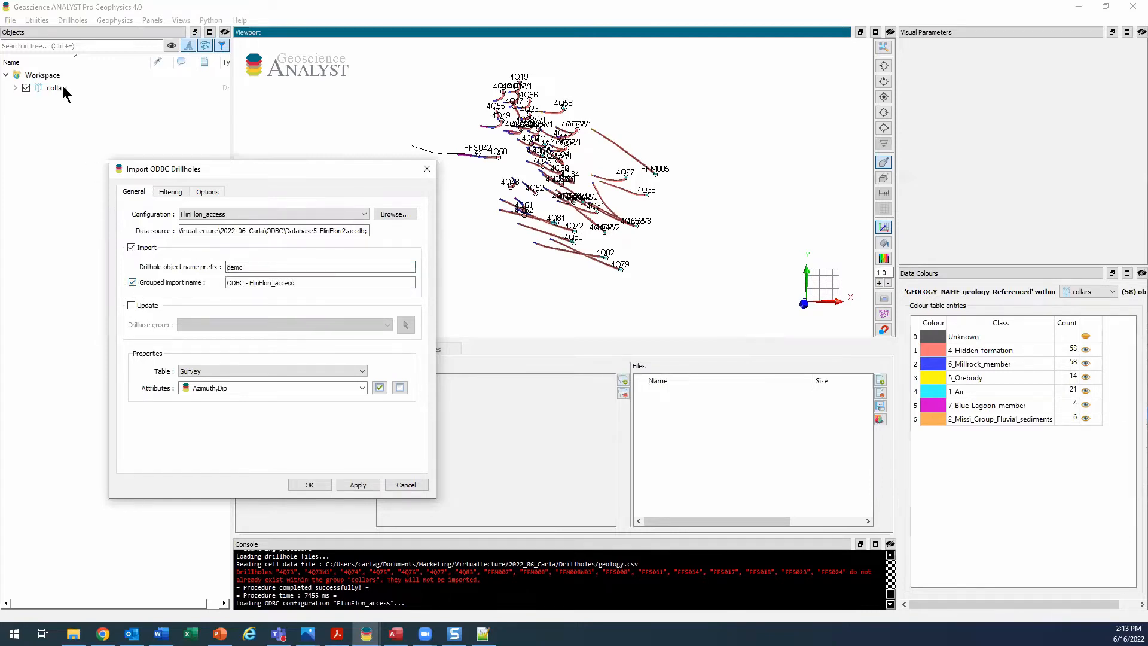
left_click_drag(312, 282, 223, 283)
type("demo")
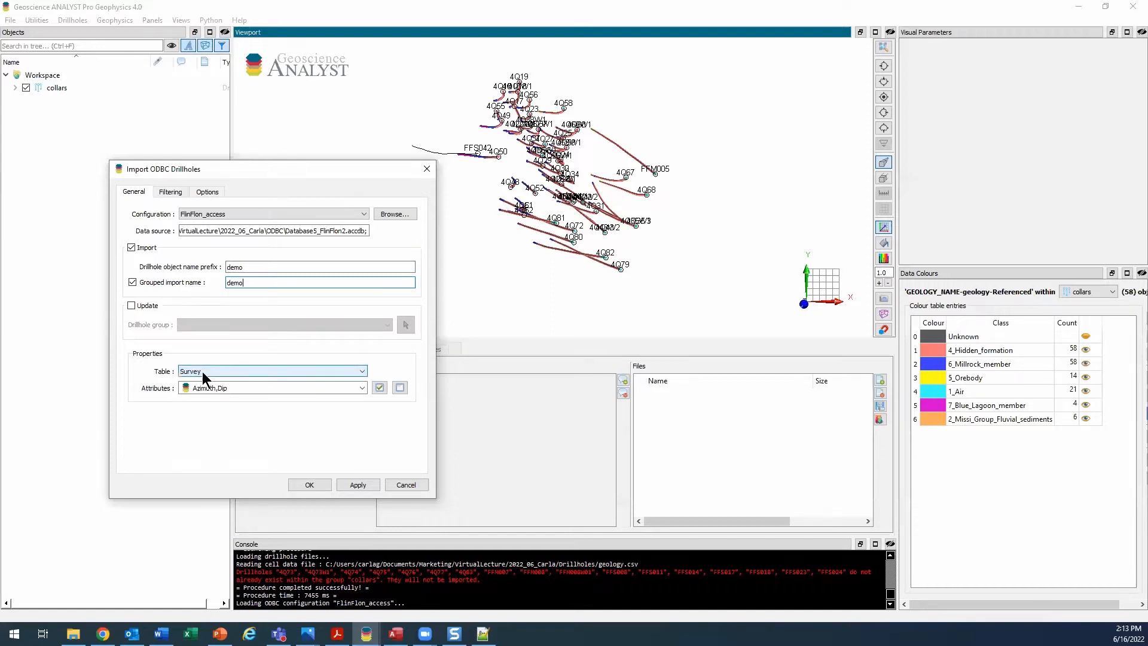
- Choose the Geochem_interv2 property table and select its MnO attribute for import
left_click(248, 369)
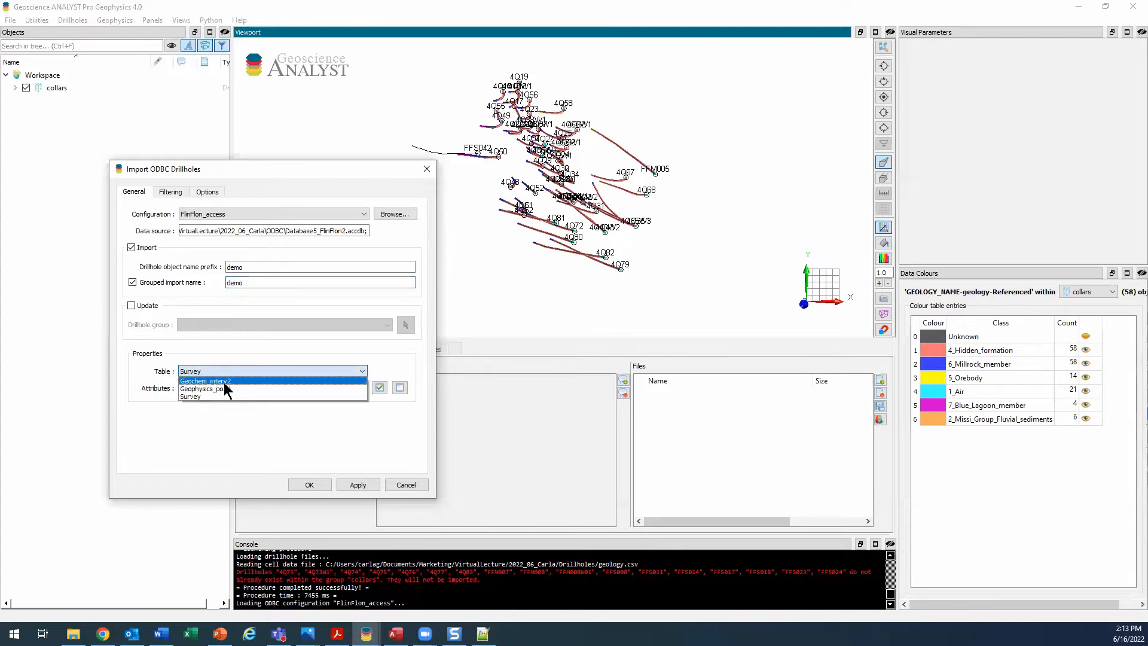
left_click(236, 380)
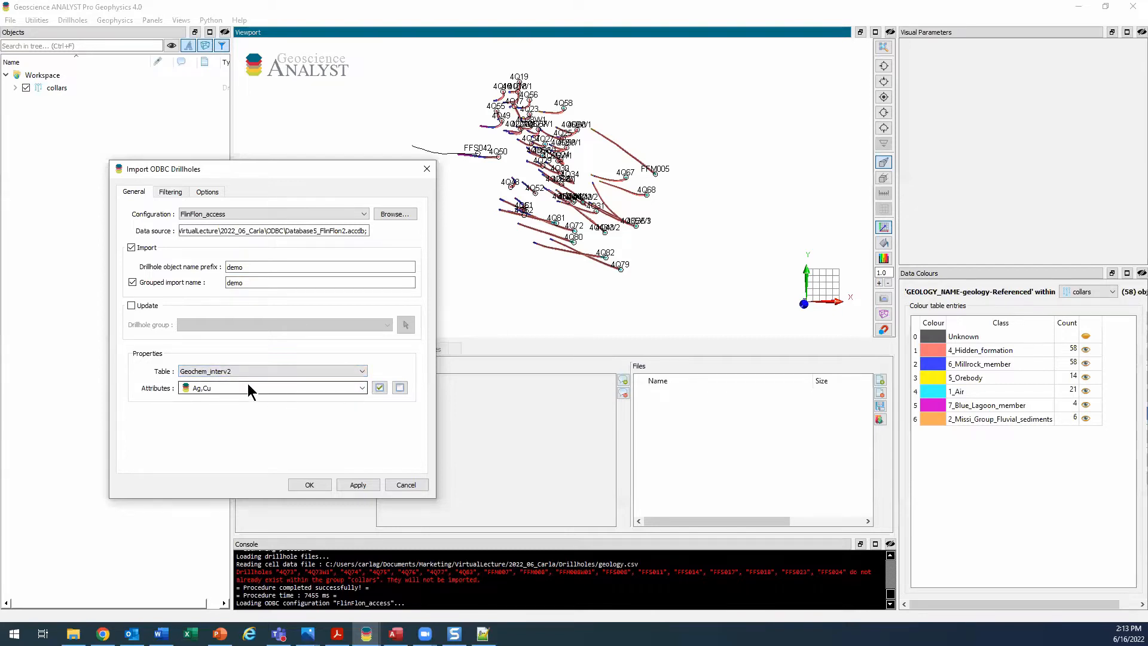
left_click(361, 388)
scroll(260, 425, "down", 3)
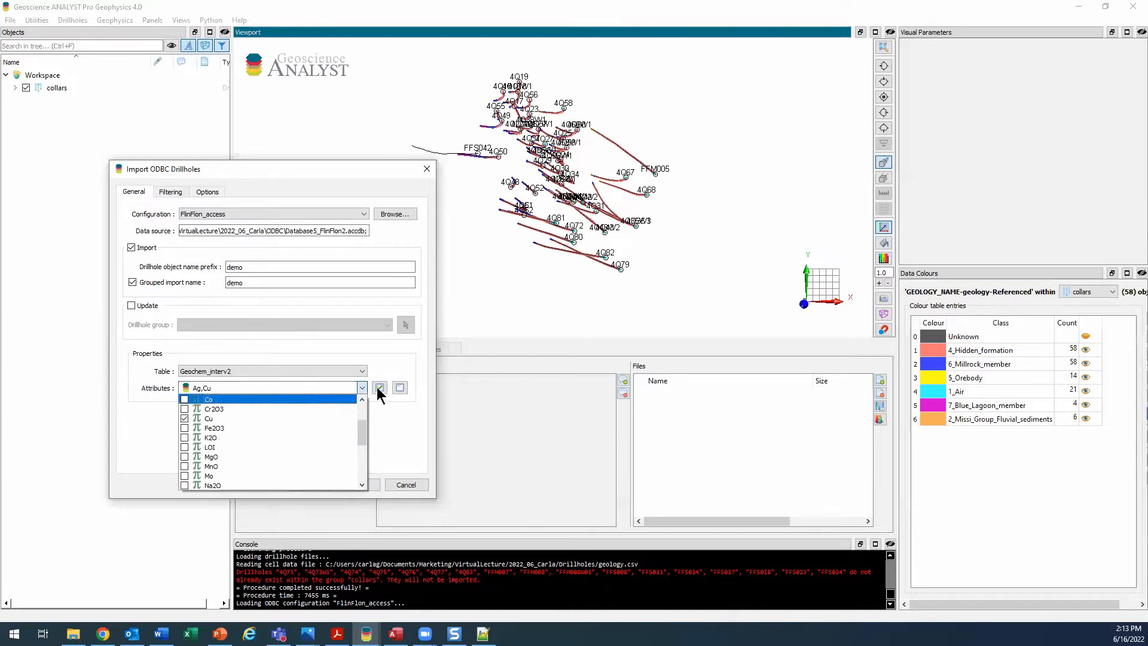
left_click(190, 466)
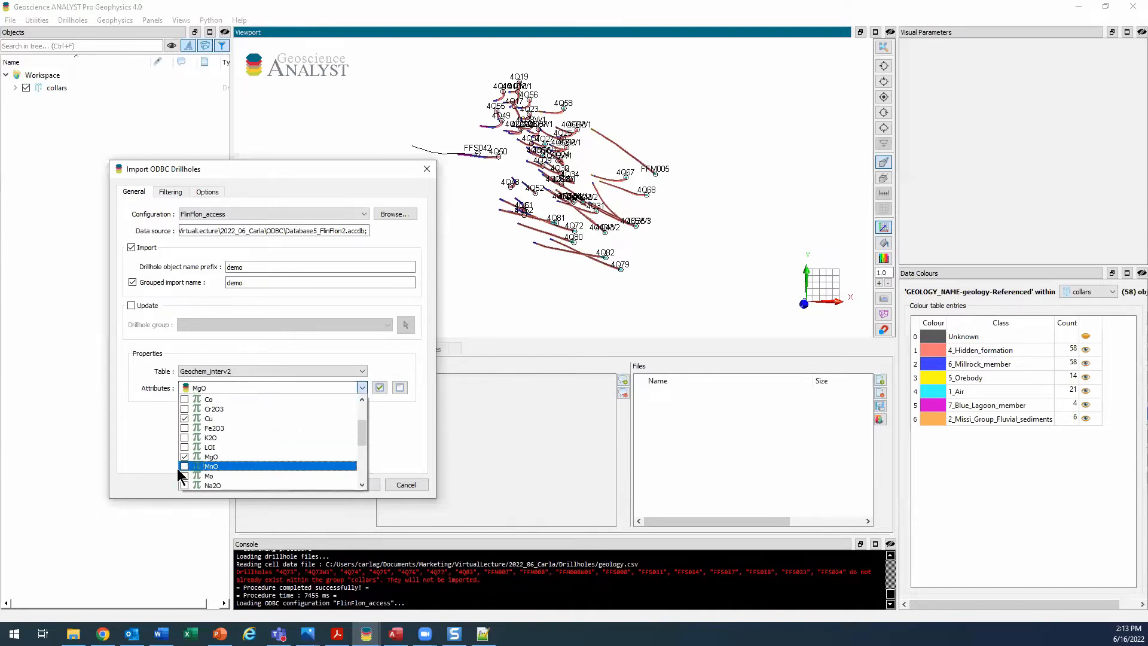
left_click(163, 431)
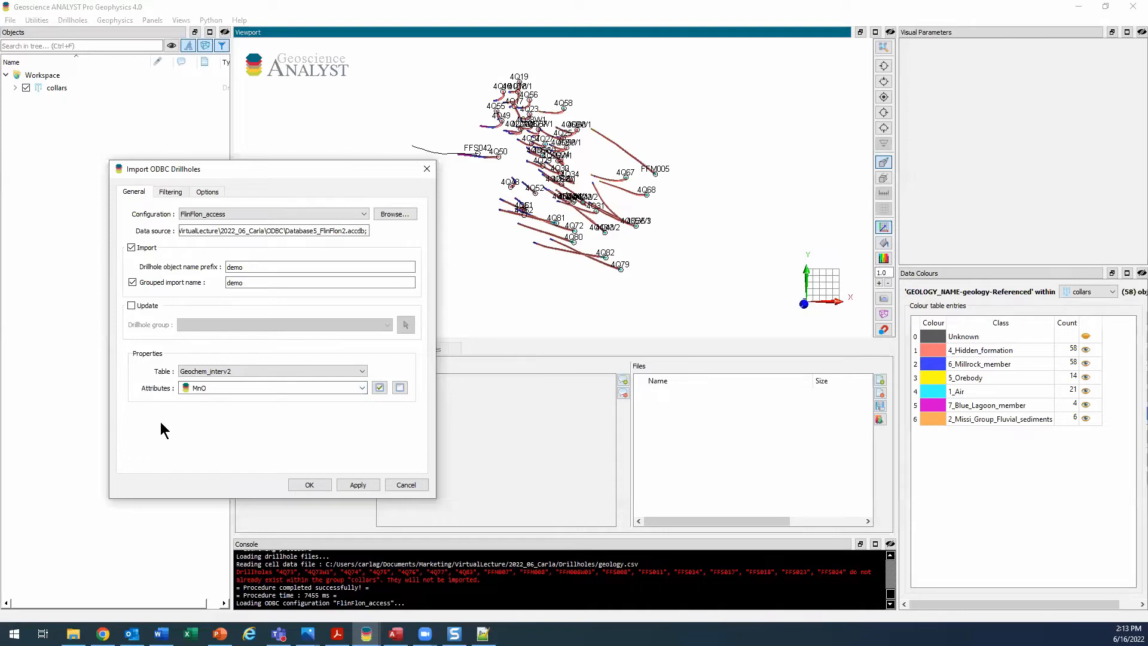
- Enable the collar location filter inside closed parts and move the import dialog clear of the drillholes
left_click(182, 196)
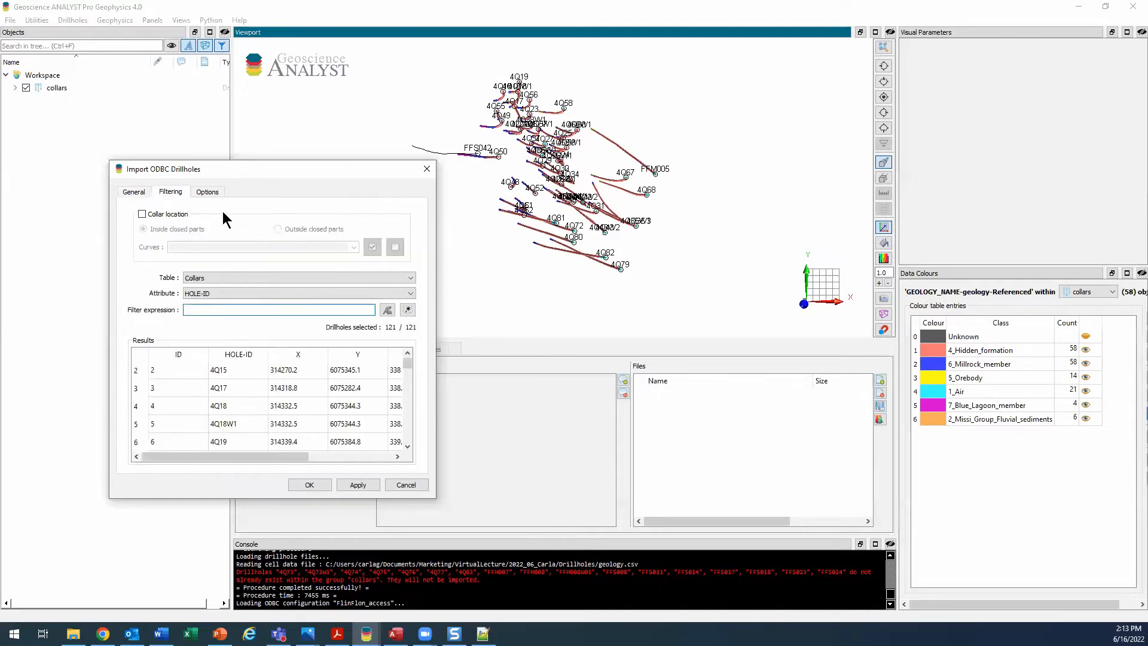
left_click_drag(257, 170, 223, 171)
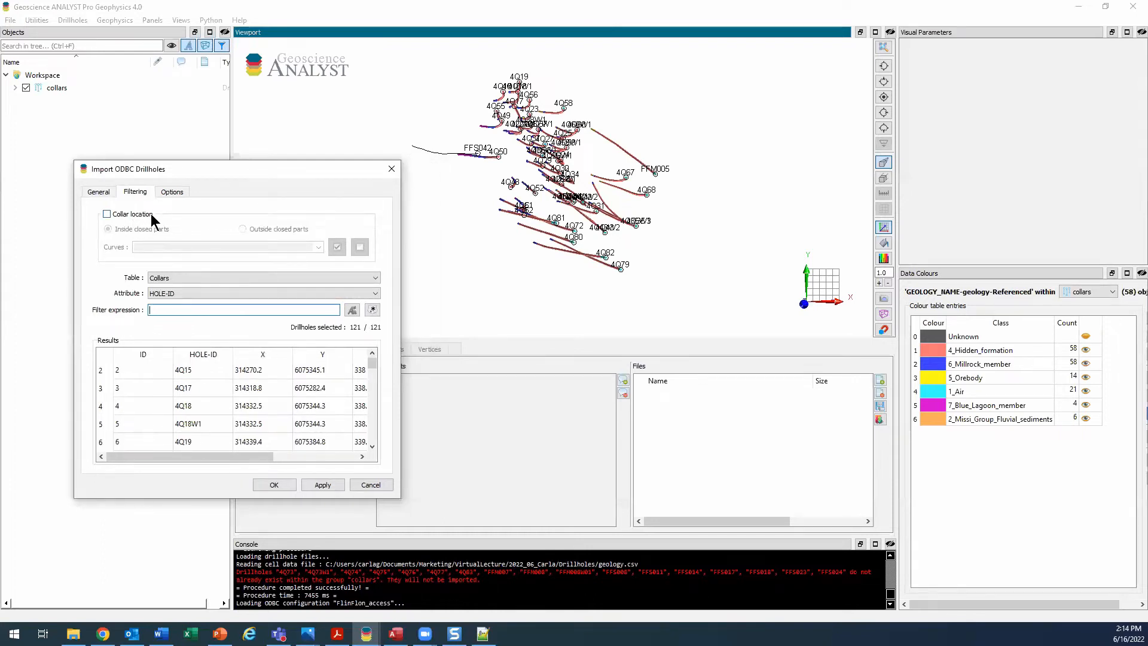
left_click(133, 217)
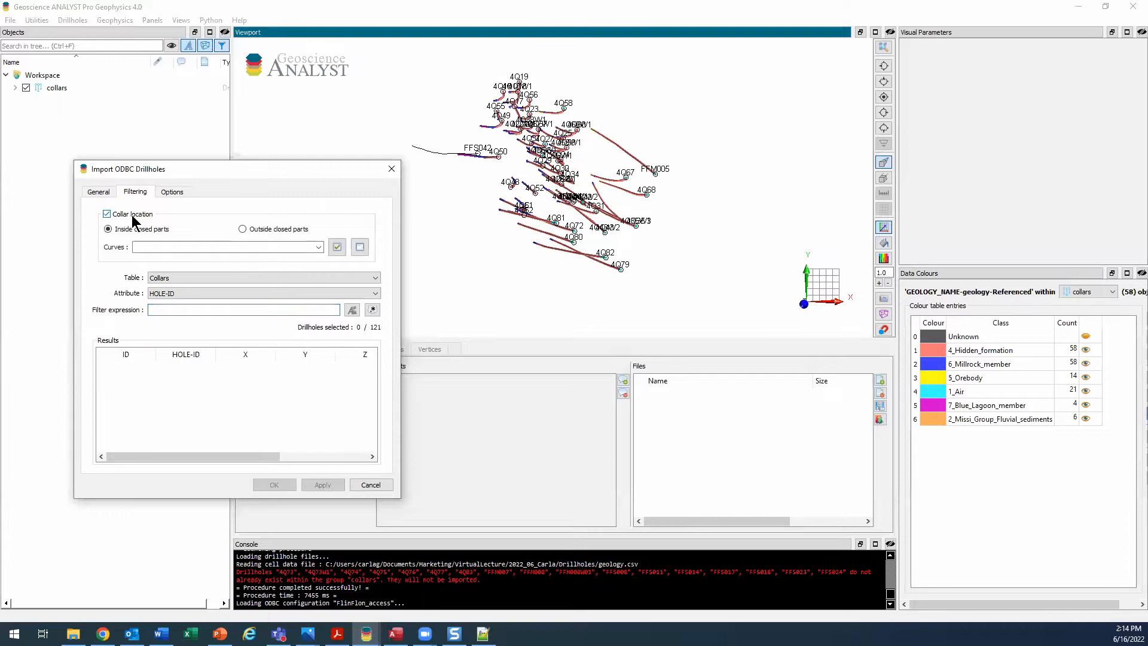
left_click_drag(223, 178, 185, 245)
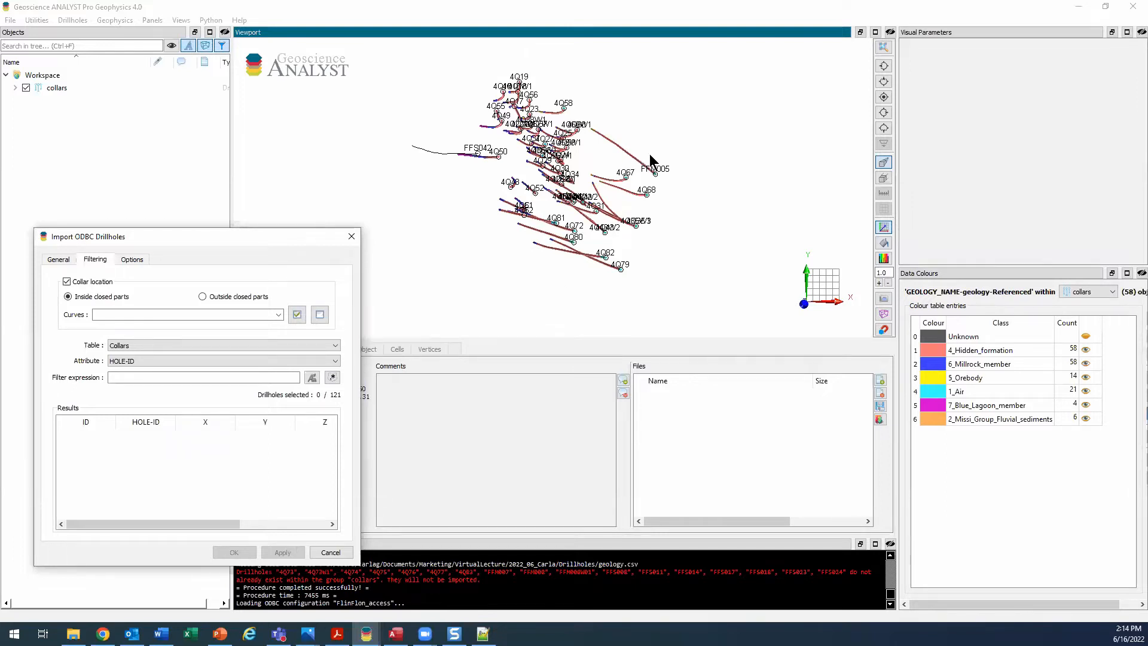
- Draw a closed curve around the drillhole collars in the southern part of the cluster and name it AOI
left_click(704, 180)
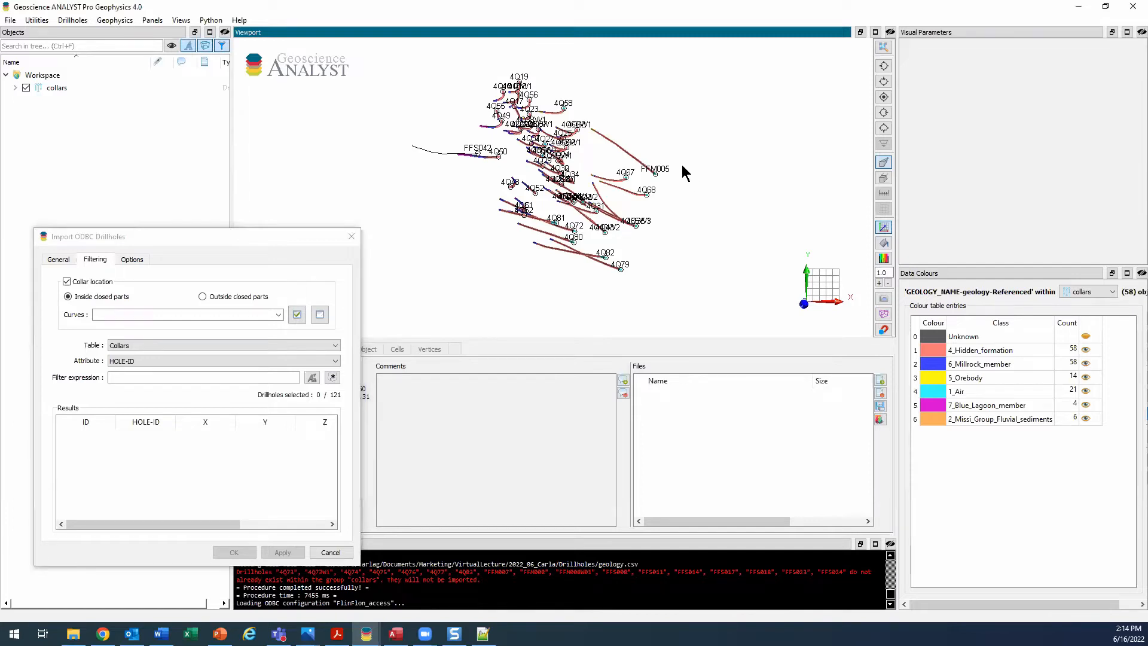
left_click(655, 152)
left_click(584, 158)
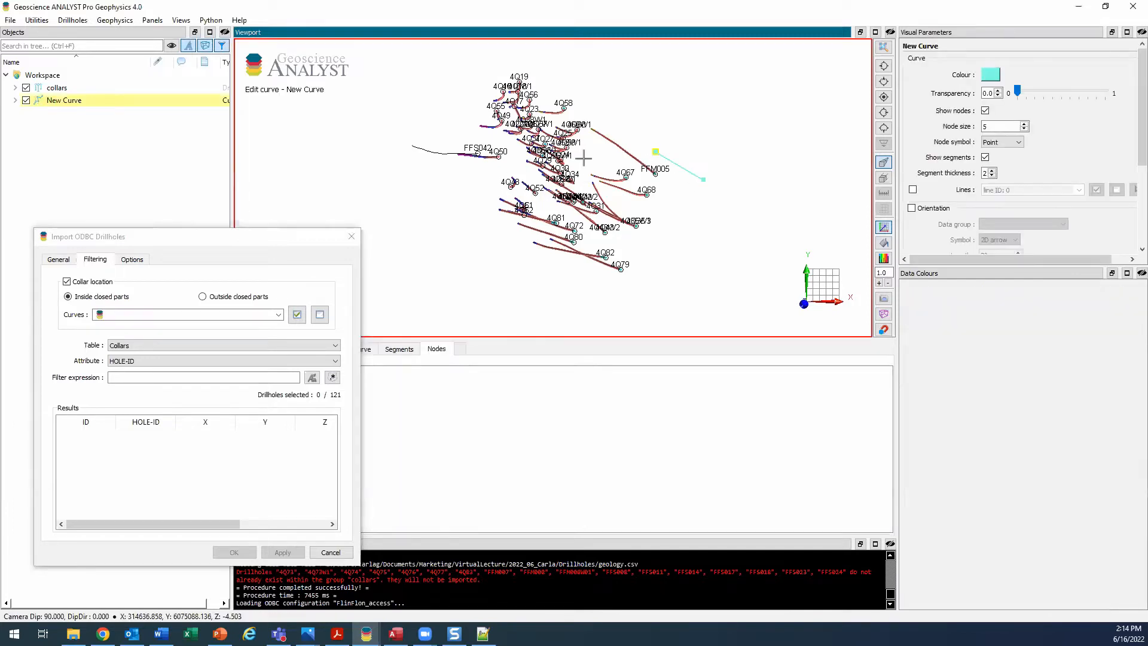
left_click(488, 183)
left_click(506, 237)
left_click(578, 280)
left_click(629, 289)
left_click(674, 263)
left_click(690, 221)
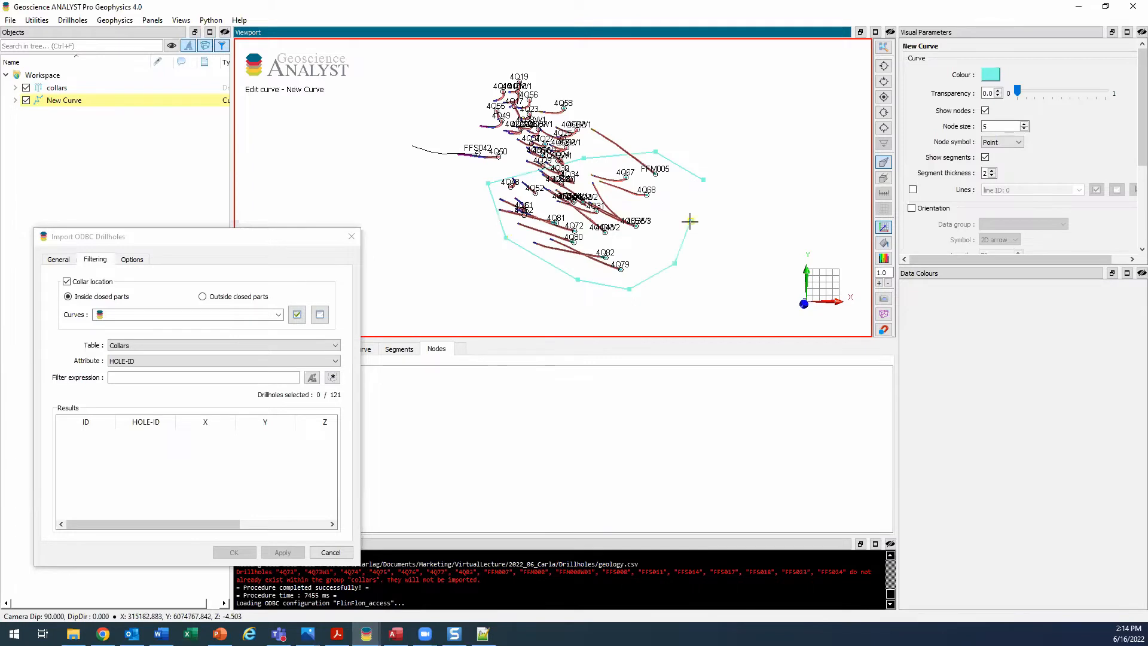
left_click(693, 211)
right_click(694, 213)
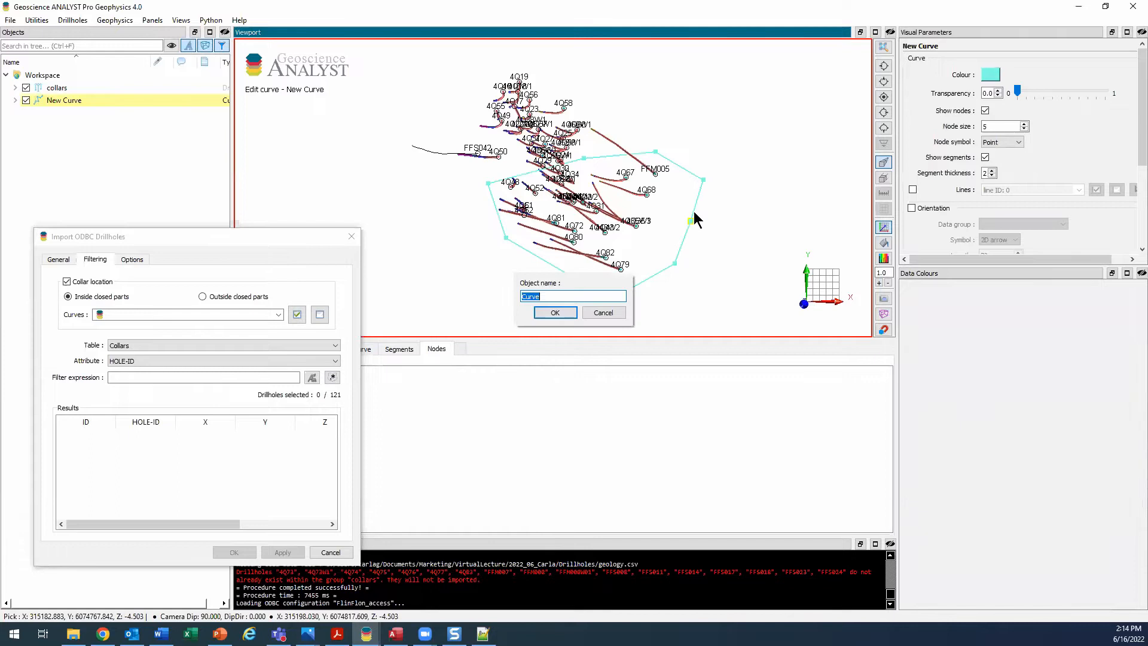
type("AOI")
left_click(554, 314)
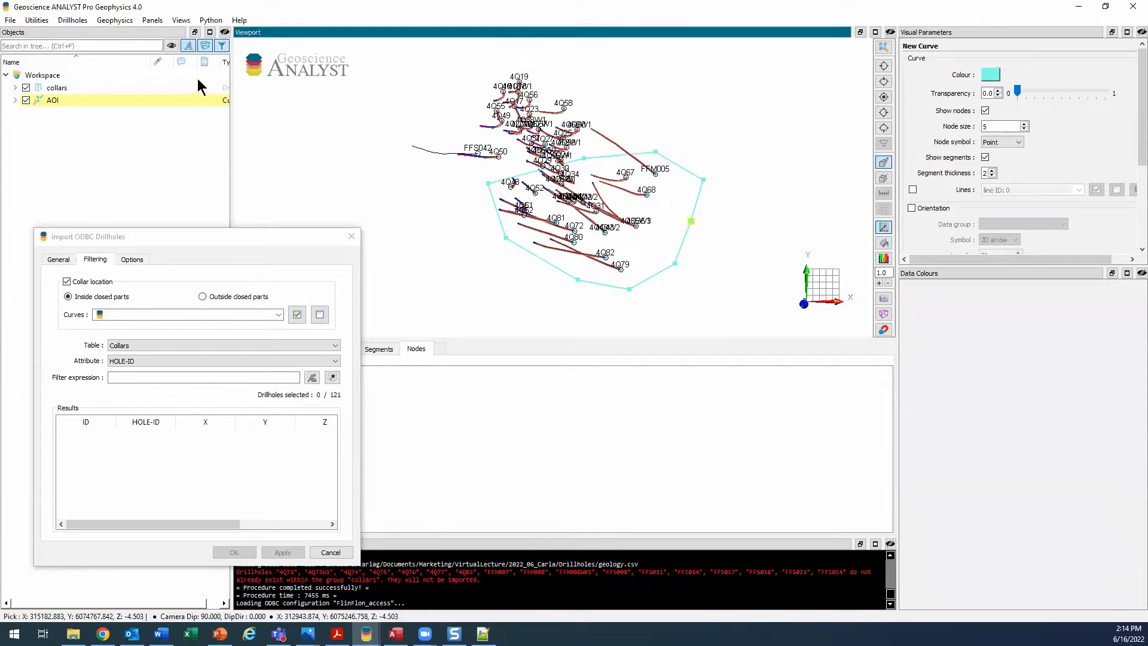
left_click(154, 22)
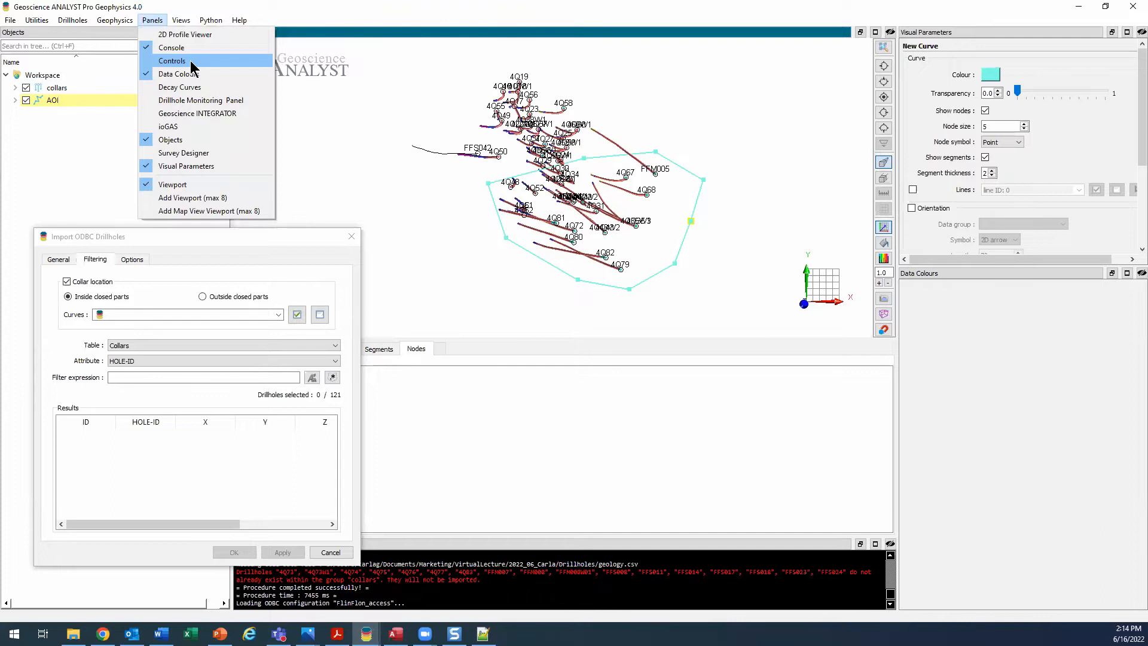
left_click(358, 18)
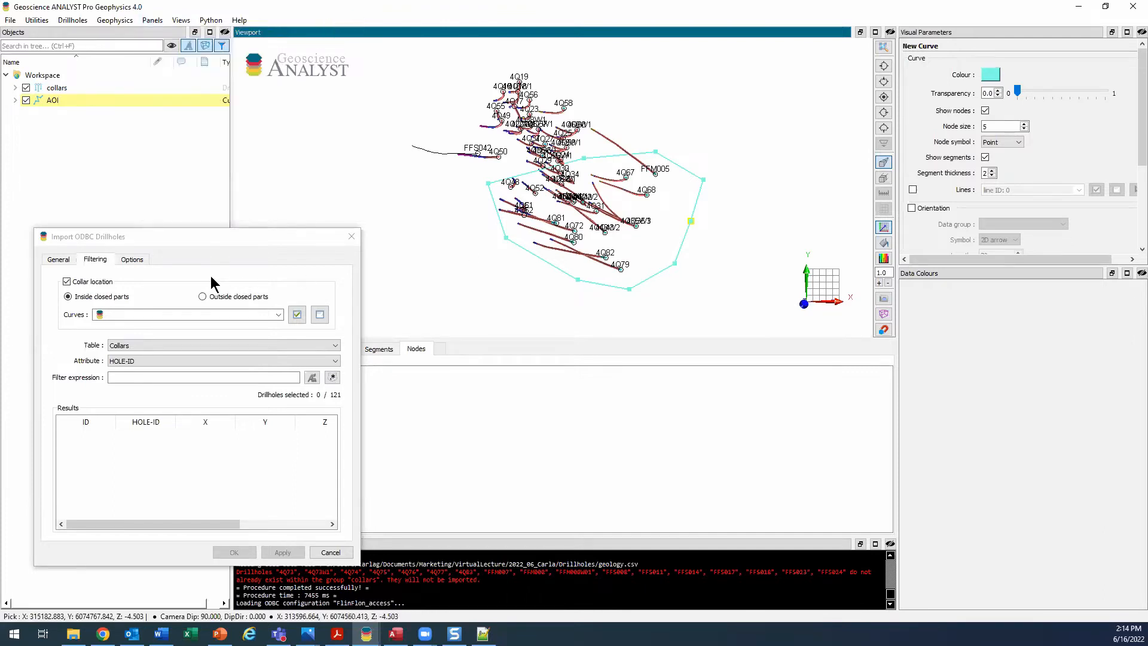
- Choose the AOI curve as the boundary of the collar location filter in the ODBC import
left_click_drag(230, 243, 278, 198)
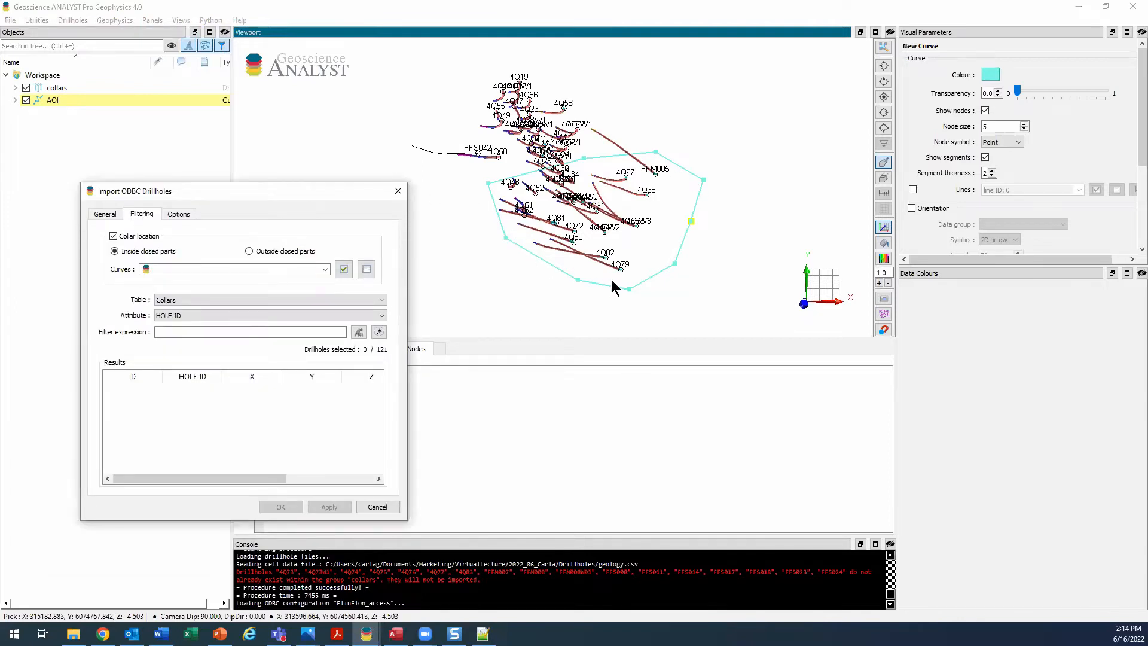
left_click(323, 270)
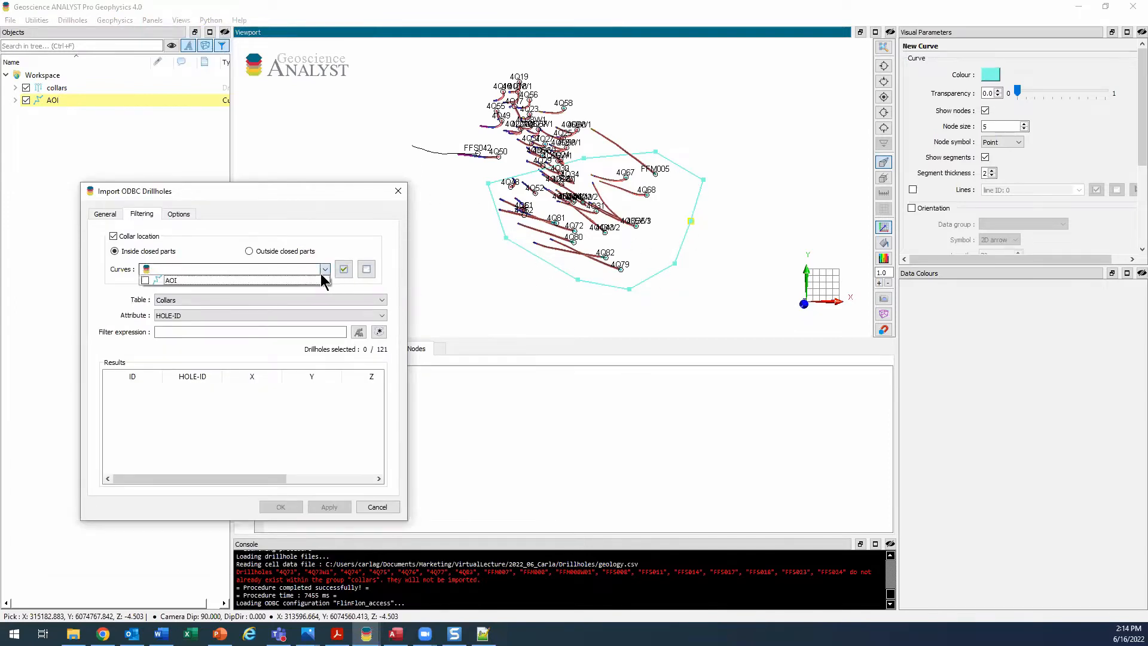
left_click(198, 280)
left_click(242, 215)
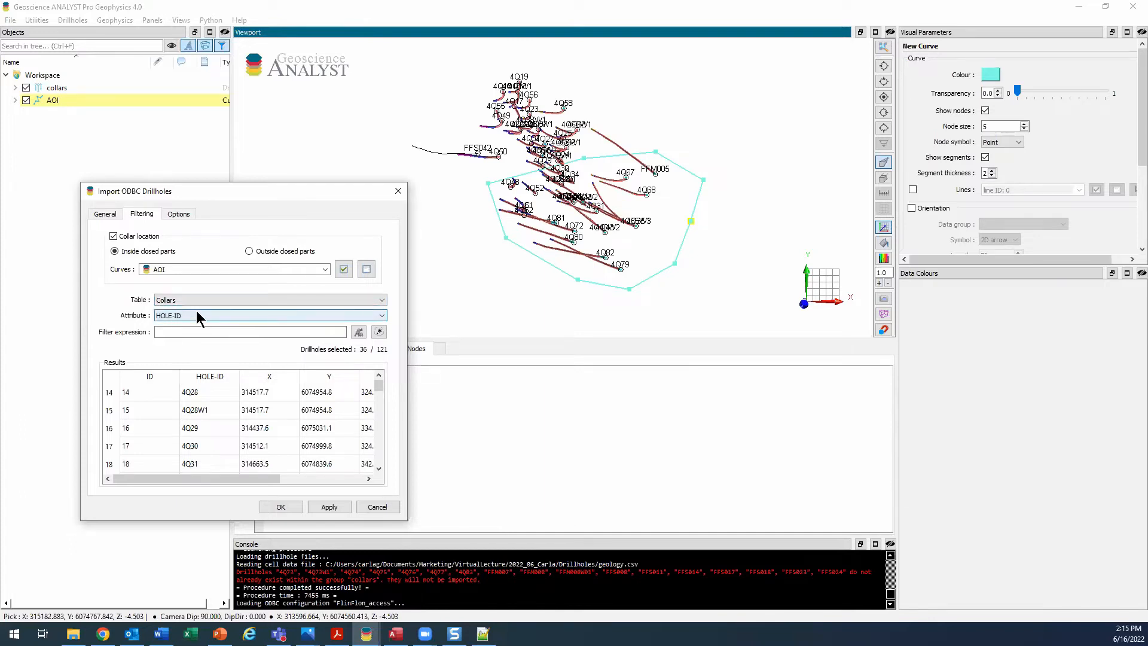
- Try filtering the HOLE-ID attribute by 1 and enlarge the import dialog to review the matching drillholes
left_click(172, 332)
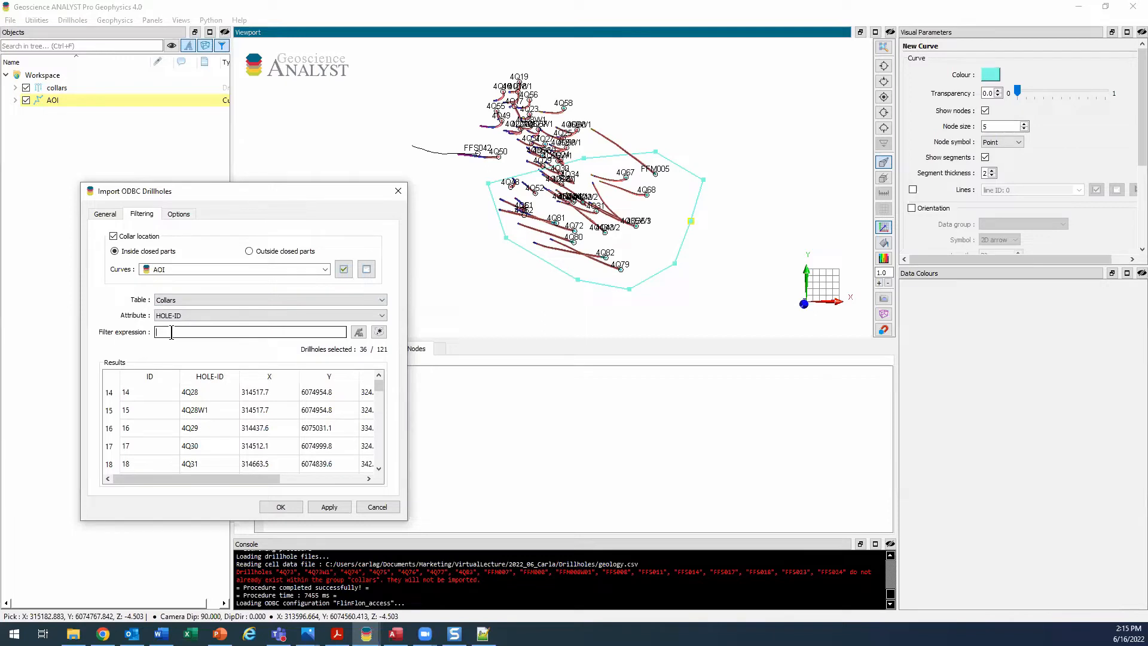
type("1")
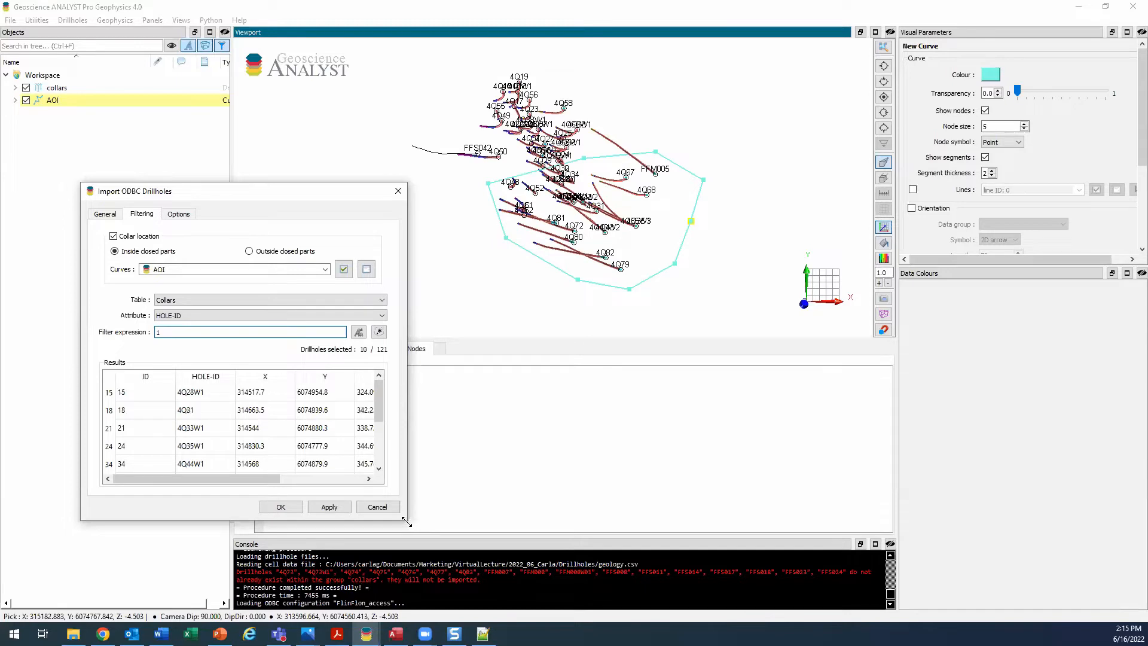
left_click_drag(407, 522, 514, 559)
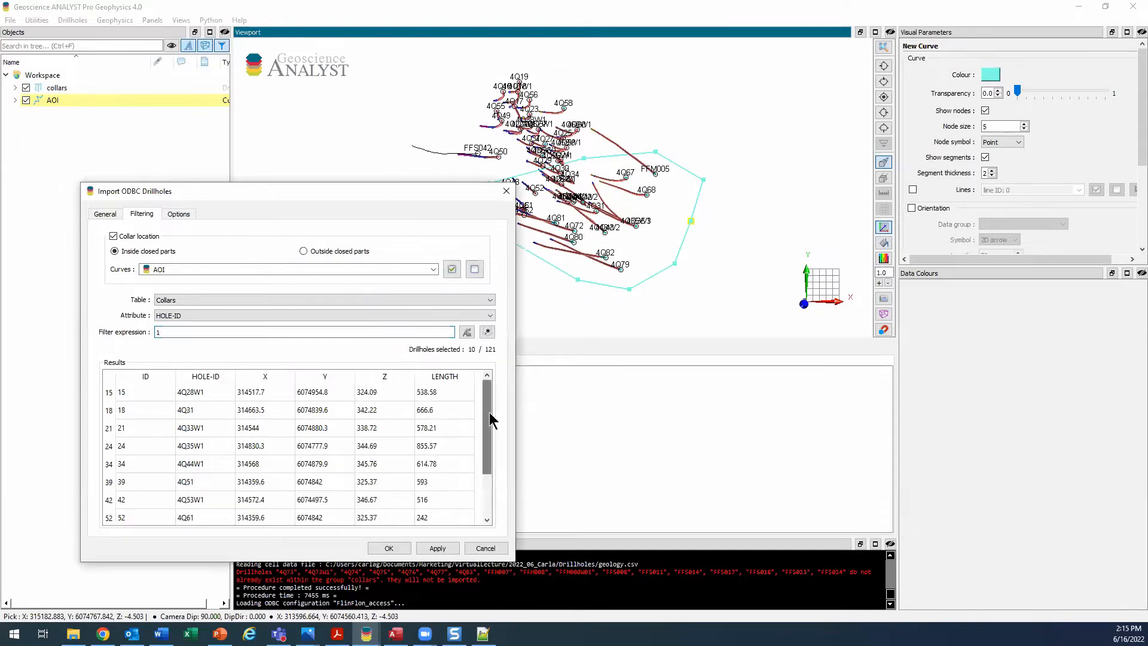
scroll(460, 448, "down", 1)
scroll(197, 493, "up", 1)
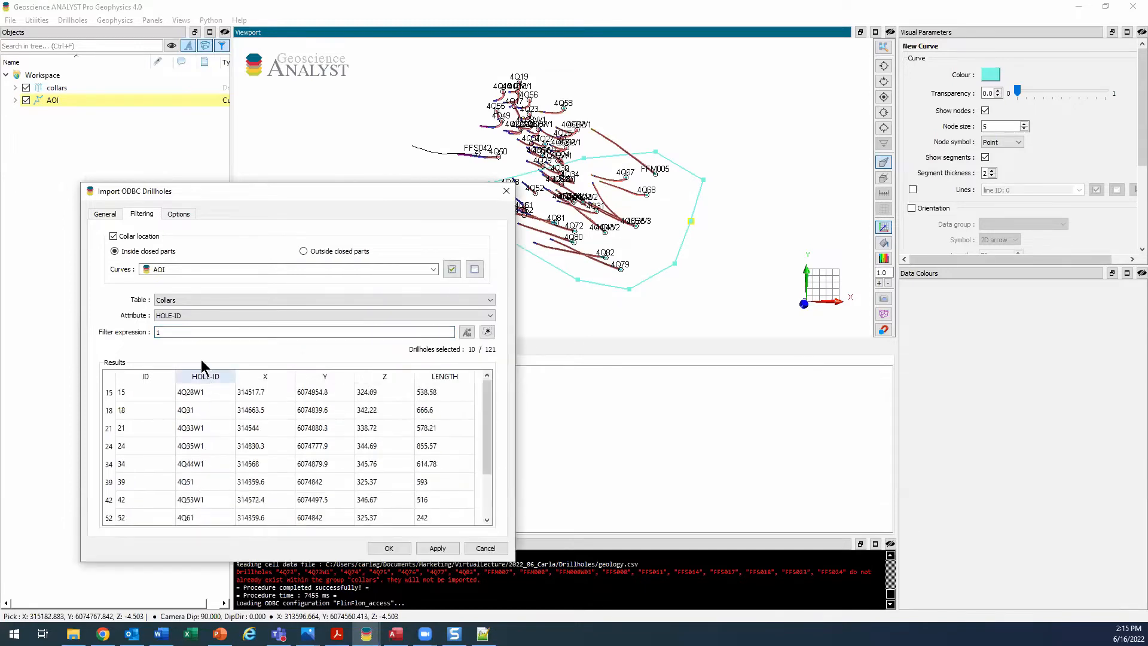
- Try W as the HOLE-ID filter expression, review the matching drillholes and clear the expression
left_click(198, 334)
key("BackSpace")
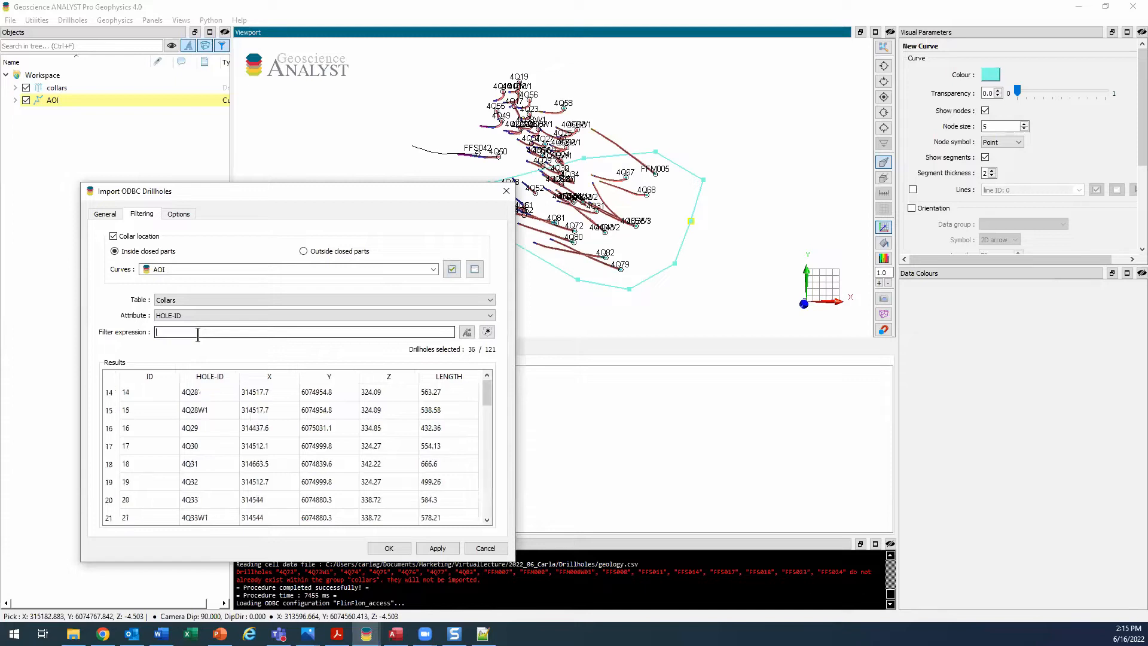
type("W")
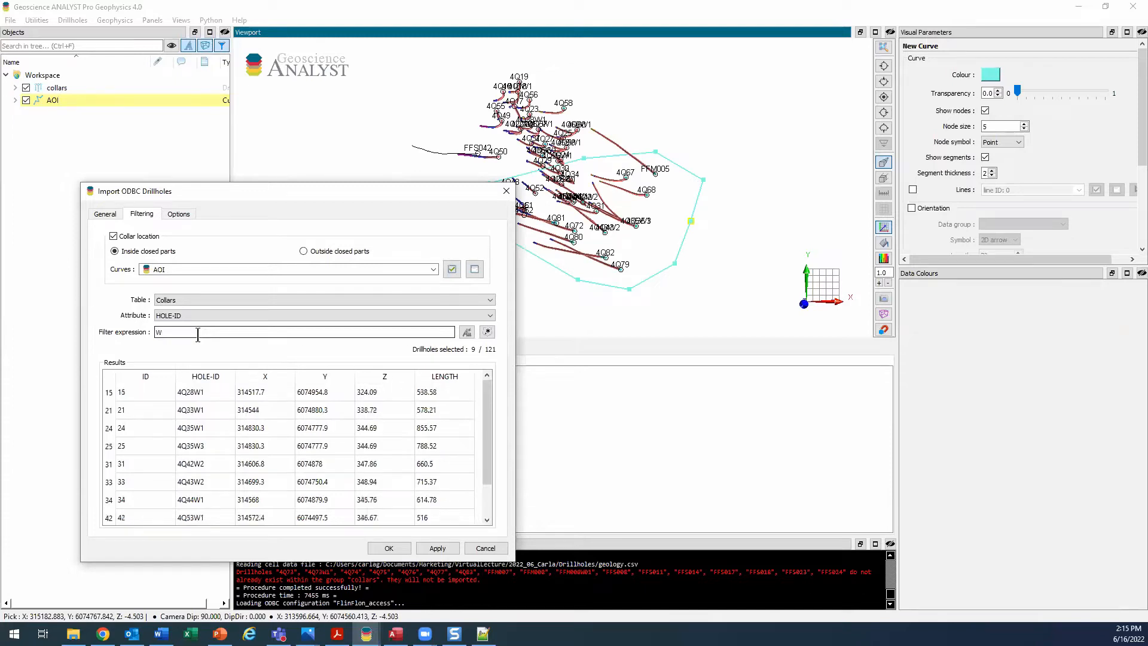
left_click_drag(486, 422, 485, 464)
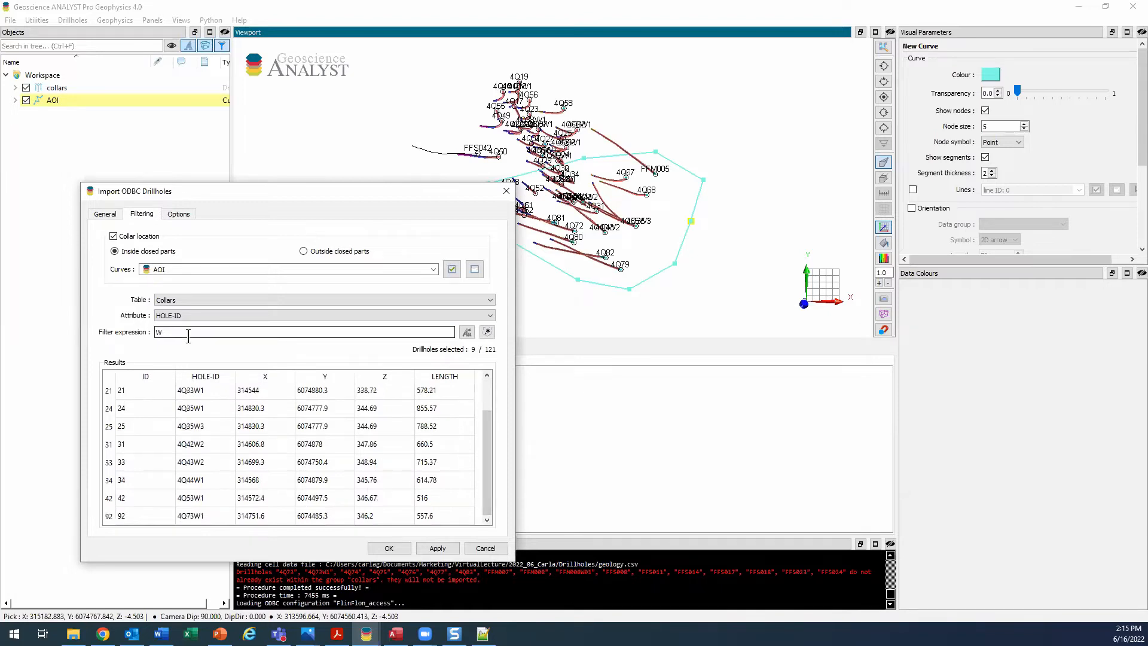
key("BackSpace")
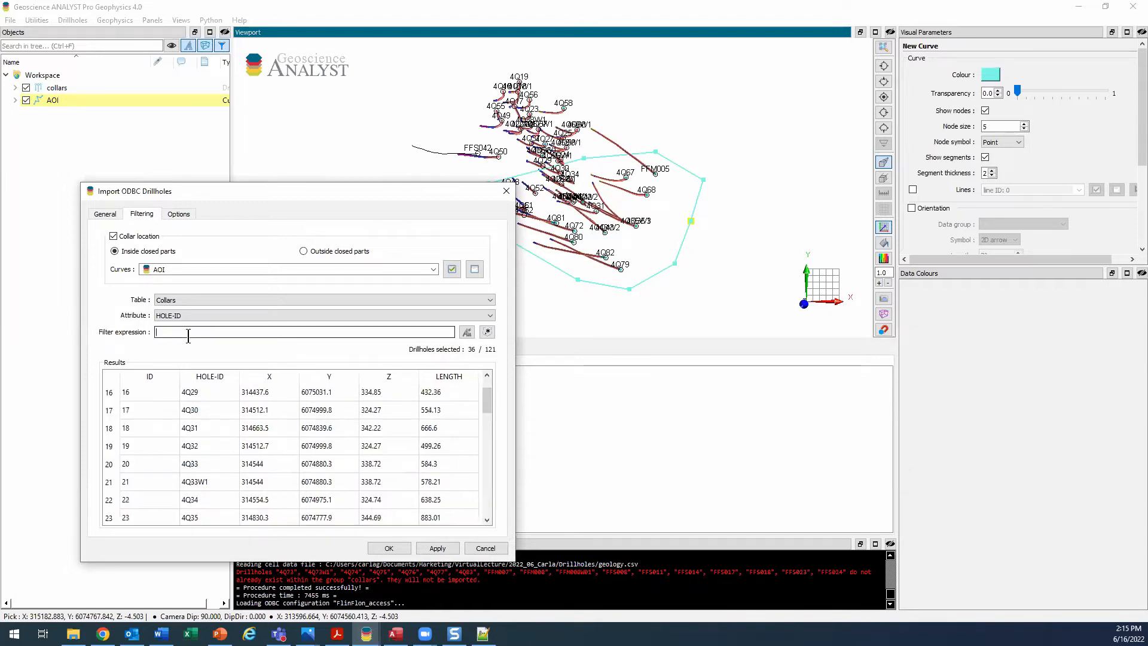
- Turn on regular expression filtering, set the HOLE-ID expression to \b([^w])+\b to exclude the W holes, and run the import
left_click(488, 332)
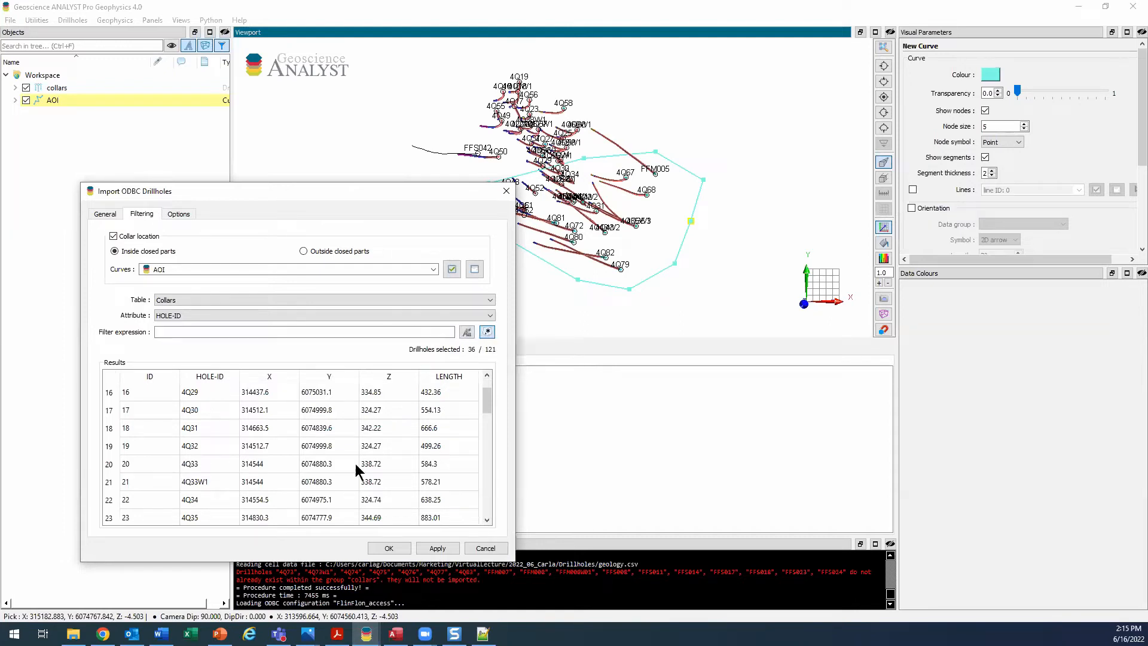
left_click(159, 633)
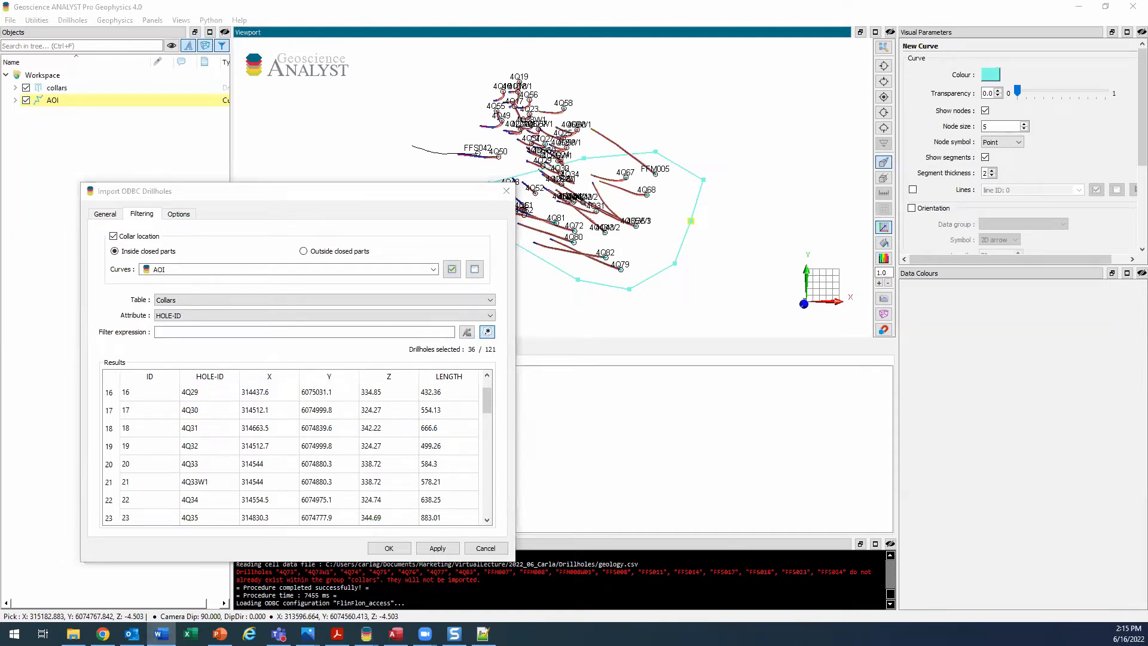
left_click(266, 331)
type("\\b([^\\w])+\\b")
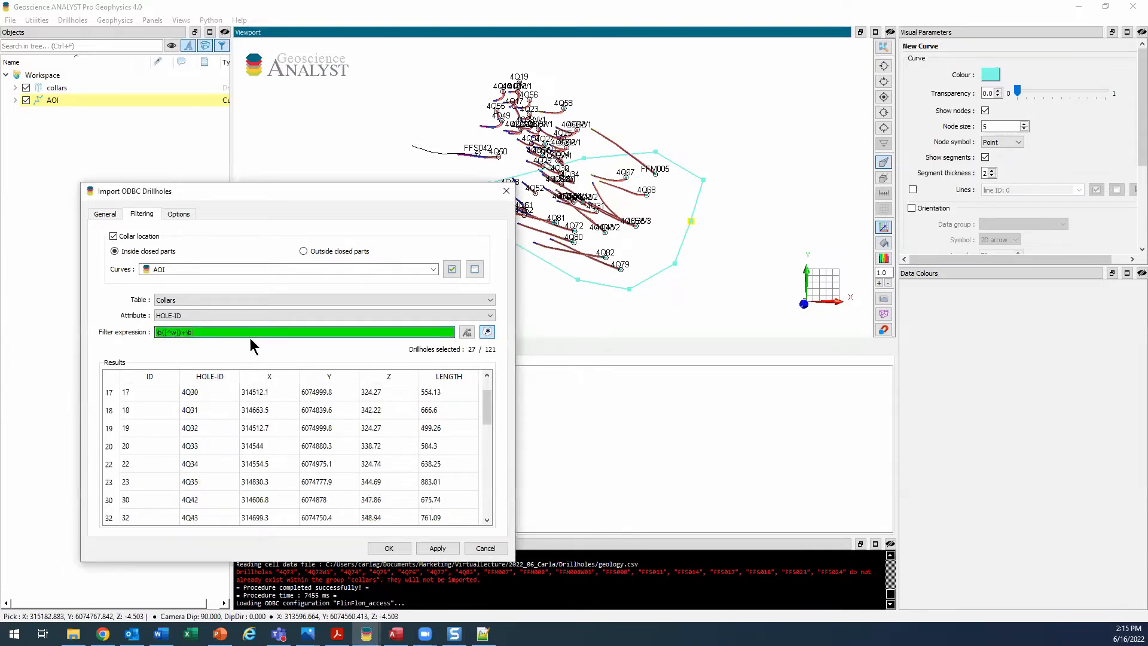
left_click(215, 334)
left_click(380, 549)
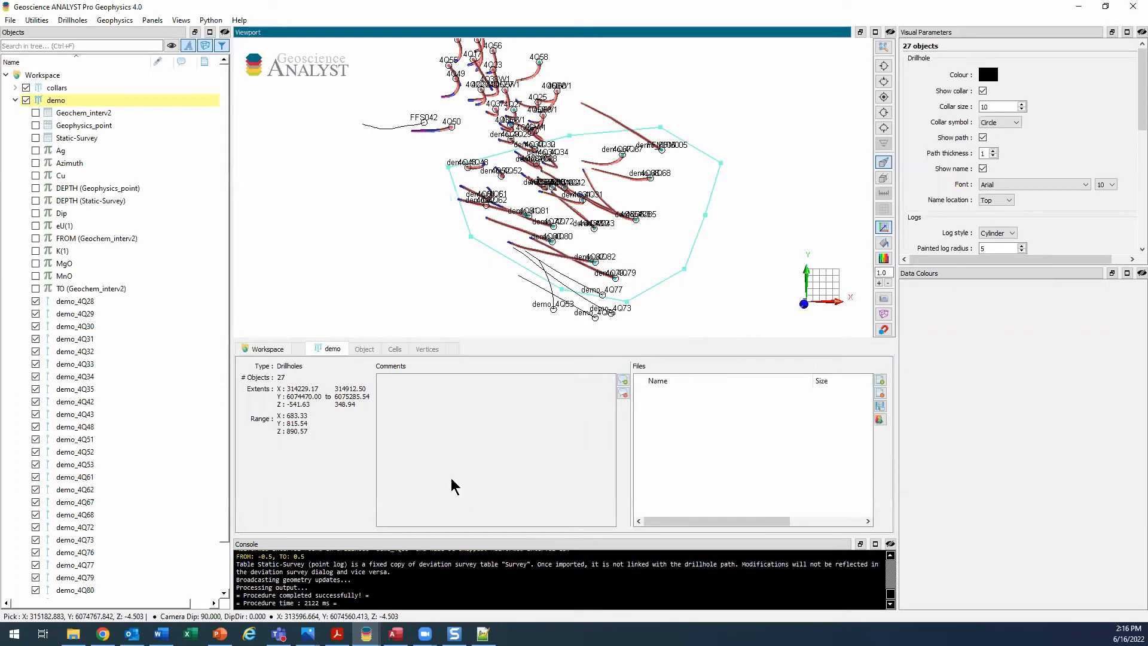
- In an orthographic view, hide the collars group and turn on the Geochem_interv2 table of the demo drillholes
left_click(884, 178)
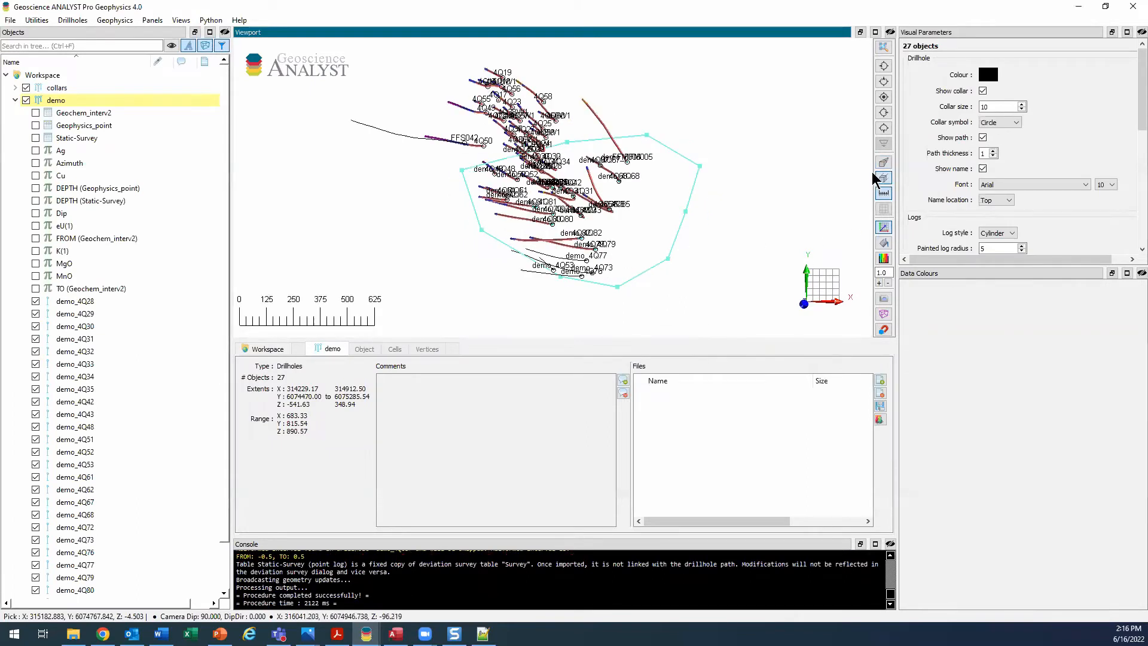
left_click(26, 87)
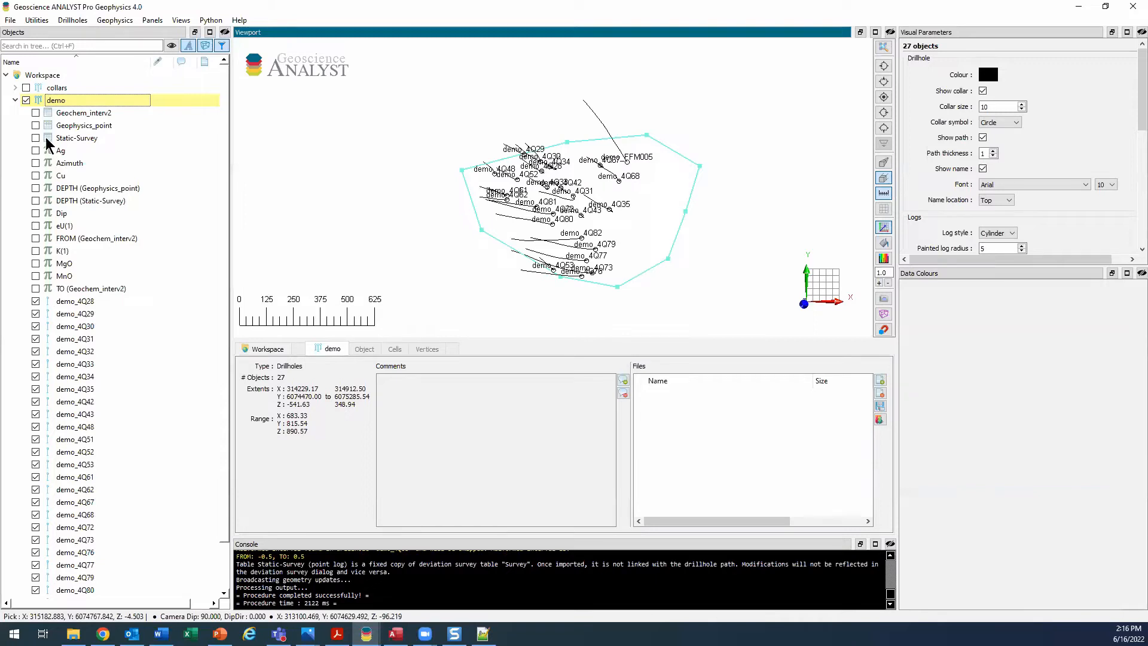
left_click(35, 112)
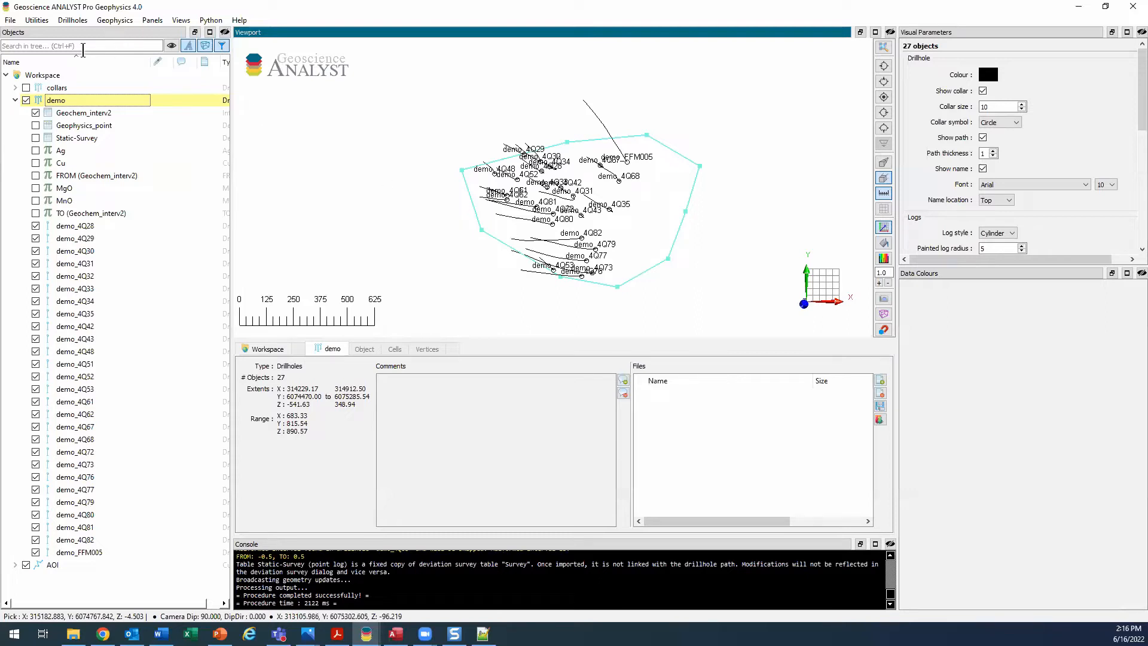
- Collapse the demo drillhole group and hide both it and the AOI curve
left_click(15, 100)
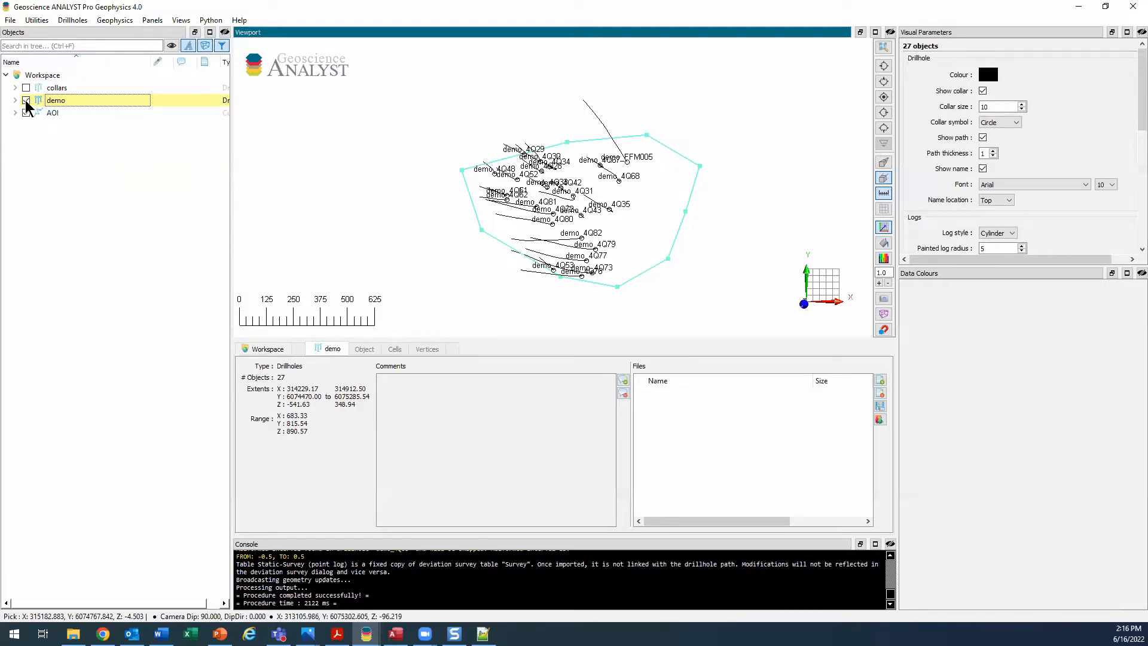
left_click(26, 100)
left_click(26, 113)
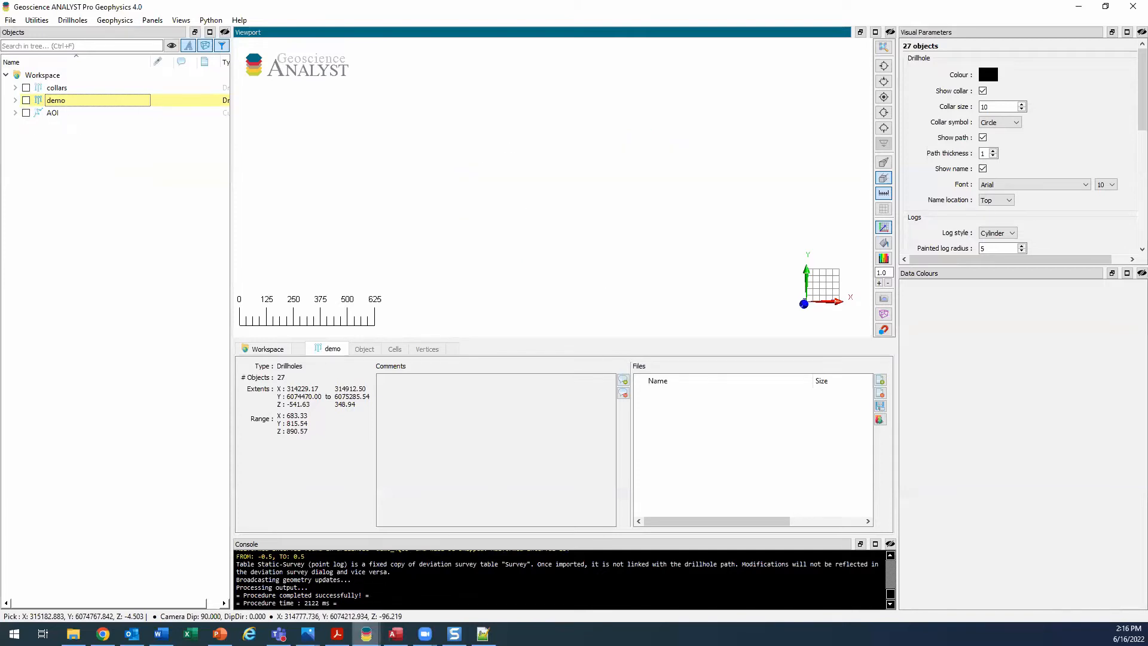
- Switch to the other Geoscience ANALYST window, which holds the 2022_06_VirtualLecture_georeference.geoh5 workspace
mouse_move(366, 634)
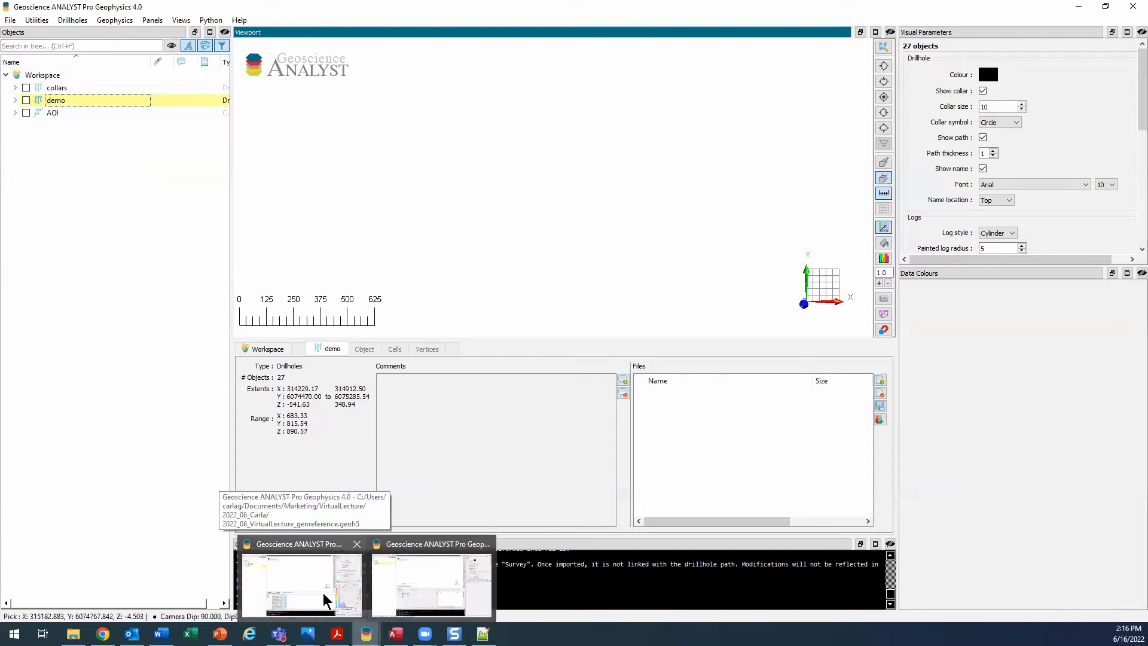
left_click(328, 608)
left_click(755, 129)
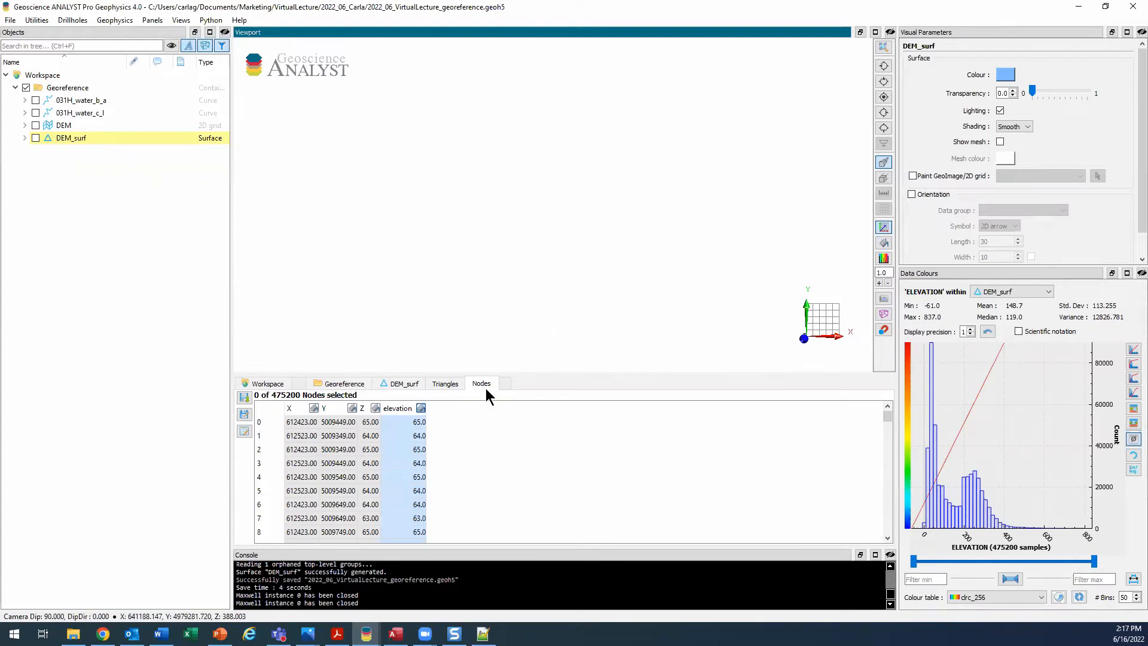
- Examine the geological compilation map PDF in Acrobat Reader and its cropped image geology_map.png in Photos, and return to the georeference workspace
left_click(337, 634)
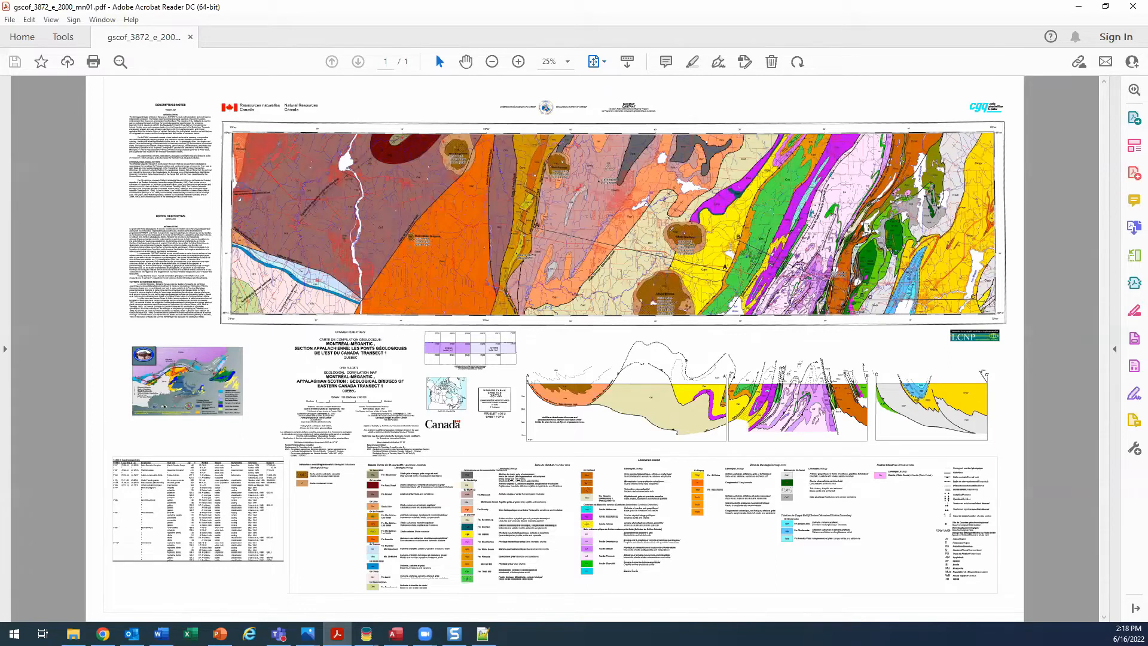
left_click(308, 634)
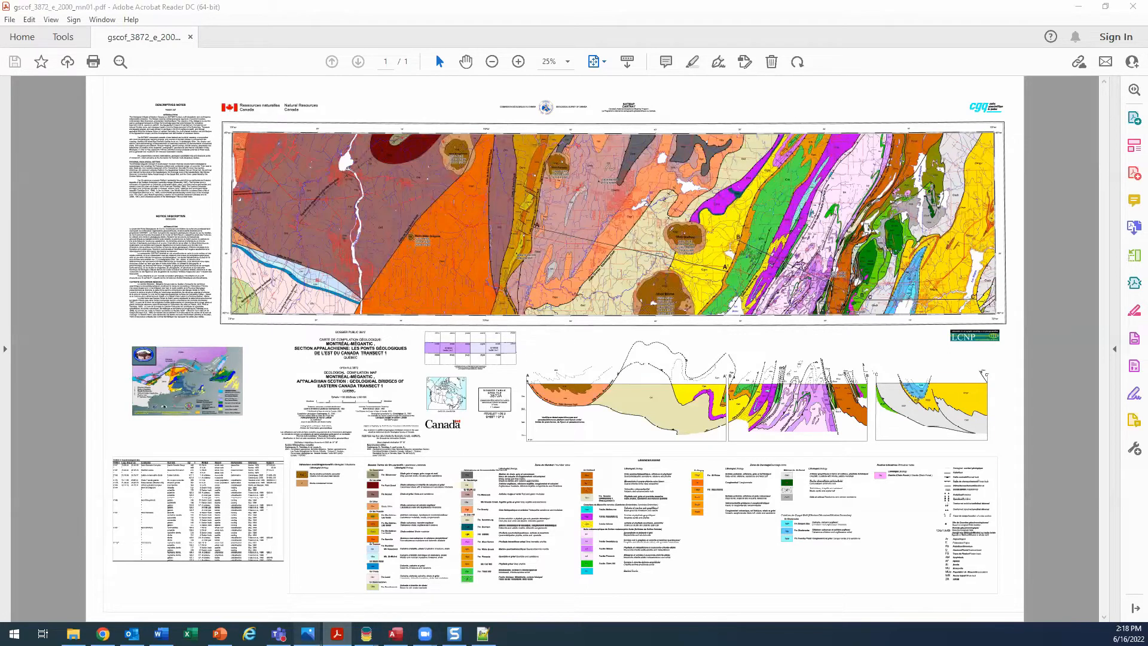
left_click(285, 585)
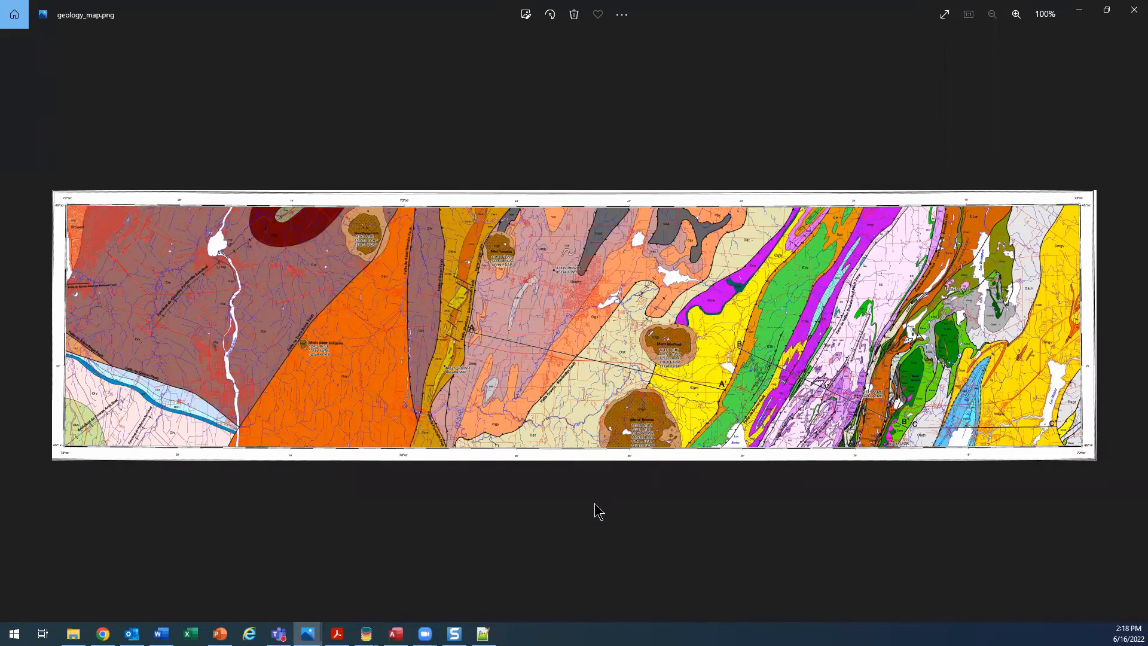
left_click(1083, 11)
left_click(1084, 10)
- Import geology_map.png from the Georeference folder at elevation 0.00 and return to the georeference workspace
mouse_move(73, 631)
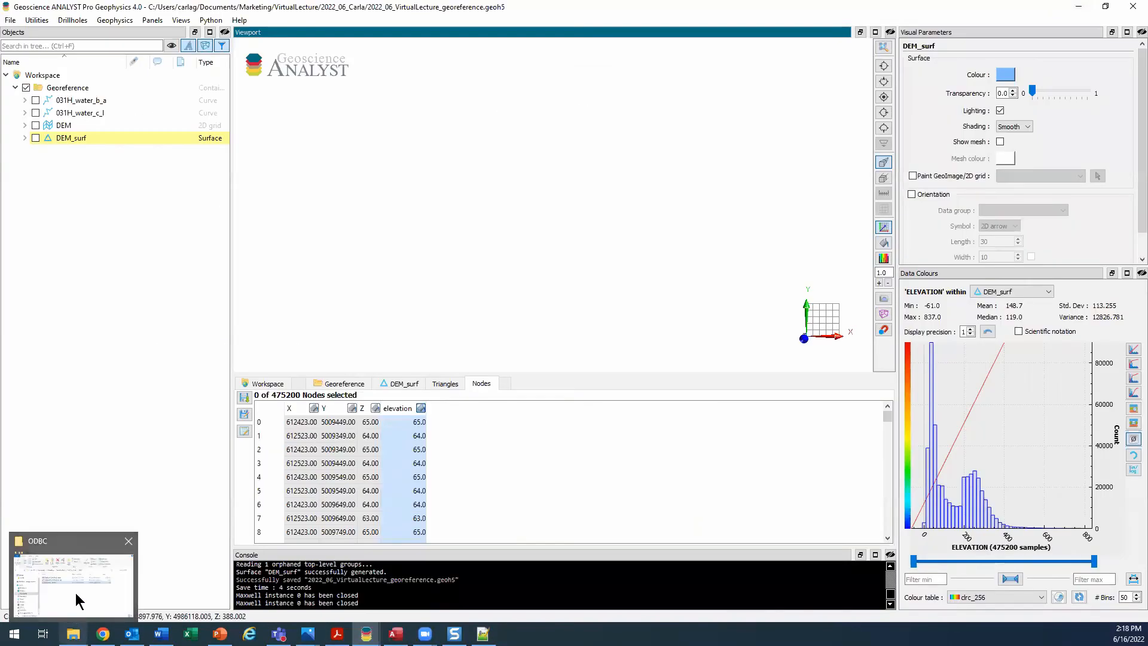
left_click(75, 593)
left_click(605, 307)
left_click(525, 357)
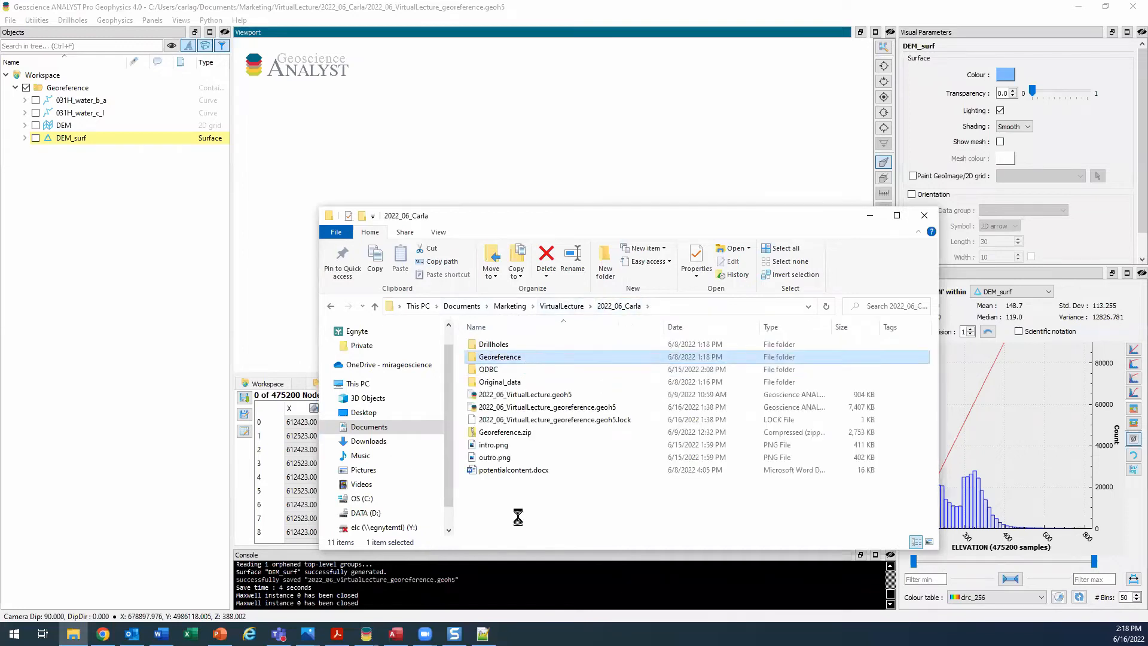
left_click(525, 495)
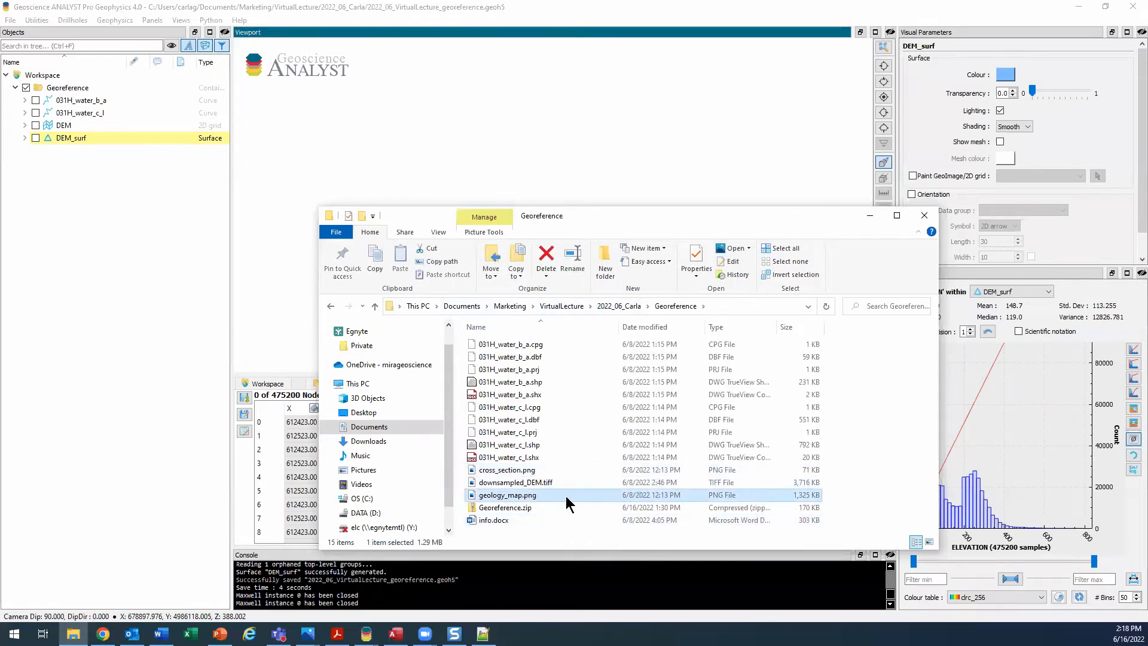
left_click_drag(532, 500, 313, 157)
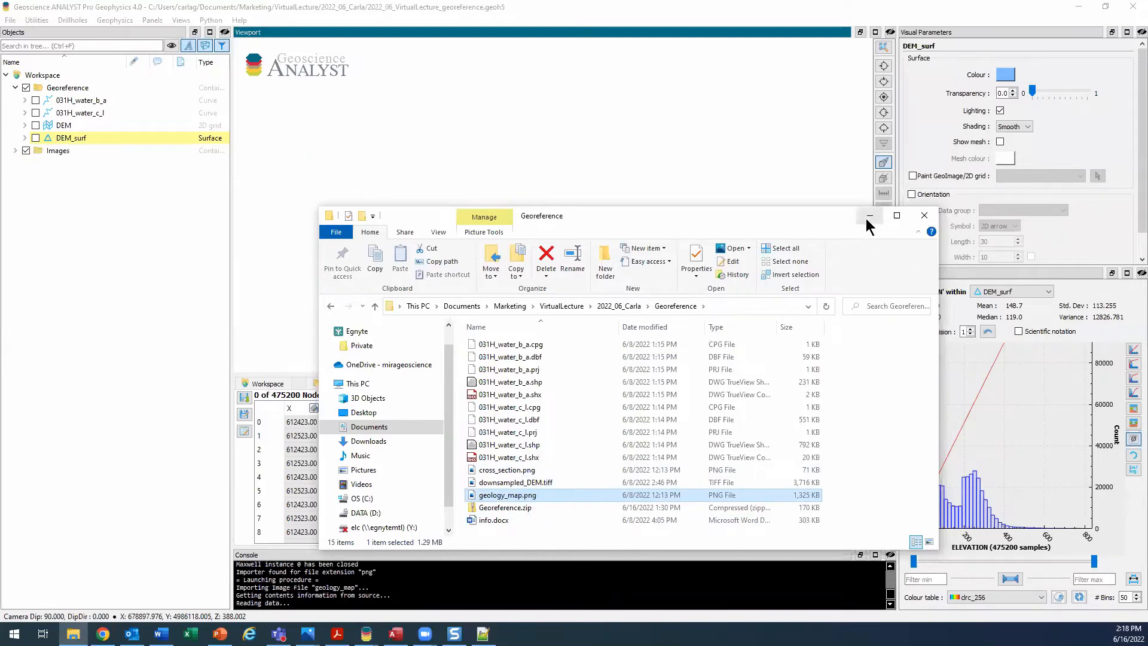
left_click(870, 217)
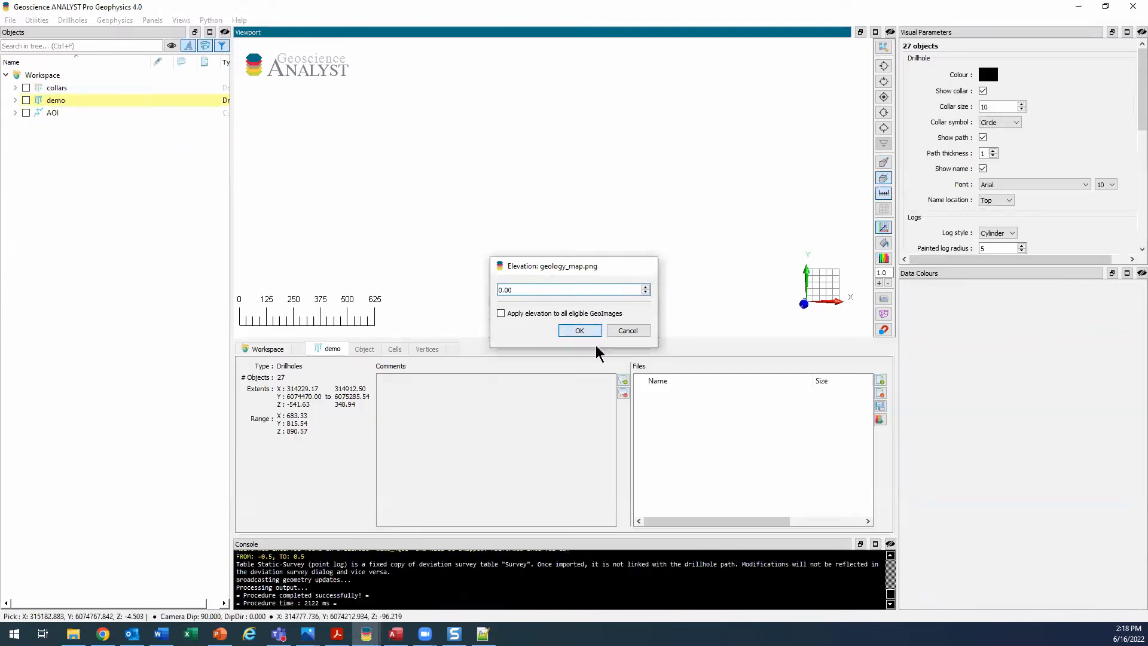
left_click(580, 331)
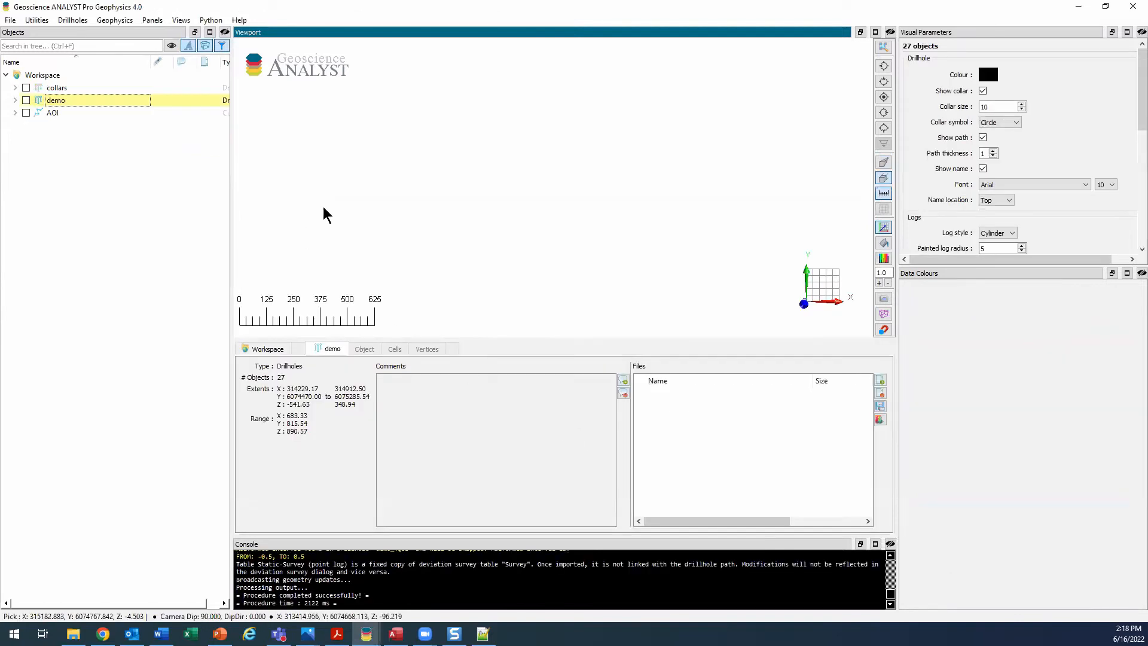
mouse_move(366, 634)
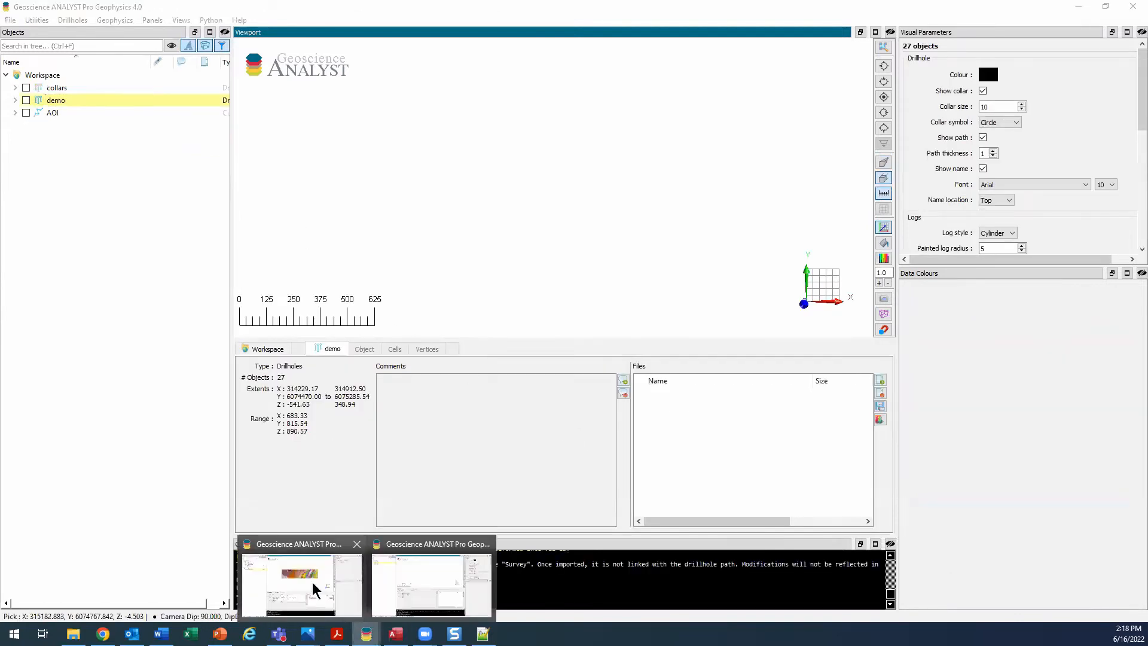
left_click(315, 589)
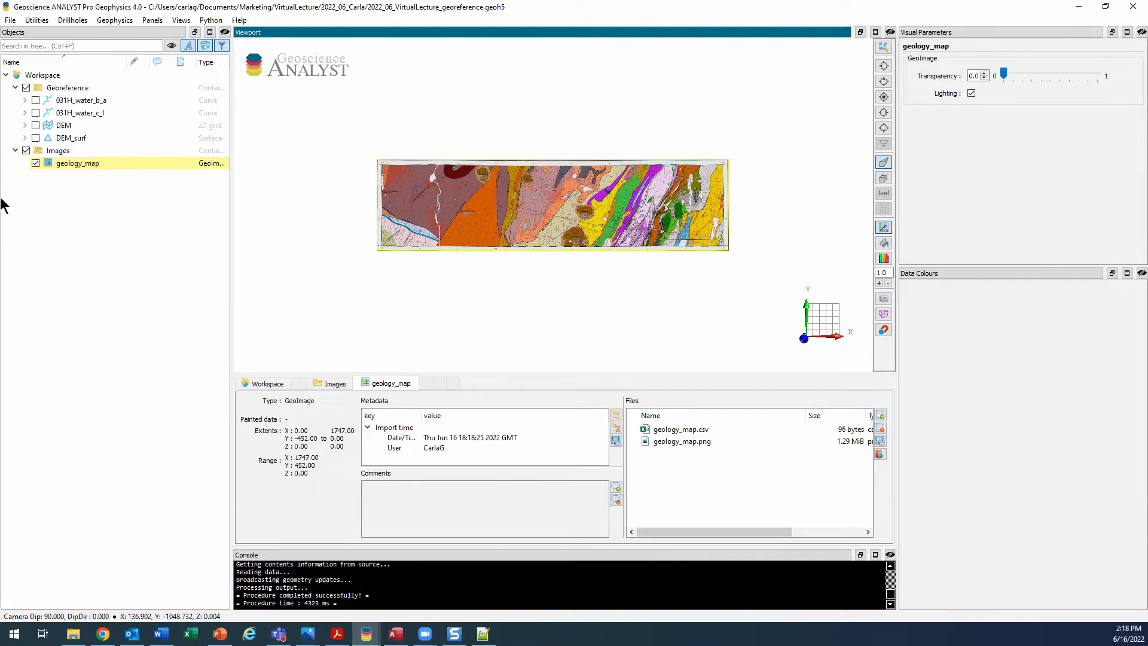
- Hide the geology_map image, display the 031H_water_b_a and 031H_water_c_l curves, and centre the view on them
left_click(37, 163)
left_click(35, 100)
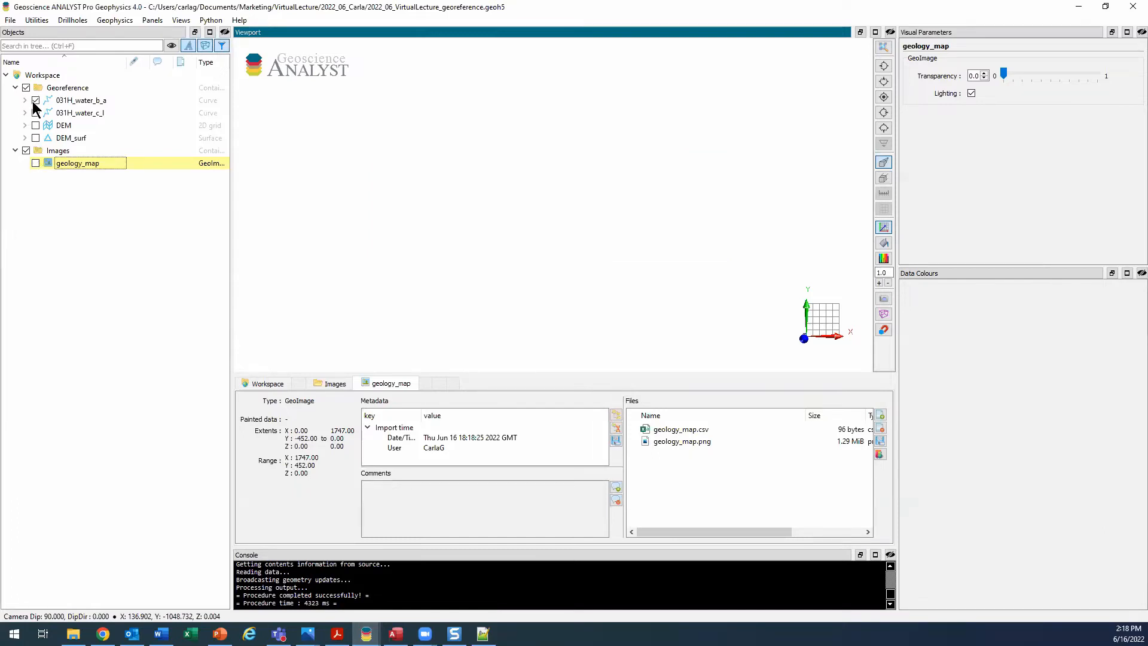
left_click(85, 99)
right_click(85, 99)
left_click(149, 141)
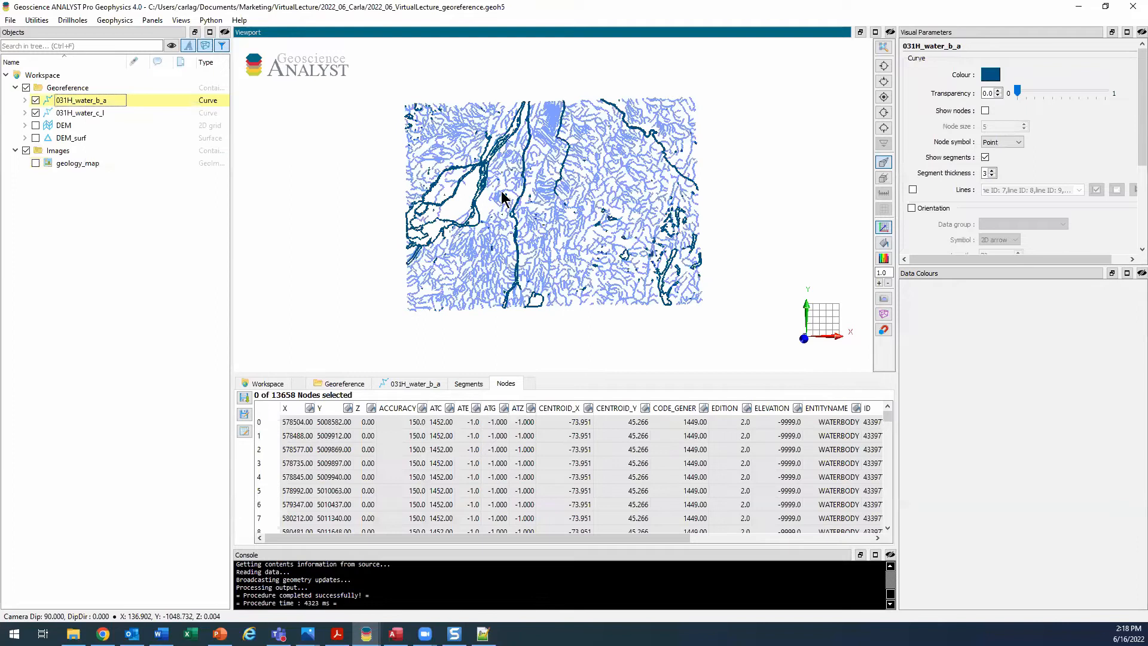
scroll(605, 208, "up", 2)
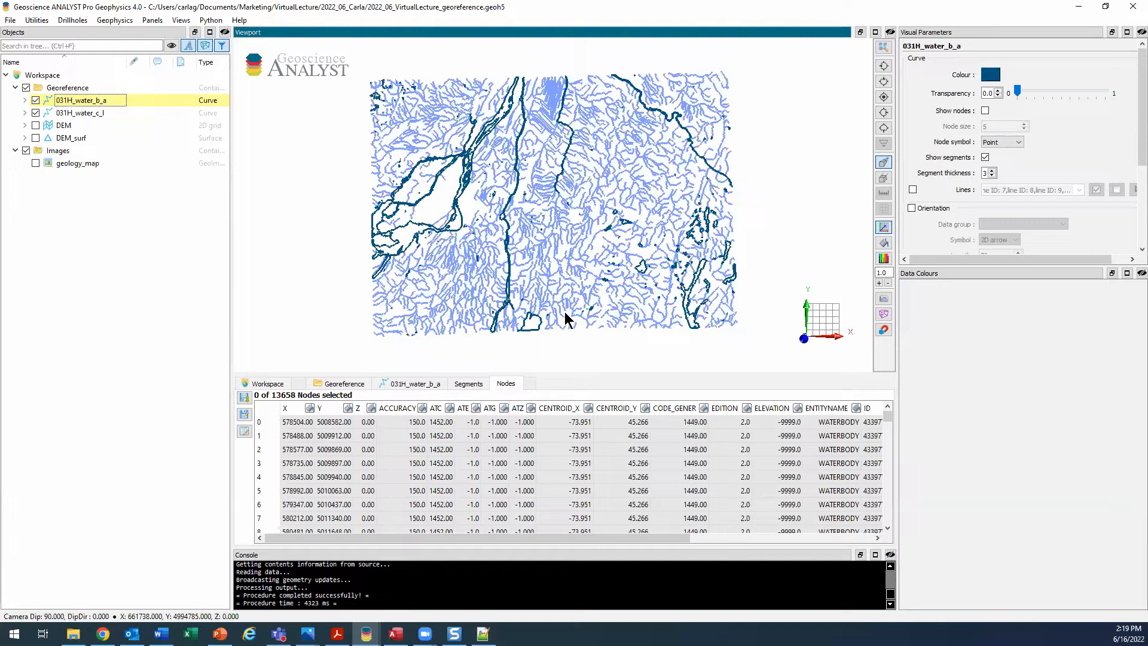
- Inspect the DEM_surf surface on its own in place of the water curves, and restore both water curves
left_click(35, 101)
left_click(36, 113)
left_click(35, 137)
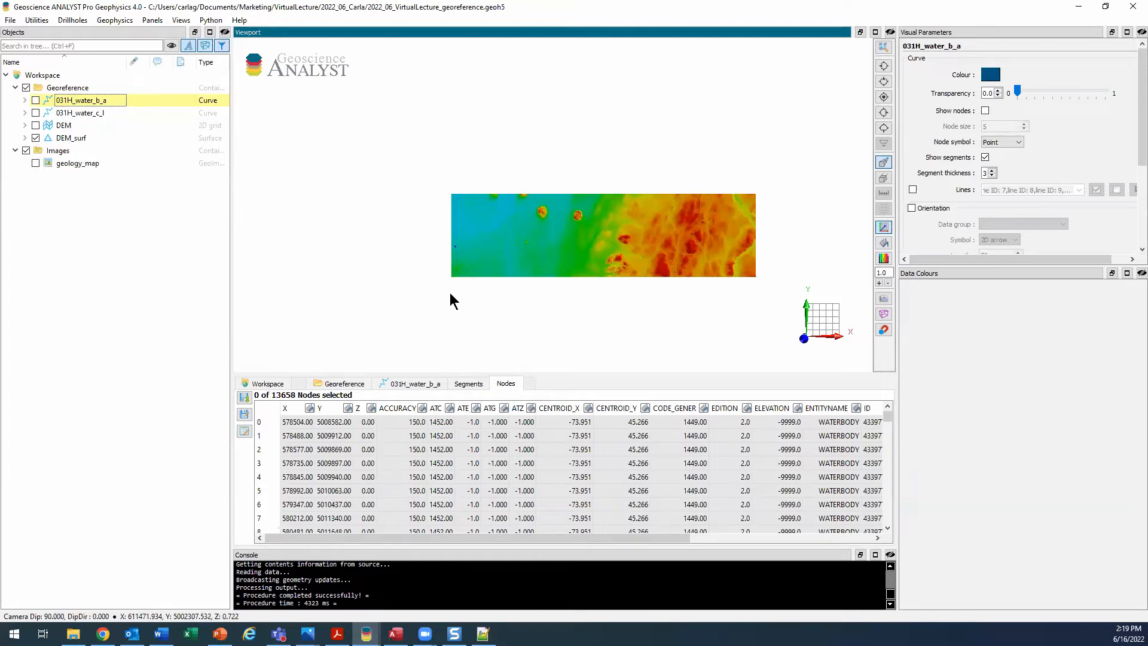
left_click(36, 137)
left_click(35, 100)
left_click(35, 113)
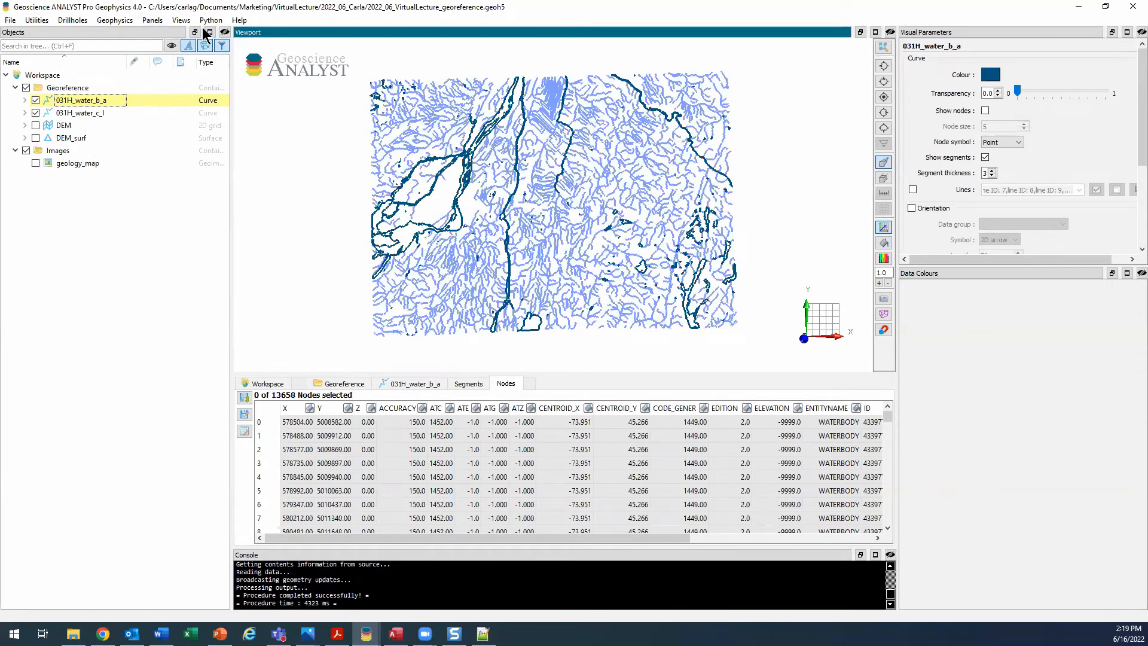
- Add a second 3D viewport and dock it beside the existing one
left_click(158, 20)
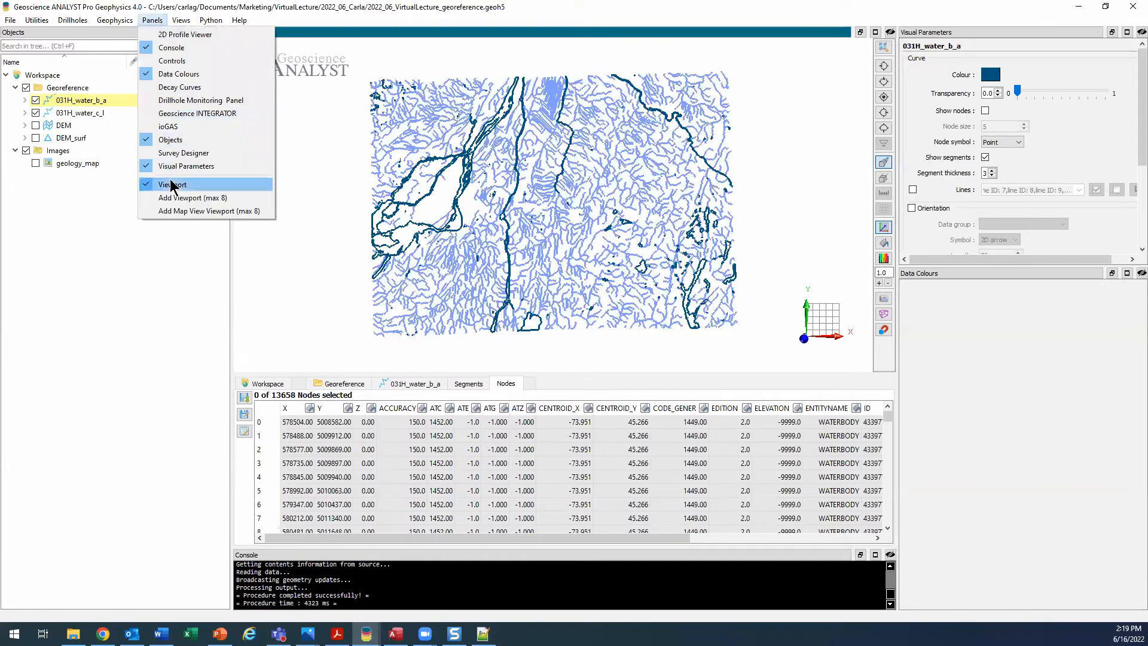
left_click(192, 199)
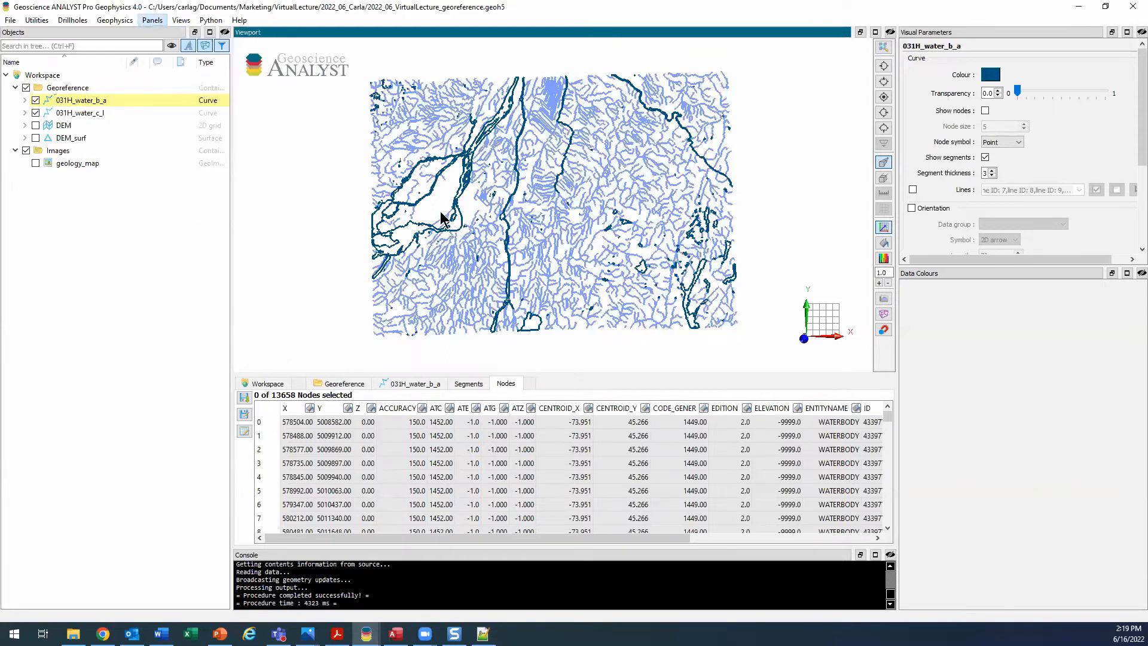
left_click_drag(583, 40, 488, 198)
- Show only geology_map in the new viewport, fit the view to it, and enlarge the viewport area by narrowing the neighbouring panels
left_click(37, 101)
left_click(37, 112)
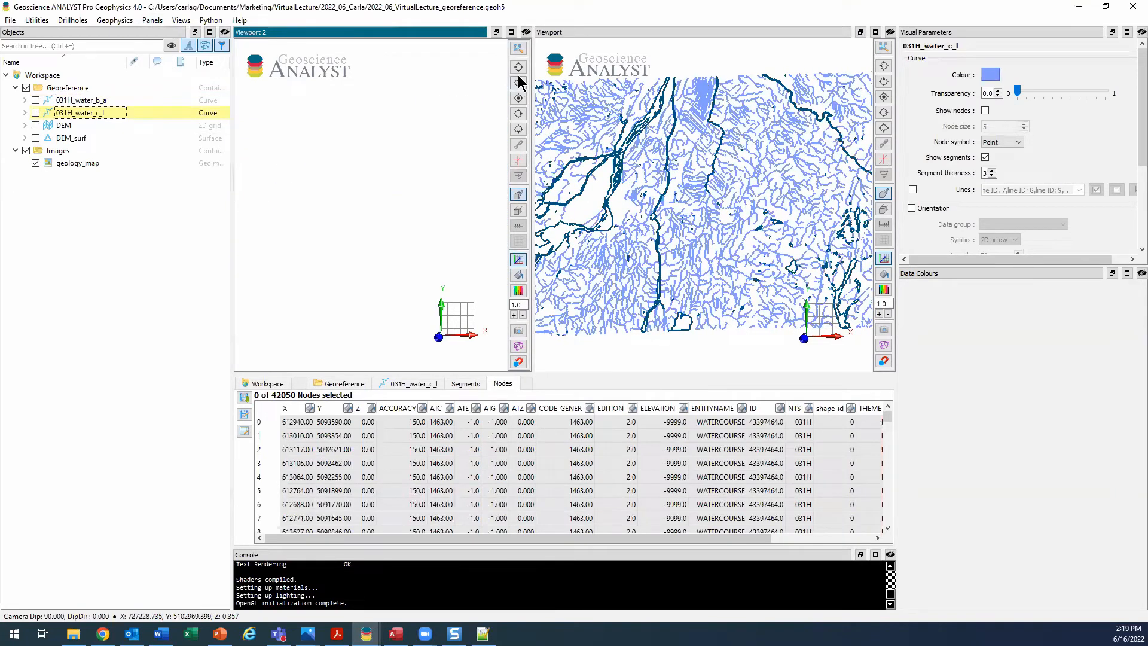
left_click(519, 49)
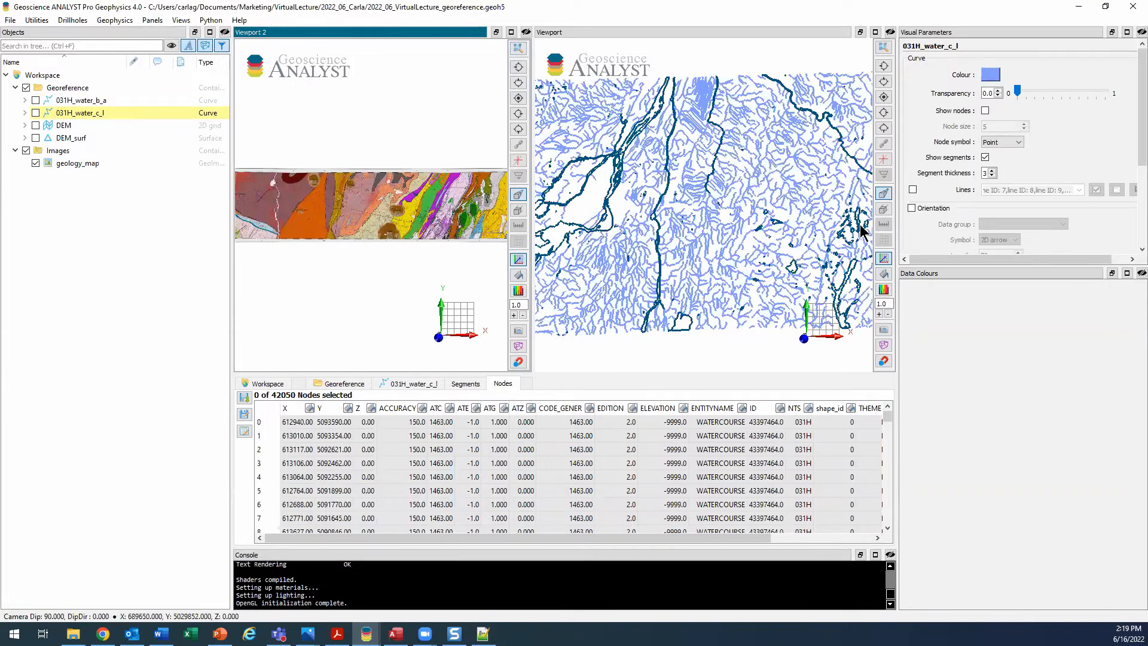
left_click_drag(896, 232, 1065, 267)
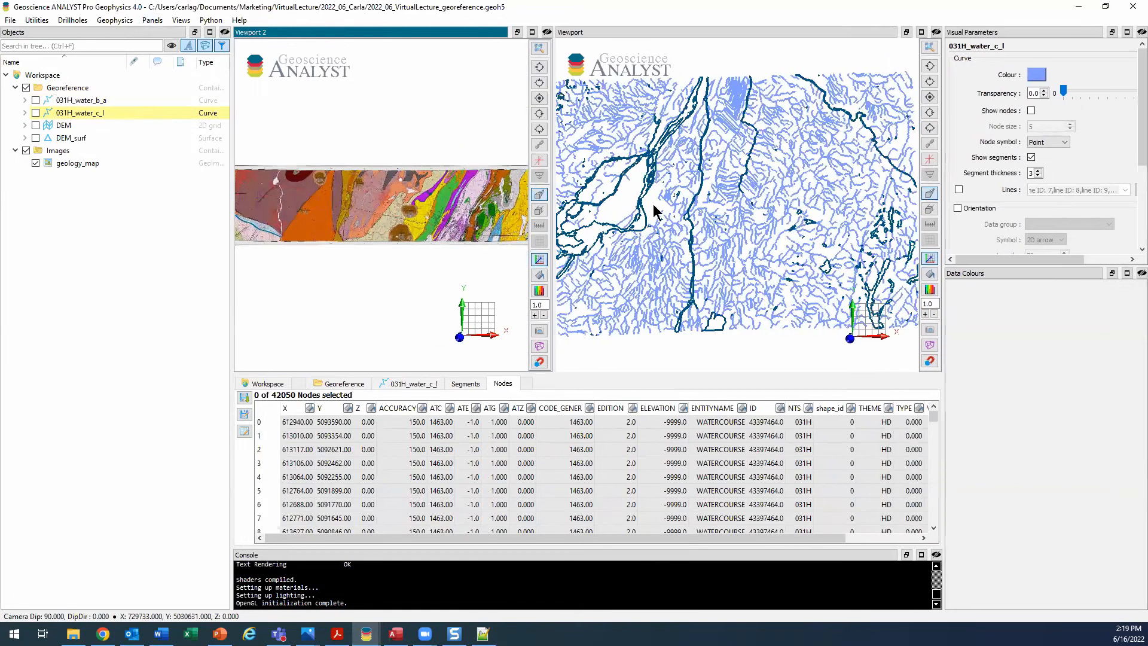
left_click_drag(234, 249, 156, 256)
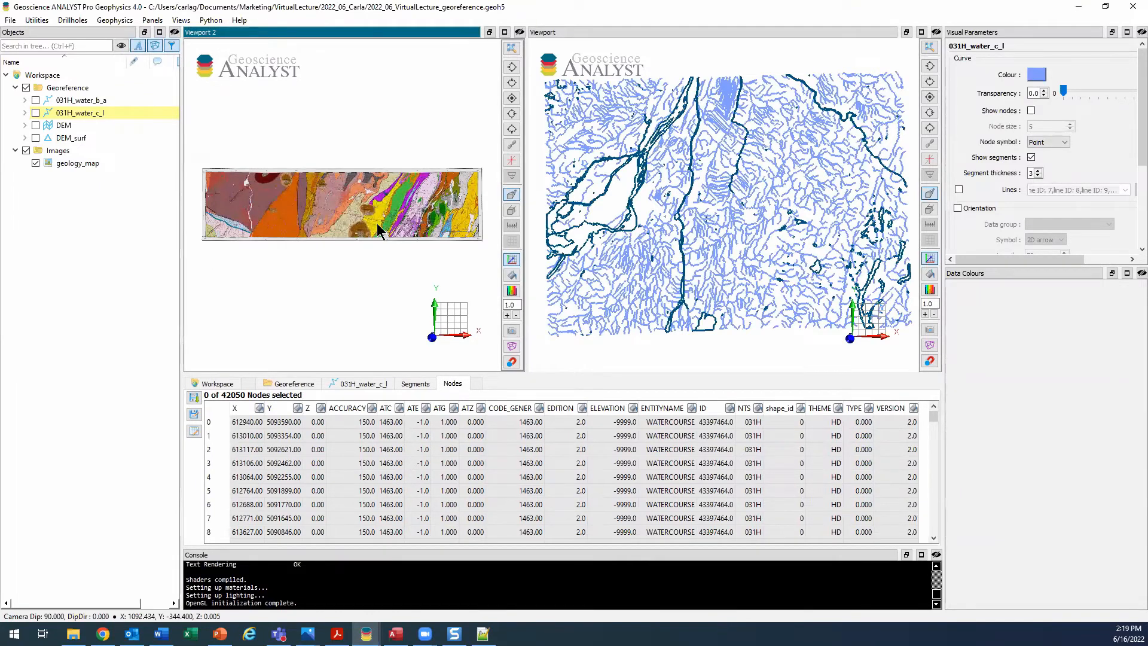
- Start Geo-Reference to Landmarks on geology_map and pick the 031H_water_b_a curve as the reference object
right_click(328, 187)
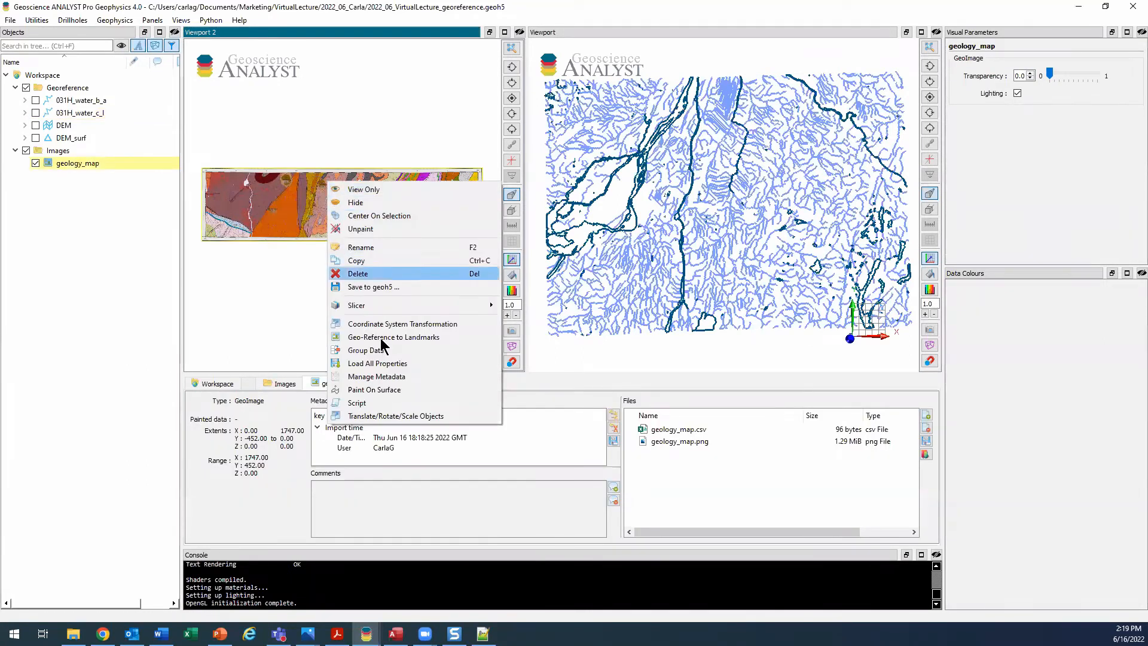
left_click(449, 336)
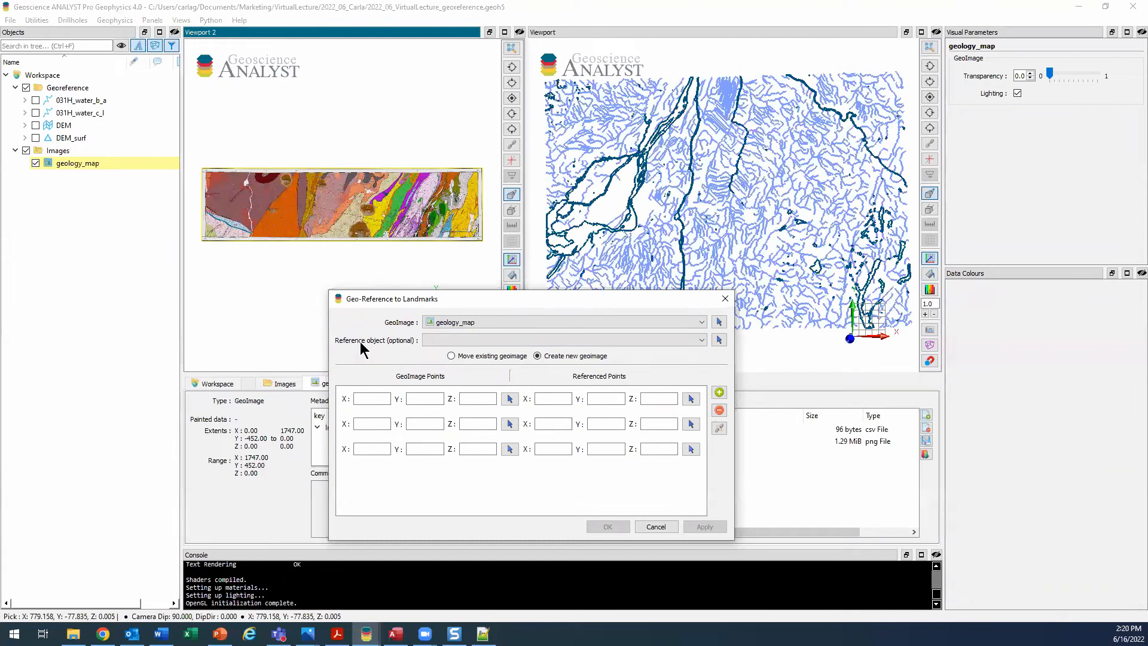
left_click(719, 340)
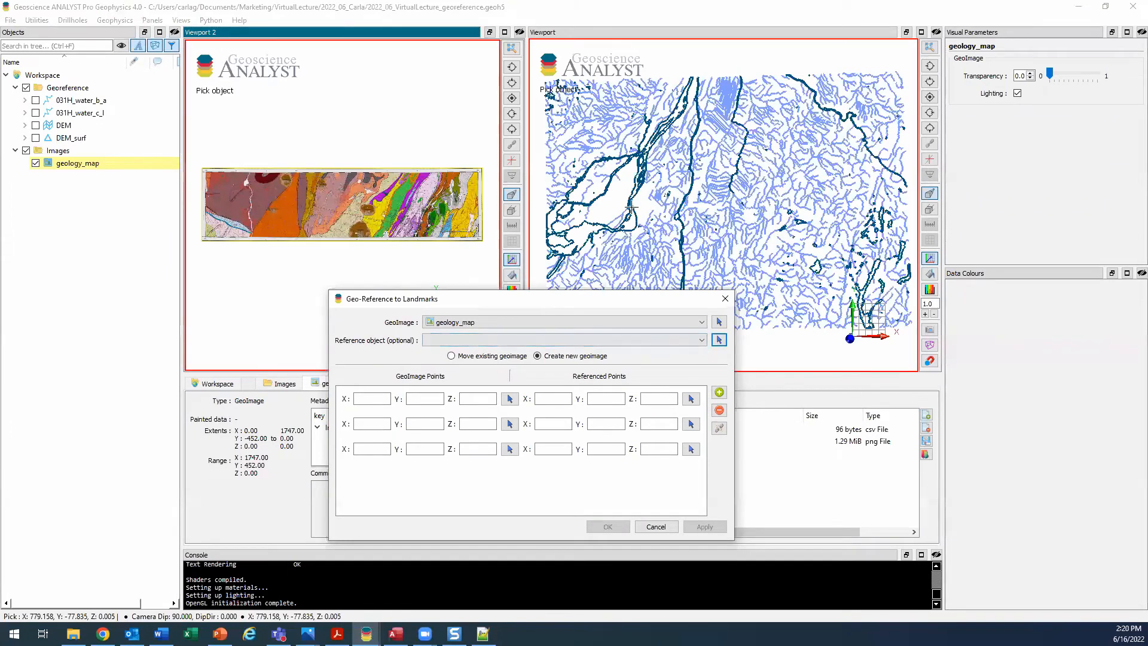
left_click(607, 186)
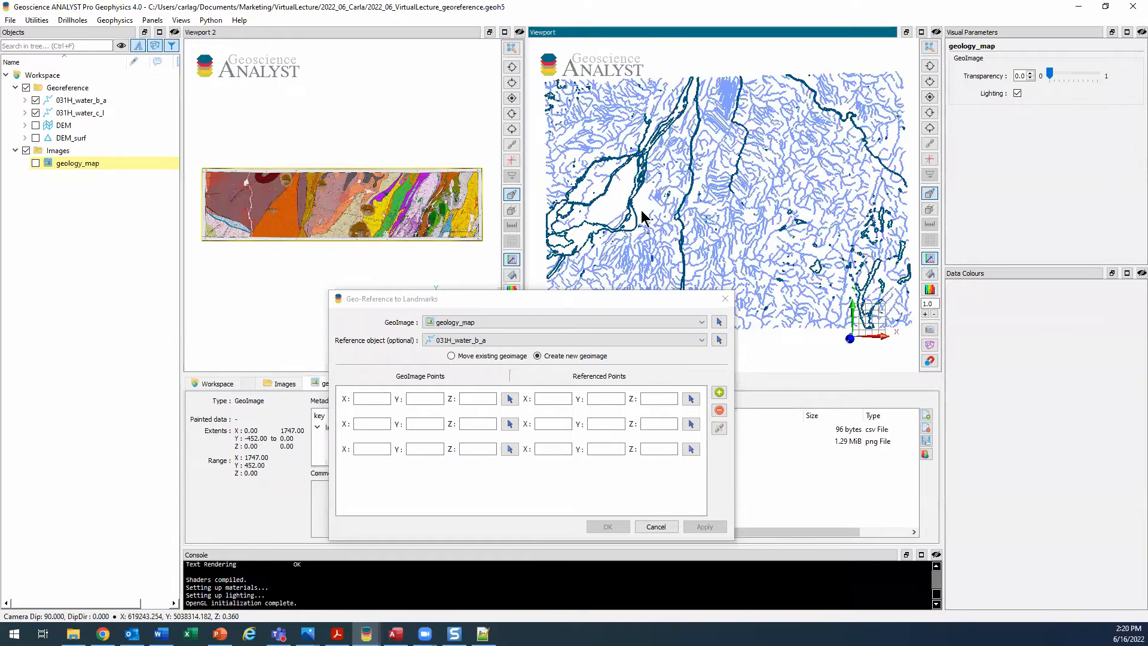
left_click(718, 395)
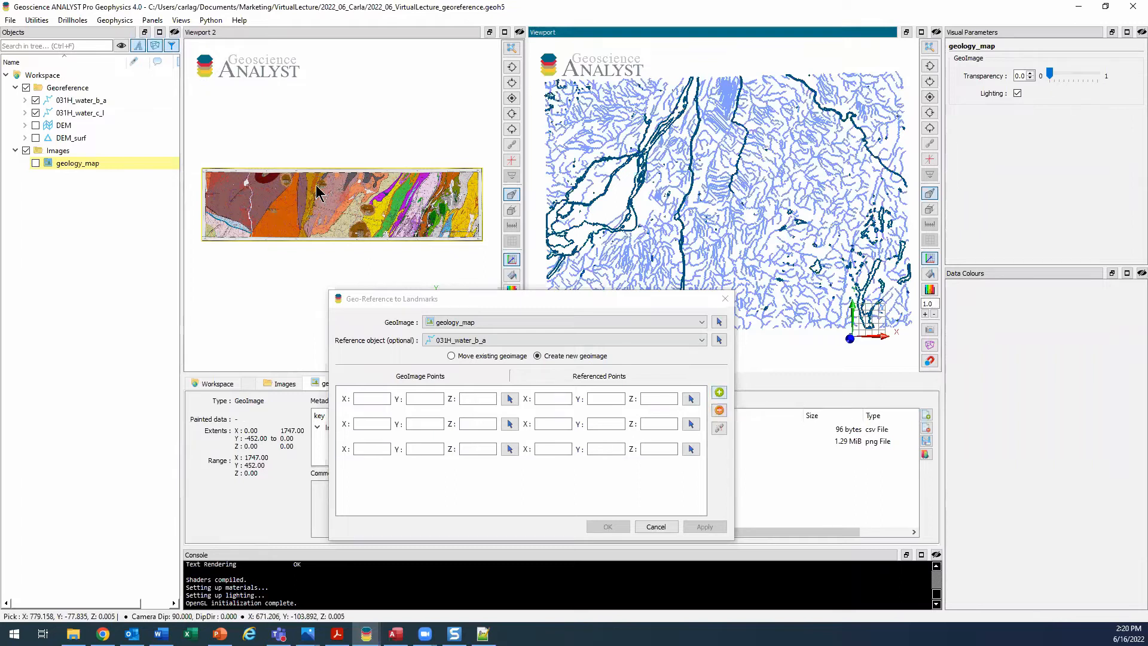
- Pick the first landmark pair at the lake's eastern tip, on the map at about X 292.85, Y -91.08 and on the matching water curve
scroll(315, 194, "up", 3)
scroll(343, 192, "up", 6)
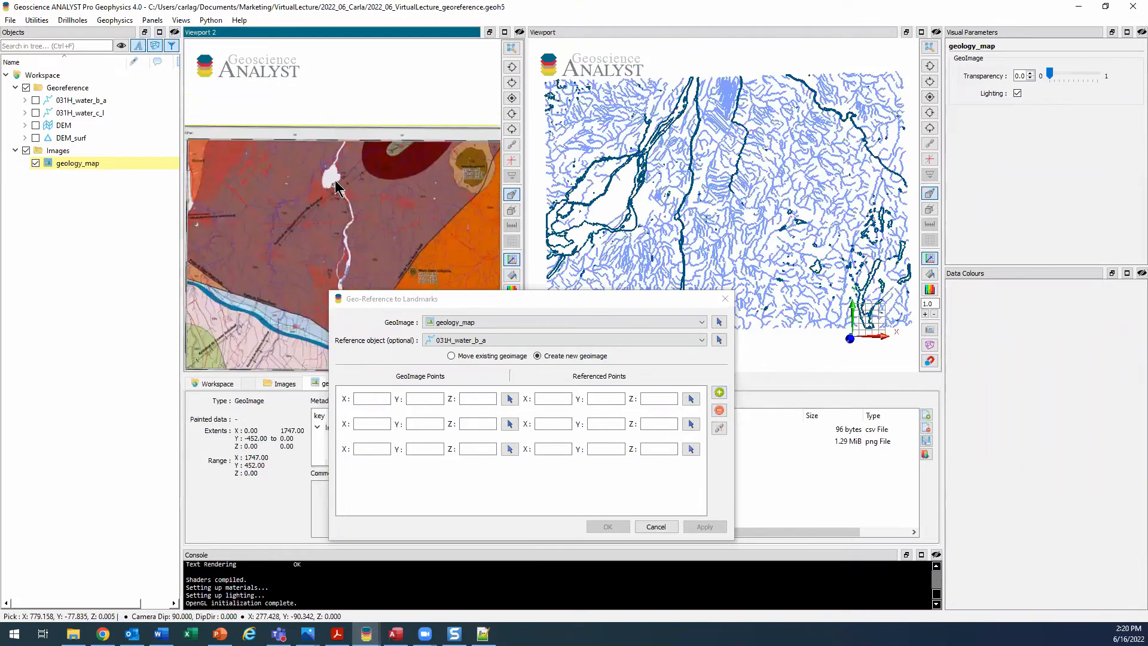
scroll(736, 213, "up", 5)
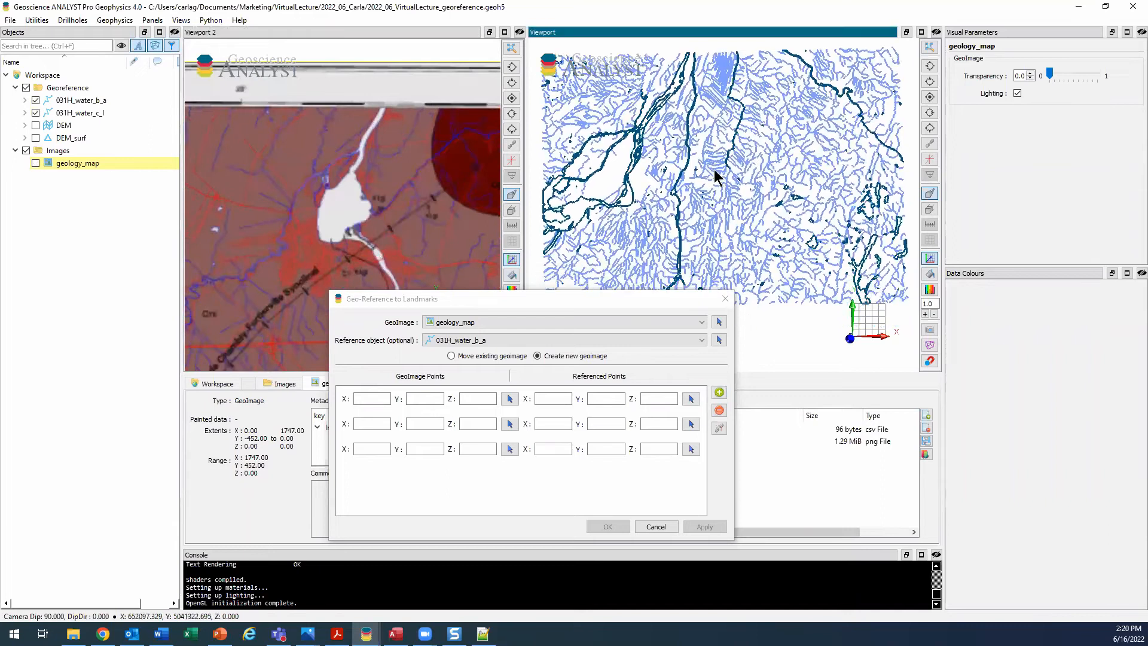
scroll(758, 214, "up", 5)
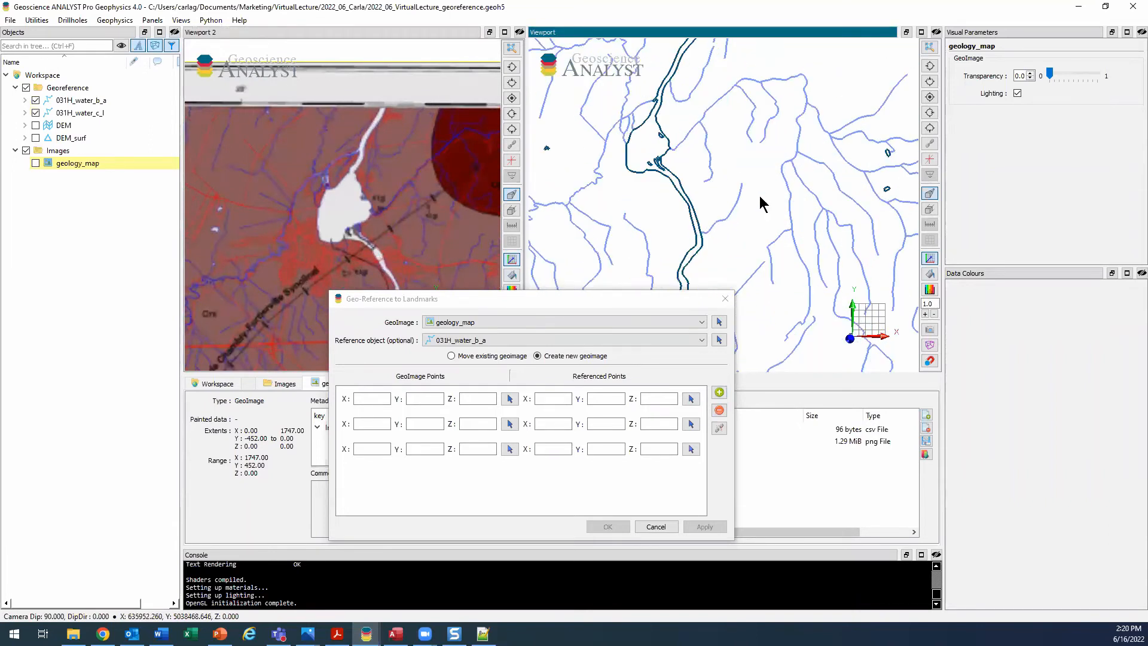
scroll(333, 206, "up", 2)
scroll(333, 206, "up", 3)
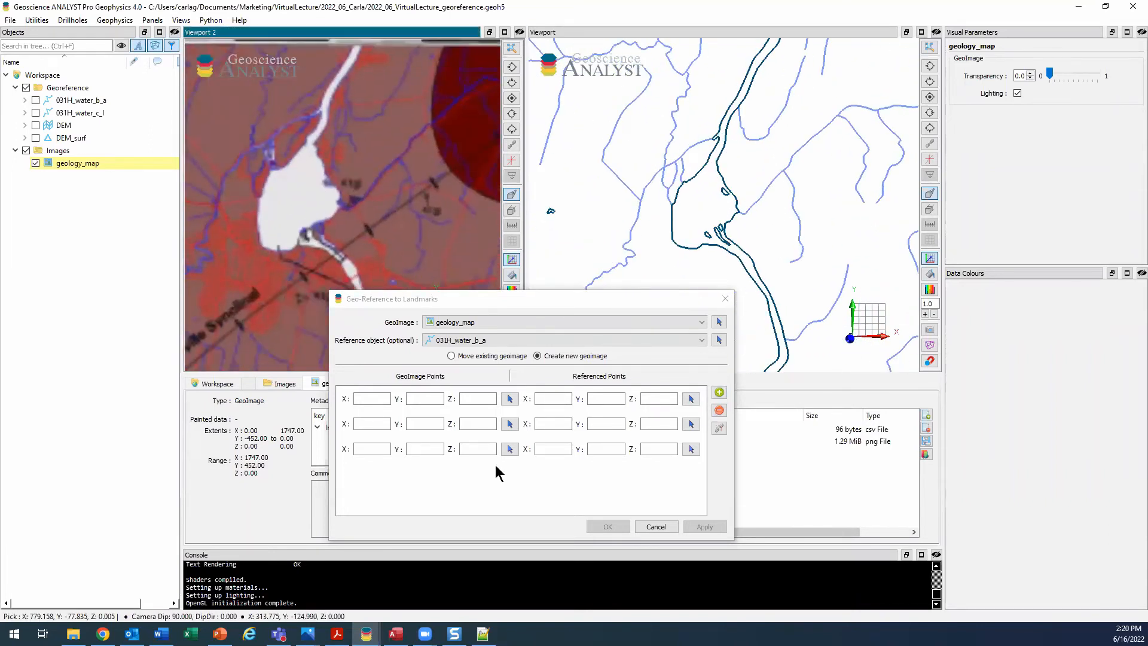
left_click(508, 400)
left_click(508, 401)
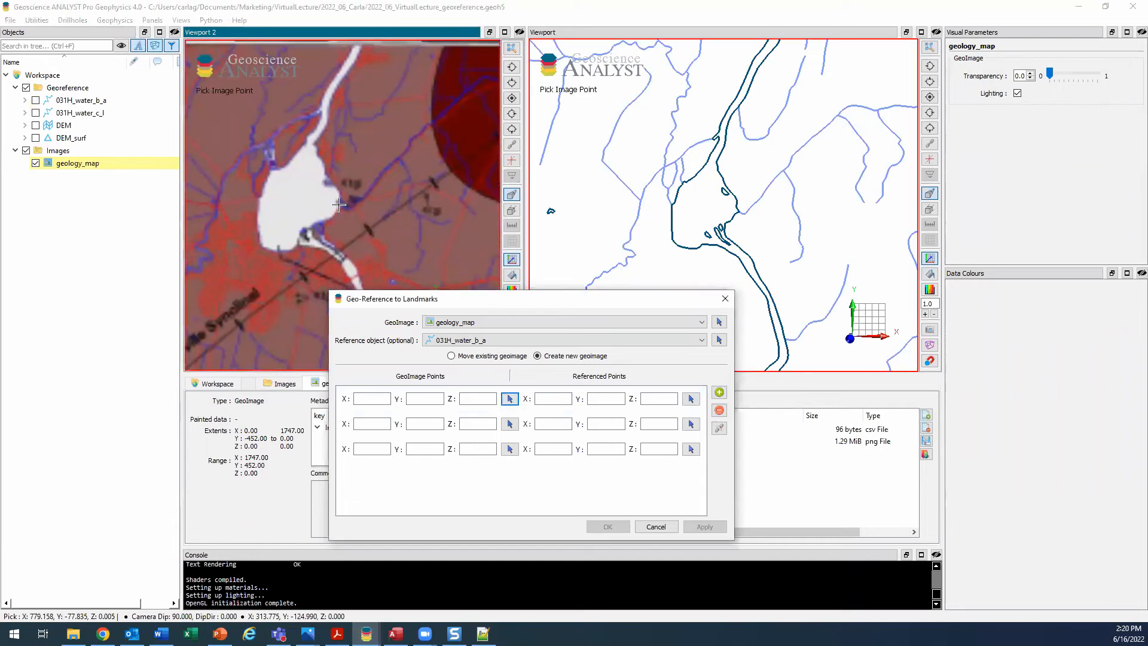
left_click(339, 203)
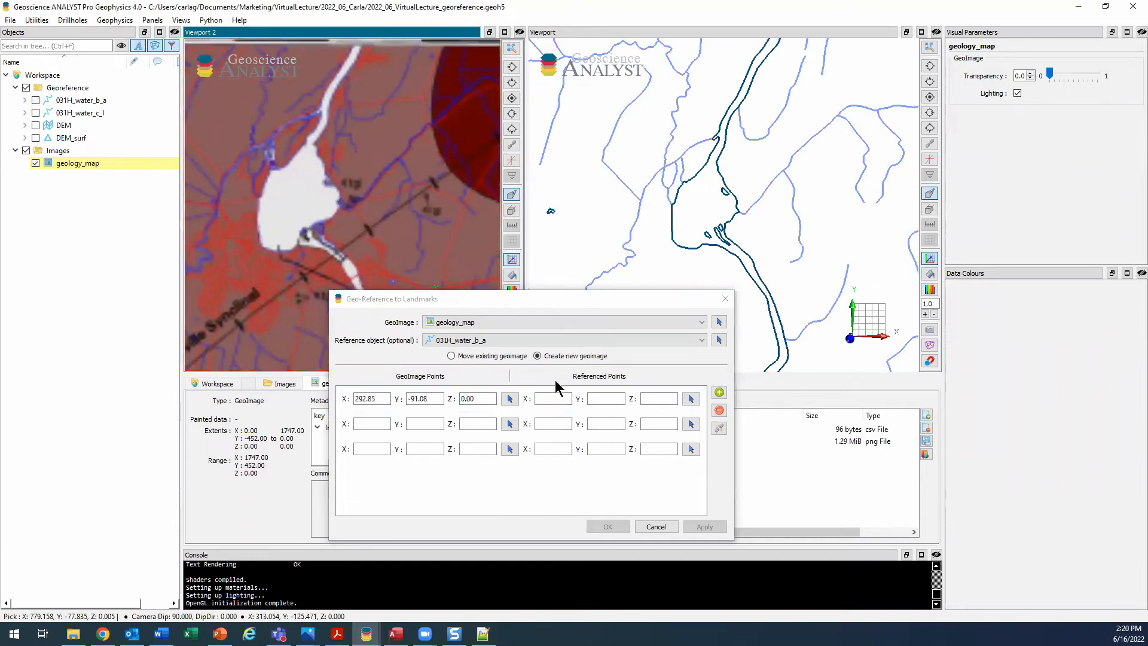
left_click(691, 399)
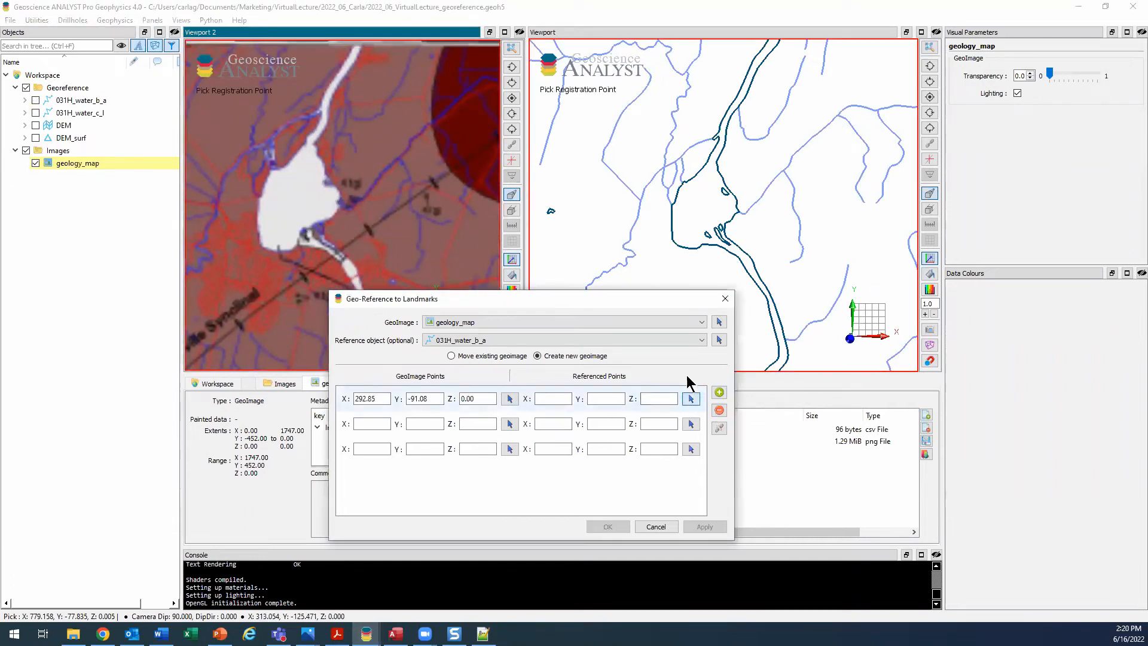
left_click(739, 211)
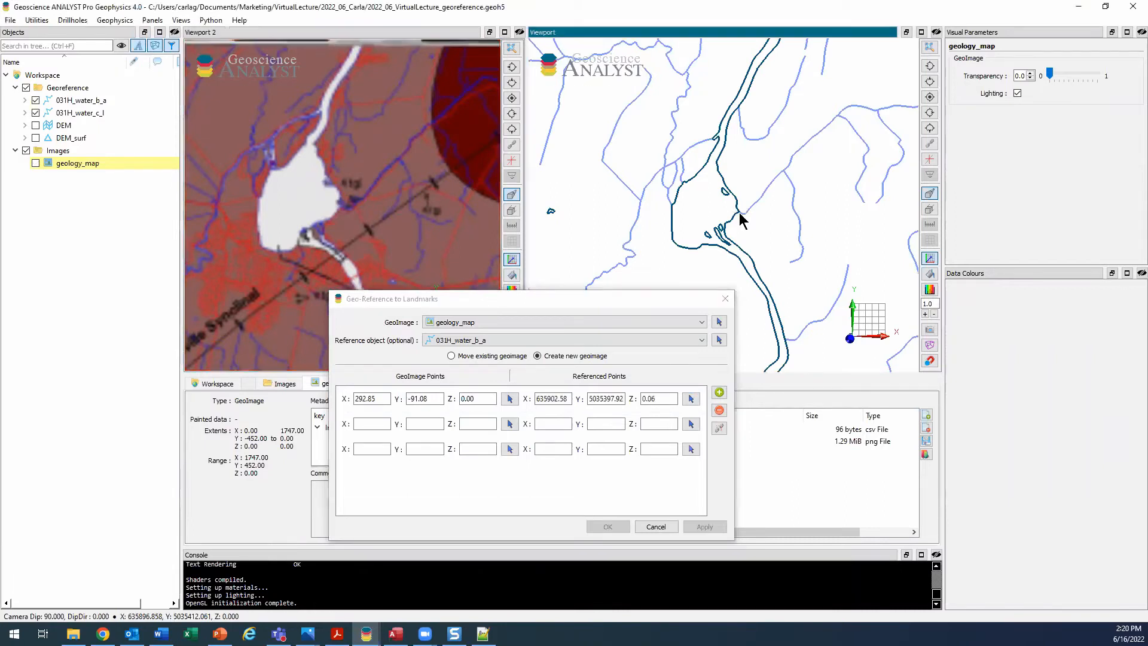
- Turn on paired point picking and pick the second map landmark on the small lake's eastern shore at about X 987.92, Y -85.49
left_click(373, 425)
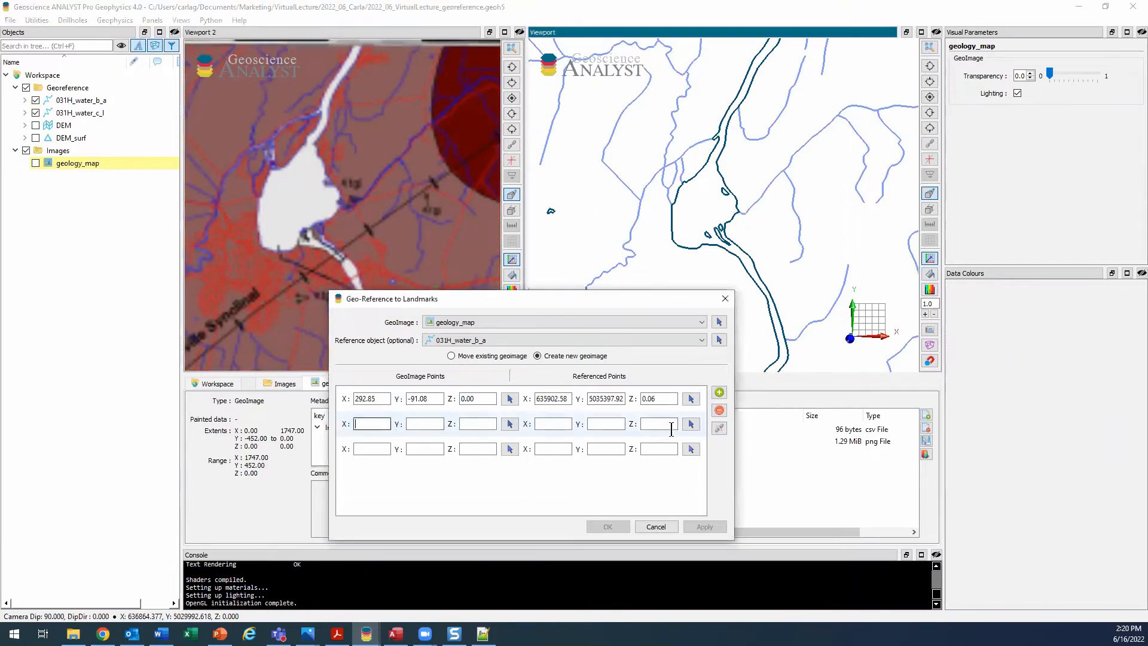
left_click(719, 428)
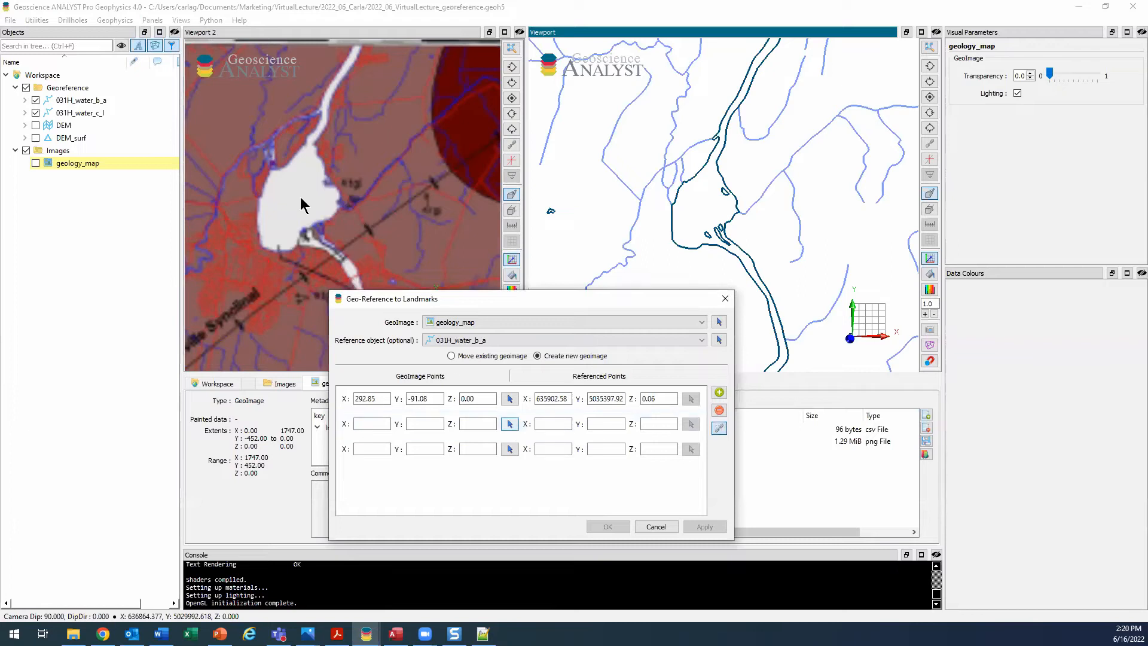
scroll(303, 197, "down", 8)
middle_click_drag(302, 197, 192, 139)
scroll(258, 195, "up", 10)
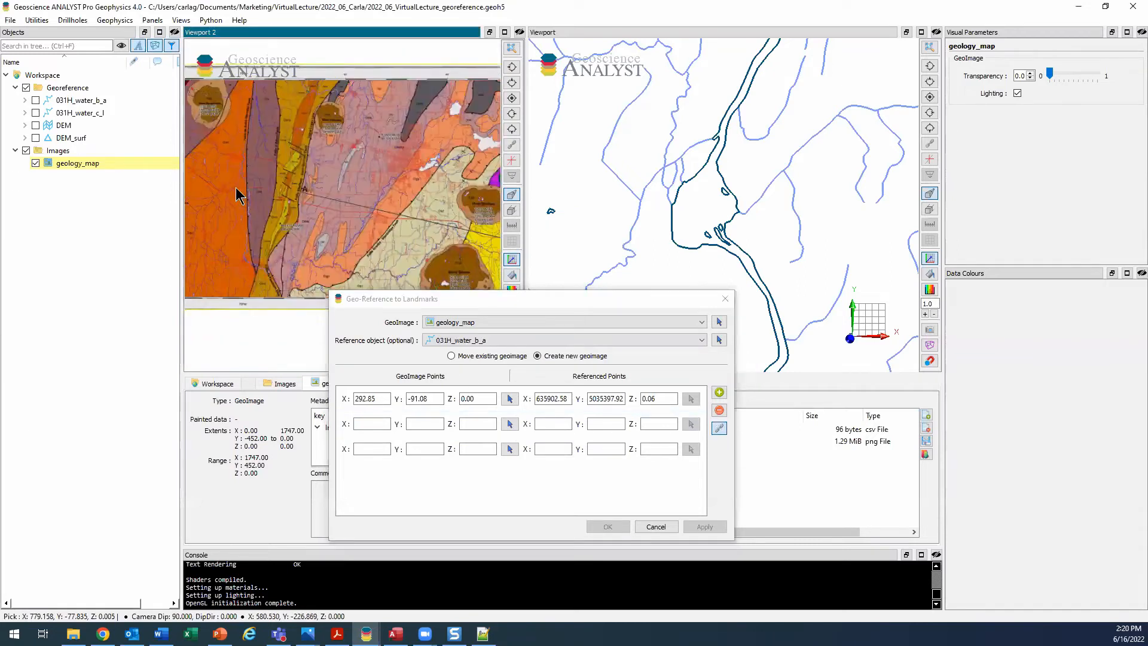
scroll(348, 223, "up", 6)
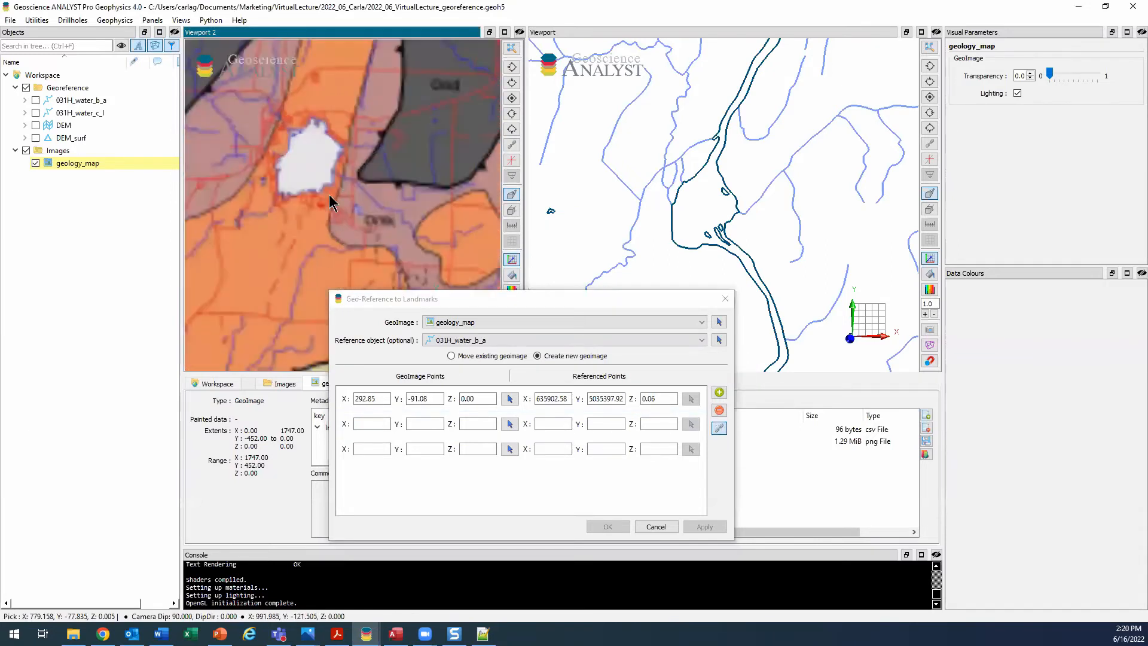
left_click(510, 424)
left_click(365, 189)
- Pick the matching second reference point on the water curve's eastern lake shore, at about X 684025.09, Y 5037223.47
scroll(689, 219, "down", 3)
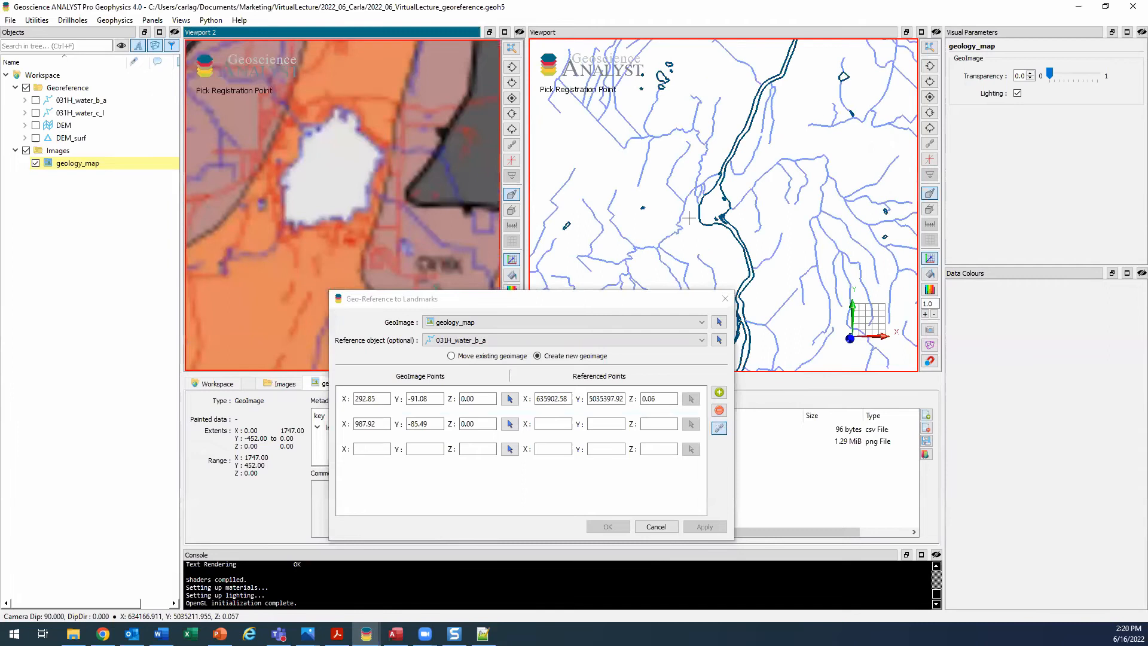
scroll(689, 219, "down", 5)
scroll(696, 204, "up", 8)
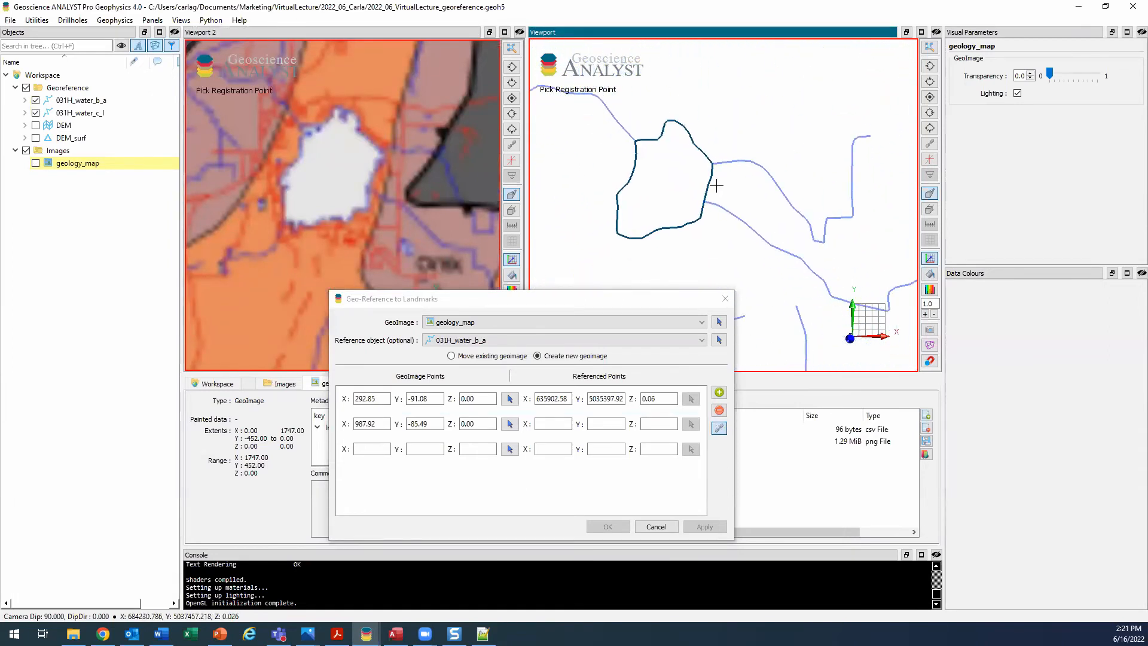
left_click(704, 206)
- Pick the third landmark pair at Lac Magog's northeastern corner, on the map at about X 1695.06, Y -291.40 and on the matching water curve
scroll(317, 227, "down", 5)
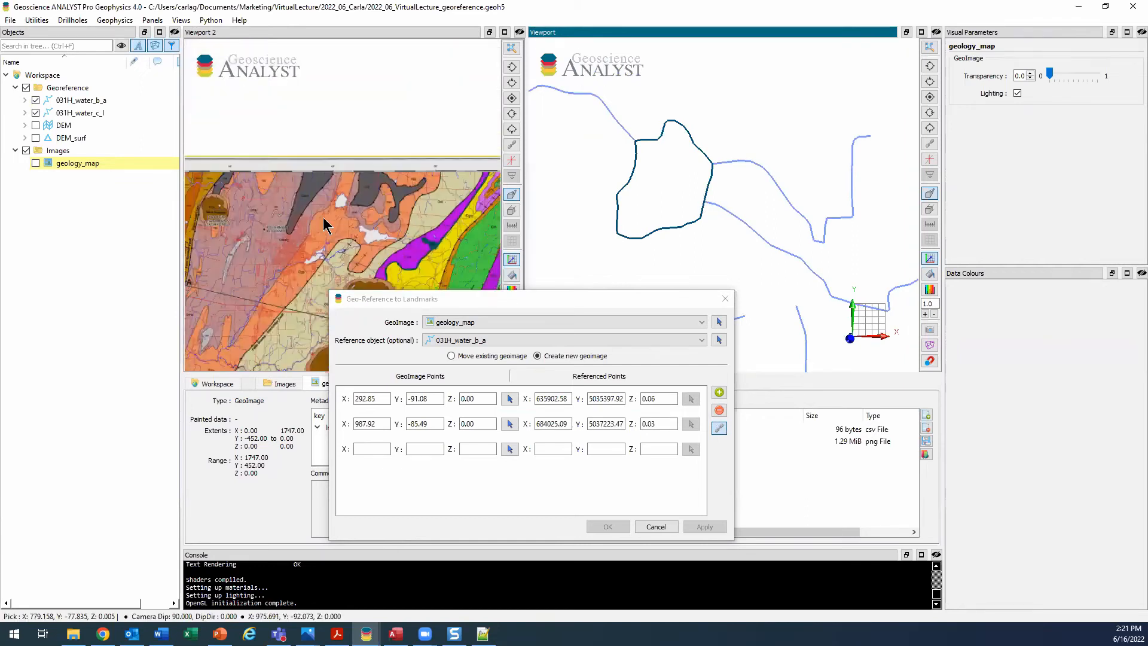
scroll(323, 226, "down", 6)
scroll(302, 183, "up", 4)
scroll(687, 236, "down", 5)
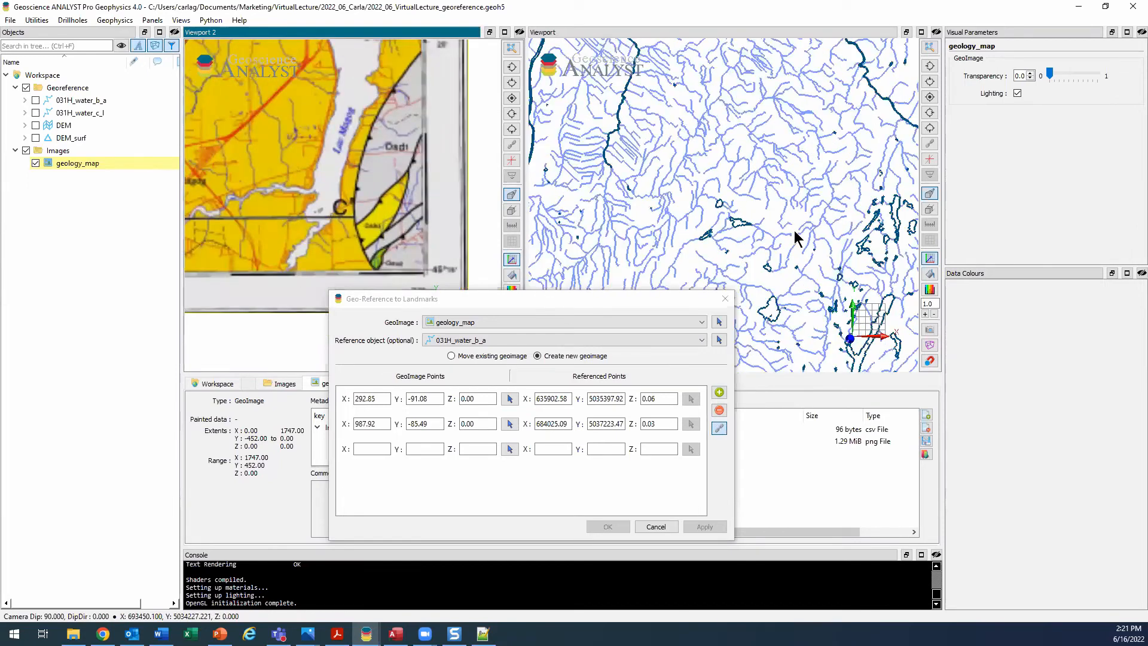
scroll(795, 238, "up", 5)
scroll(651, 192, "up", 5)
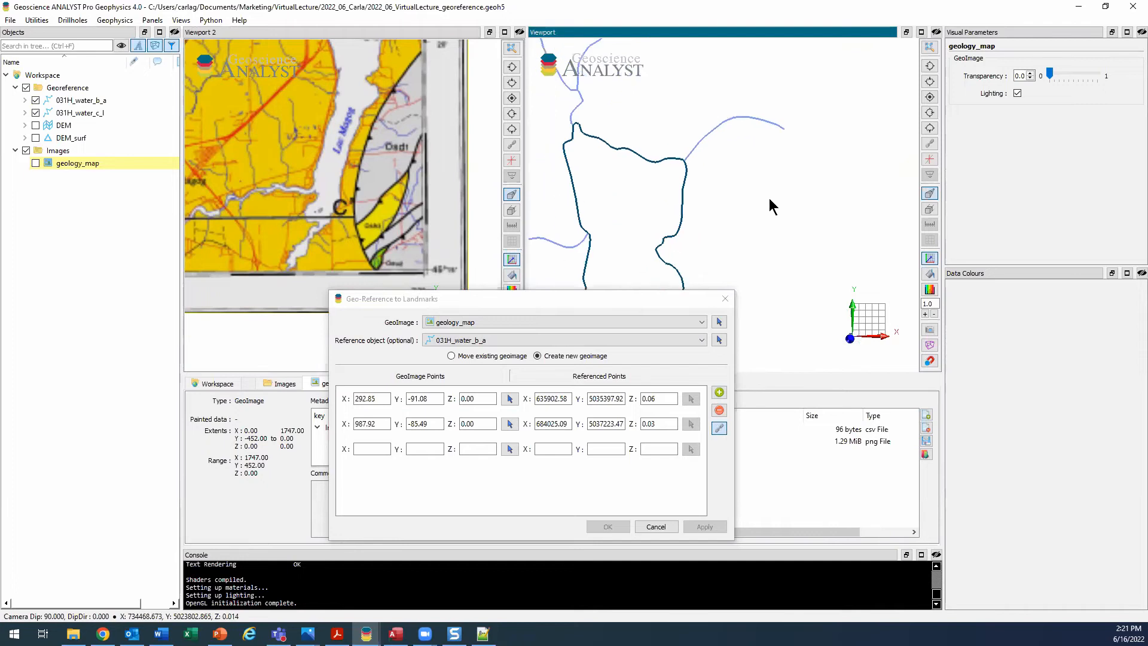
scroll(335, 203, "up", 6)
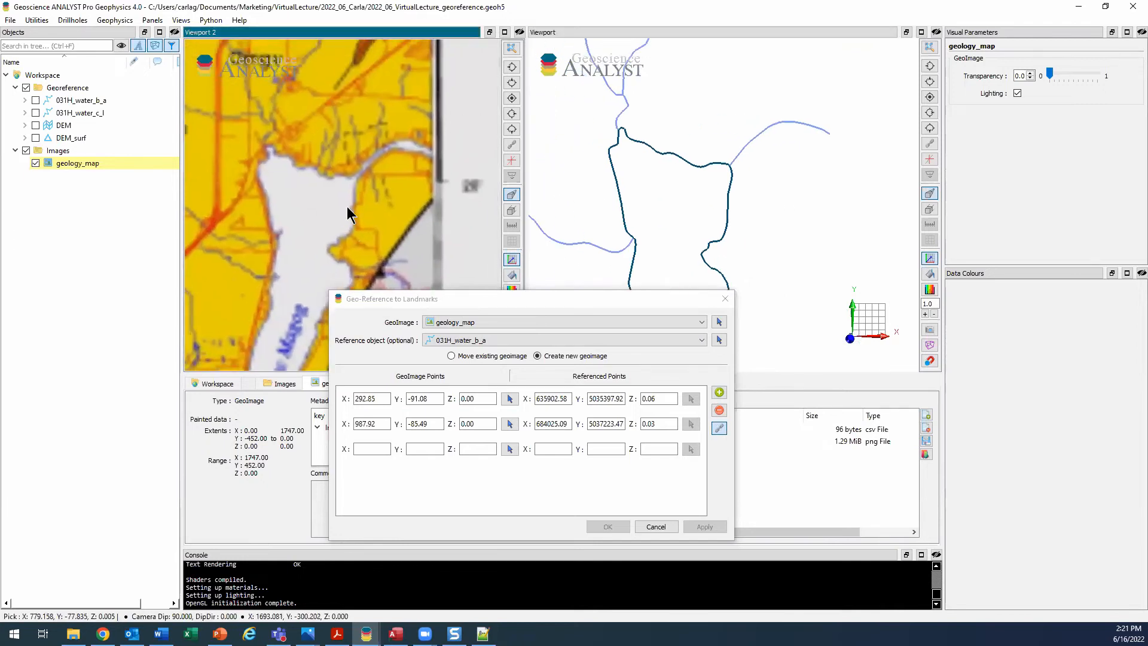
scroll(350, 214, "up", 2)
left_click(509, 448)
left_click(355, 177)
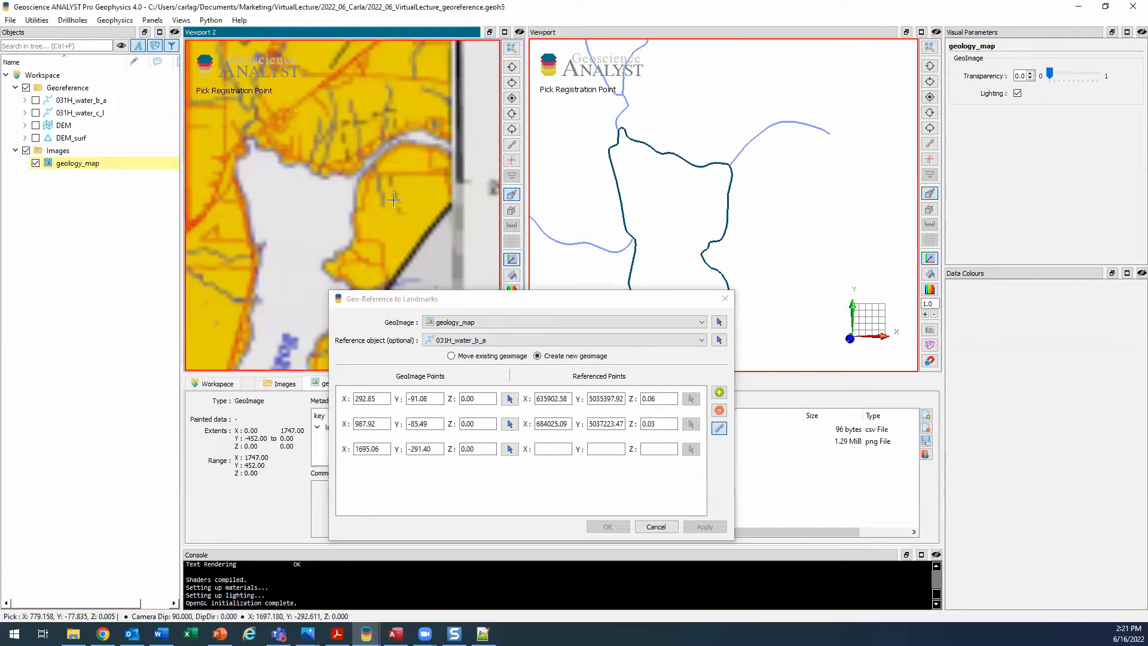
left_click(730, 165)
left_click(728, 164)
- Apply the three landmark pairs to create a new georeferenced geoimage from geology_map
scroll(408, 218, "down", 5)
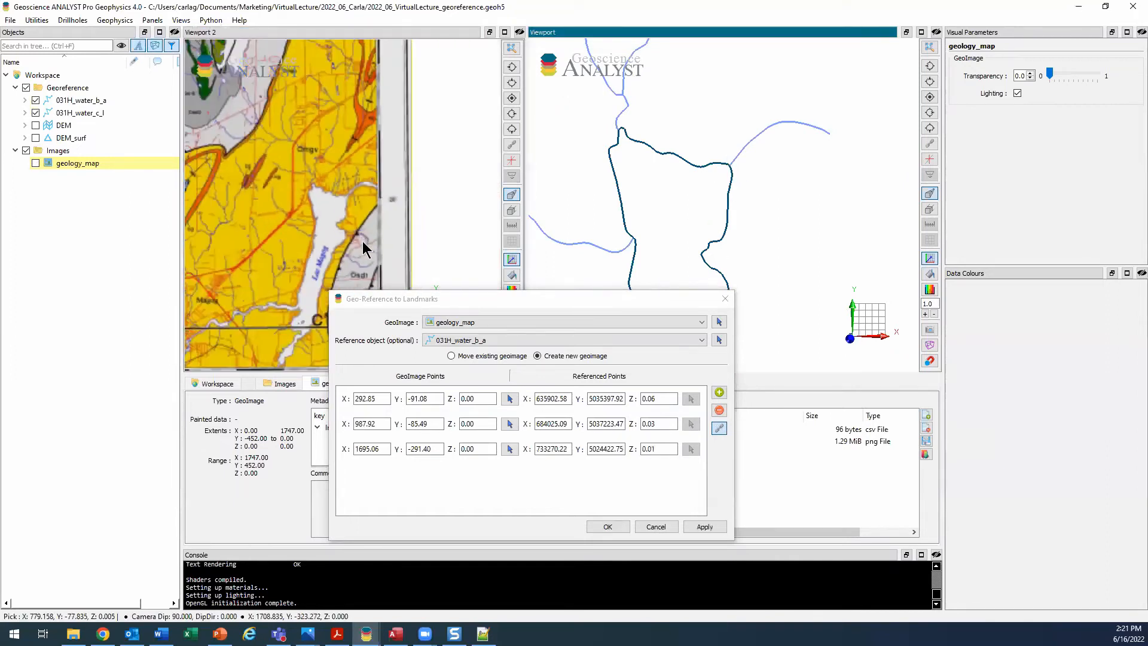
scroll(366, 248, "down", 5)
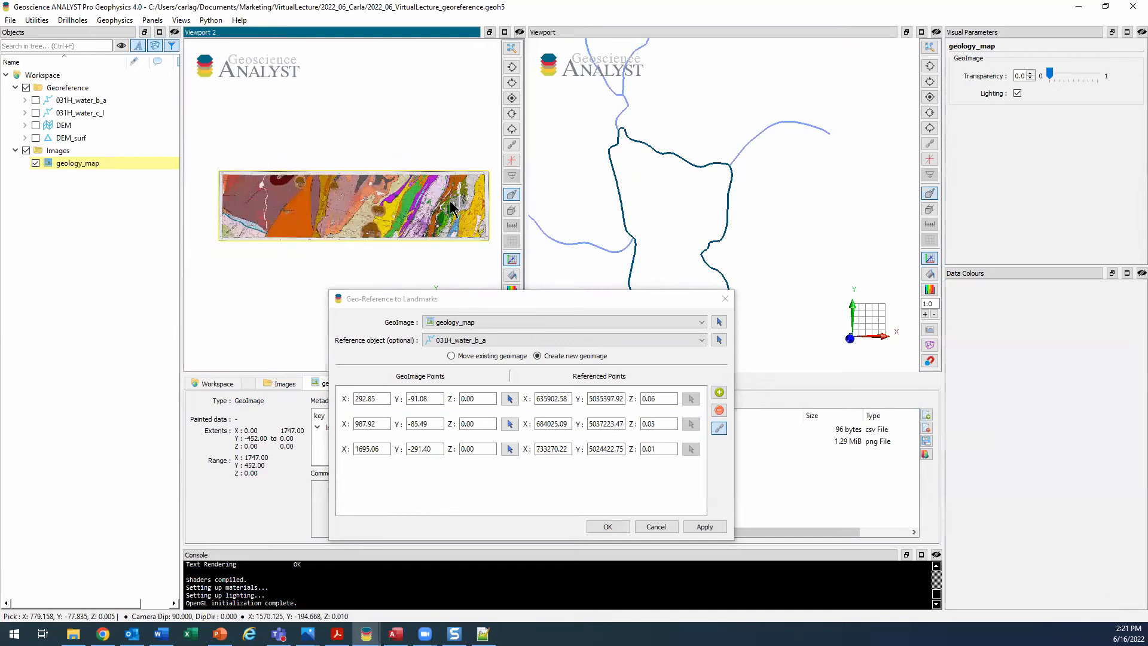
scroll(693, 194, "down", 6)
scroll(714, 191, "down", 5)
middle_click_drag(711, 177, 730, 180)
left_click(517, 301)
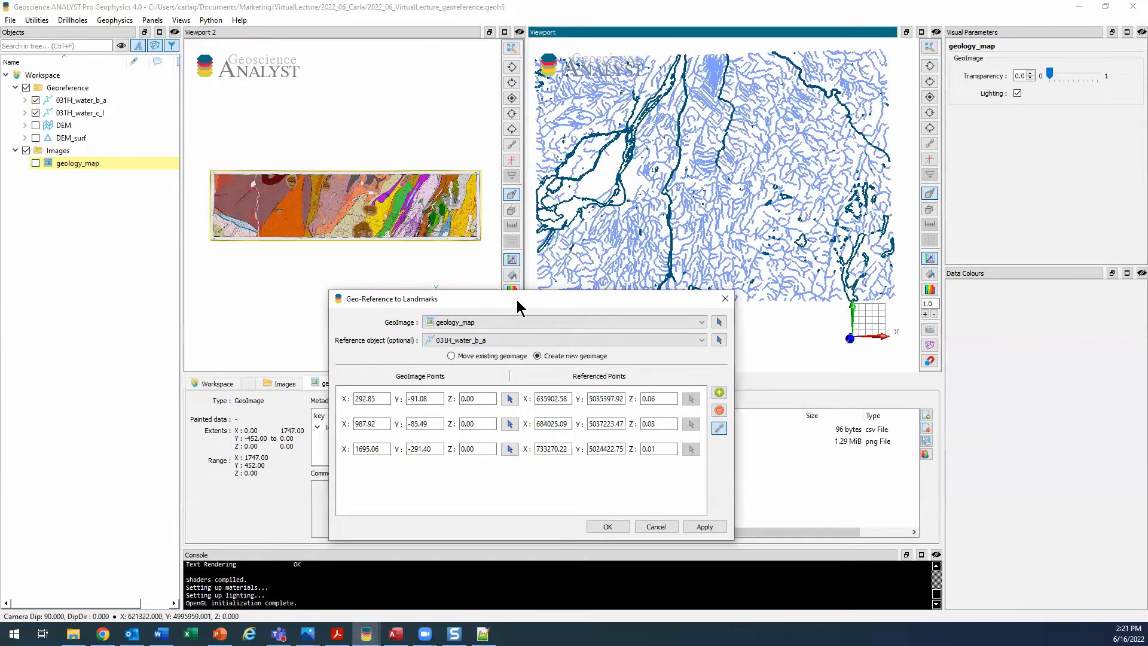
left_click_drag(517, 300, 510, 323)
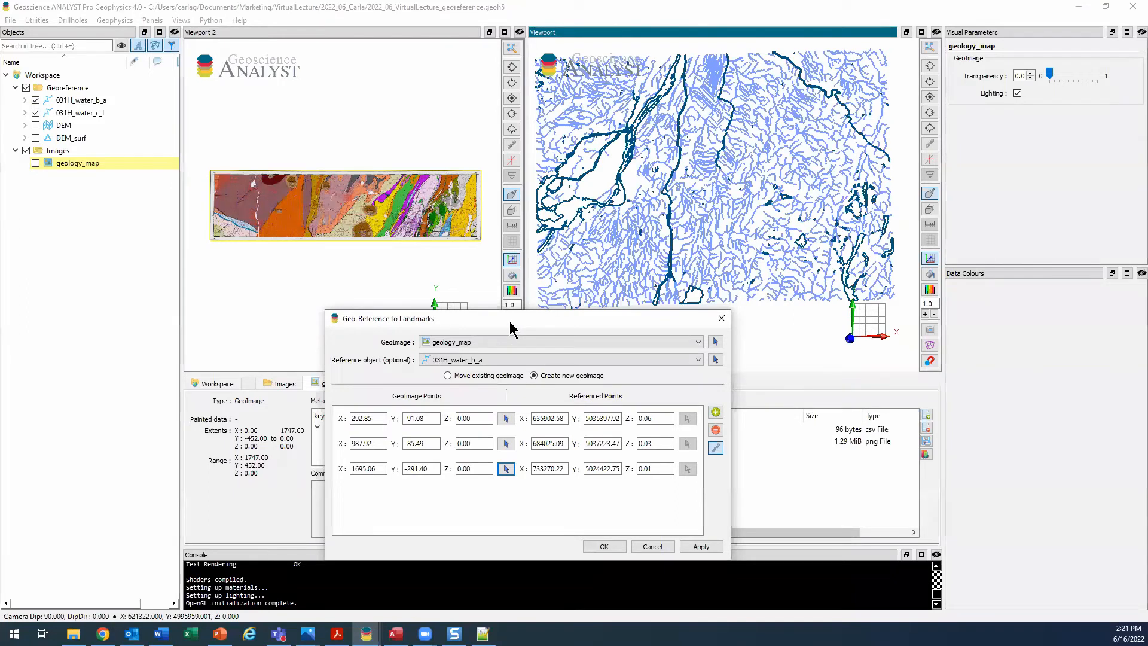
left_click(700, 547)
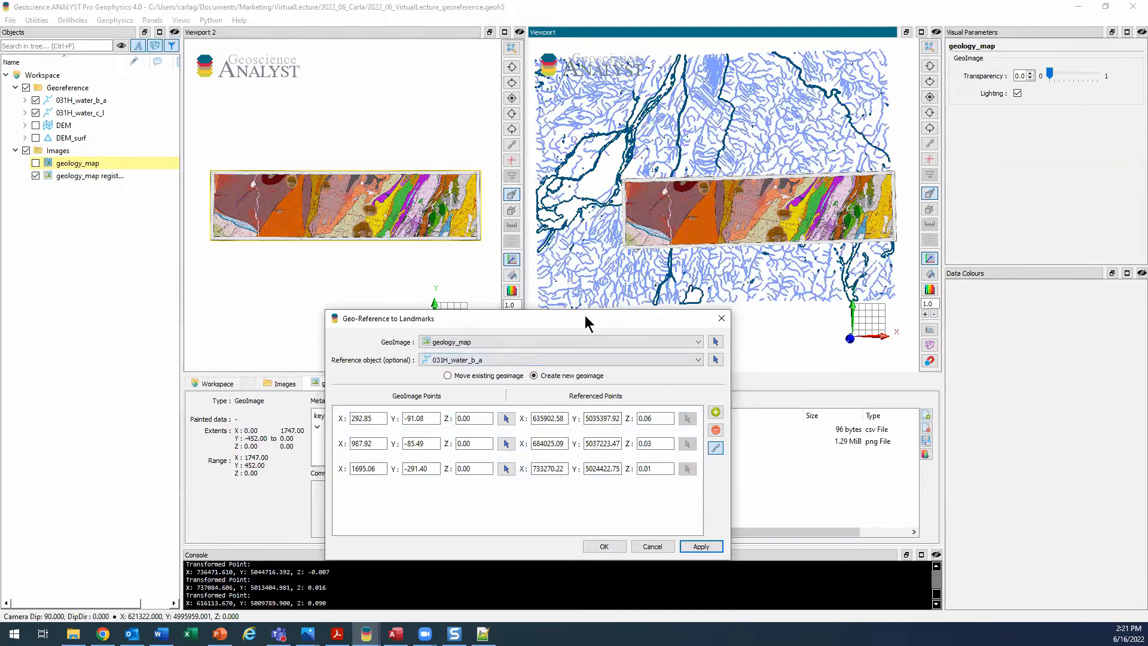
- Select the newly registered geology map over the water curves and set its transparency to 0.1
left_click_drag(582, 318, 531, 362)
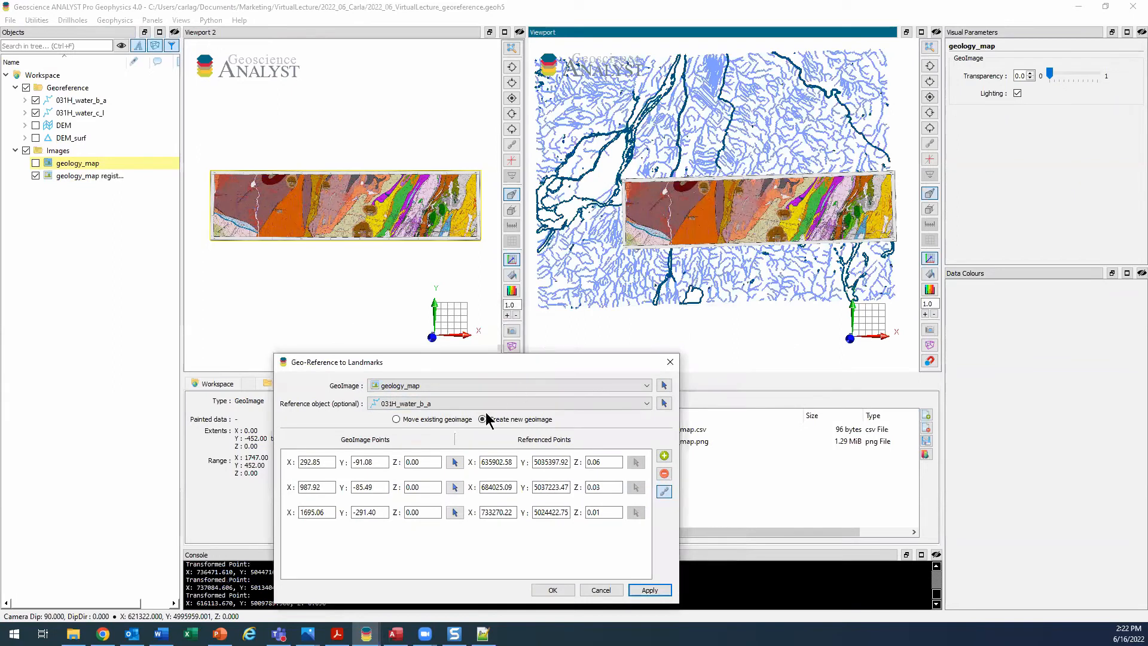
left_click(730, 235)
scroll(726, 235, "up", 5)
scroll(717, 235, "up", 3)
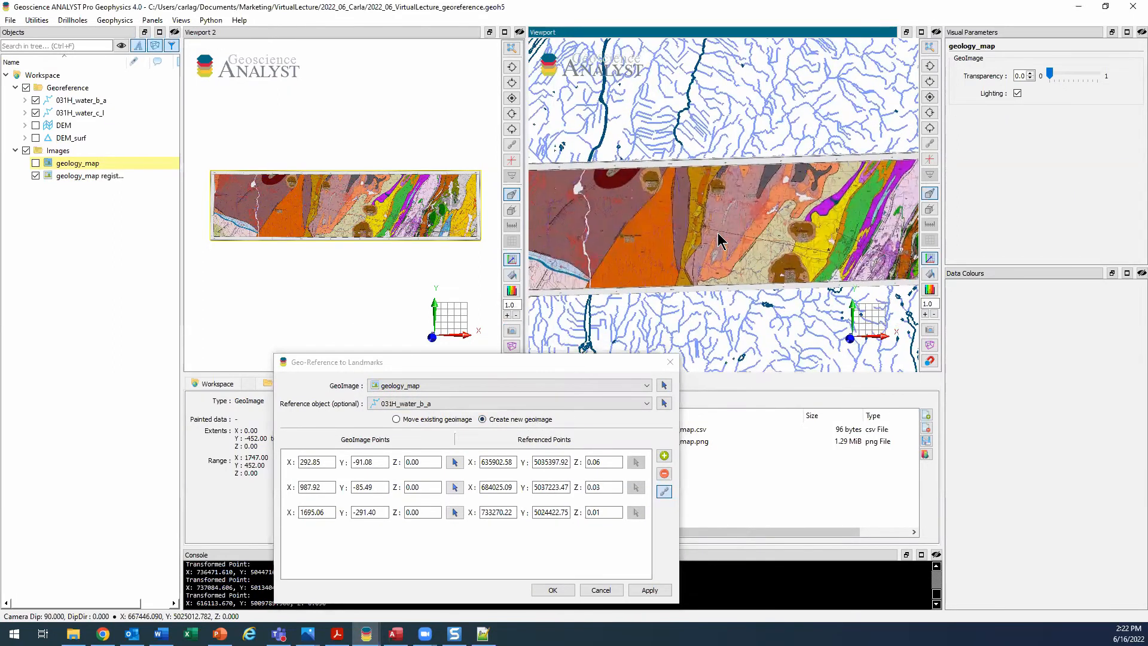
left_click(719, 238)
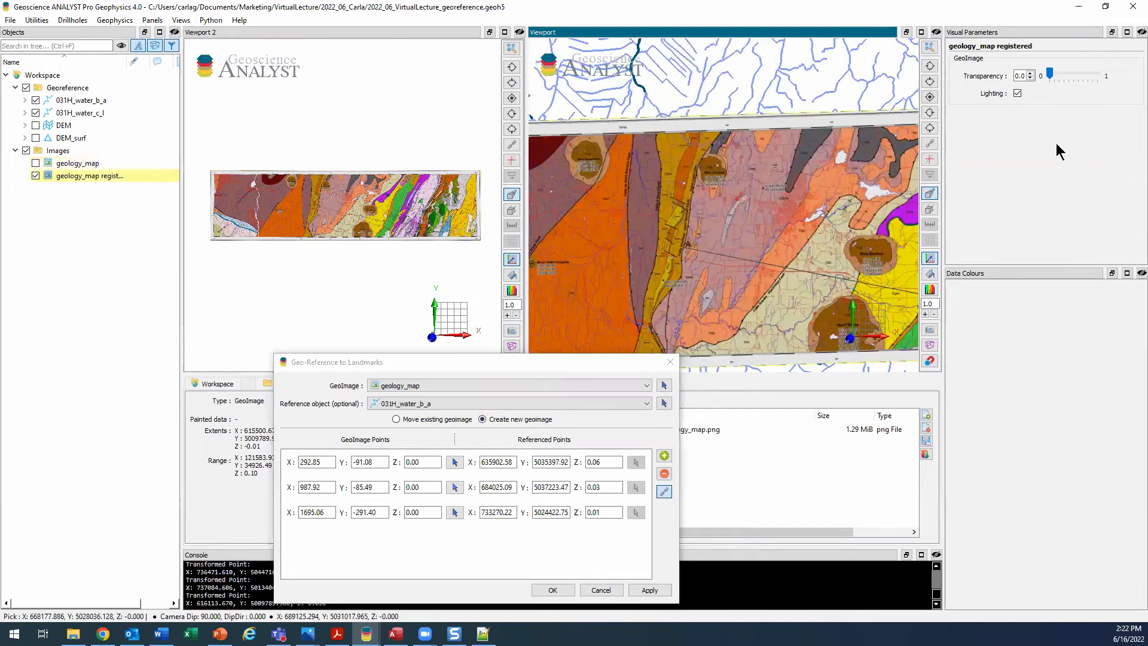
left_click(1030, 74)
- Compare the map's central lakes with the water curves and set the registered map's transparency to 0.2
scroll(708, 241, "up", 4)
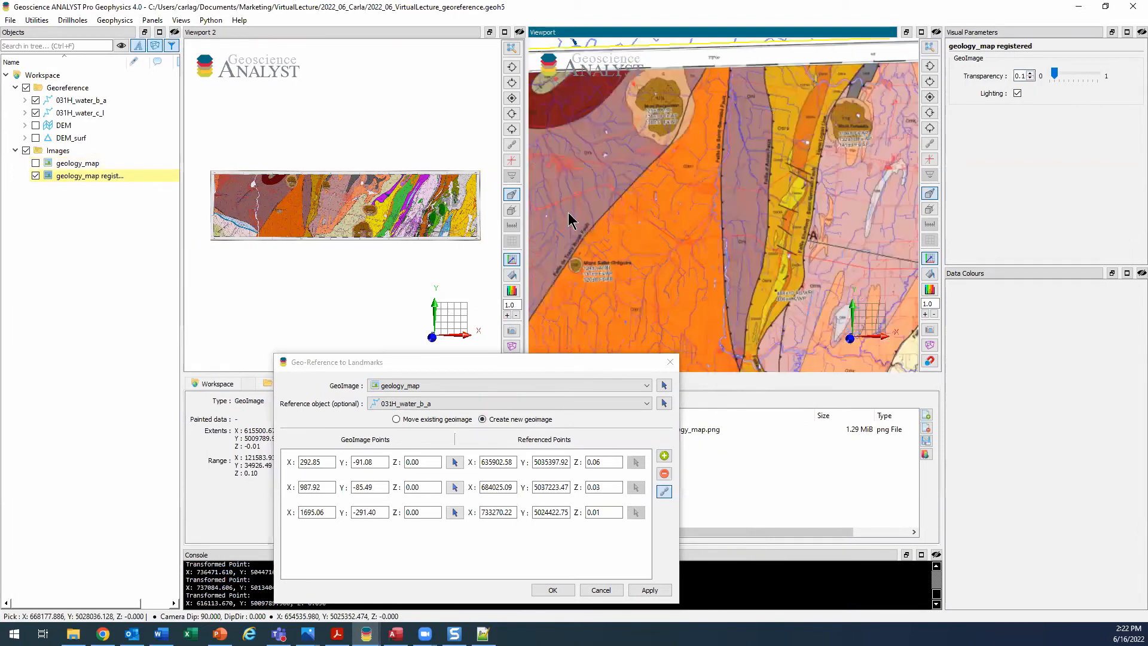
scroll(569, 222, "down", 6)
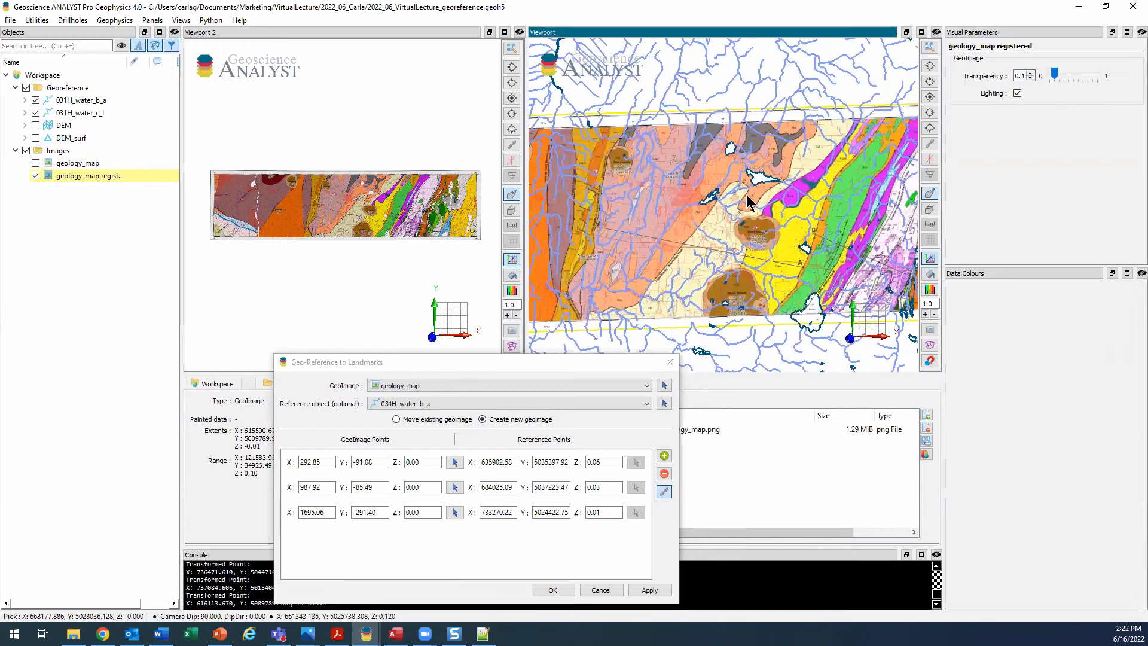
scroll(746, 195, "up", 4)
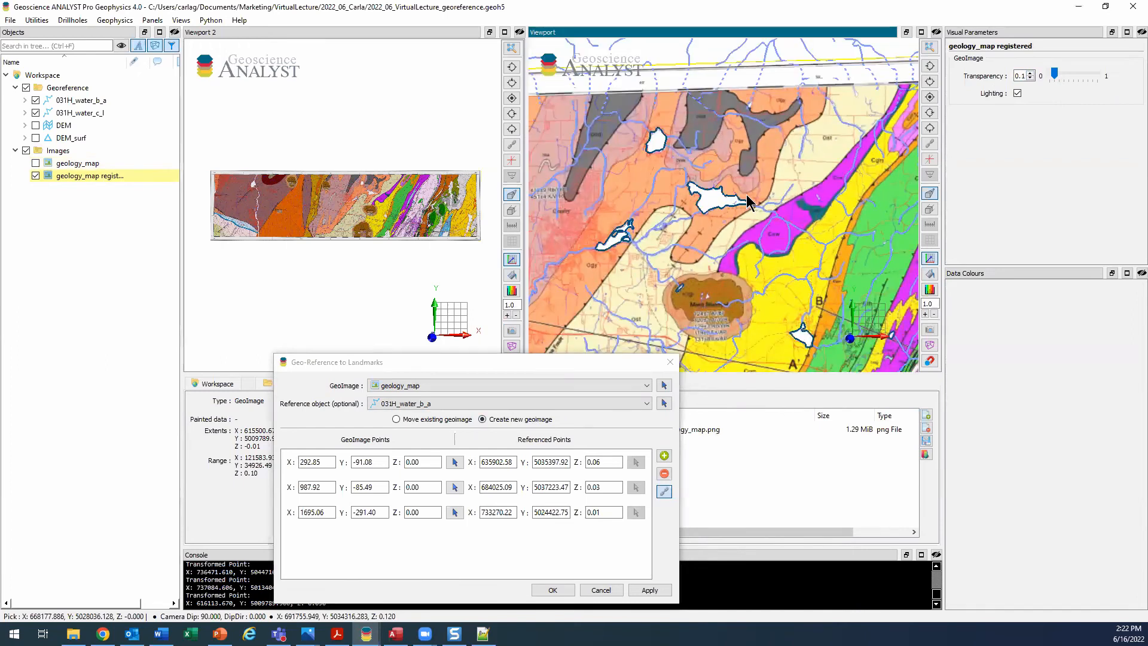
scroll(747, 201, "up", 2)
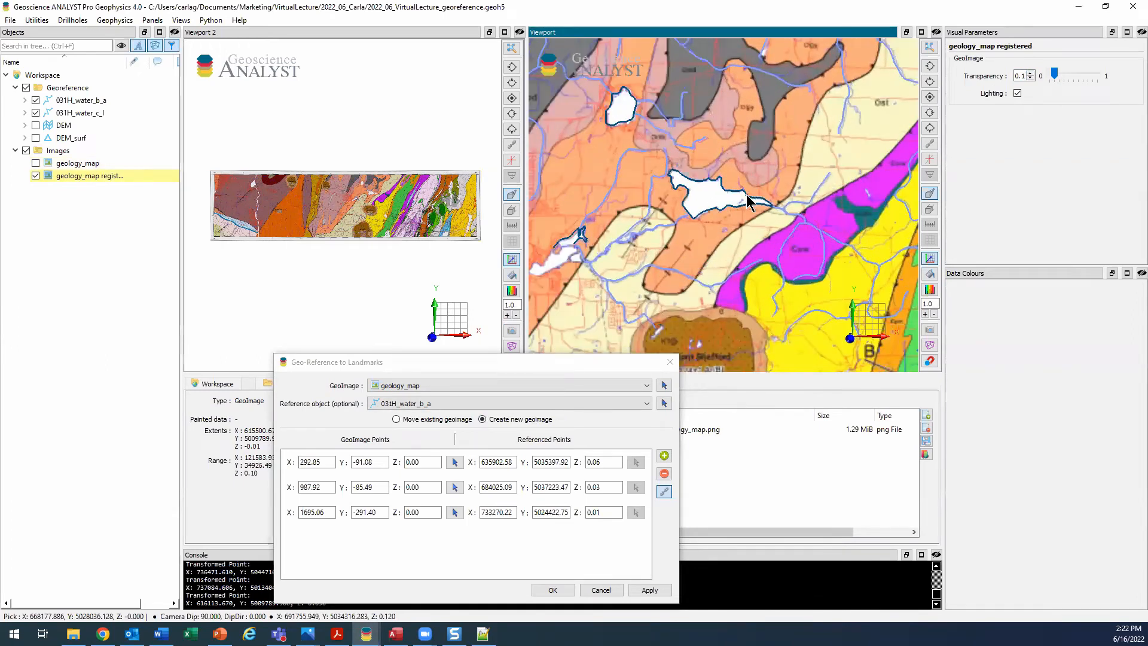
scroll(748, 202, "down", 3)
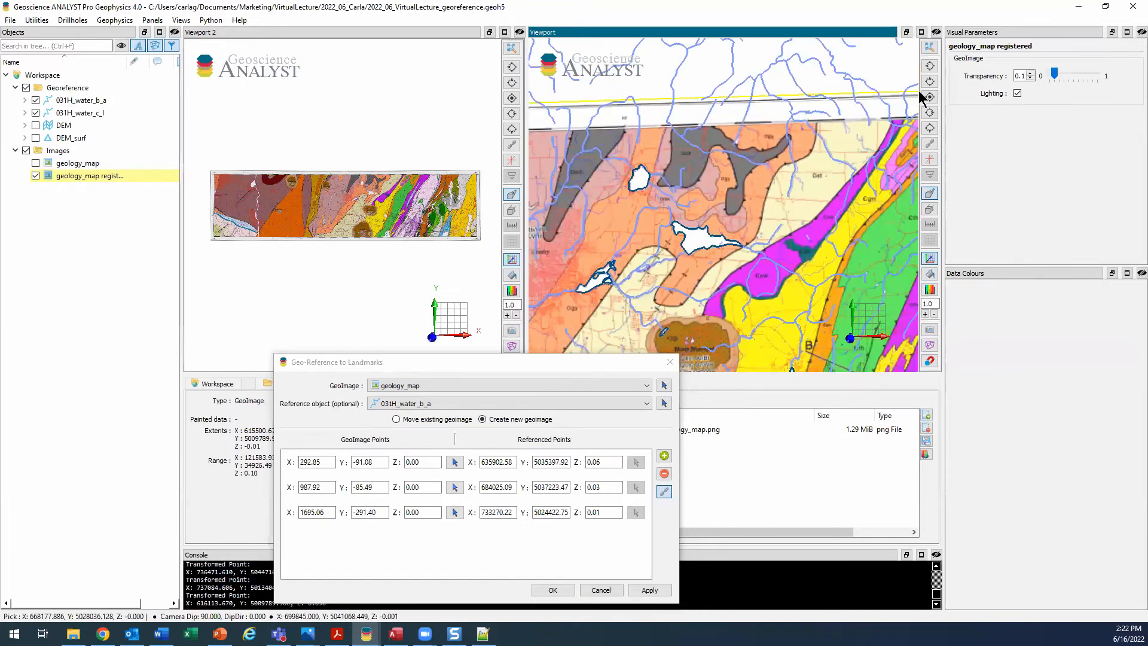
left_click(1031, 75)
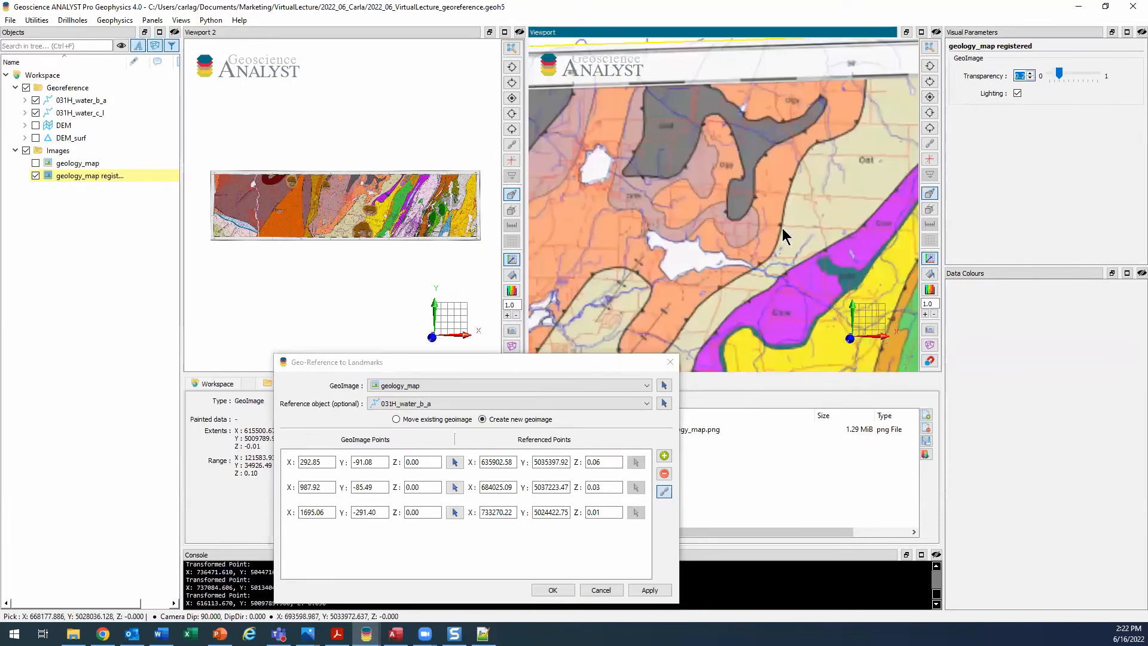
- Examine how the water curves align with the registered map's lakes and rivers, from the central lakes east to Lac Magog
middle_click_drag(614, 174, 600, 168)
scroll(715, 258, "down", 3)
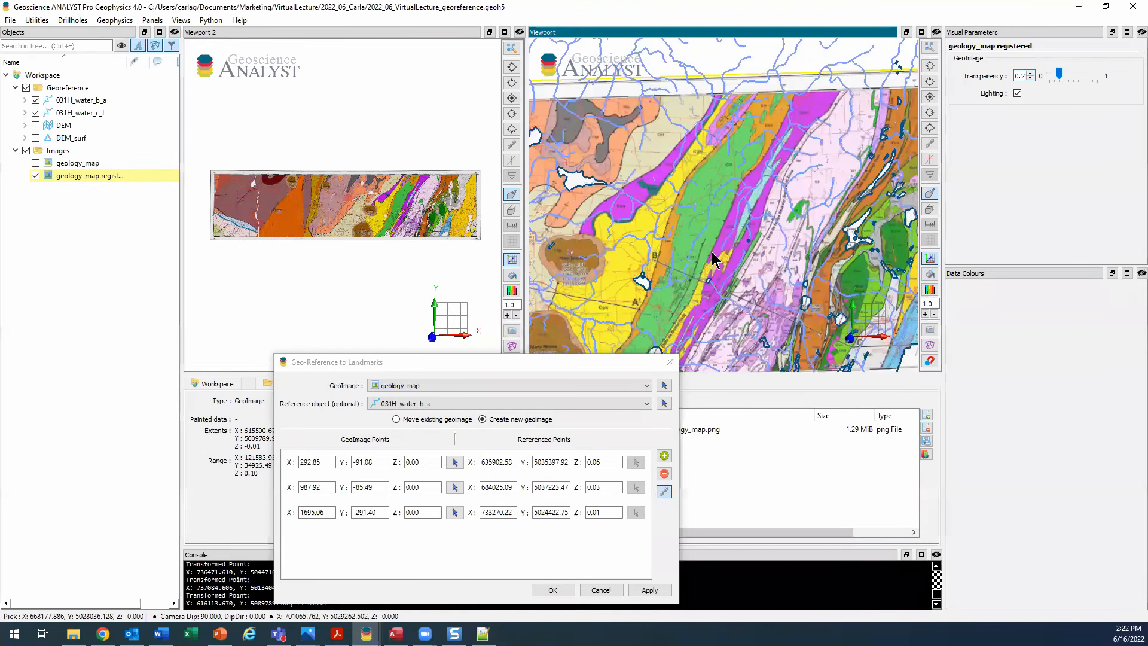
middle_click_drag(879, 293, 656, 173)
scroll(645, 210, "up", 3)
middle_click_drag(801, 272, 718, 206)
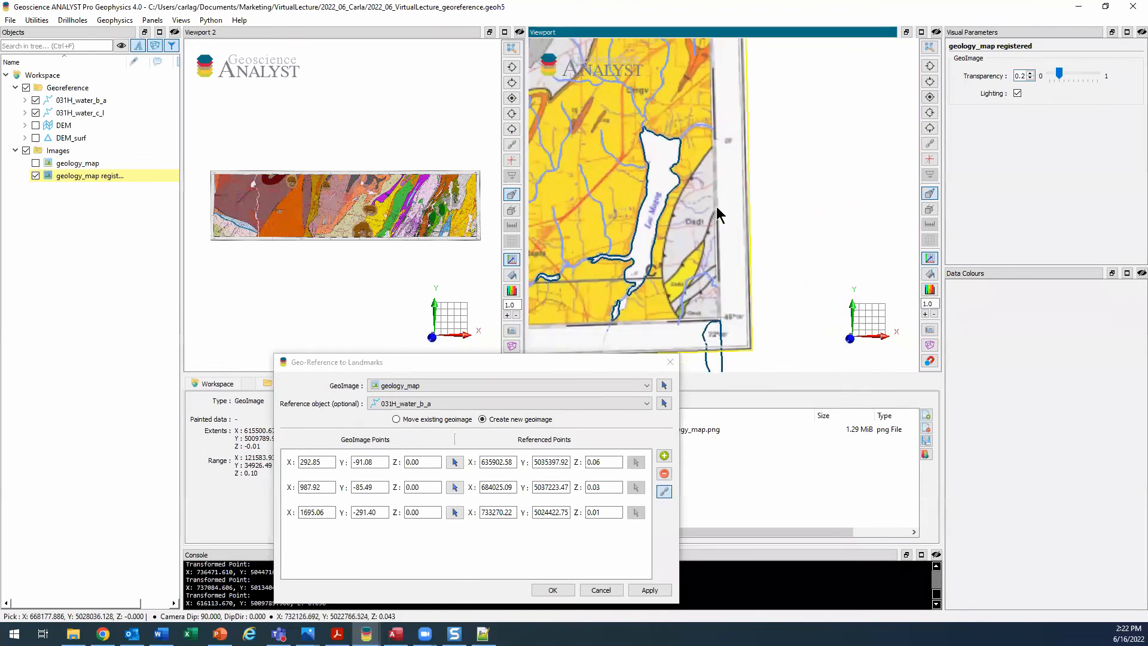
middle_click_drag(618, 304, 691, 300)
scroll(691, 301, "up", 4)
scroll(691, 300, "down", 3)
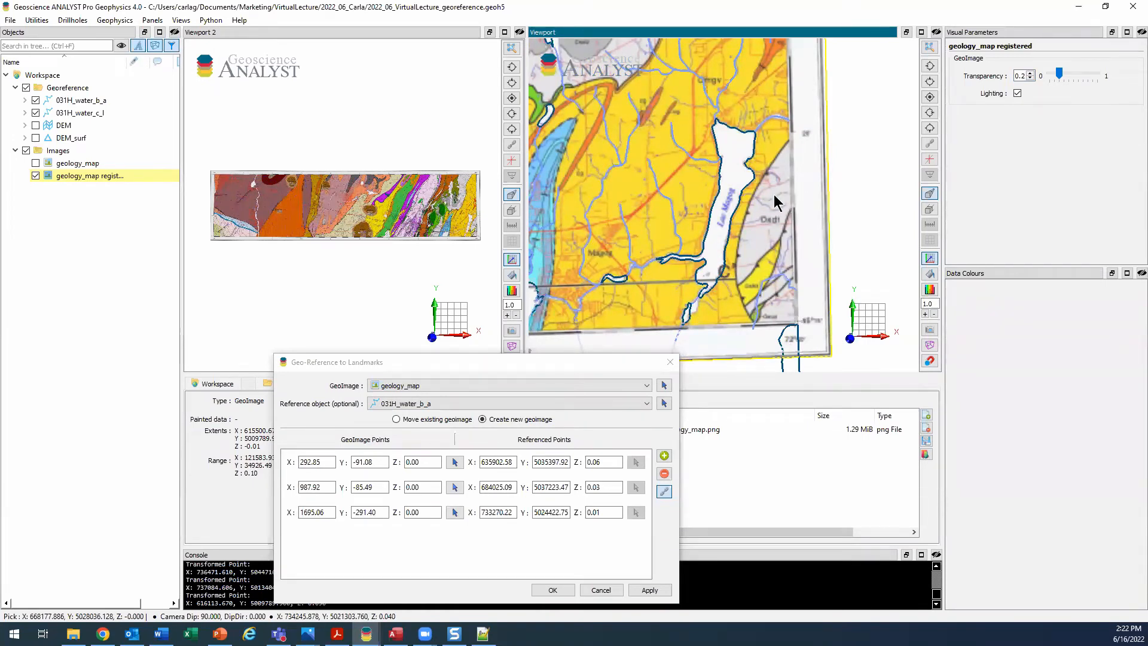
scroll(692, 192, "down", 5)
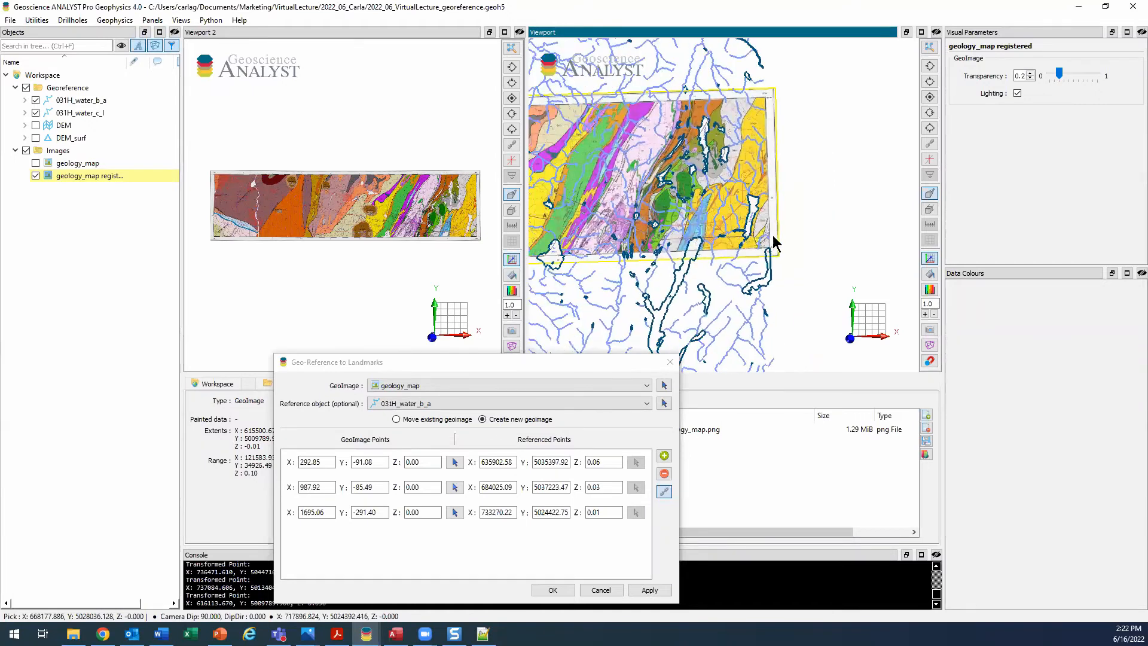
scroll(760, 238, "down", 5)
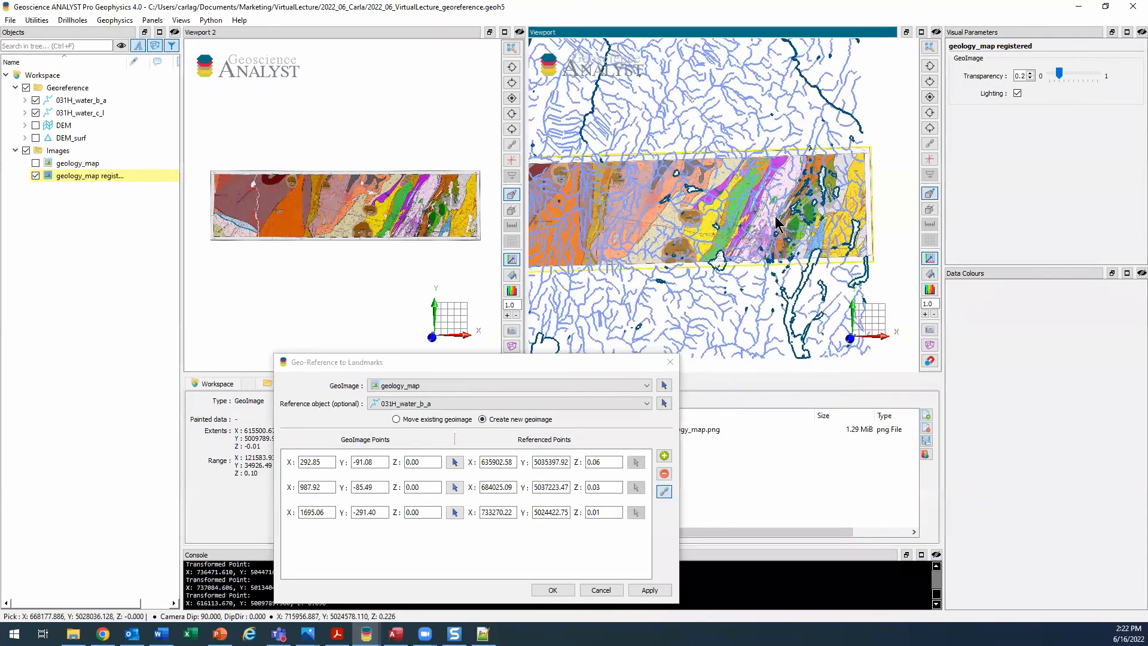
scroll(799, 221, "down", 3)
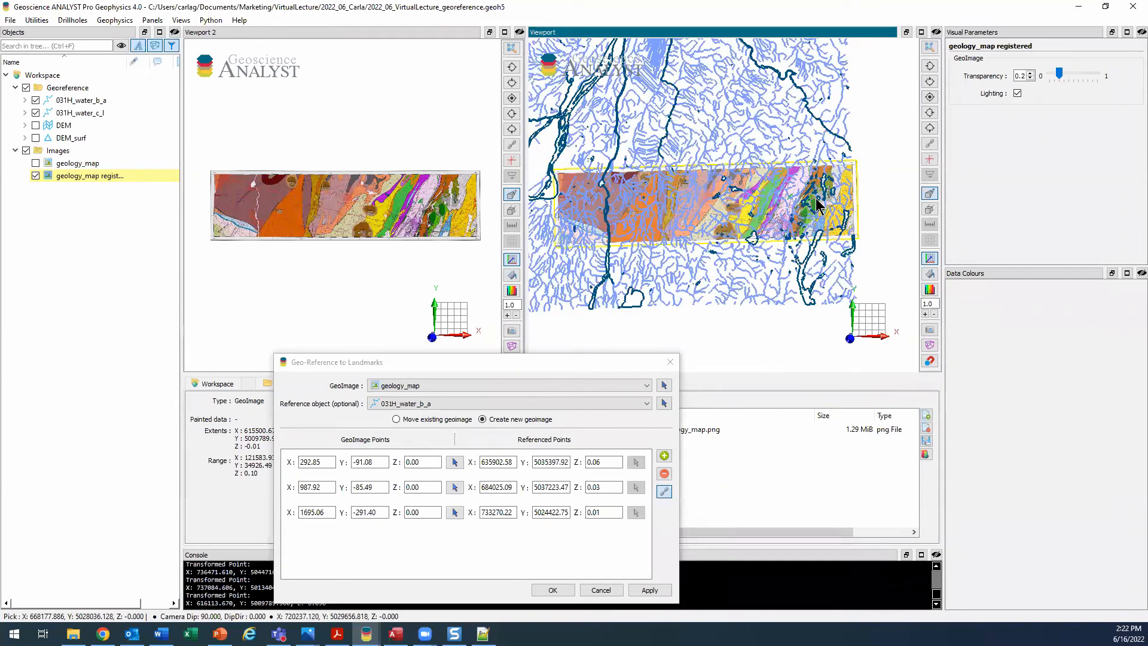
- Close the georeferencing dialog and display only DEM_surf in the original viewport, hiding both water curves and the registered geology map
left_click(670, 362)
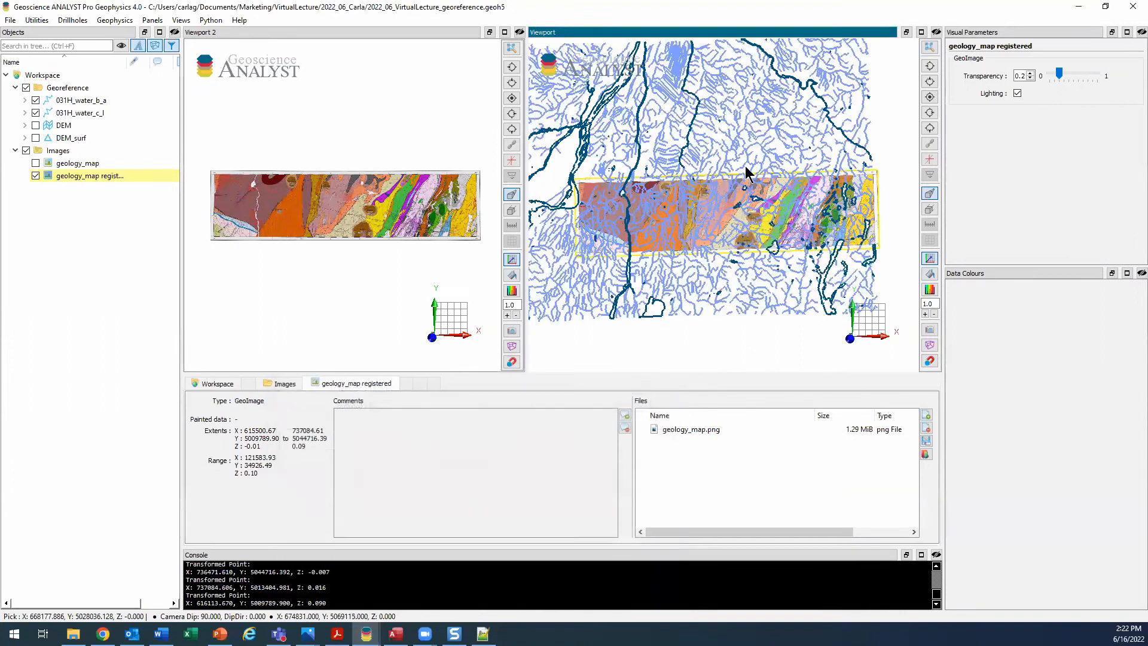
left_click(36, 100)
left_click(36, 113)
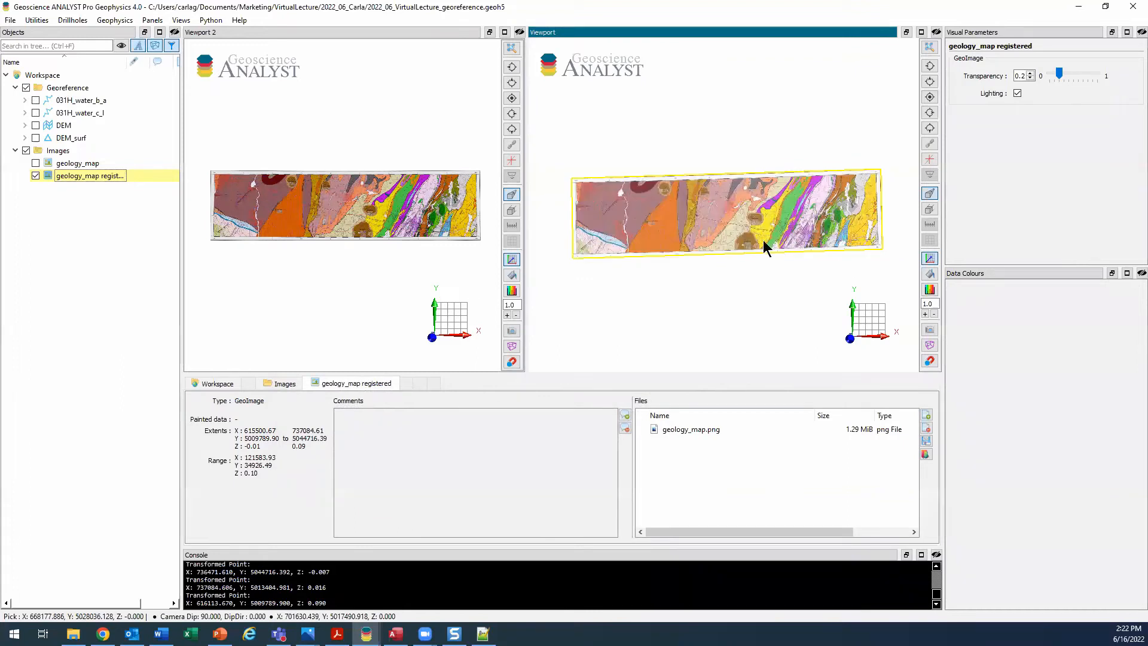
left_click(35, 176)
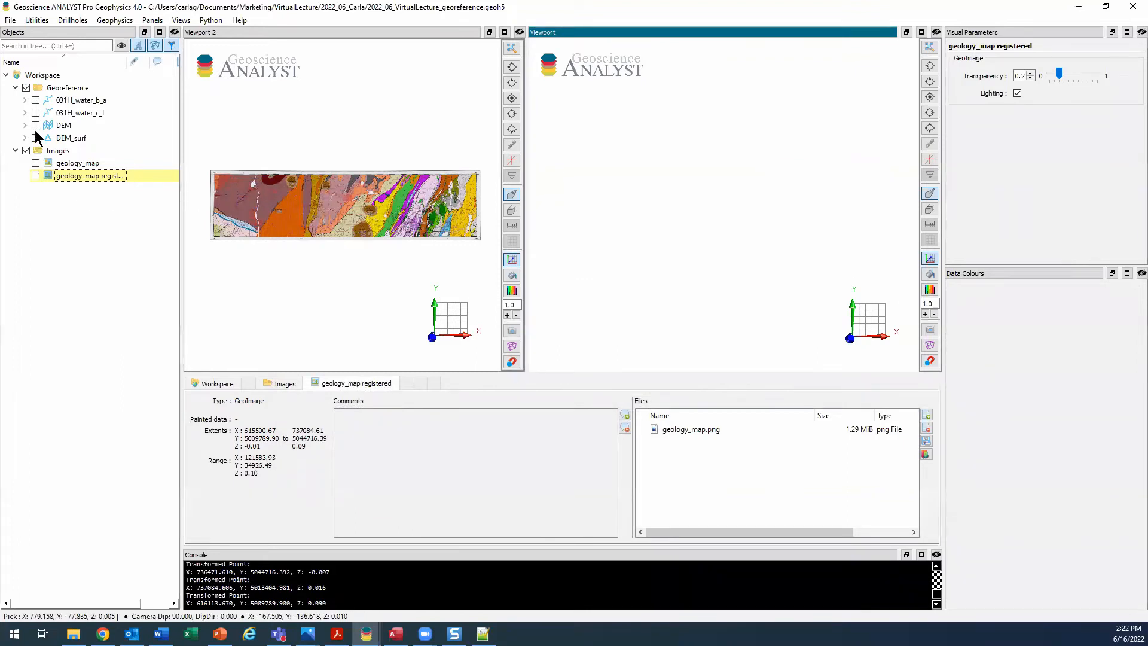
left_click(36, 138)
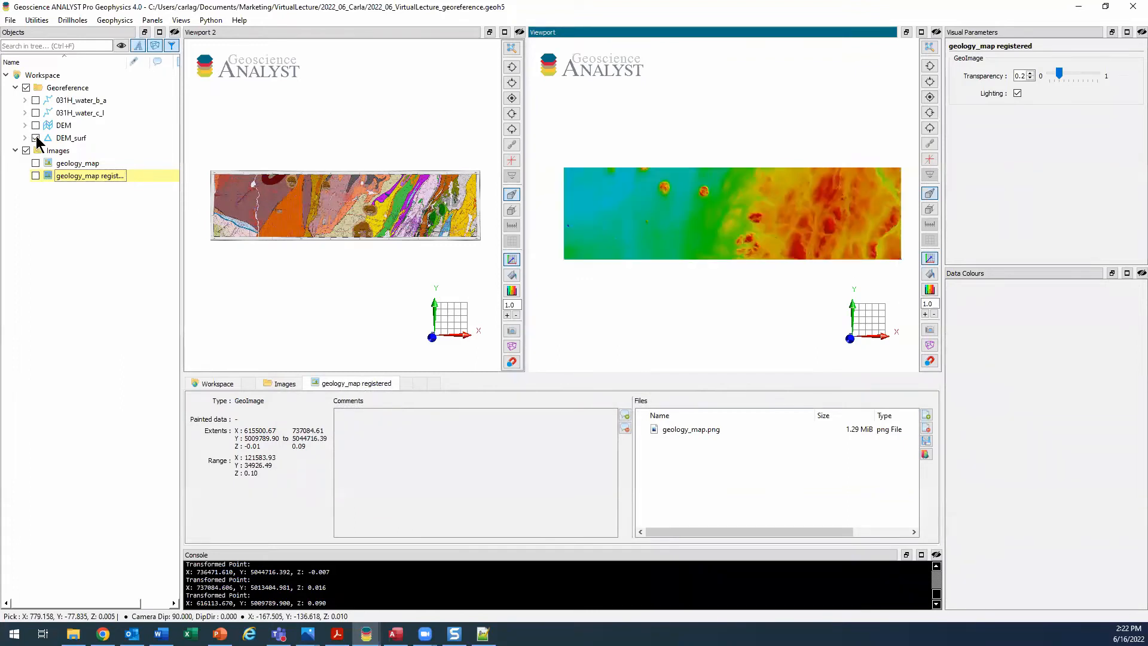
- Paint the DEM_surf surface with the geology_map registered image
left_click(70, 137)
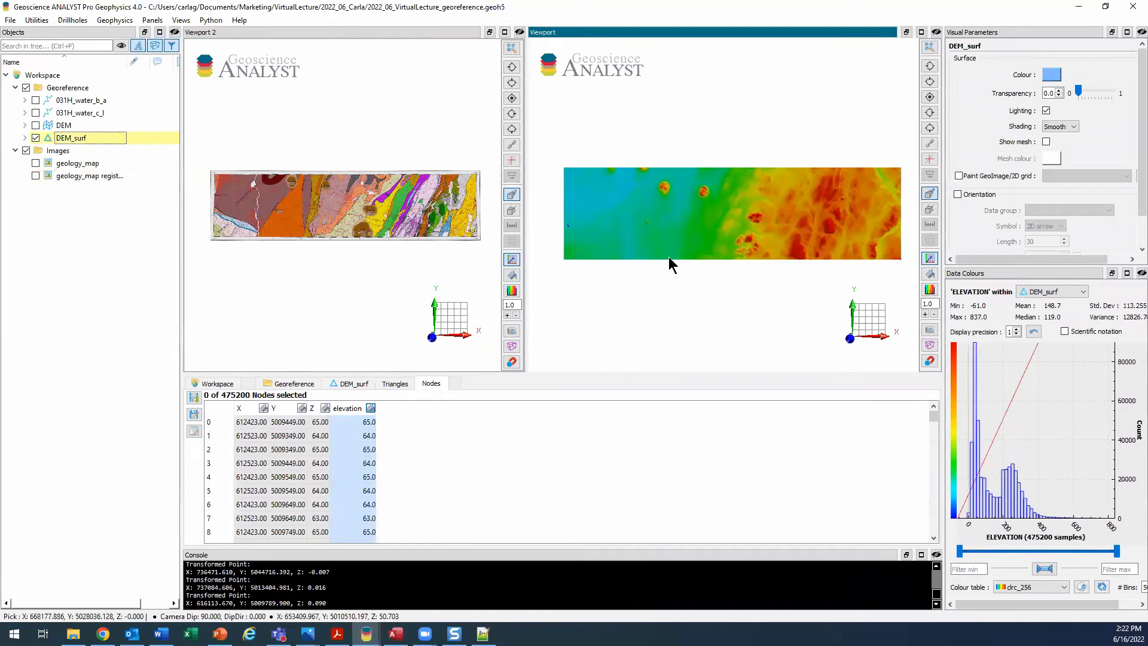
left_click(958, 176)
left_click(1050, 175)
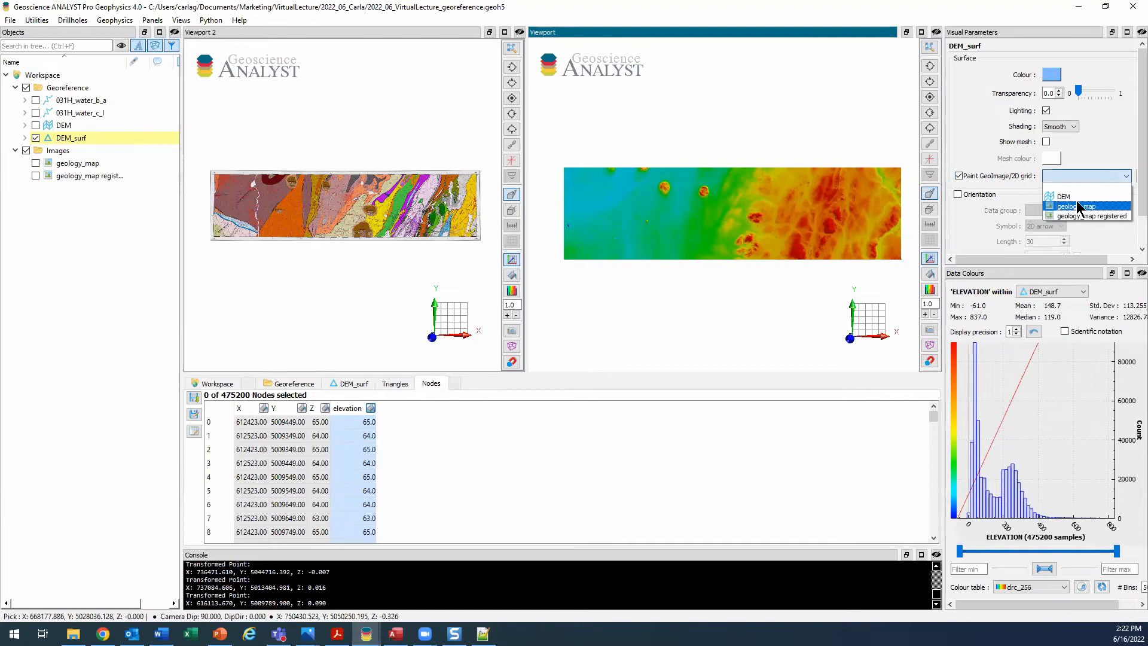
left_click(1086, 215)
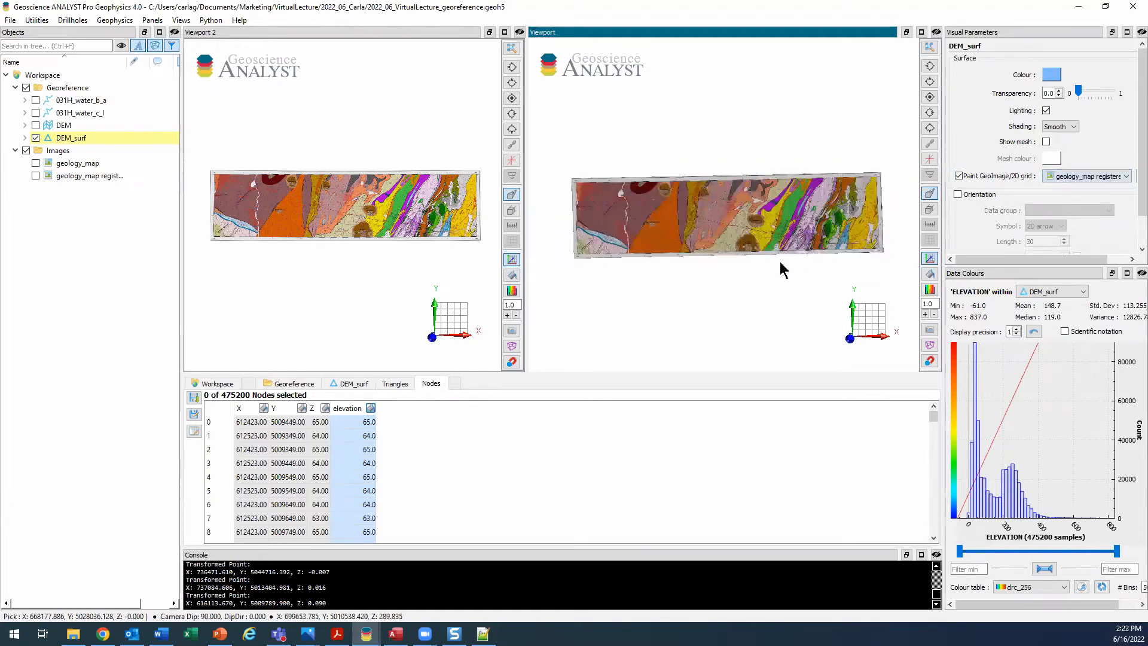
- Set the vertical exaggeration of the original viewport to 10 and show the whole painted surface at an oblique angle
left_click_drag(766, 266, 791, 200)
scroll(715, 215, "up", 6)
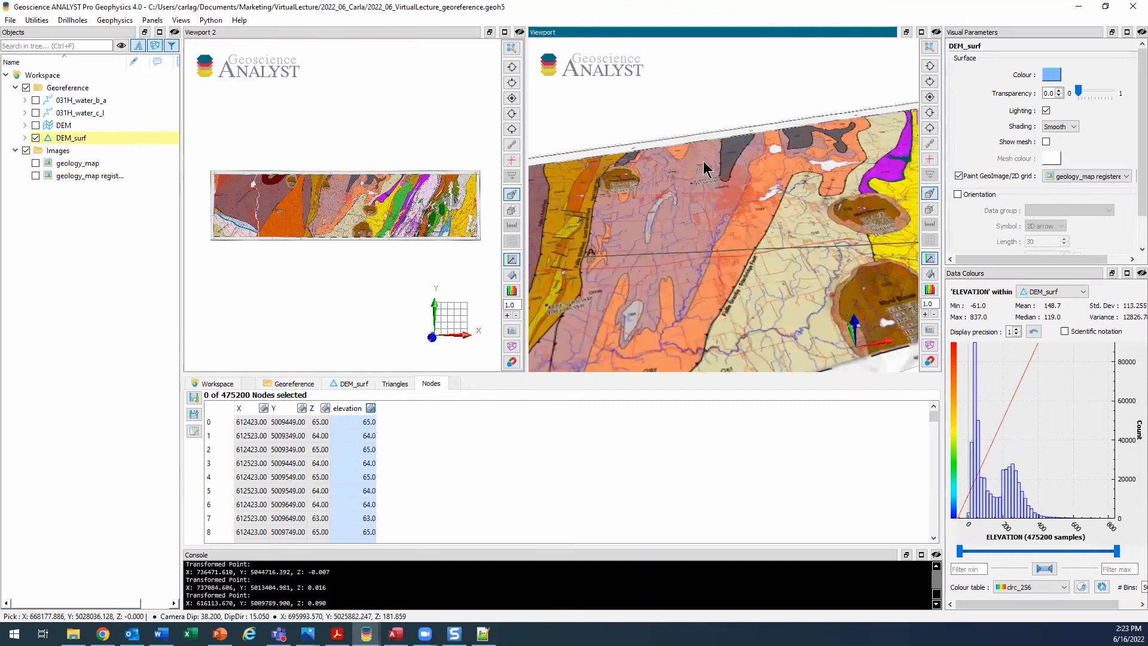
middle_click_drag(704, 162, 699, 160)
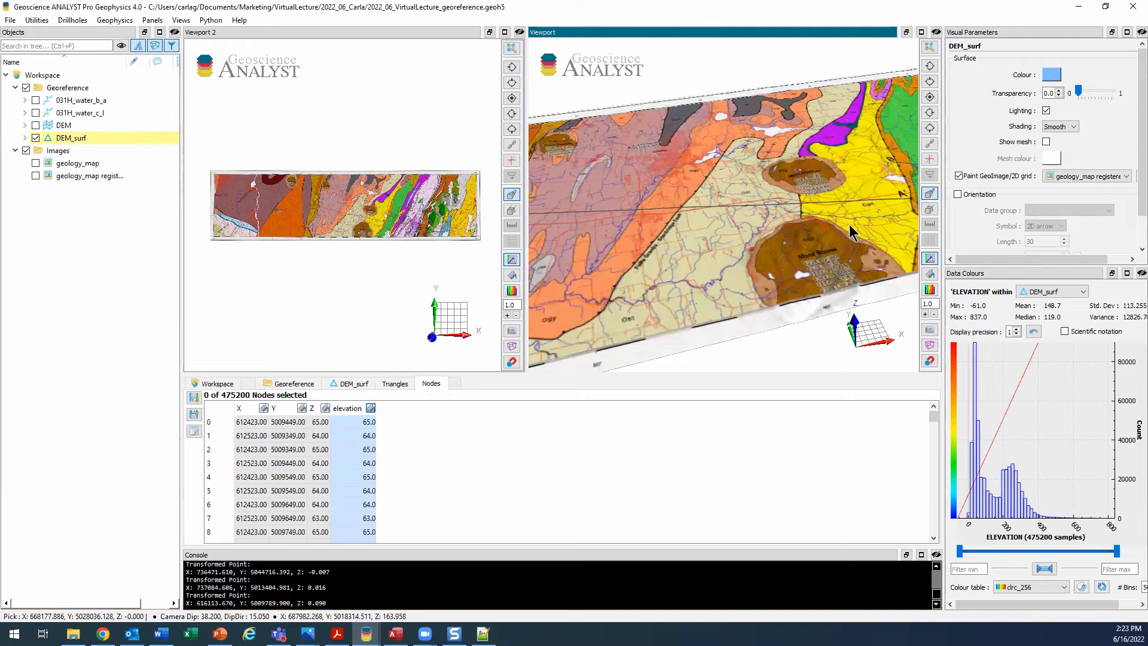
type("10")
key("Return")
left_click(930, 48)
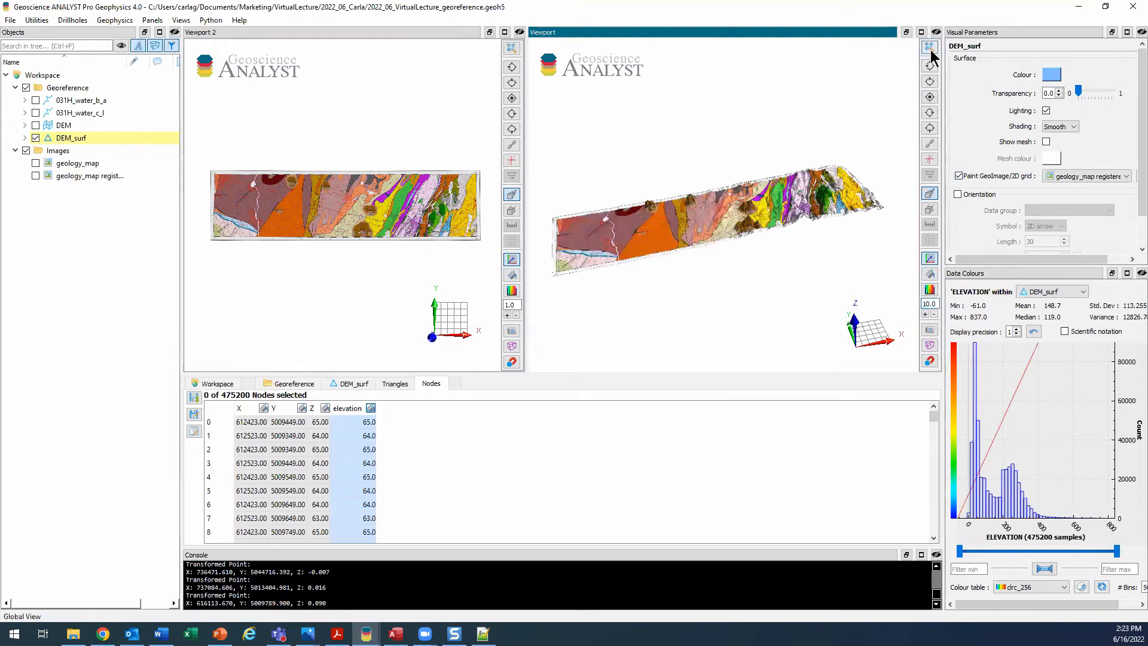
left_click_drag(744, 241, 751, 271)
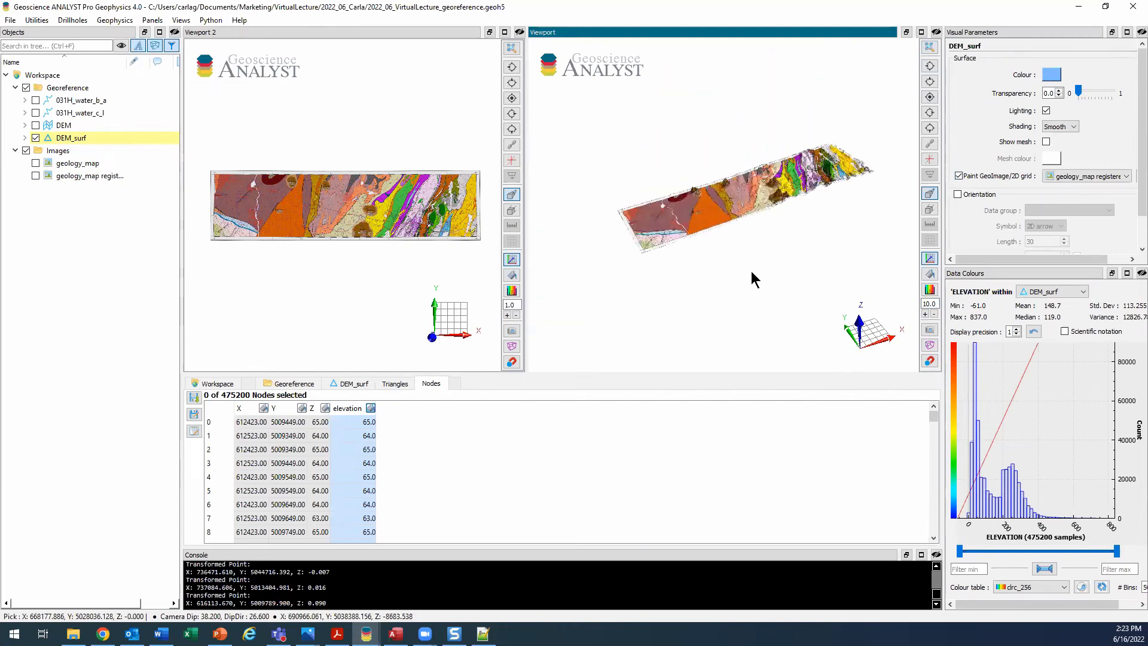
- Examine how the painted geology units follow the exaggerated relief, from the western hills to the central mountains
scroll(751, 271, "up", 10)
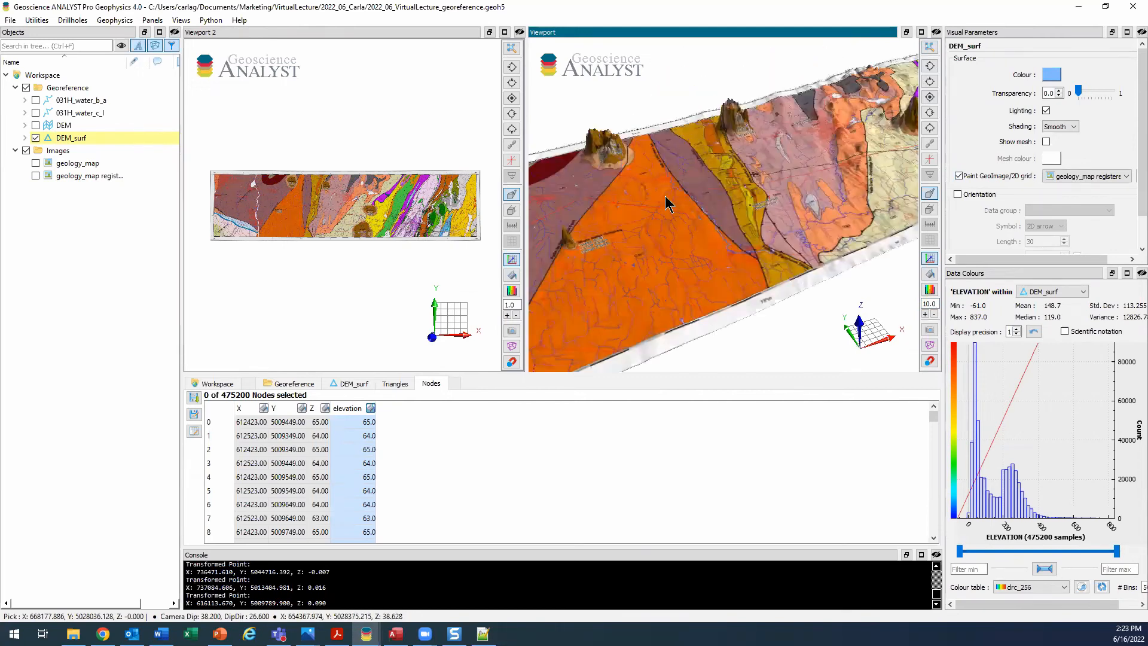
scroll(750, 234, "up", 5)
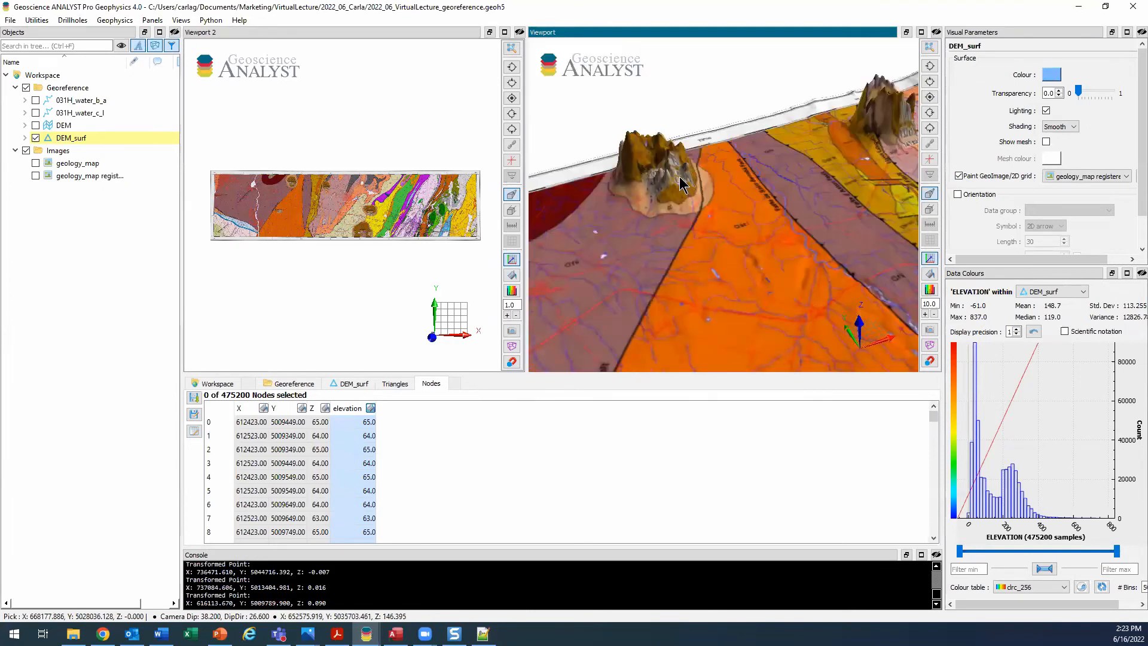
scroll(778, 221, "down", 5)
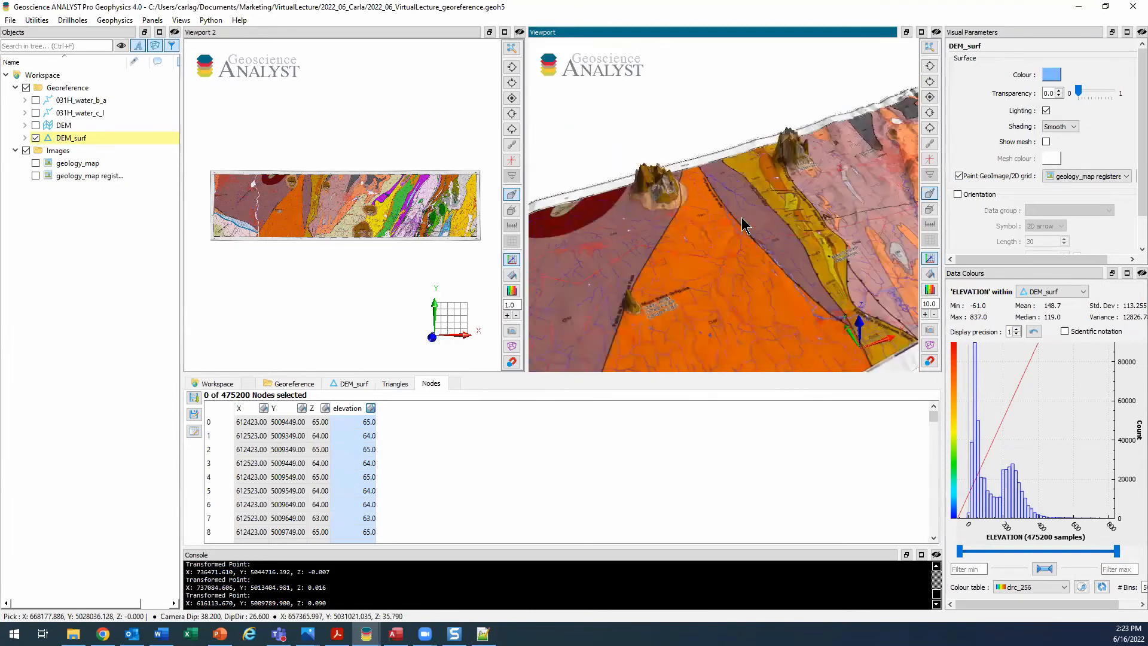
scroll(741, 217, "down", 5)
scroll(778, 215, "up", 2)
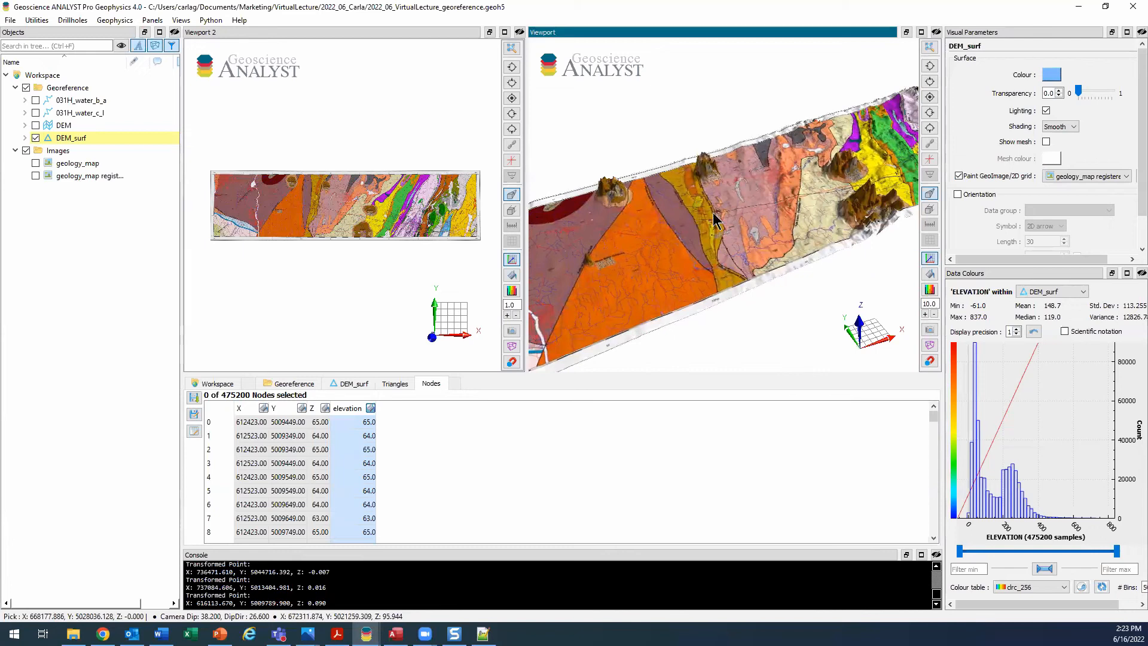
scroll(705, 214, "up", 4)
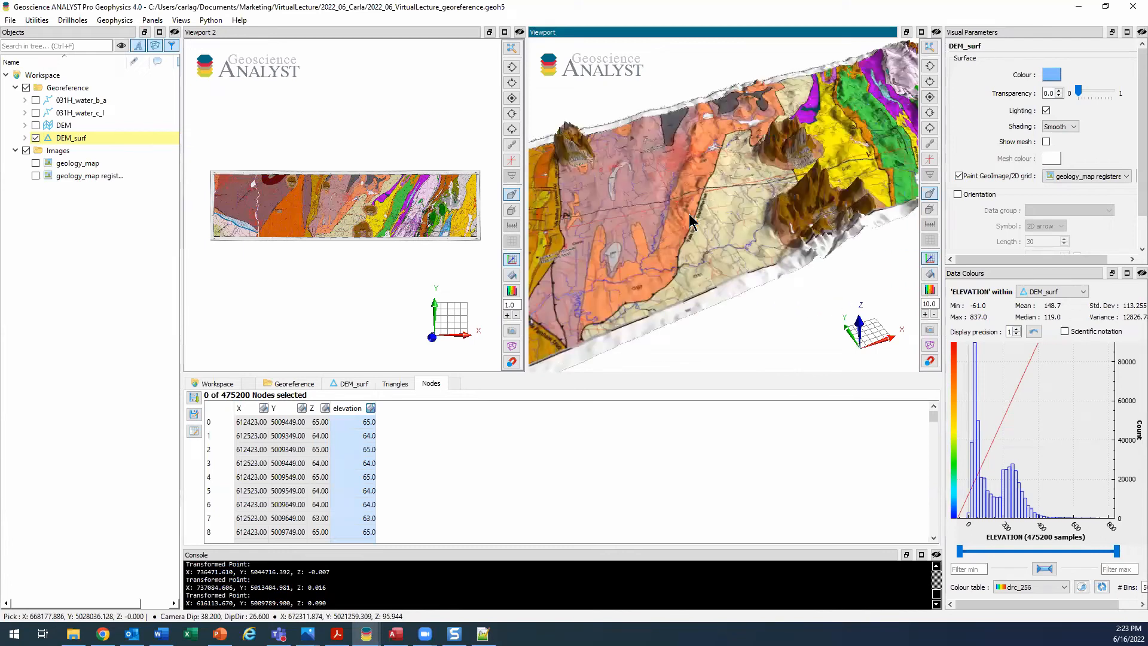
scroll(689, 221, "down", 5)
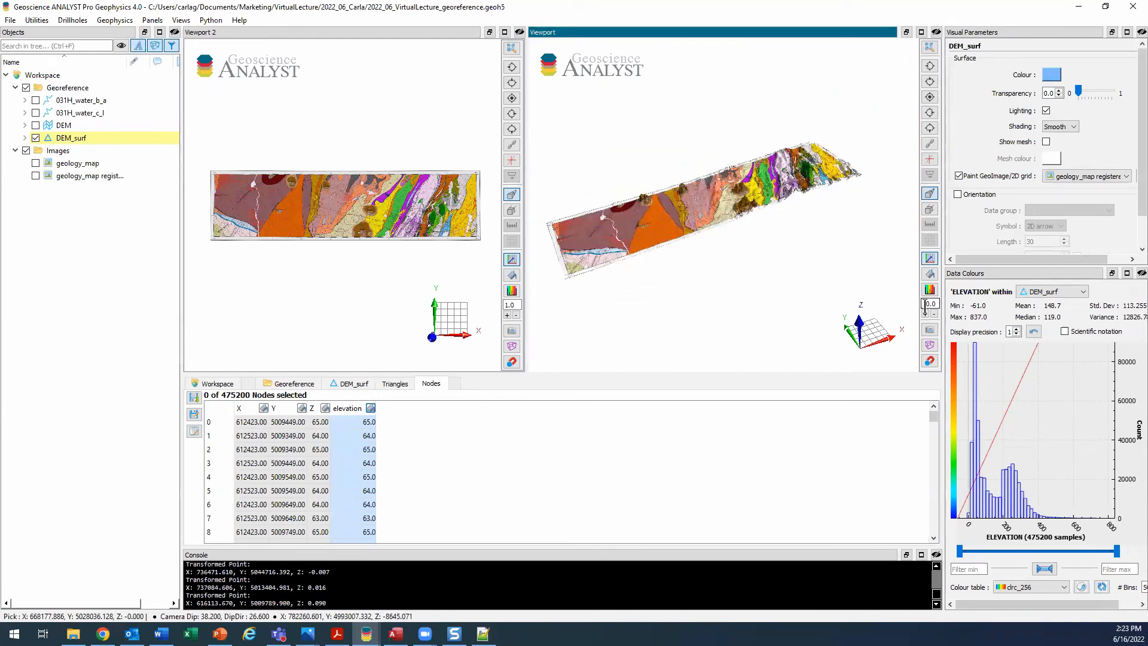
- Reset the original viewport's vertical exaggeration to 1 and return the painted surface to plan view
type("1")
key("Return")
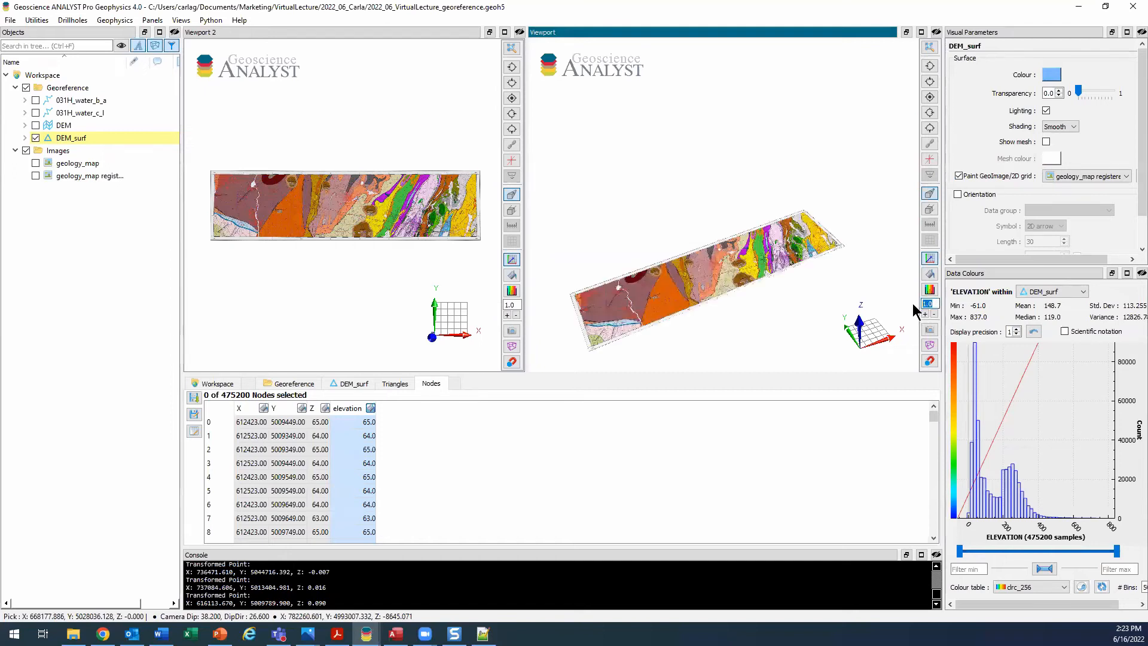
scroll(708, 233, "up", 6)
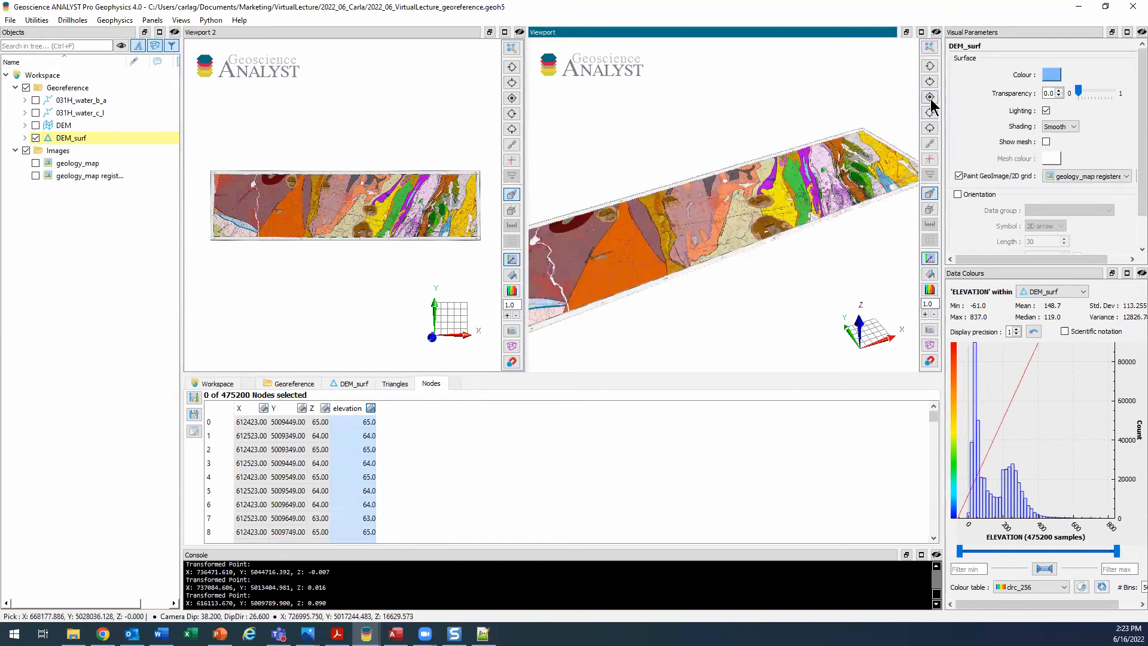
left_click(931, 99)
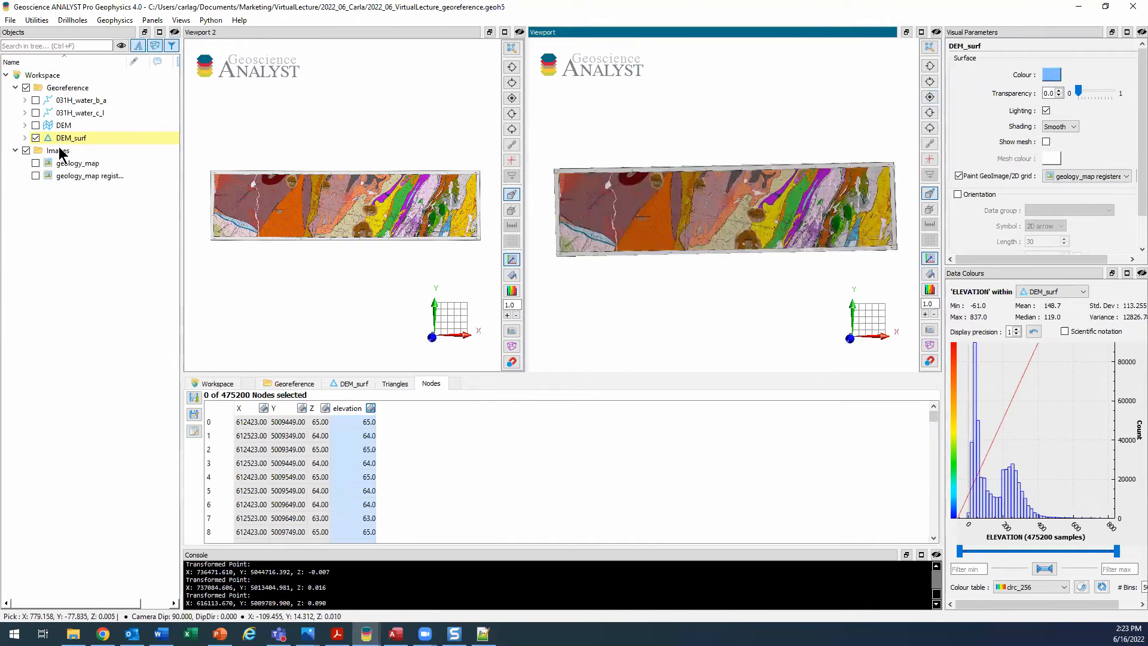
- Hide geology_map in Viewport 2, import cross_section.png from the Georeference folder, and return to the georeference workspace
left_click(281, 164)
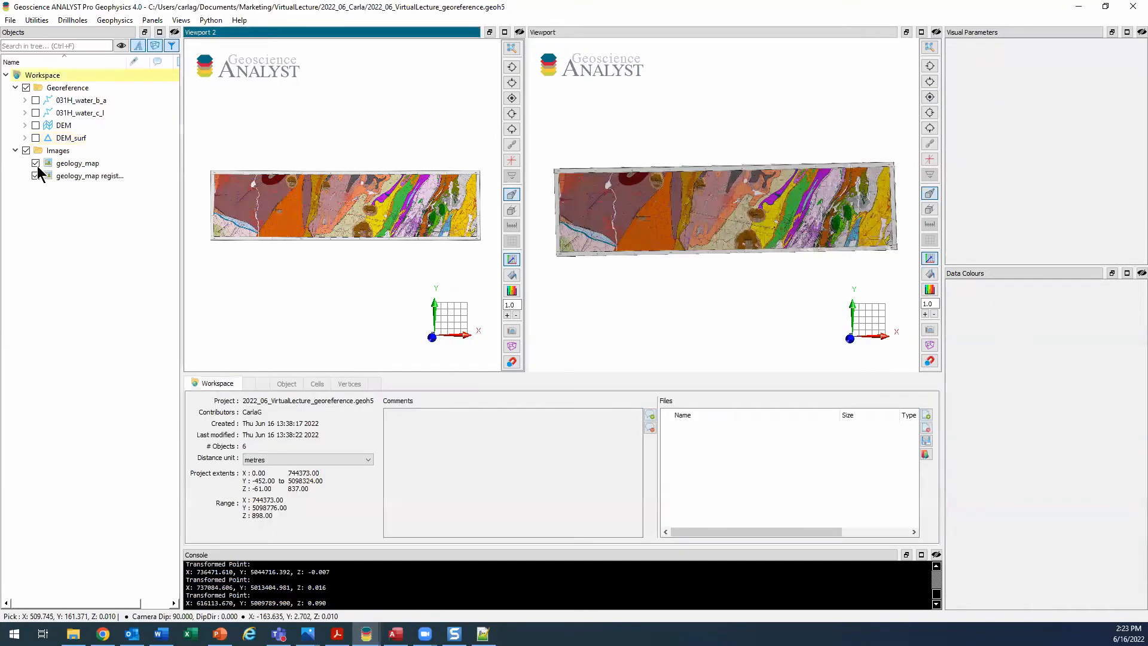
left_click(36, 163)
left_click(73, 634)
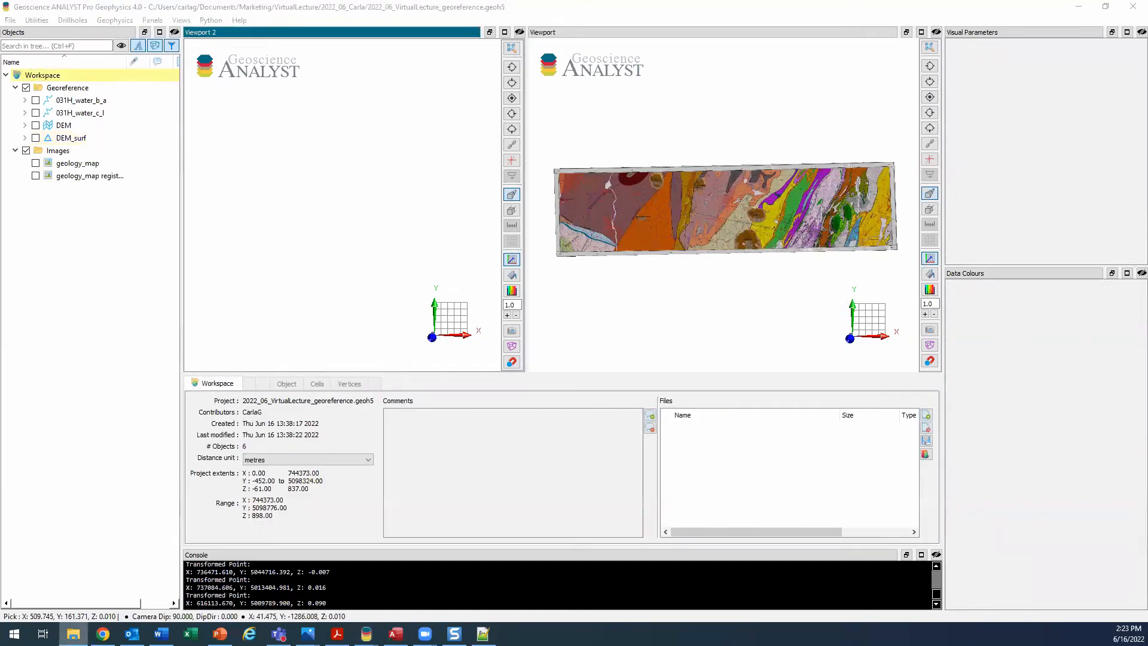
left_click(514, 470)
left_click_drag(551, 469, 246, 190)
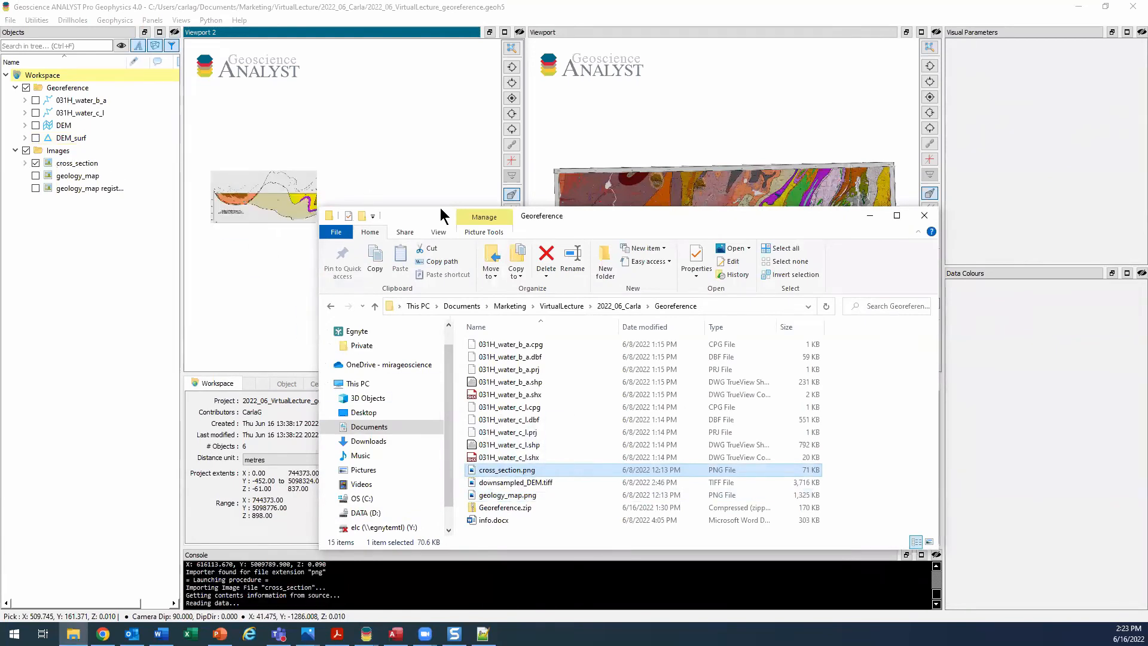
left_click(879, 220)
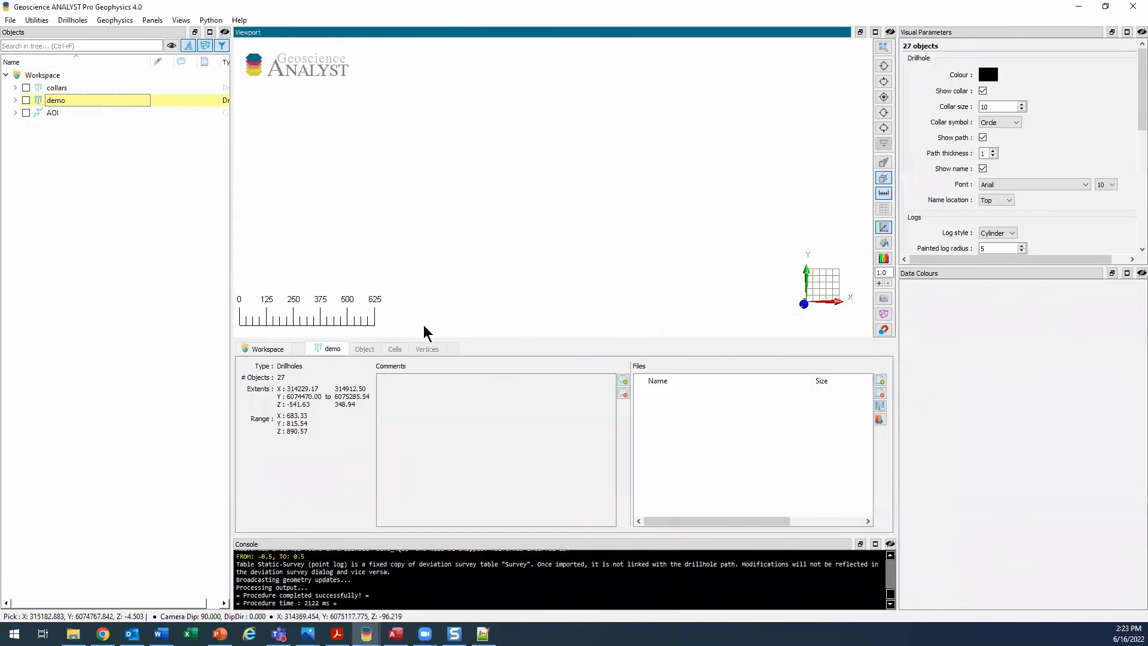
mouse_move(366, 634)
left_click(307, 579)
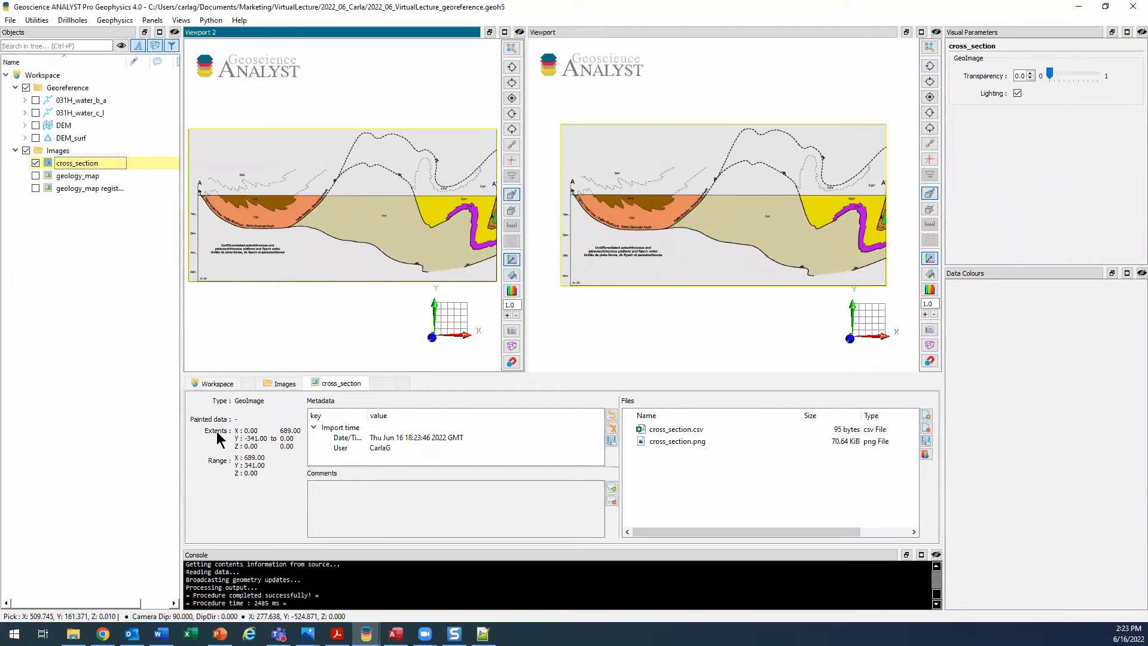
- Hide cross_section in the original viewport and select DEM_surf
left_click(586, 84)
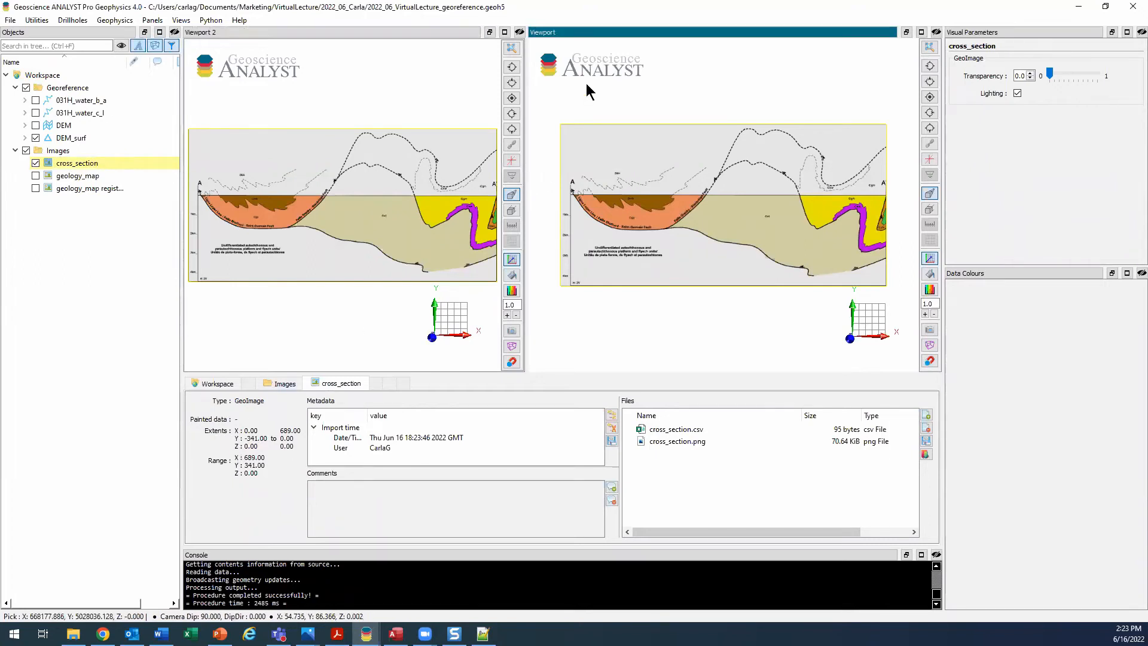
left_click(35, 163)
left_click(53, 138)
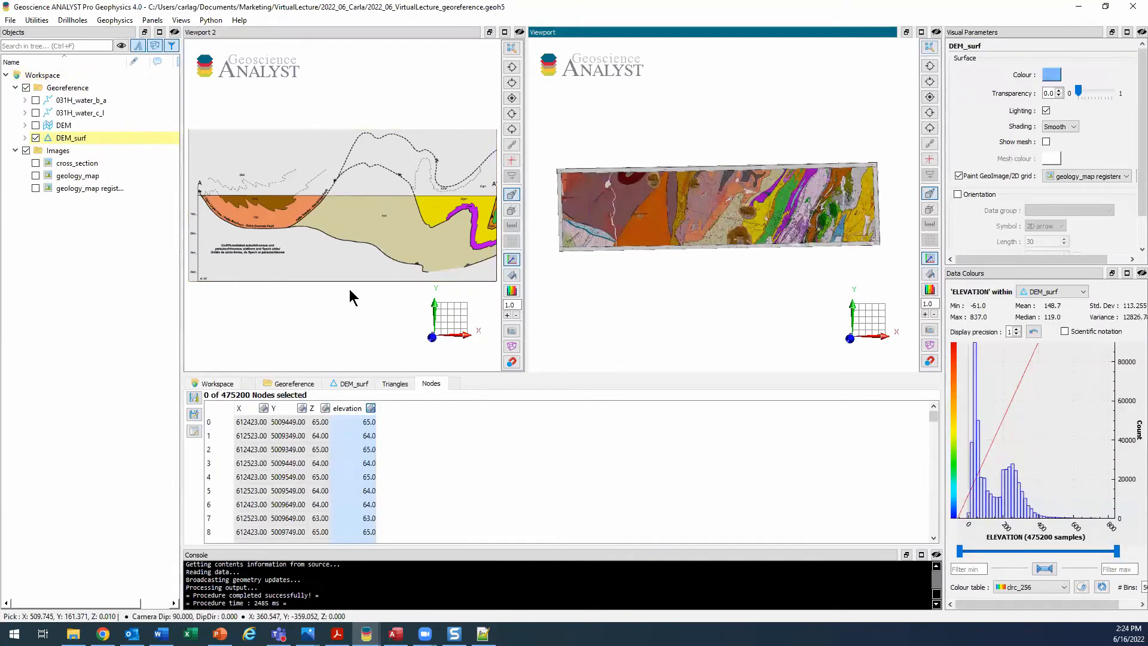
- Locate the A–A' section line on the painted map and open Geo-Reference to Landmarks for cross_section, keeping both viewports unobstructed
left_click_drag(646, 277, 661, 238)
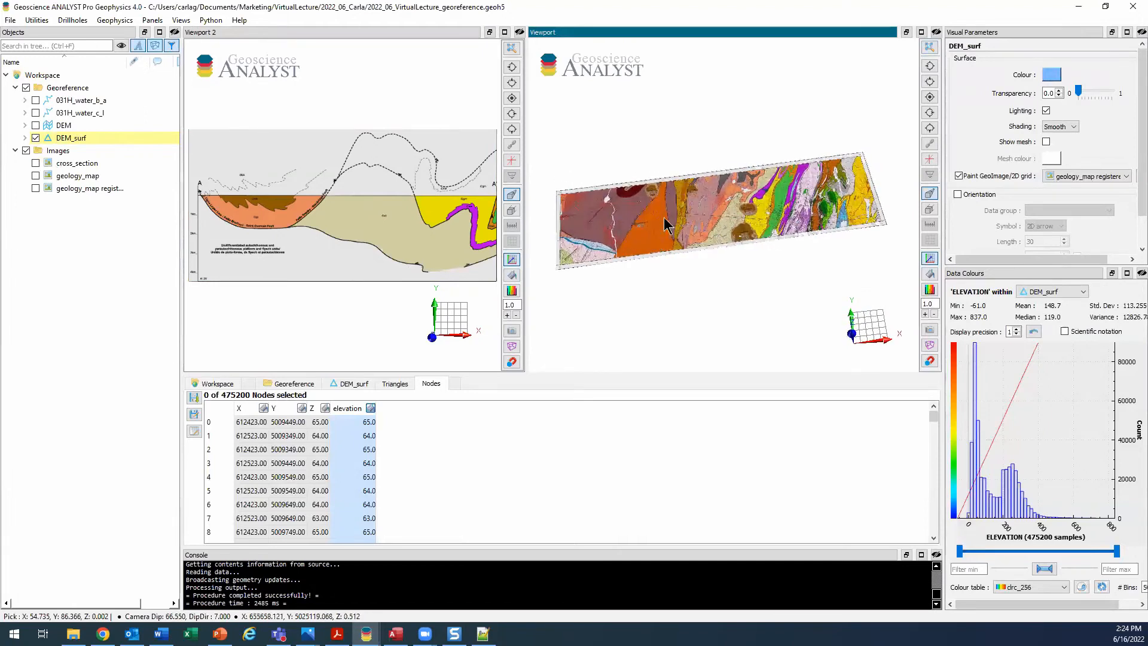
left_click(930, 100)
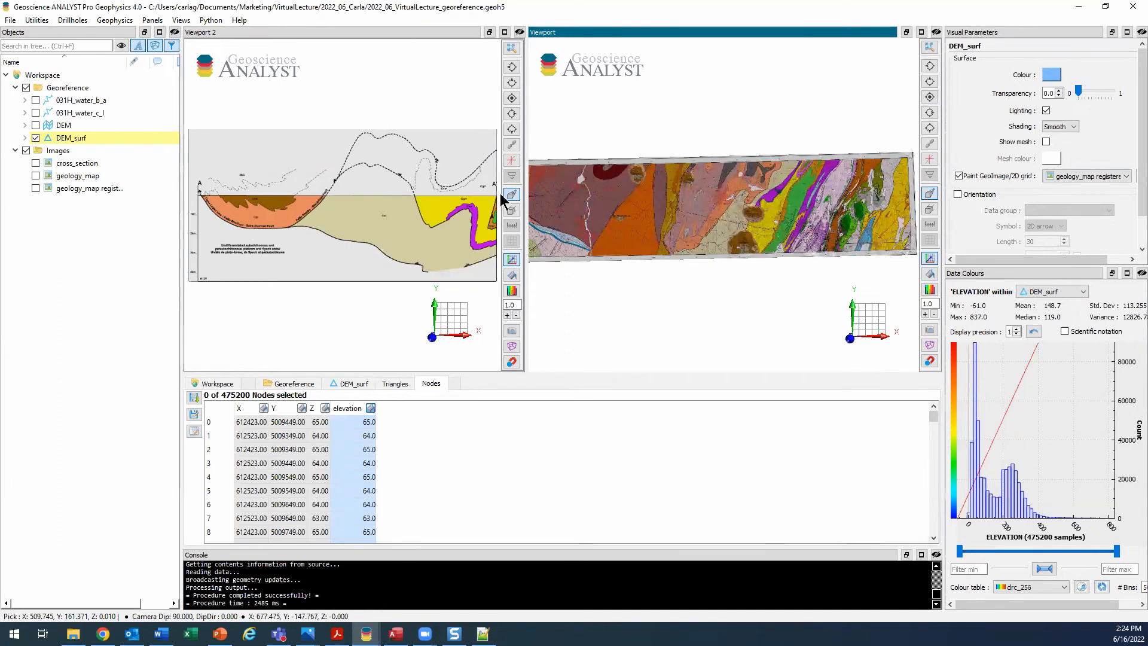
scroll(702, 245, "up", 5)
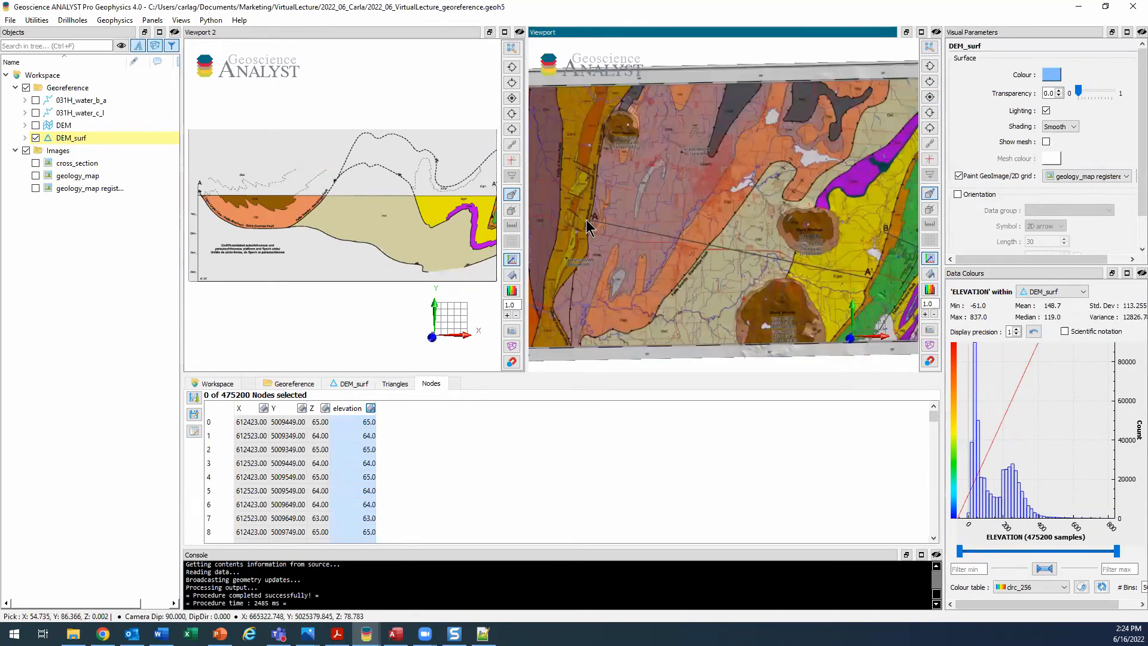
middle_click_drag(848, 299, 835, 265)
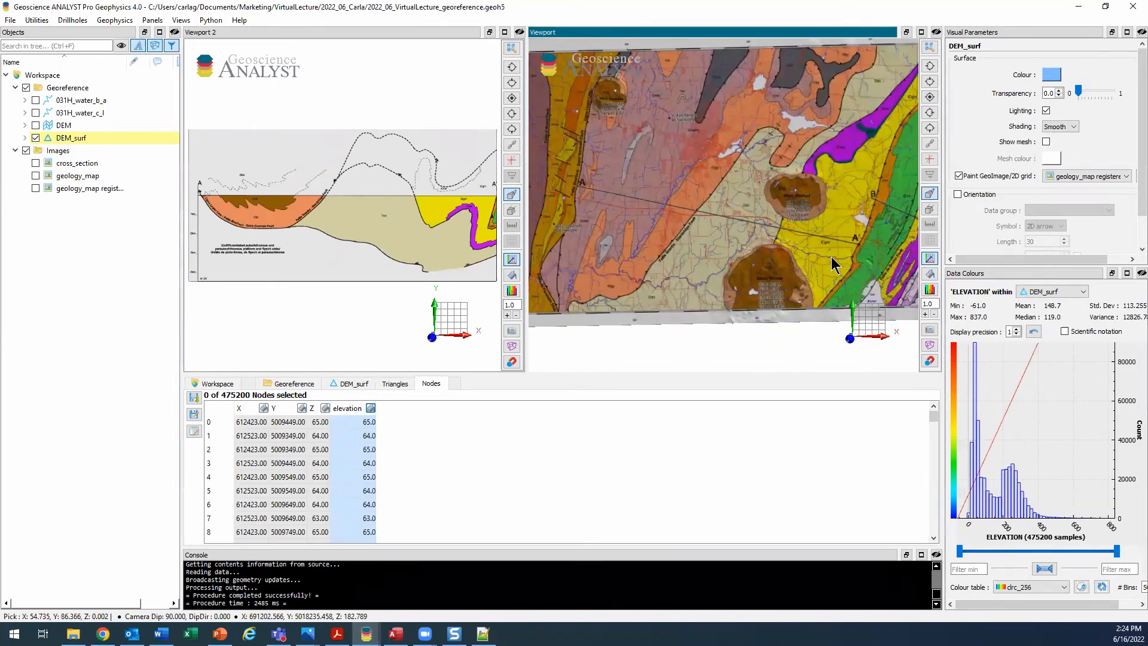
scroll(835, 265, "up", 1)
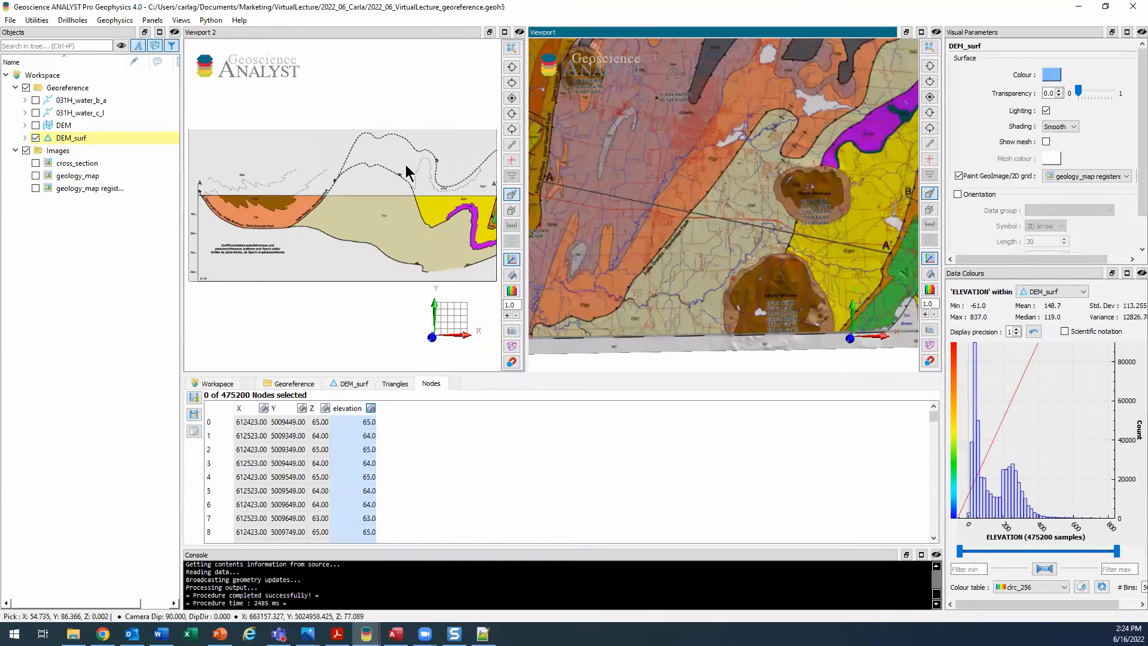
right_click(346, 182)
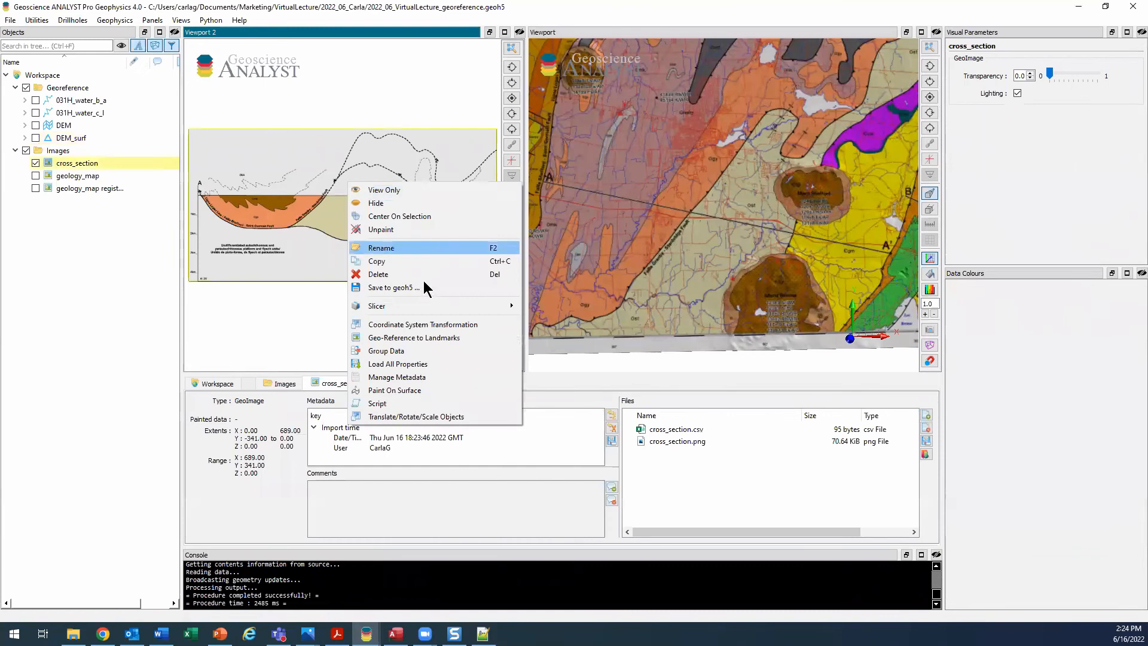
left_click(487, 338)
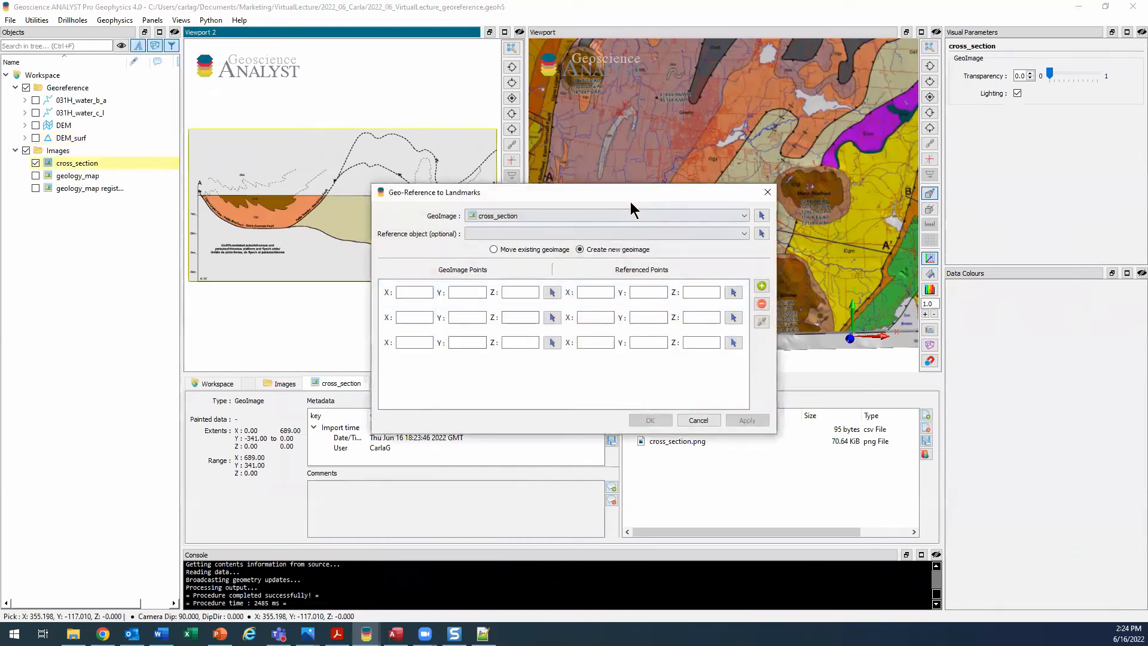
left_click_drag(553, 193, 557, 326)
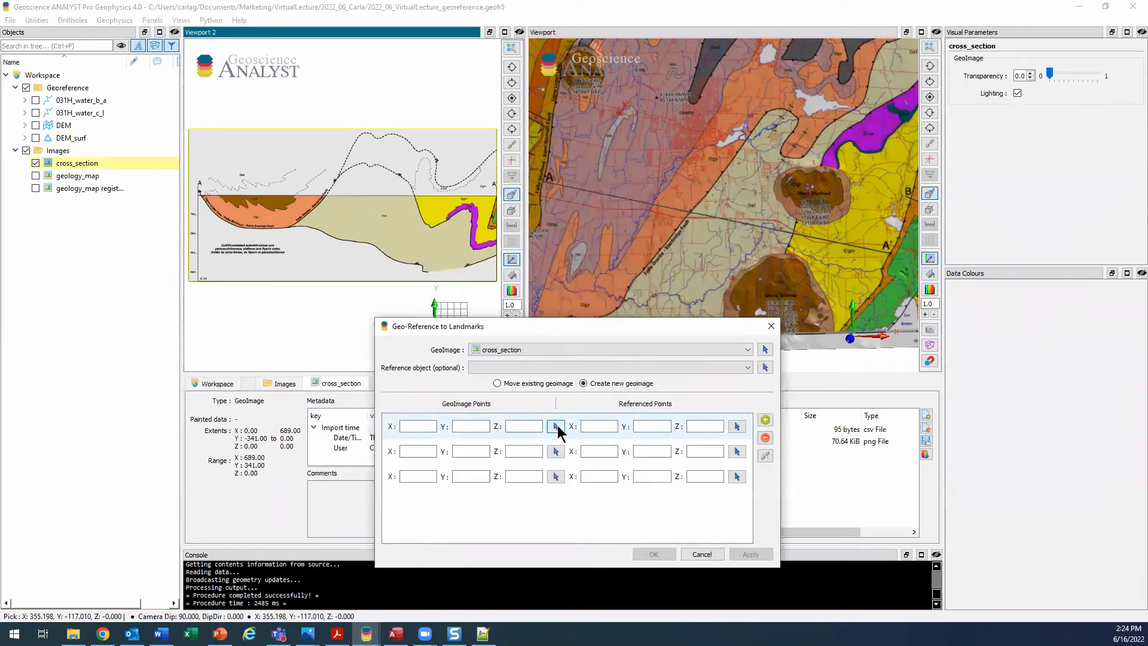
- Pick the first geoimage point on cross_section where the vertical scale at A meets the horizontal ground line
scroll(311, 222, "up", 5)
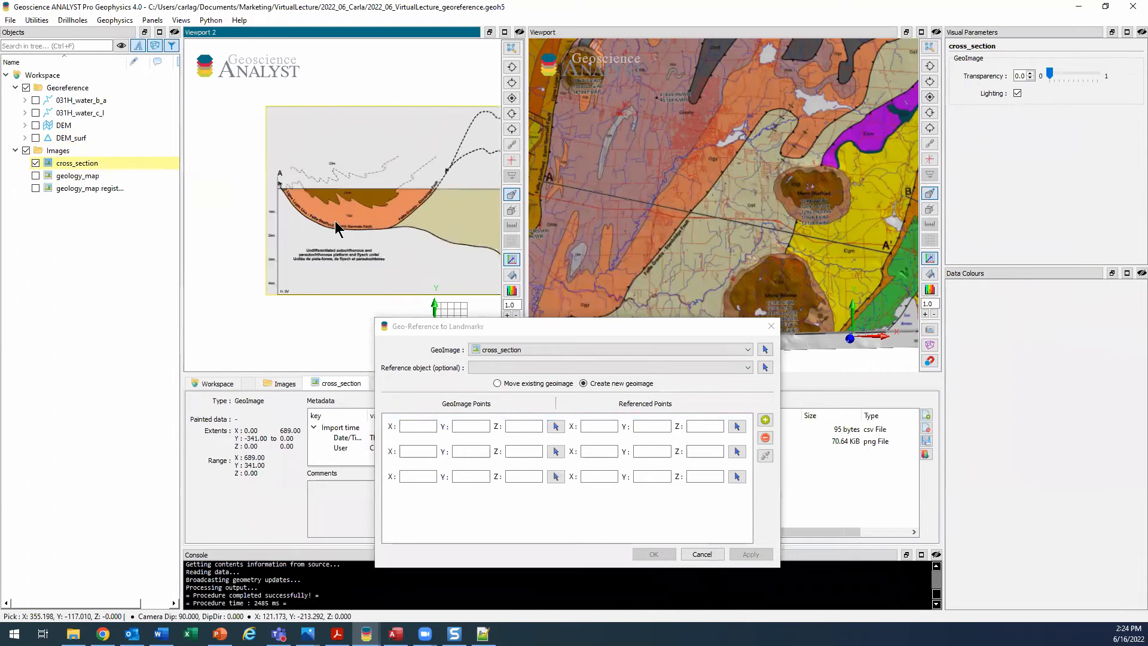
scroll(371, 228, "up", 4)
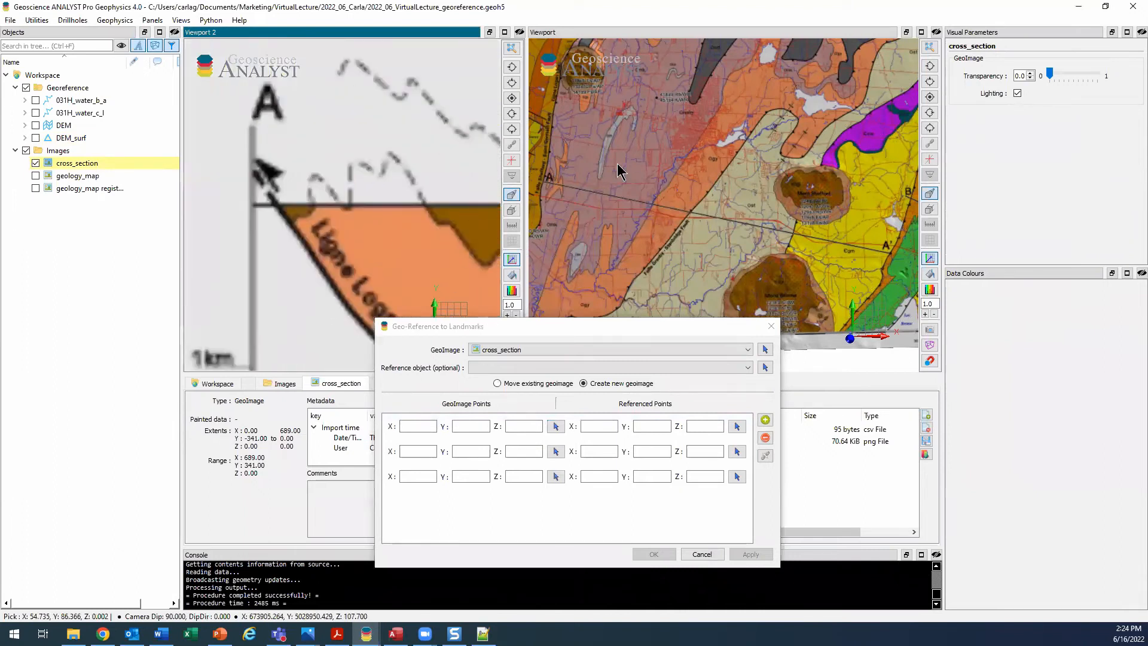
scroll(716, 207, "up", 4)
scroll(750, 210, "up", 4)
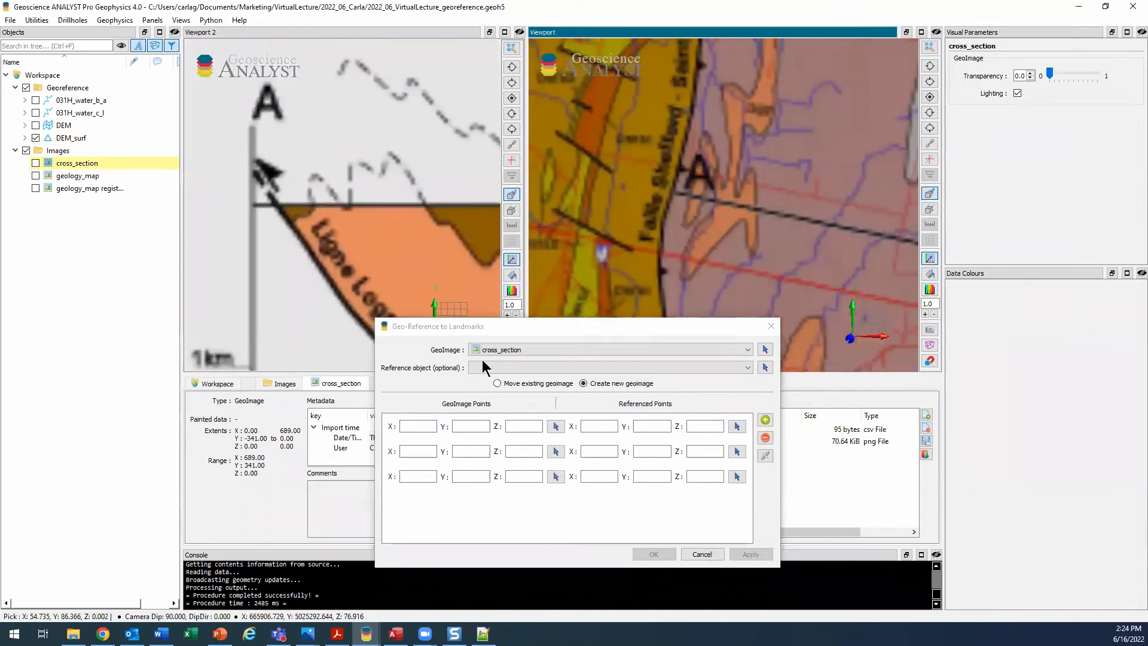
left_click(555, 426)
left_click(250, 204)
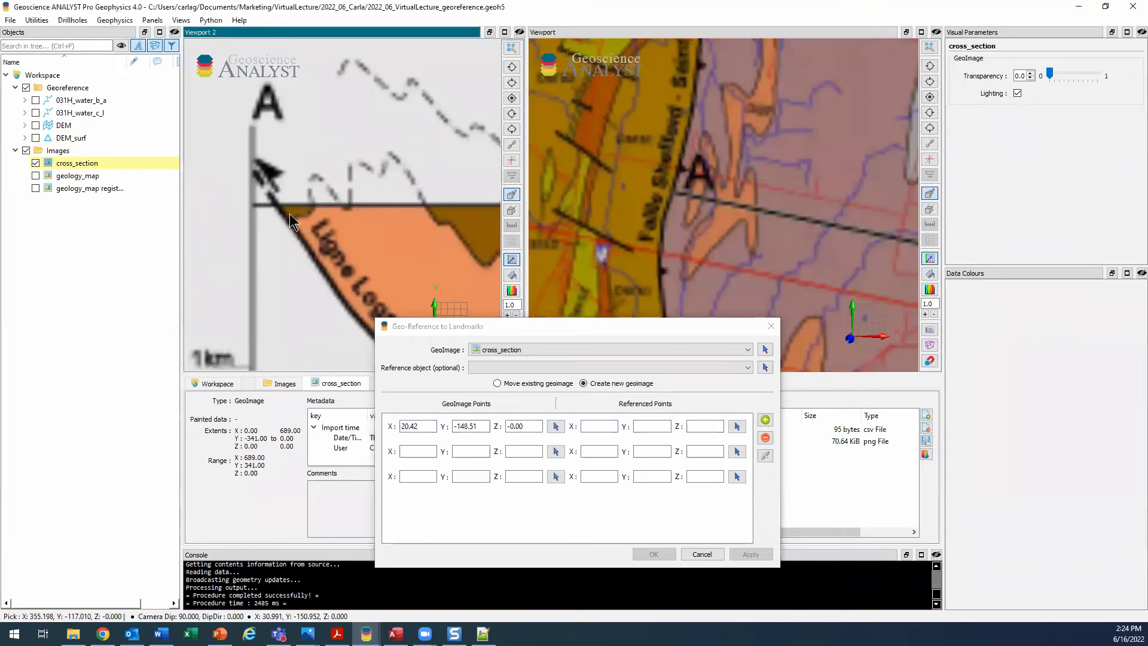
- Reference the first point to the A end of the section line on the map, and pick the second geoimage point at the 4km scale mark
left_click(736, 426)
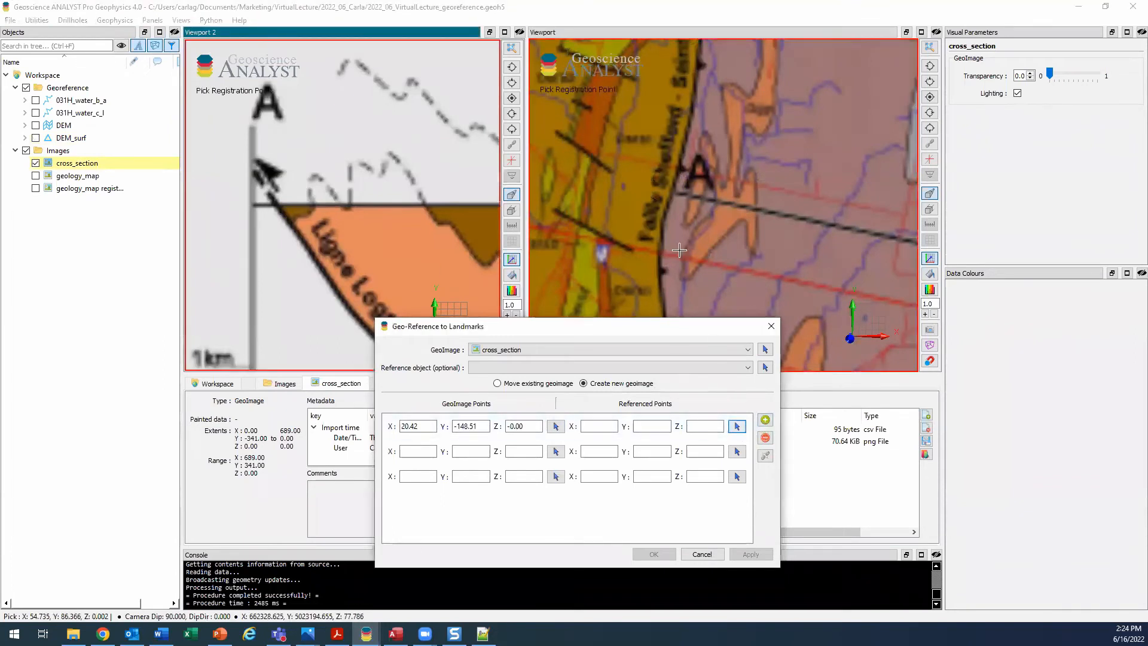
left_click(673, 191)
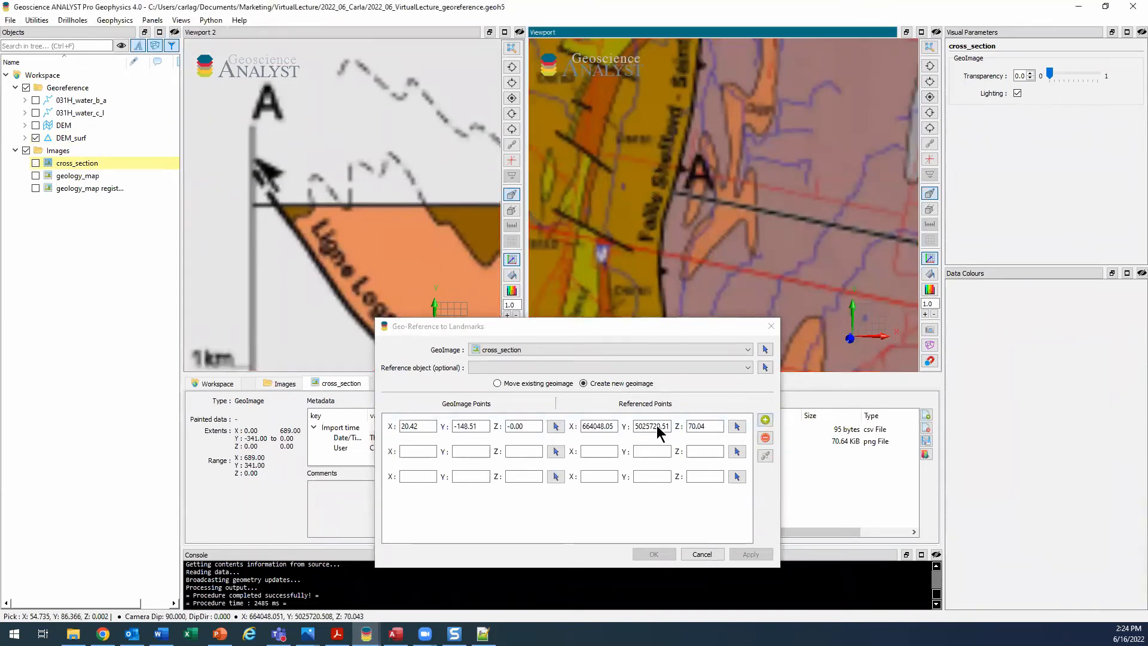
scroll(377, 232, "down", 5)
scroll(353, 278, "down", 3)
middle_click_drag(352, 278, 366, 221)
scroll(365, 220, "up", 5)
middle_click_drag(337, 257, 362, 196)
scroll(362, 197, "up", 3)
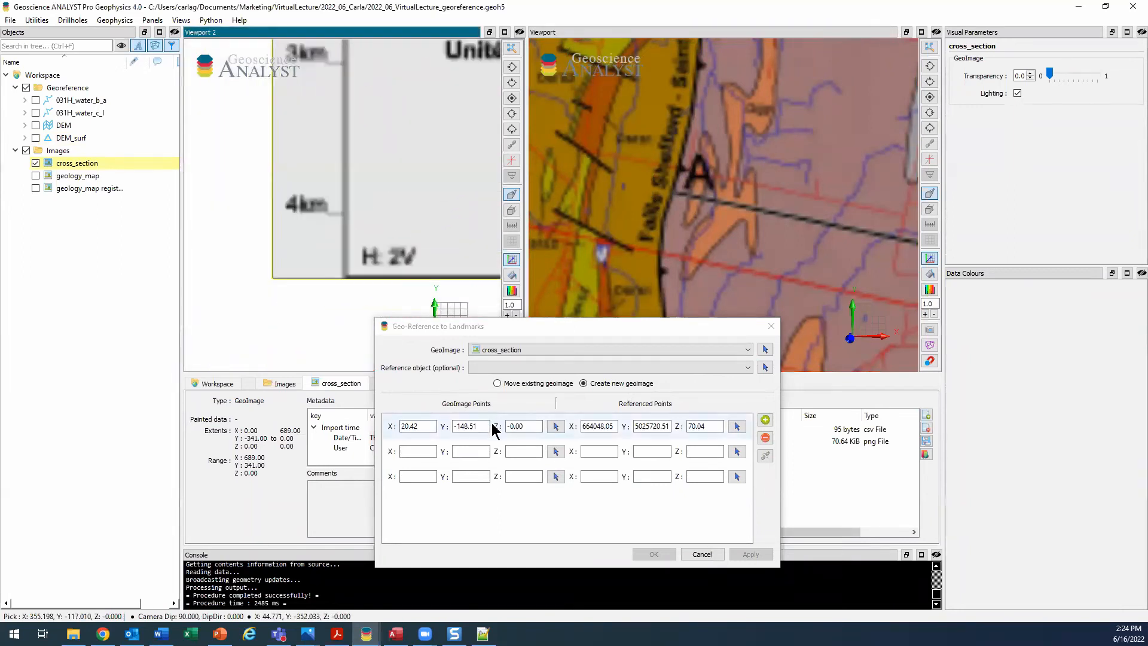
left_click(556, 451)
left_click(344, 214)
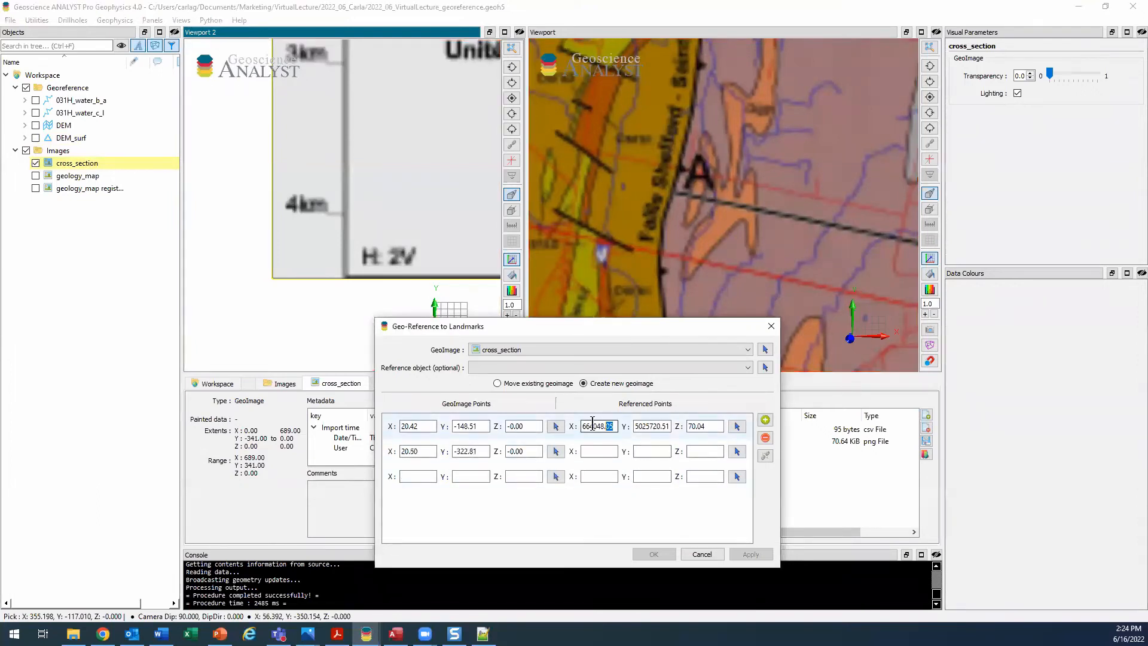
- Give the second referenced point the first point's X 664048.05 and Y 5025720.51, with Z set to -4000
left_click(600, 450)
type("664048.05")
double_click(650, 426)
key("ctrl+c")
left_click(652, 451)
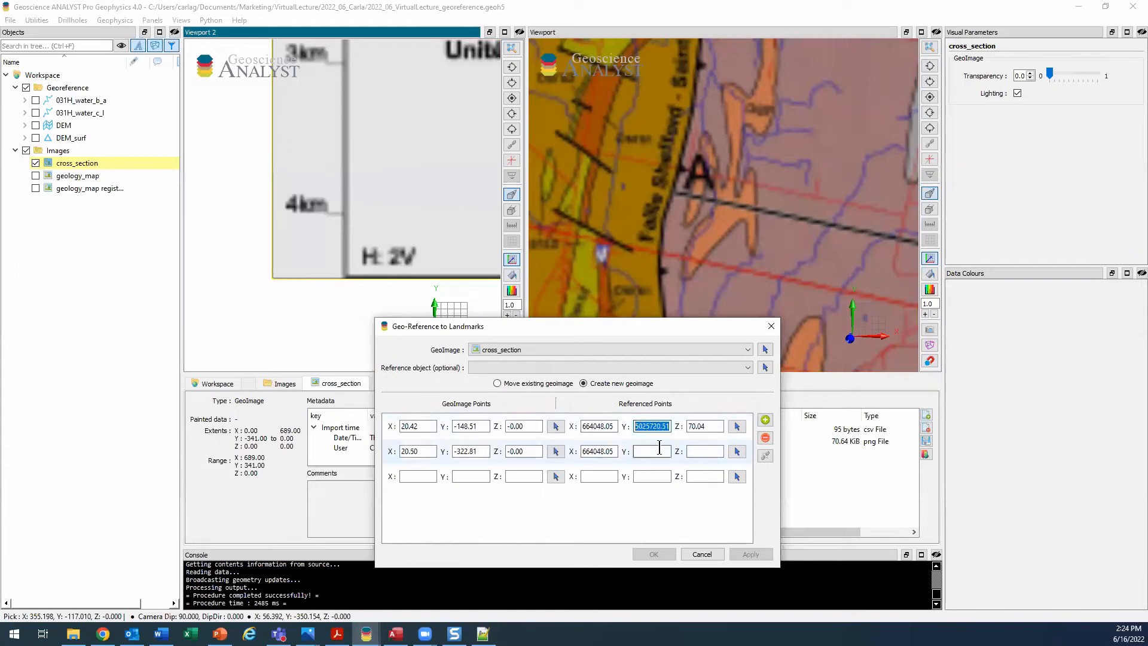
key("ctrl+v")
left_click(707, 451)
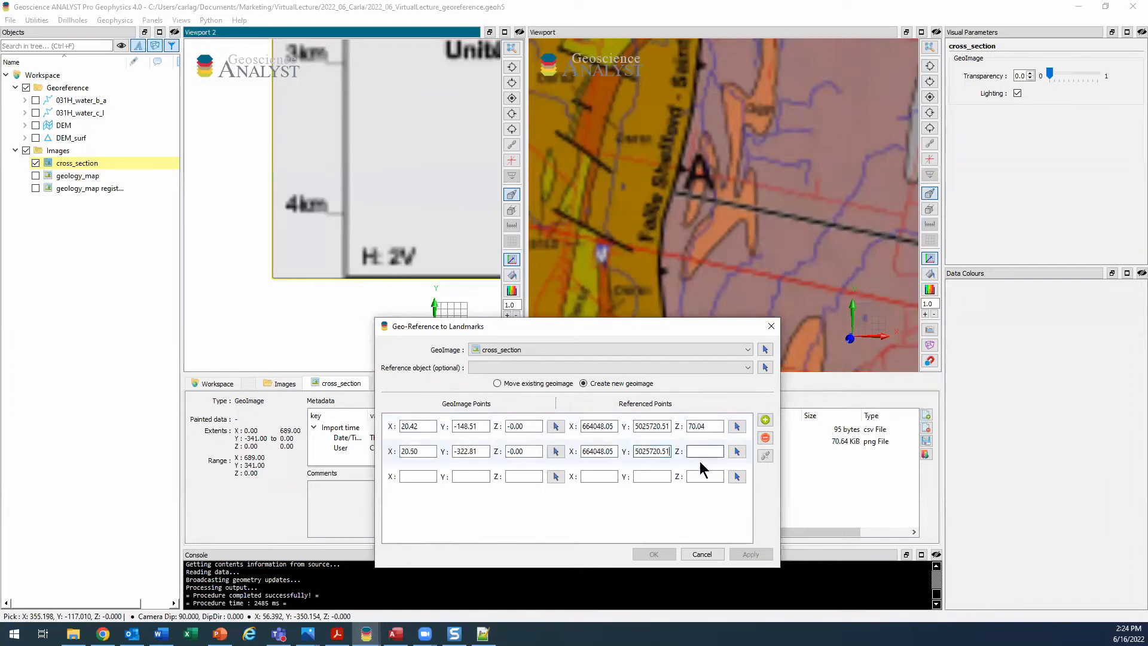
type("-4000")
- Pick the third geoimage point on cross_section where the horizontal ground line meets the image edge at A'
left_click(413, 476)
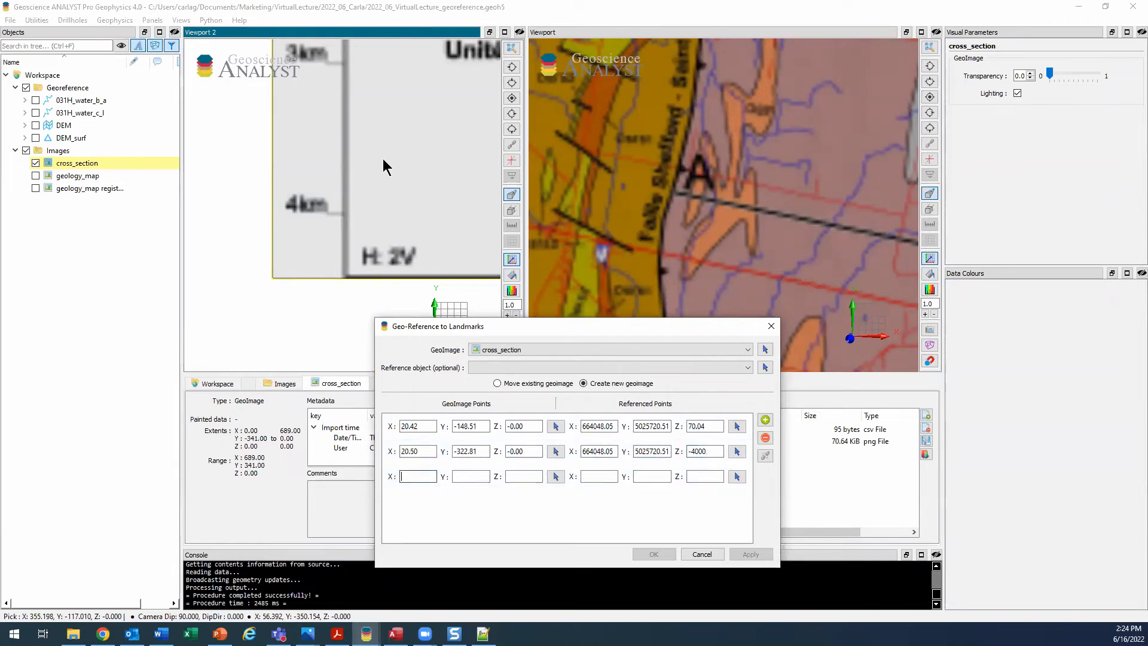
scroll(386, 173, "down", 3)
scroll(386, 173, "down", 4)
middle_click_drag(386, 173, 168, 244)
scroll(397, 205, "up", 3)
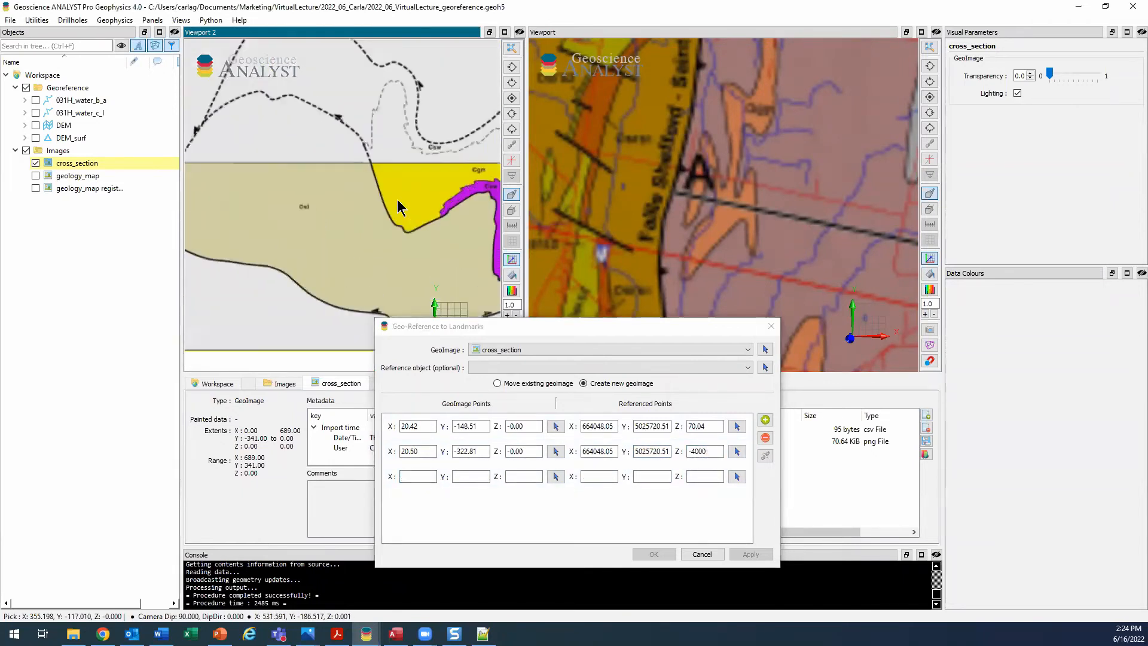
middle_click_drag(397, 205, 181, 224)
scroll(358, 218, "up", 5)
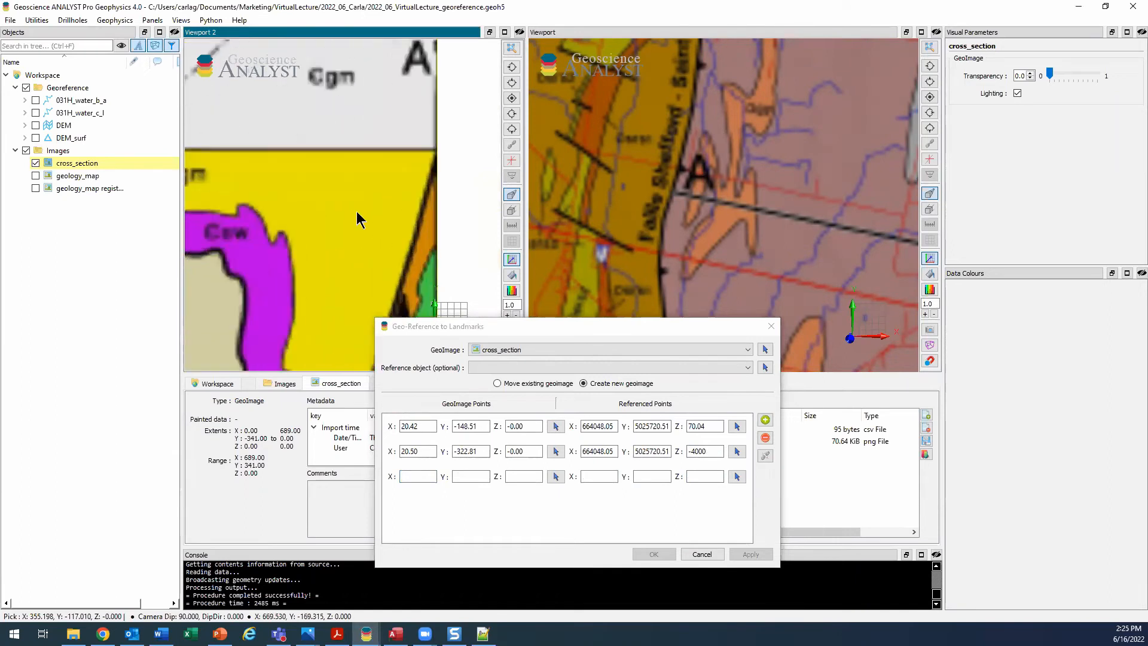
left_click(555, 476)
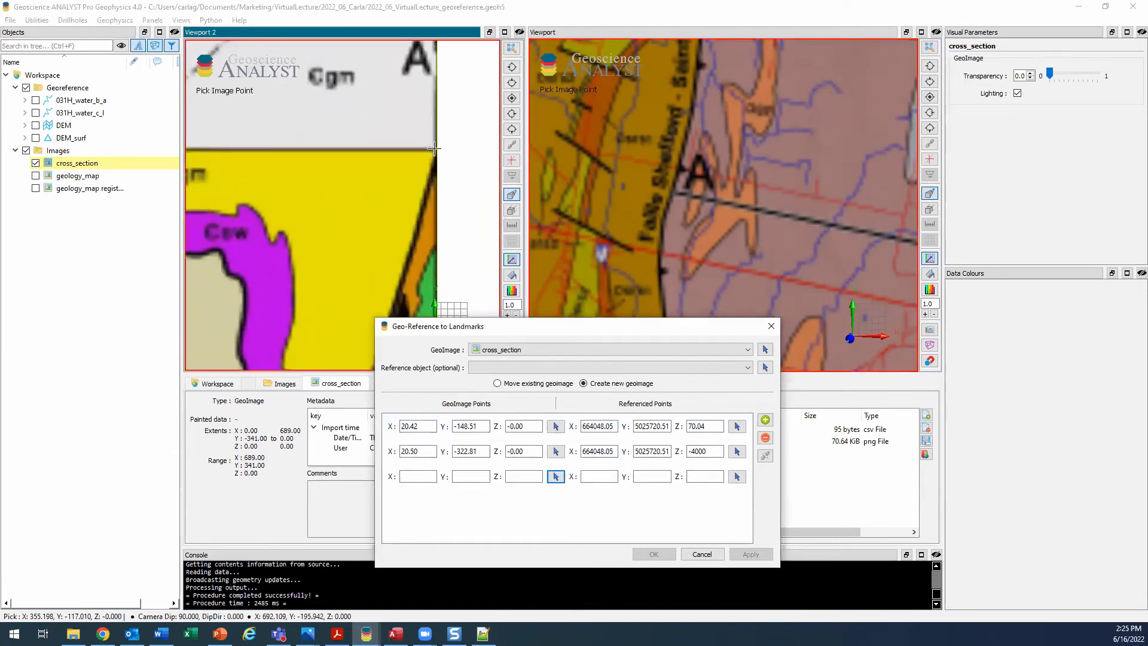
left_click(434, 148)
- Pick the third referenced point at the A' end of the section line on the map and apply the registration as a new geoimage
scroll(607, 191, "down", 5)
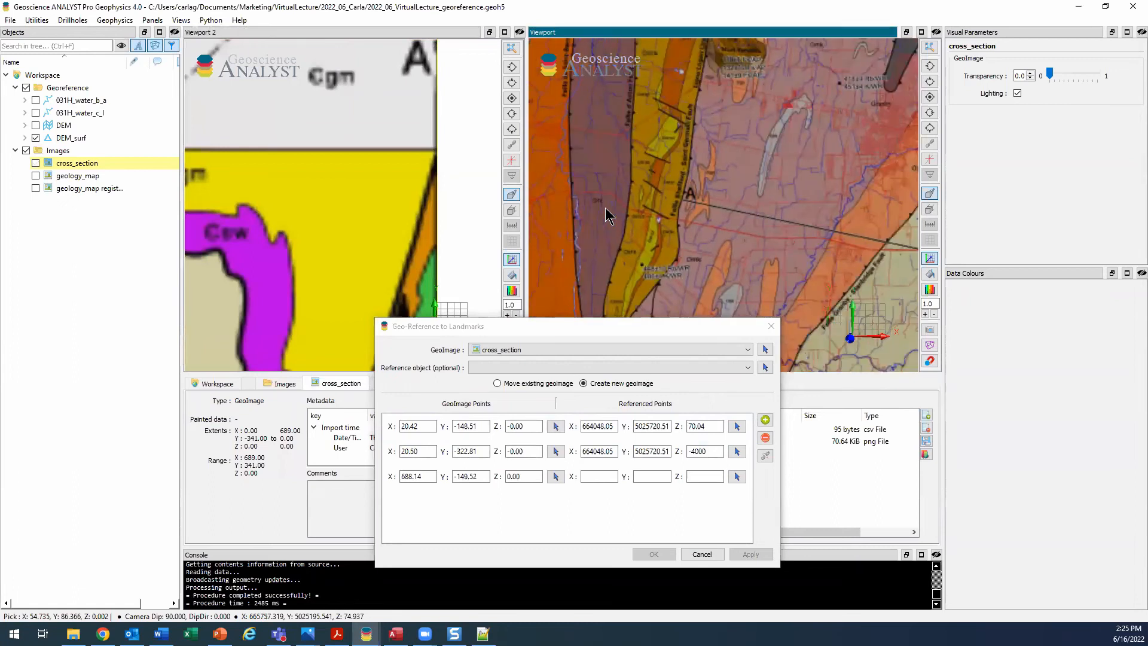
middle_click_drag(885, 254, 688, 175)
scroll(809, 207, "up", 7)
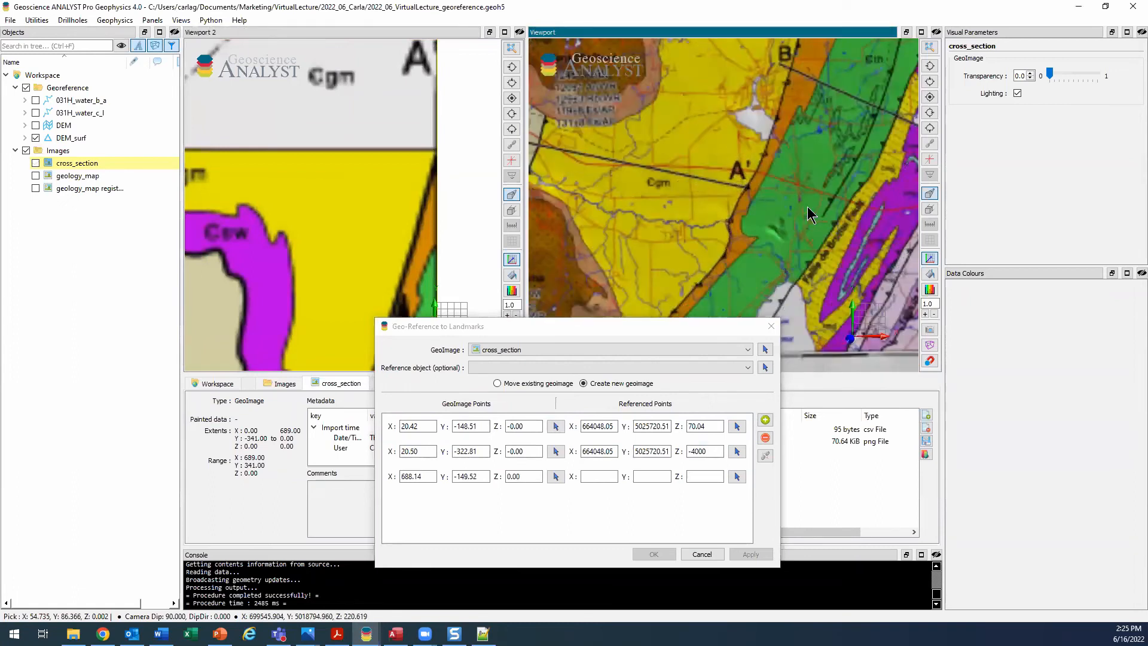
scroll(746, 232, "up", 3)
left_click(738, 477)
left_click(726, 207)
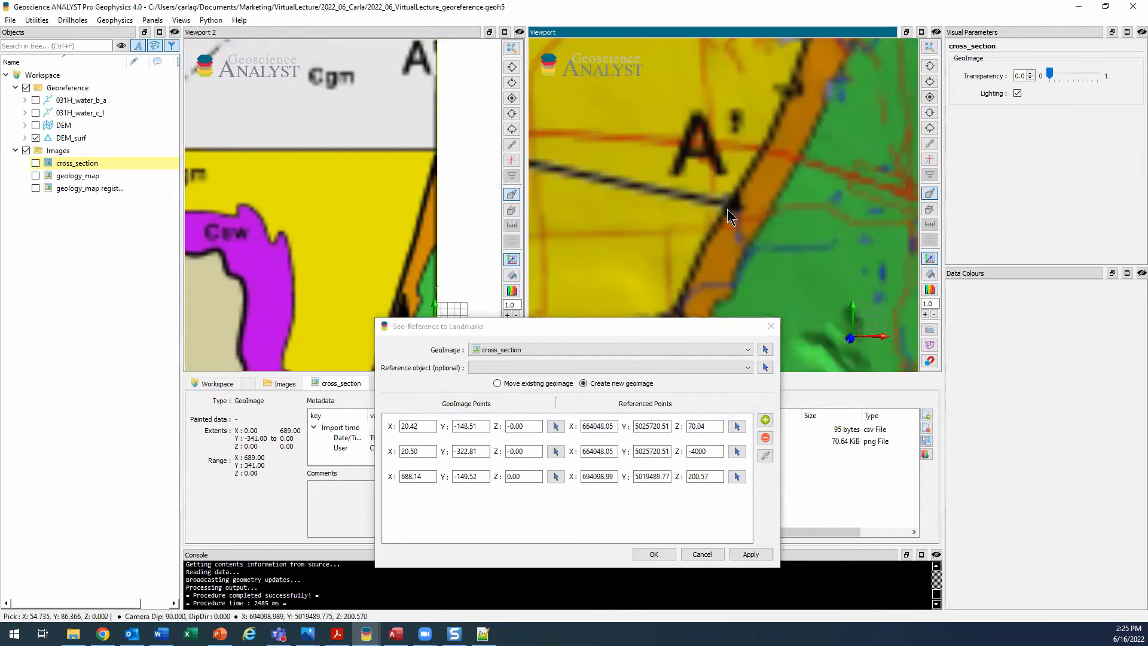
left_click(751, 554)
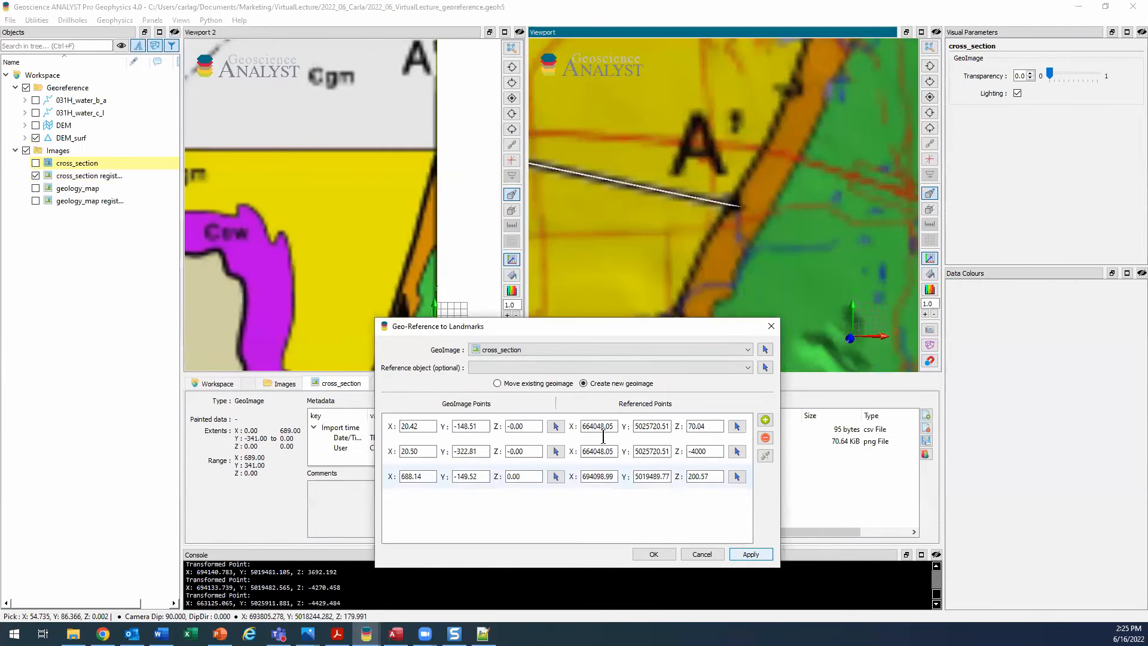
- Hide Viewport 2 and examine in 3D how the registered cross-section sits beneath the draped geological map, keeping the landmark points accessible
left_click_drag(584, 333, 413, 450)
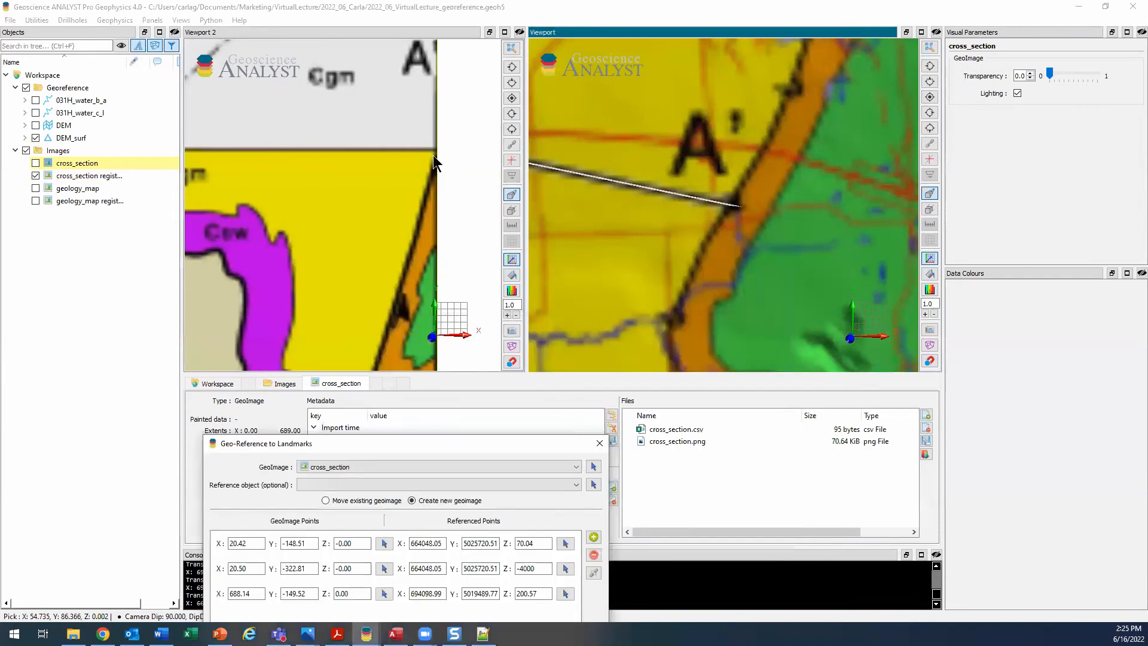
left_click(519, 32)
left_click_drag(519, 245, 542, 206)
scroll(541, 207, "down", 8)
middle_click_drag(541, 206, 594, 170)
left_click_drag(513, 305, 518, 267)
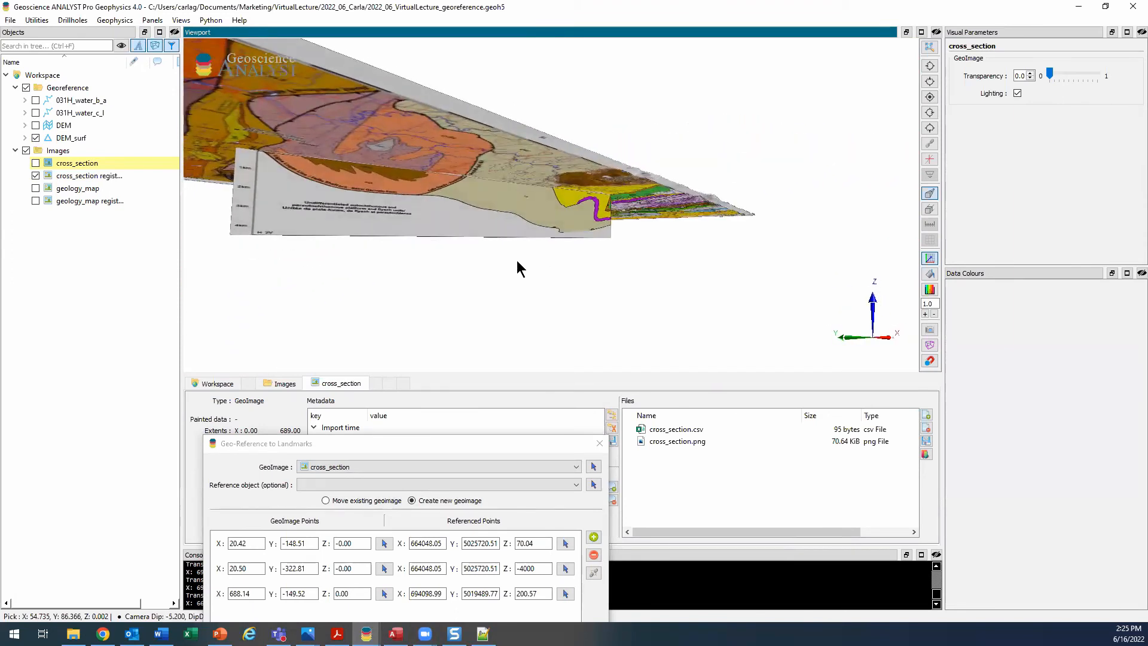
left_click_drag(403, 205, 455, 228)
left_click_drag(523, 163, 530, 225)
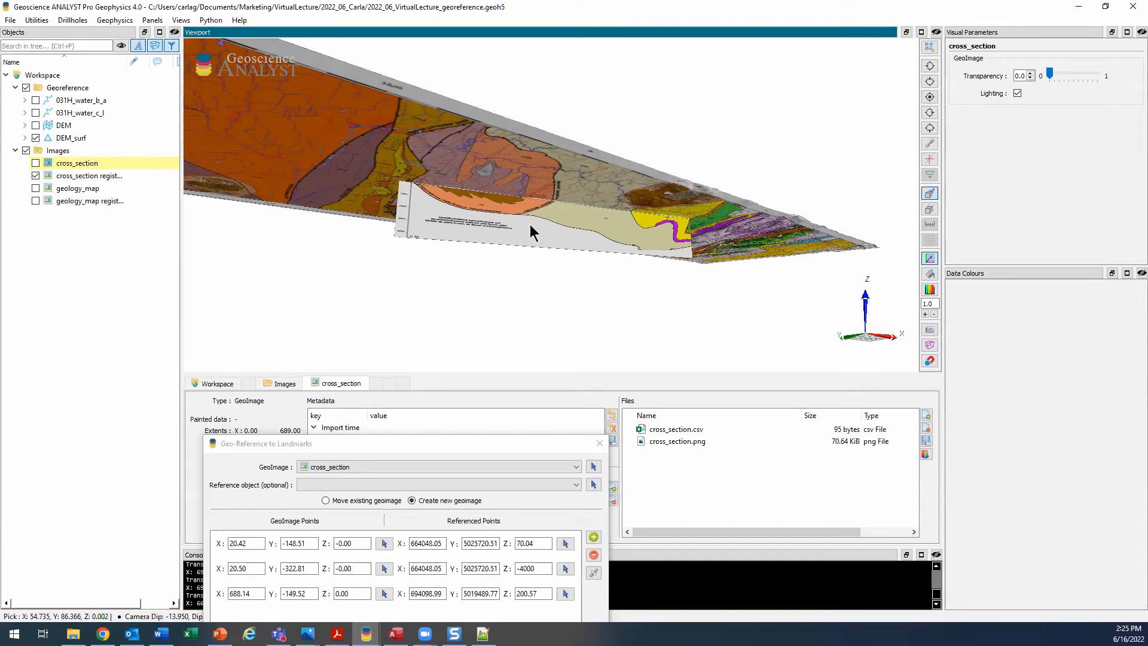
left_click(410, 447)
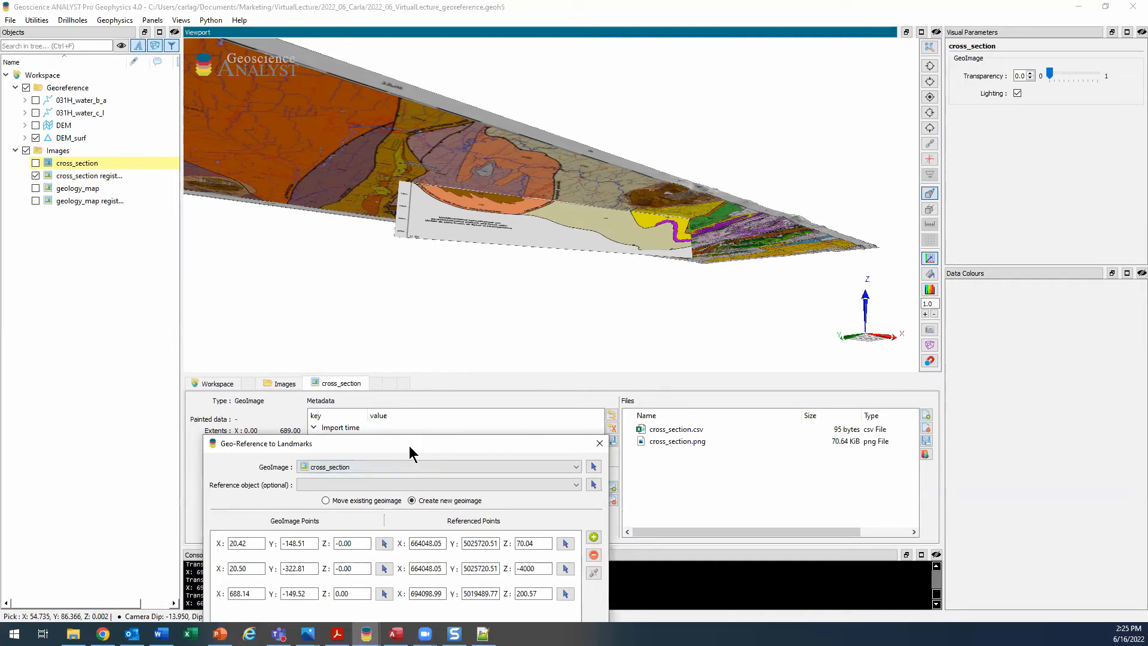
left_click_drag(409, 446, 406, 297)
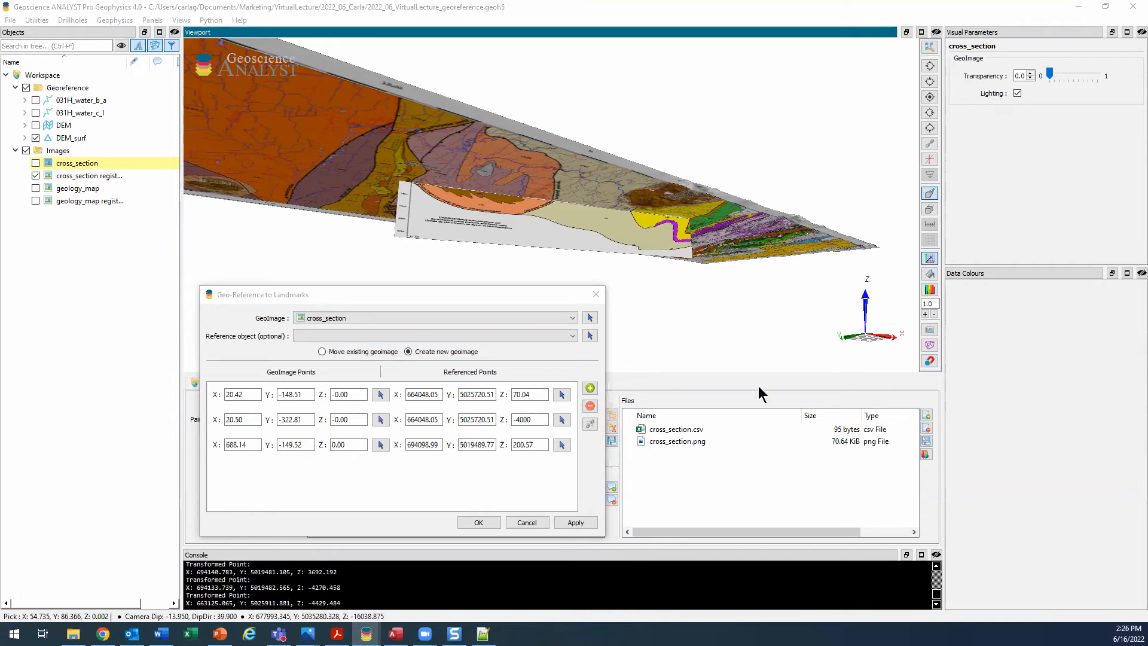
left_click(73, 634)
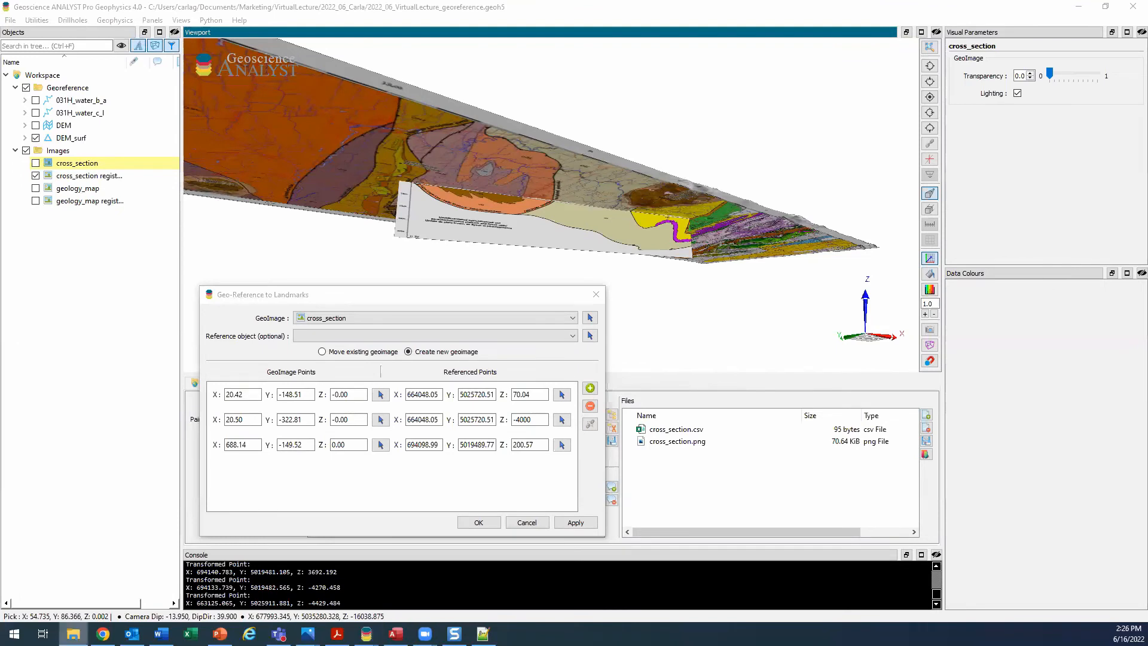
left_click(361, 498)
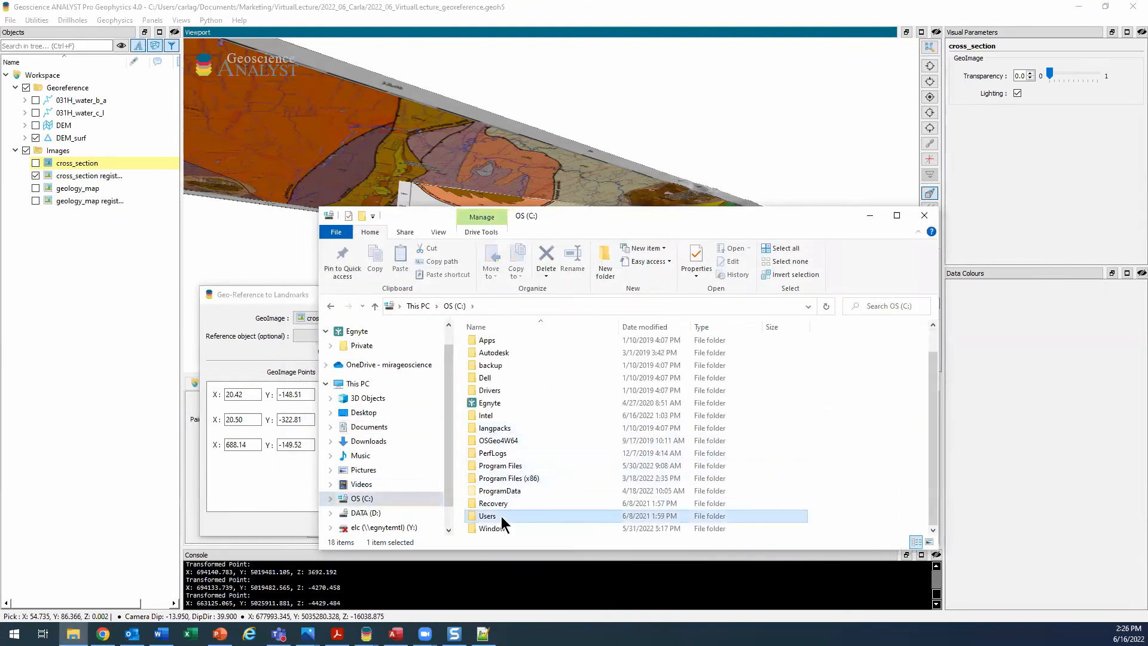
double_click(501, 515)
double_click(519, 371)
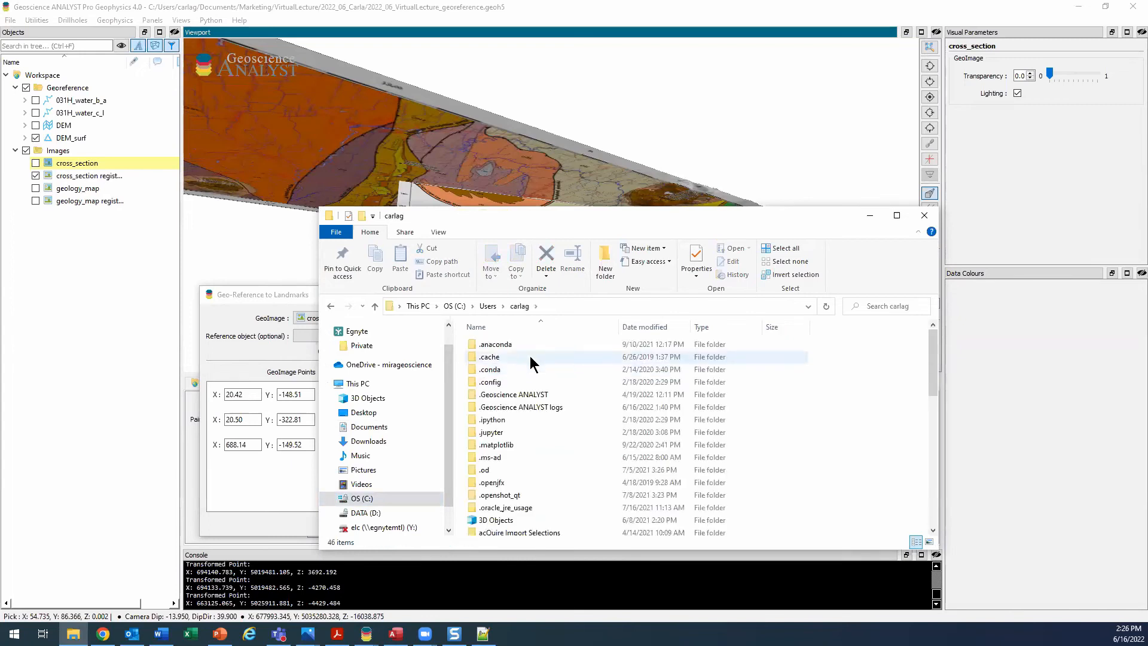
double_click(556, 409)
left_click(649, 307)
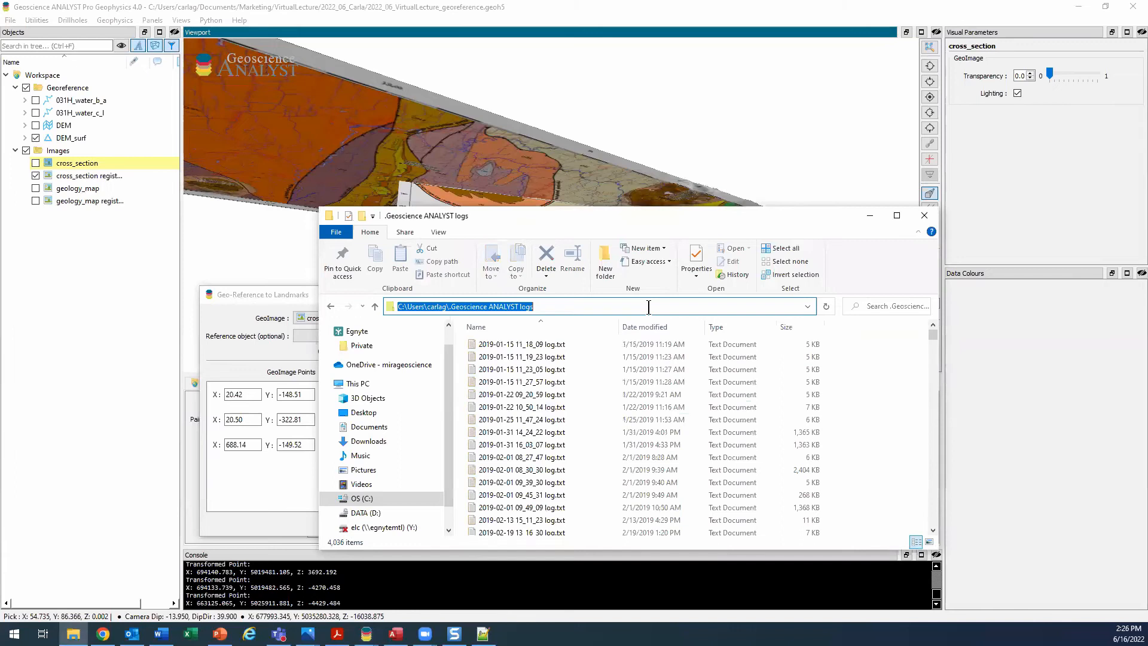
left_click(649, 307)
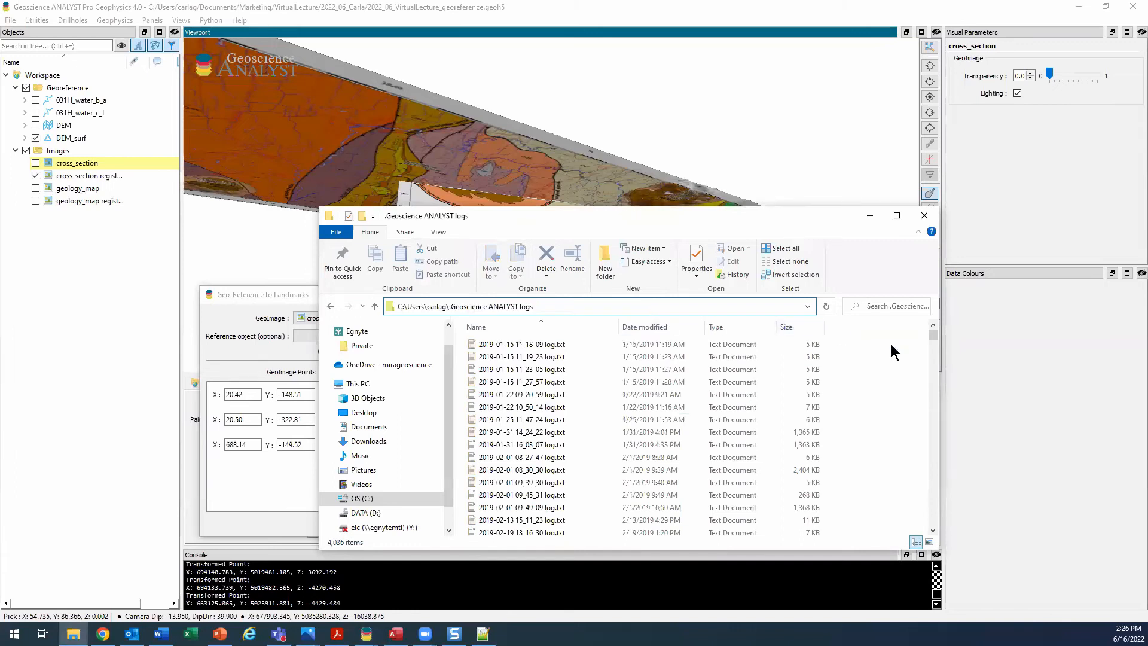
left_click_drag(935, 343, 931, 541)
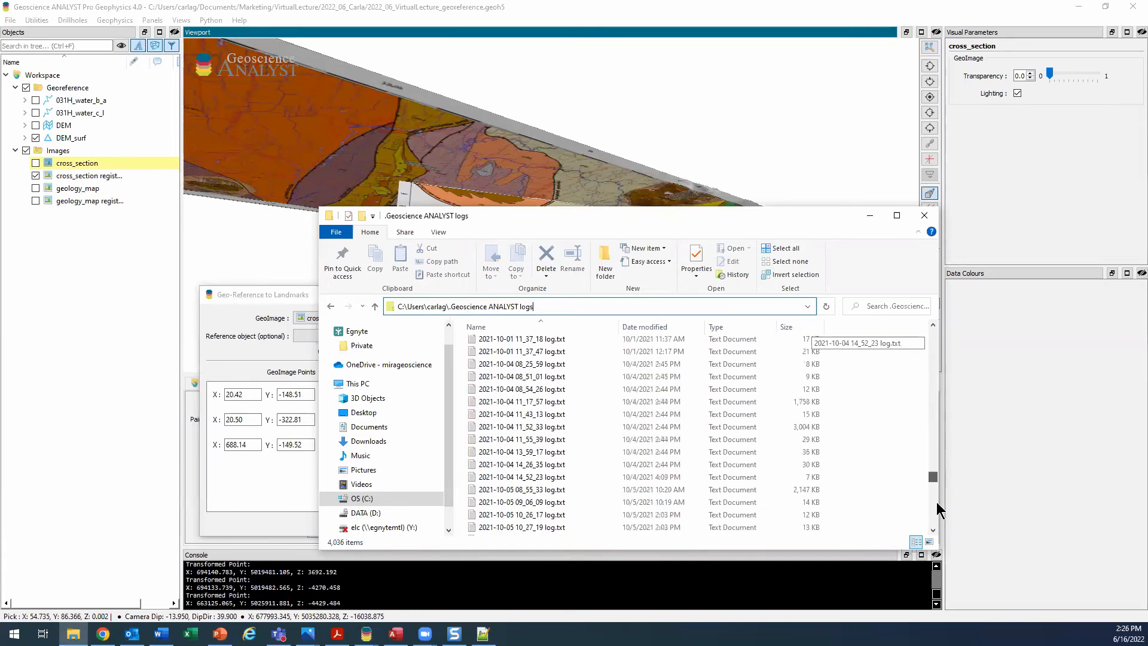
left_click(577, 530)
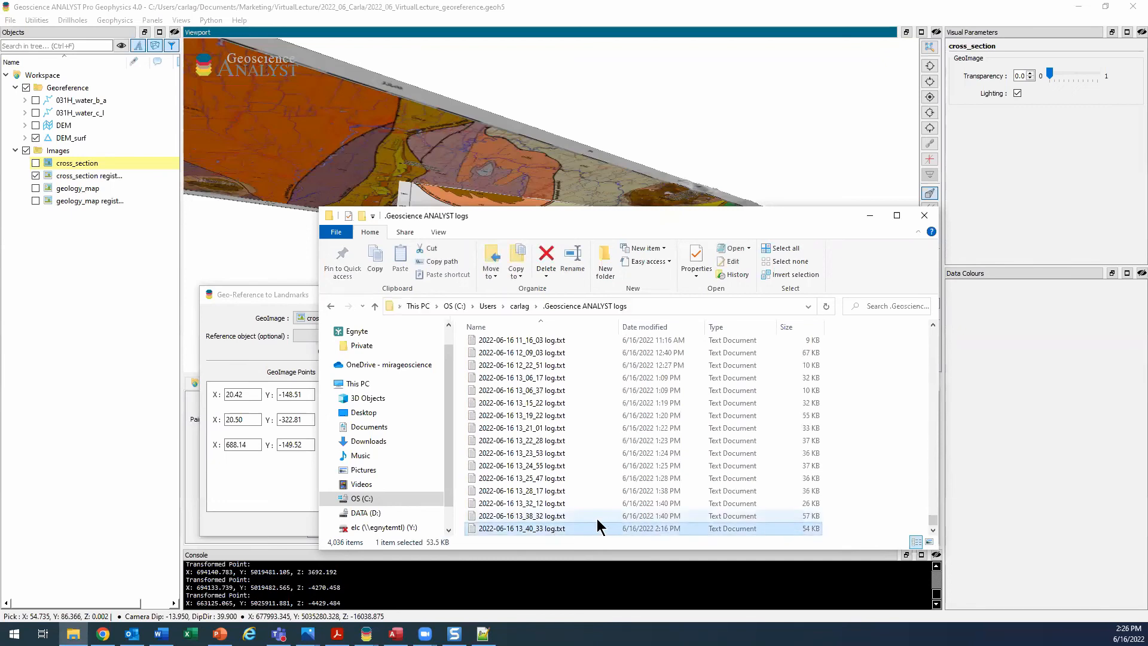
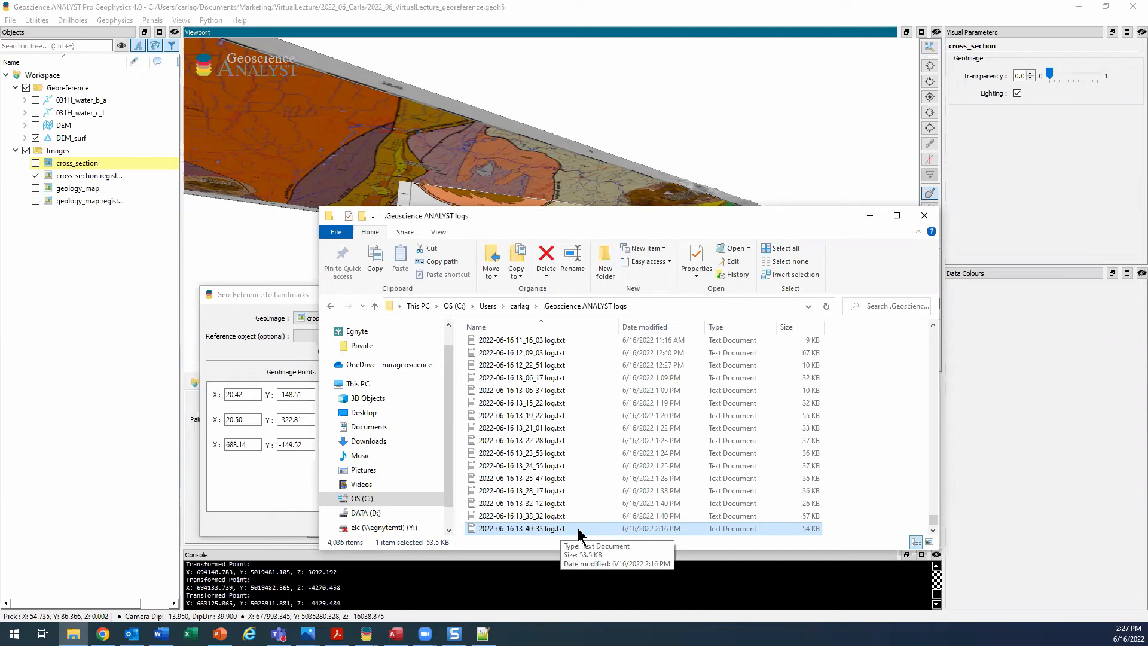
- Minimize File Explorer, switch to the other Geoscience ANALYST window with the drillhole workspace, and show the demo drillholes
left_click(870, 216)
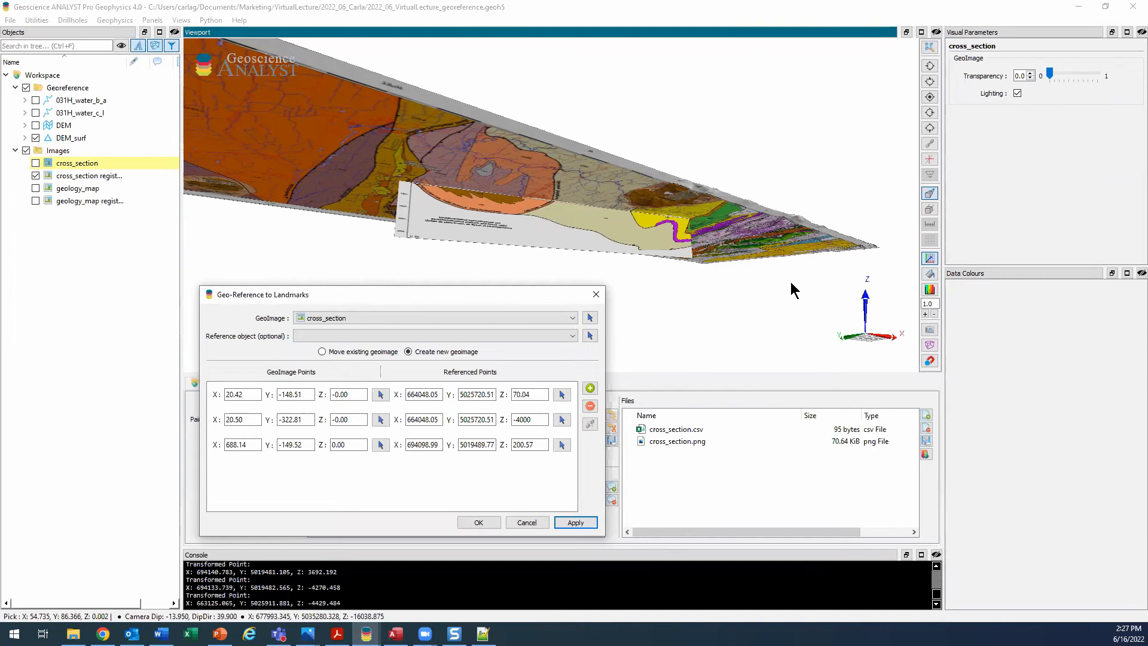
mouse_move(362, 632)
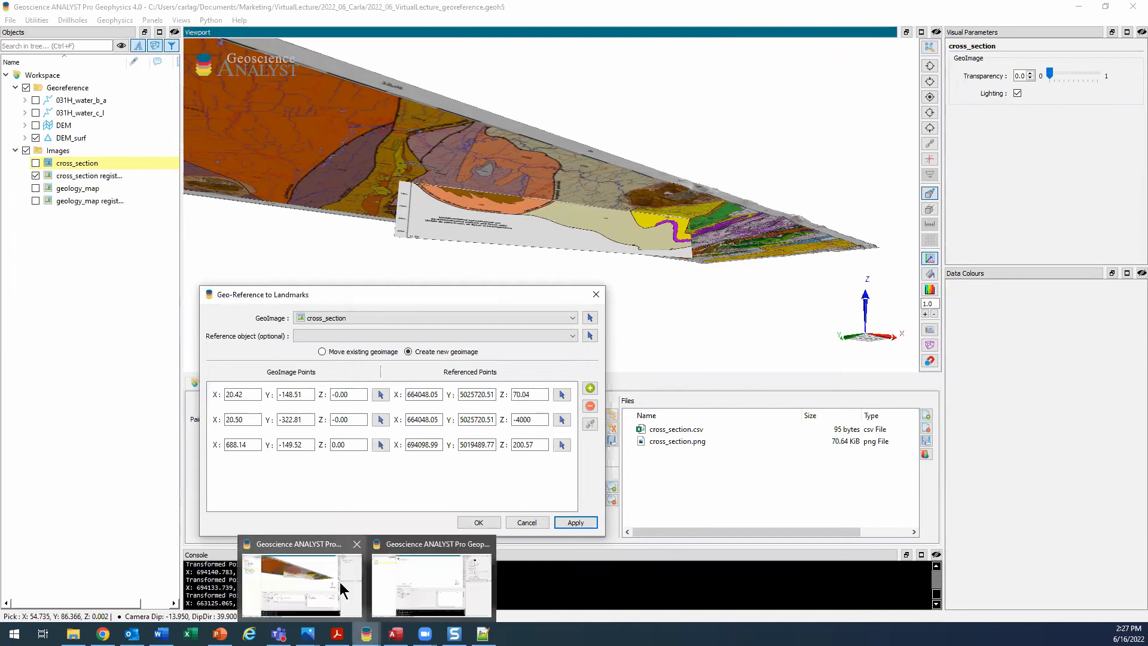
left_click(411, 572)
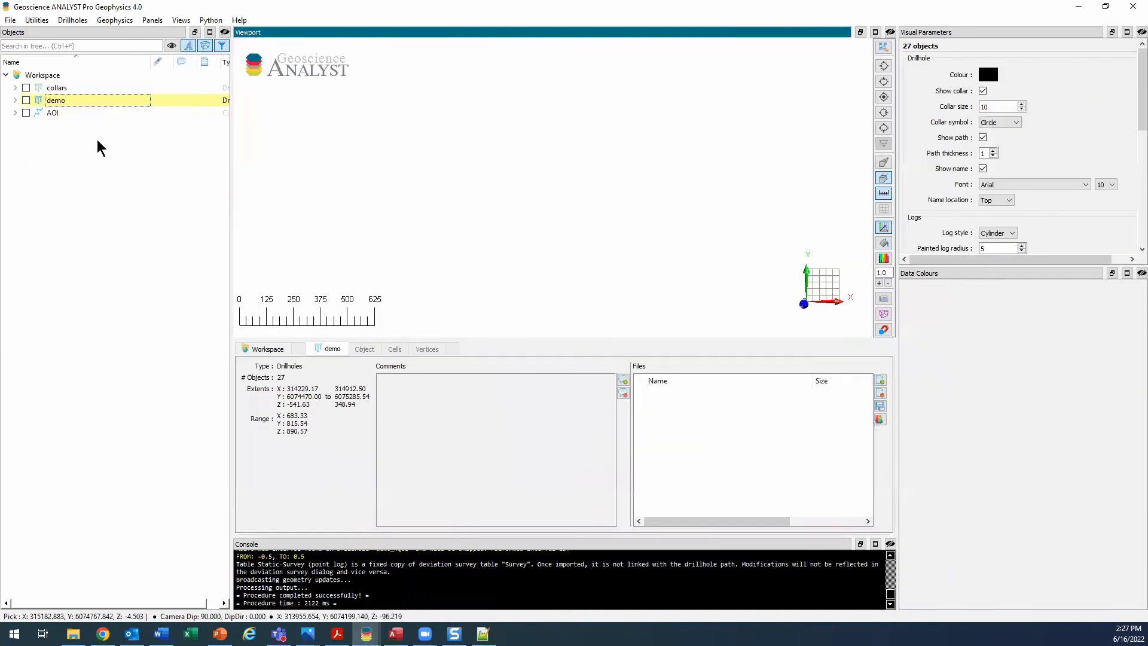
left_click(25, 100)
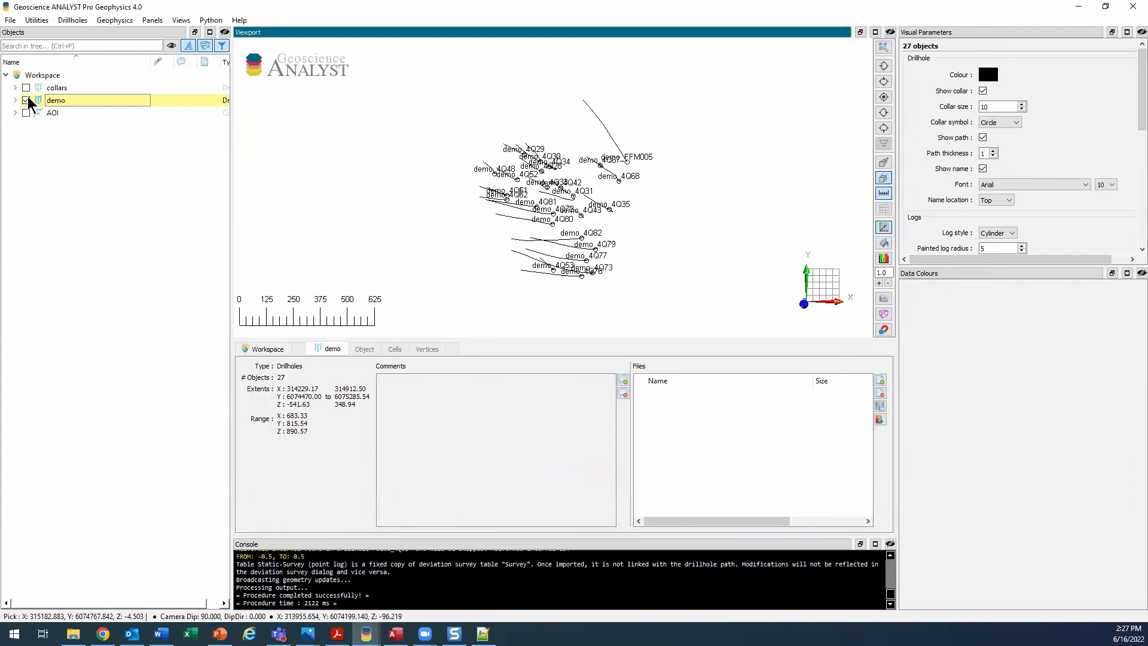
- Start an ODBC drillhole import and load the FlinFlon_access configuration
left_click(9, 21)
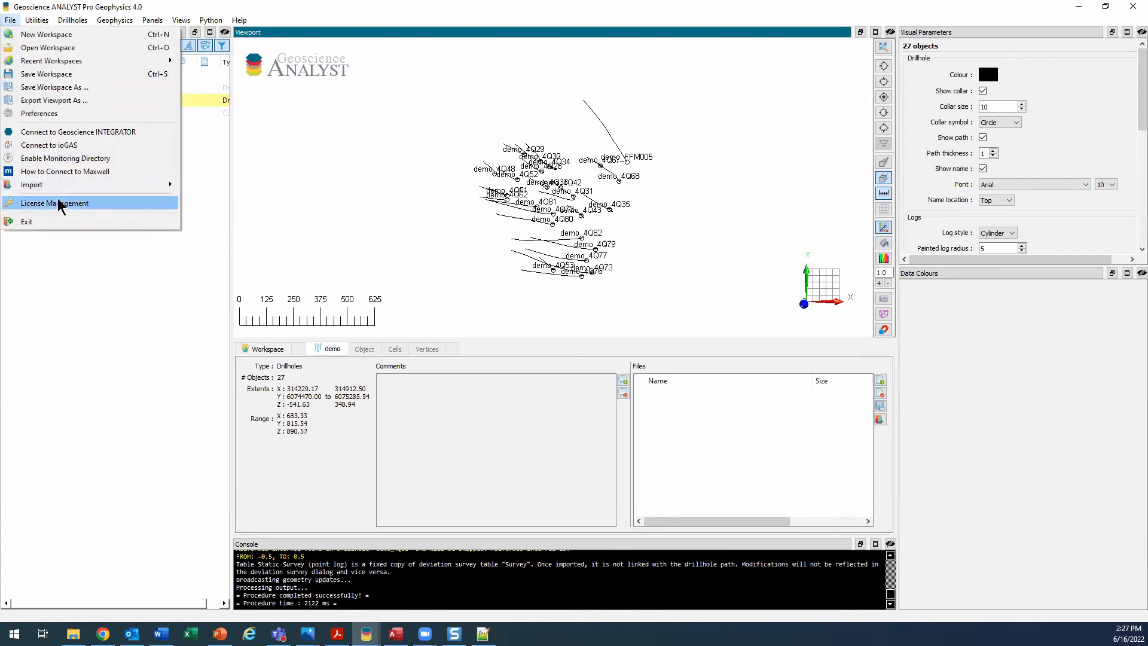
mouse_move(69, 184)
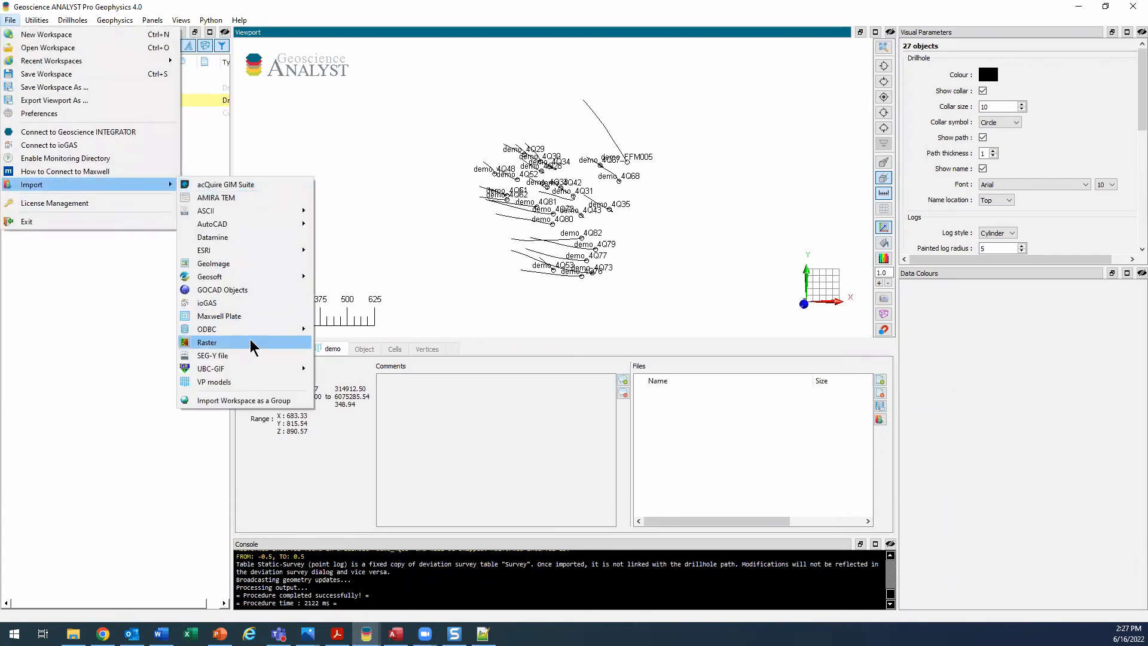
mouse_move(275, 328)
left_click(335, 325)
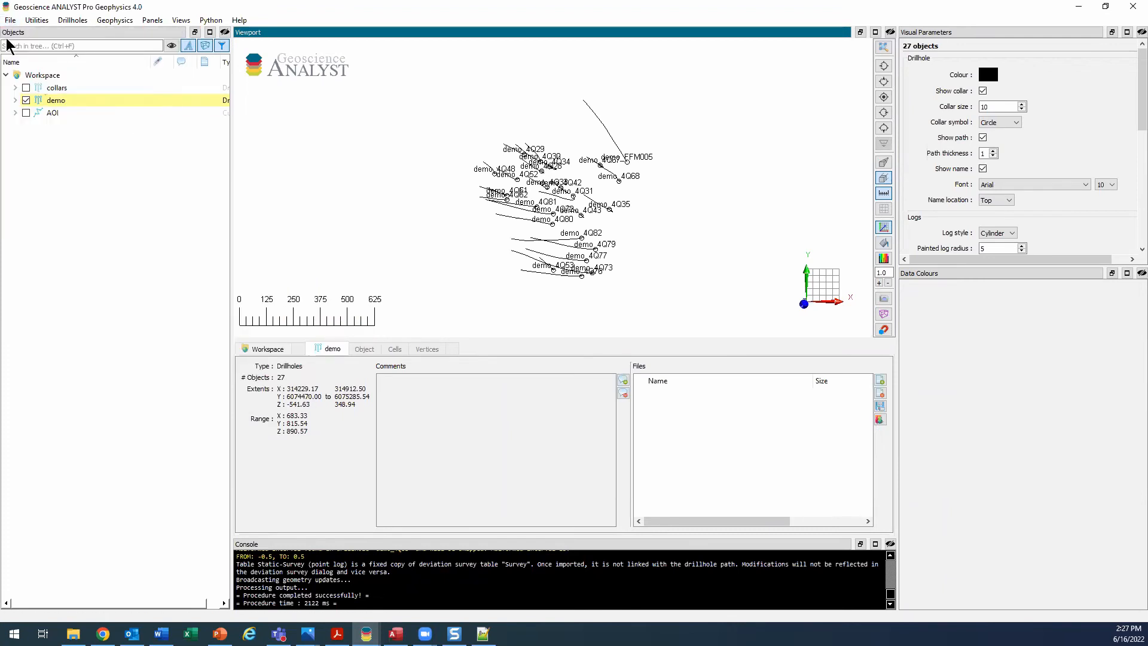
left_click(10, 19)
mouse_move(110, 187)
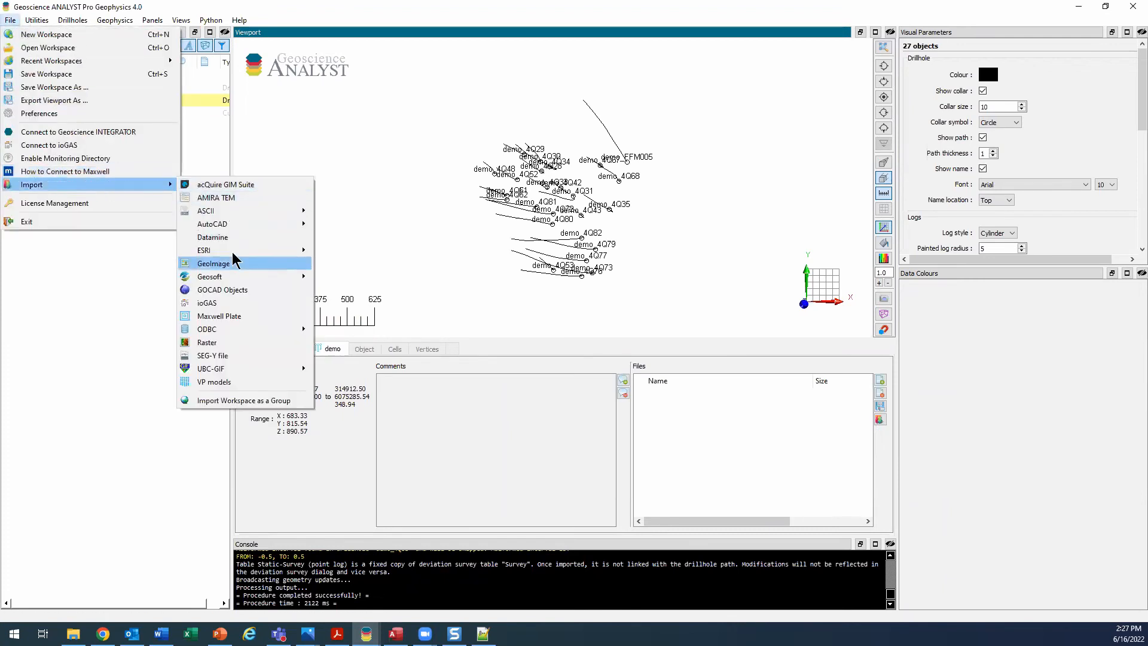
mouse_move(245, 330)
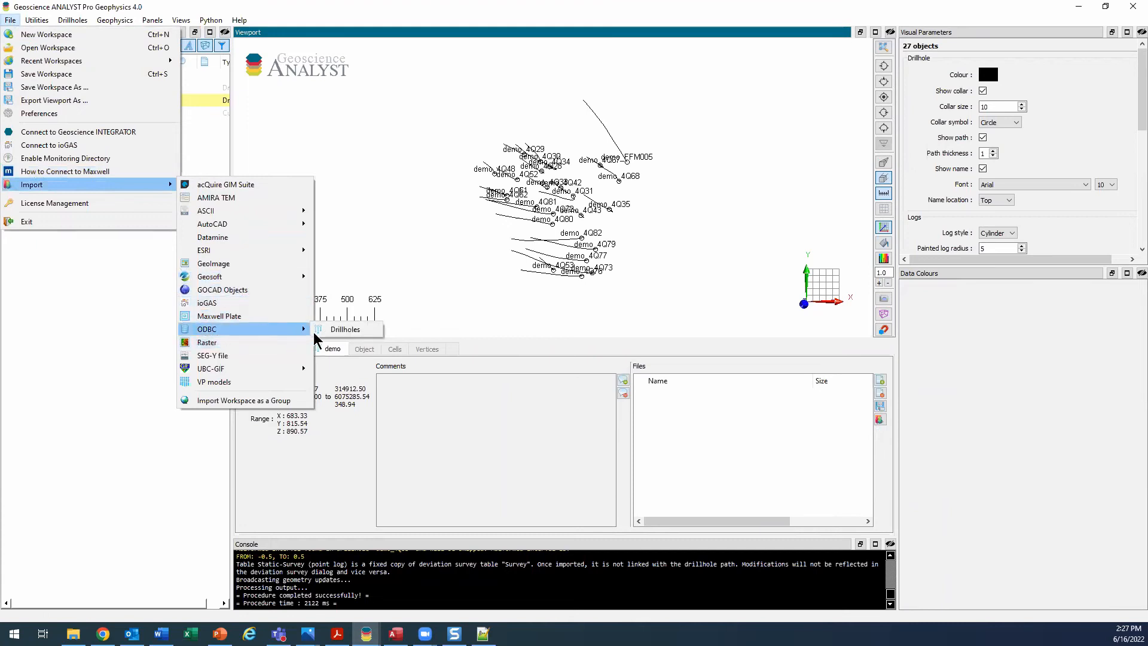
left_click(365, 330)
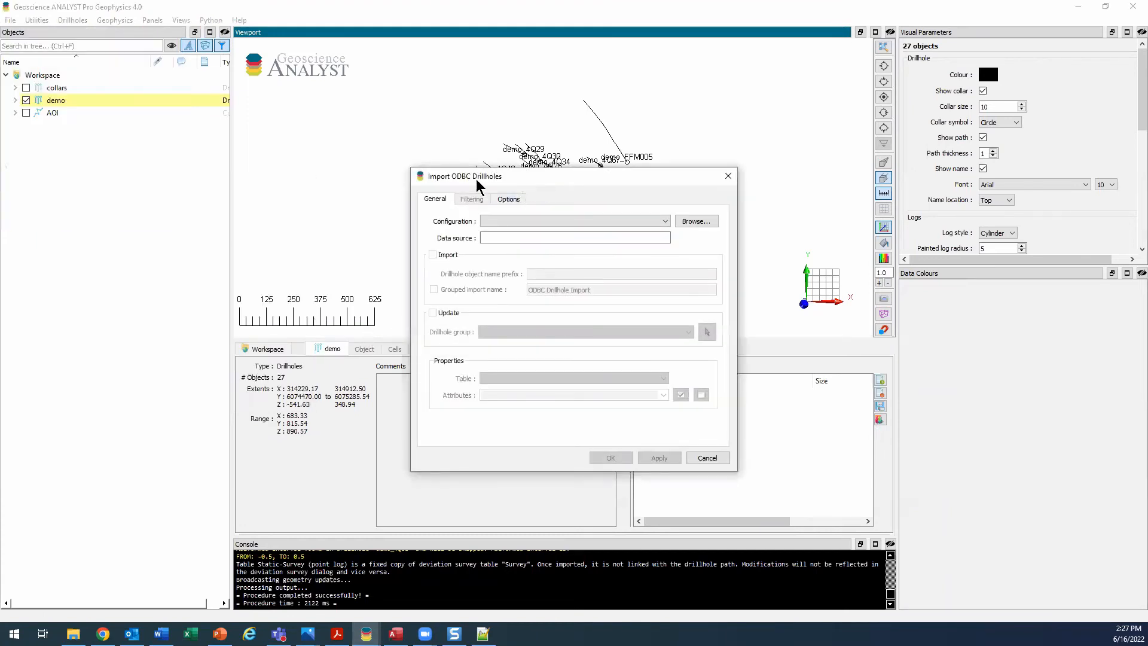
left_click(422, 220)
left_click(514, 231)
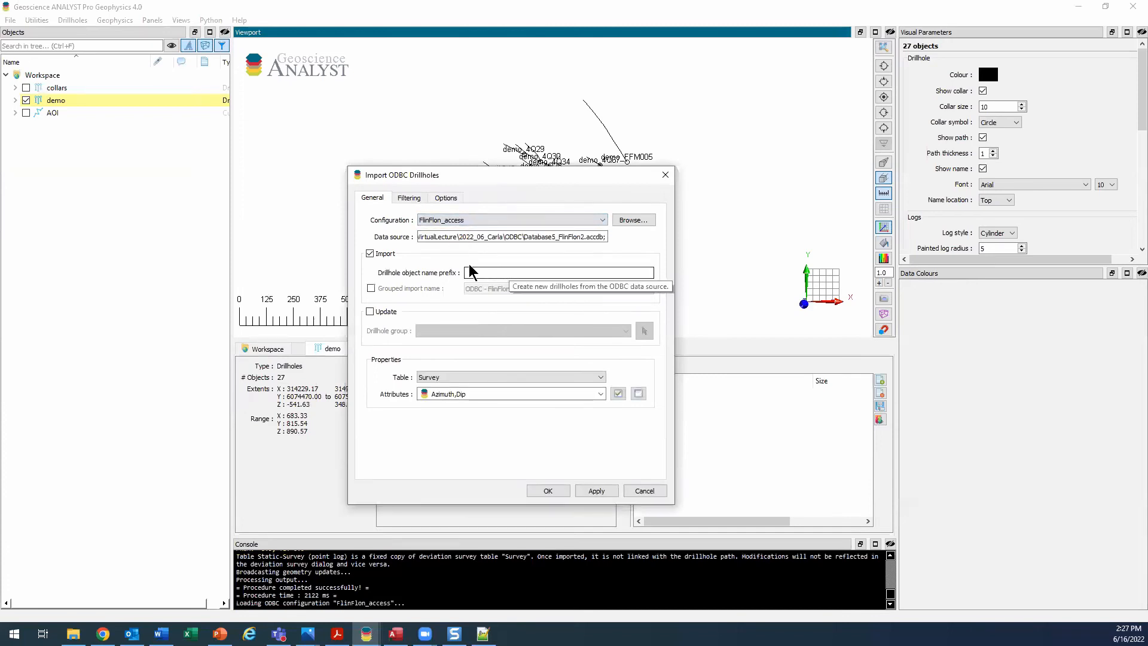
- Try filtering the ODBC drillholes by the CaO attribute of the Geochem_interv2 table, then close the import without applying it
left_click(416, 198)
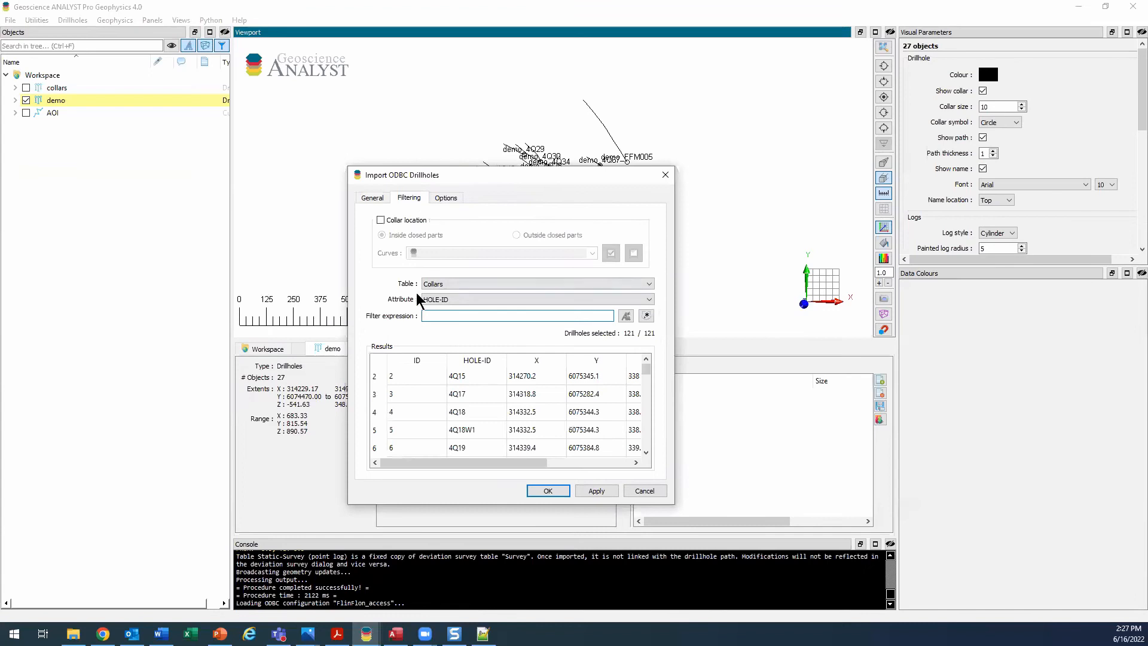
left_click(459, 287)
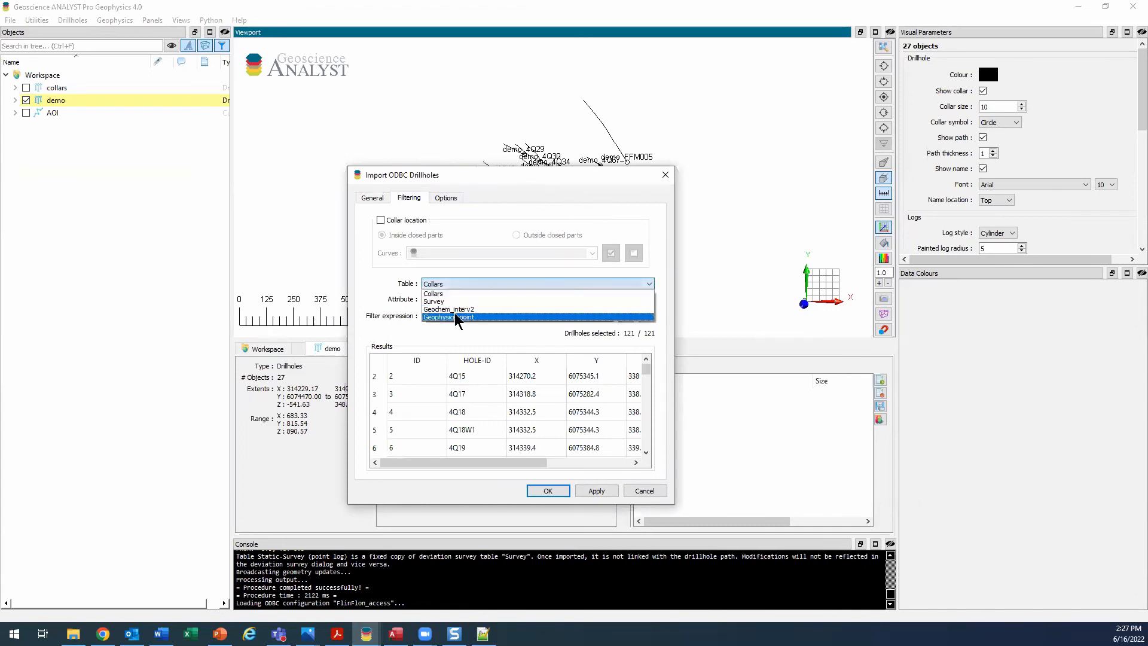
left_click(404, 297)
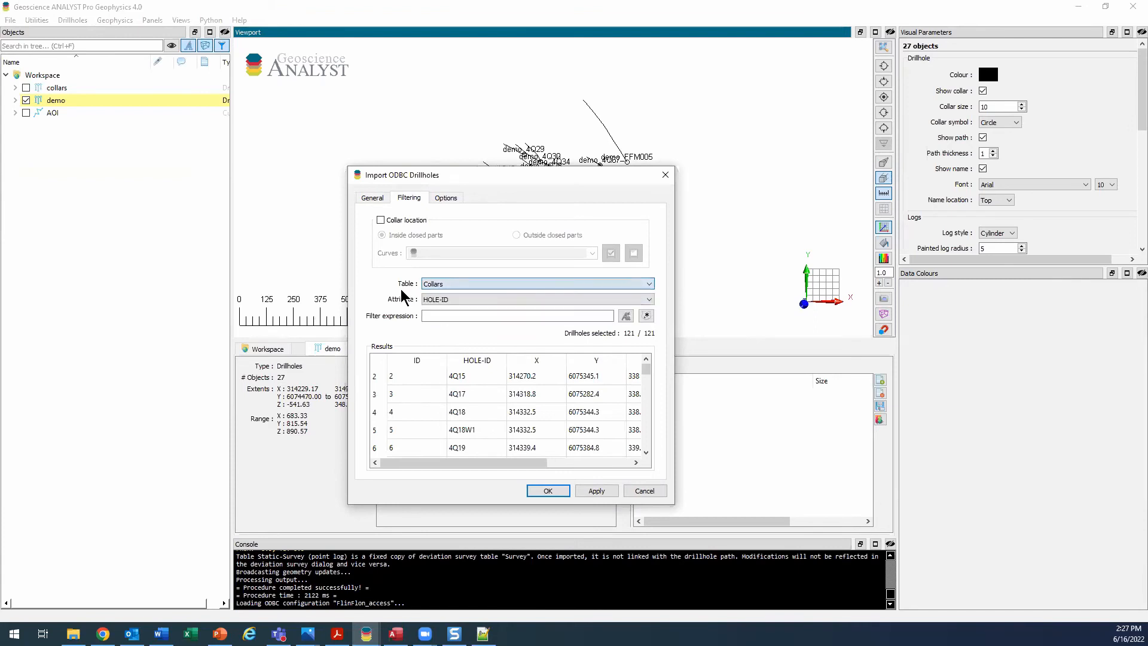
left_click(442, 287)
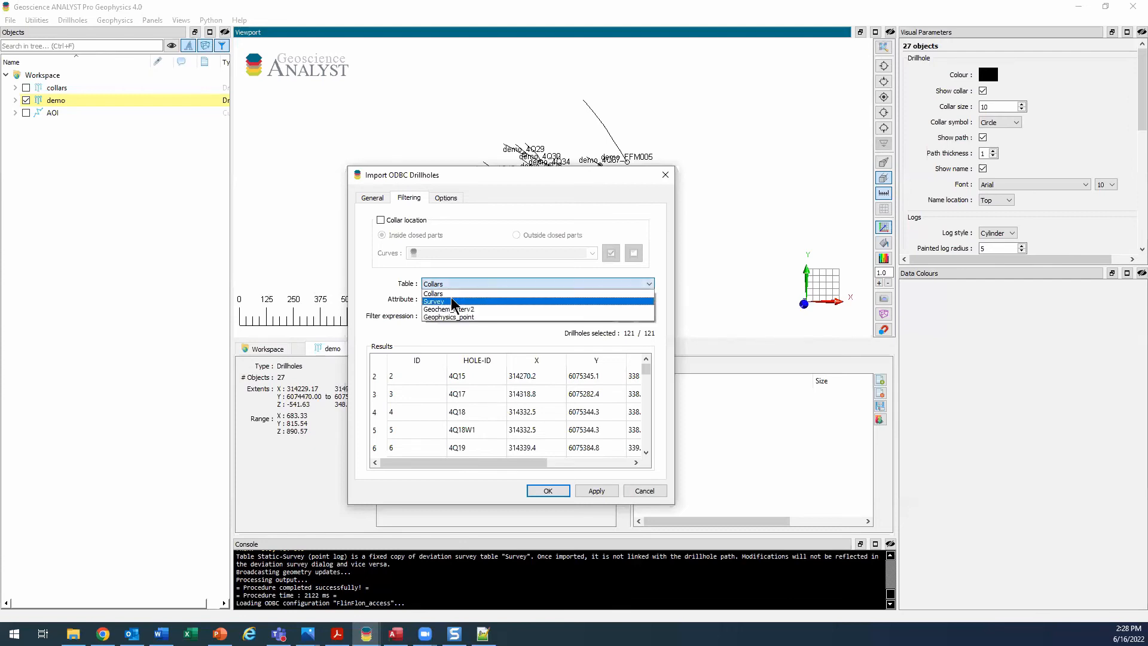
left_click(453, 309)
left_click(455, 301)
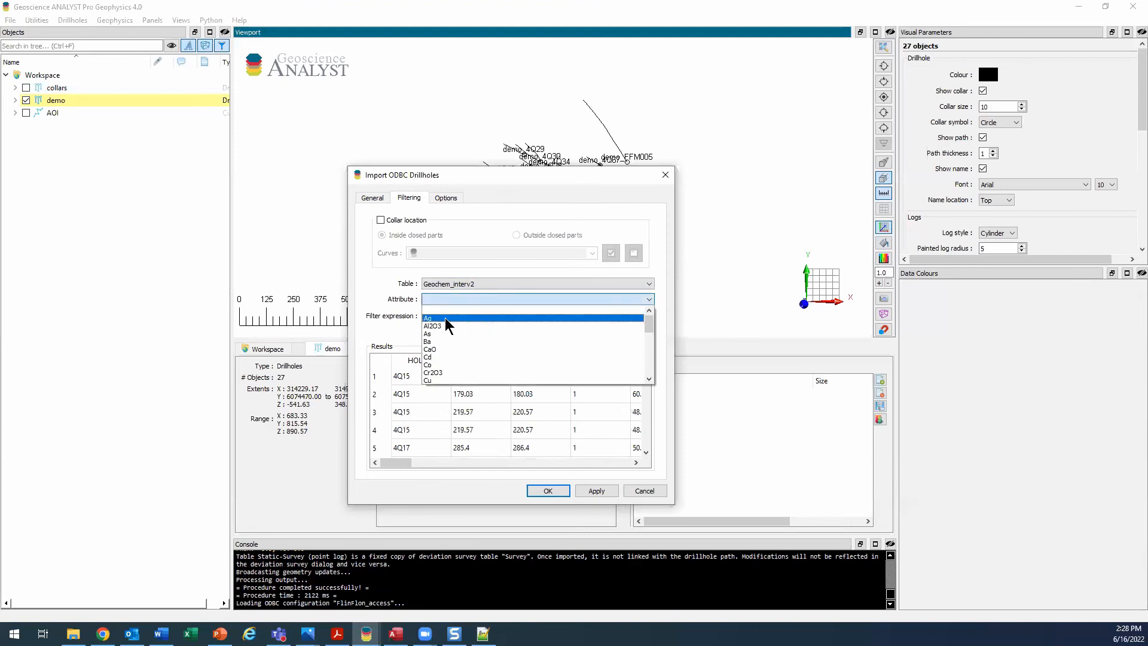
left_click(437, 350)
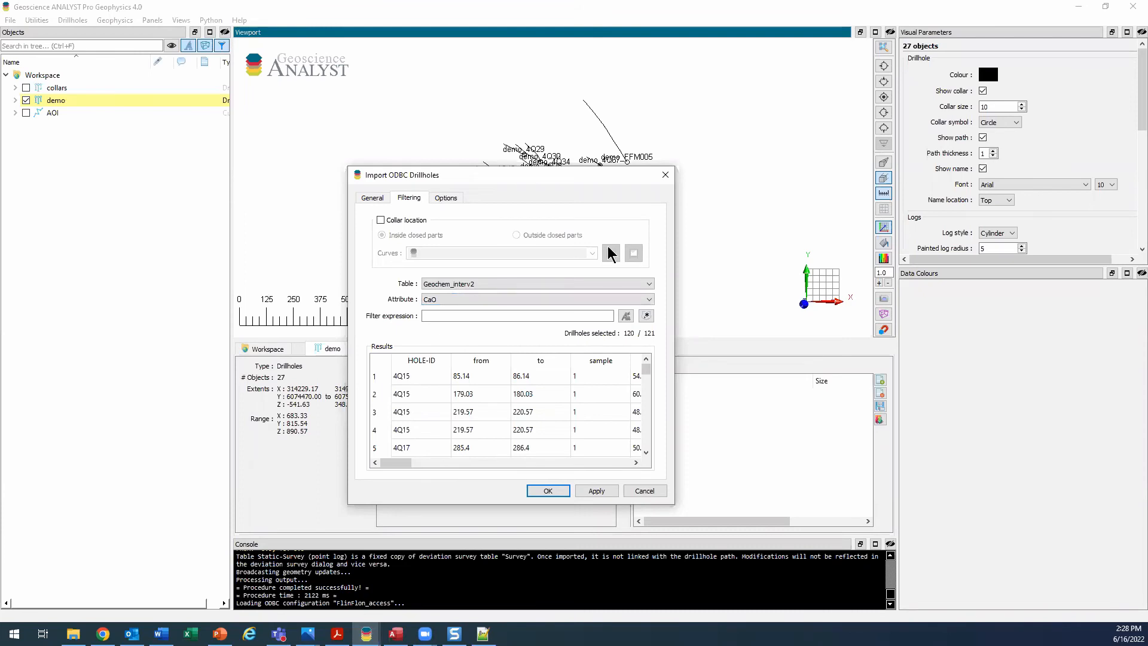
left_click(665, 175)
- Switch to File Explorer and open the SEGY folder in Documents under GA_Training_newrelease_3.4, Data
left_click(73, 633)
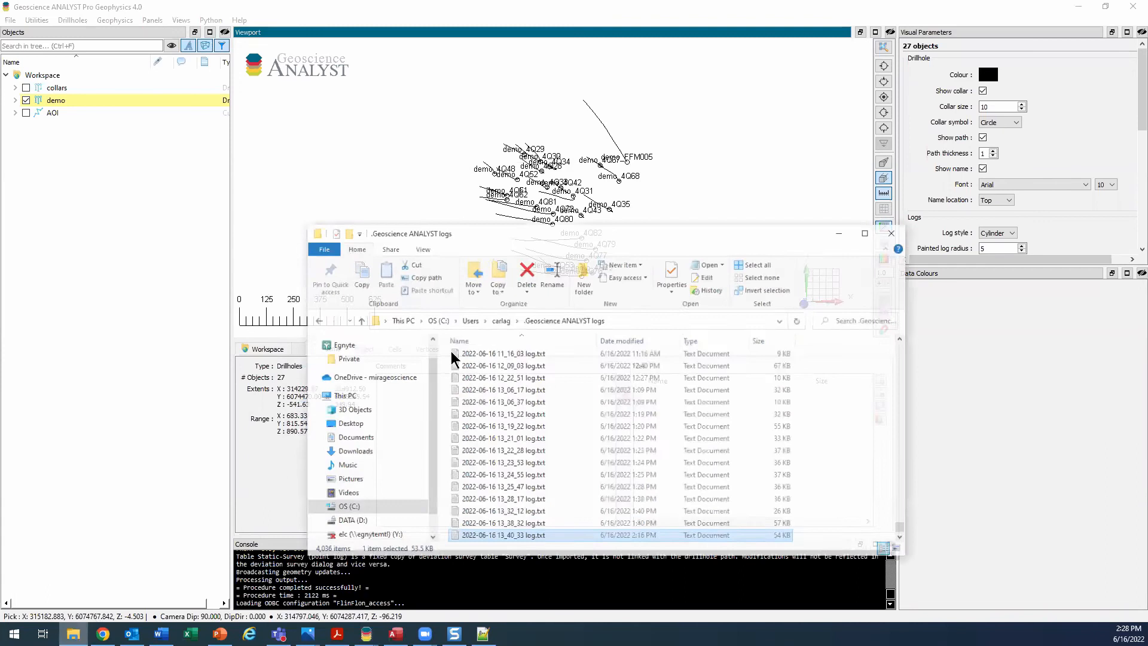
left_click(377, 428)
scroll(473, 496, "down", 1)
double_click(547, 467)
double_click(534, 351)
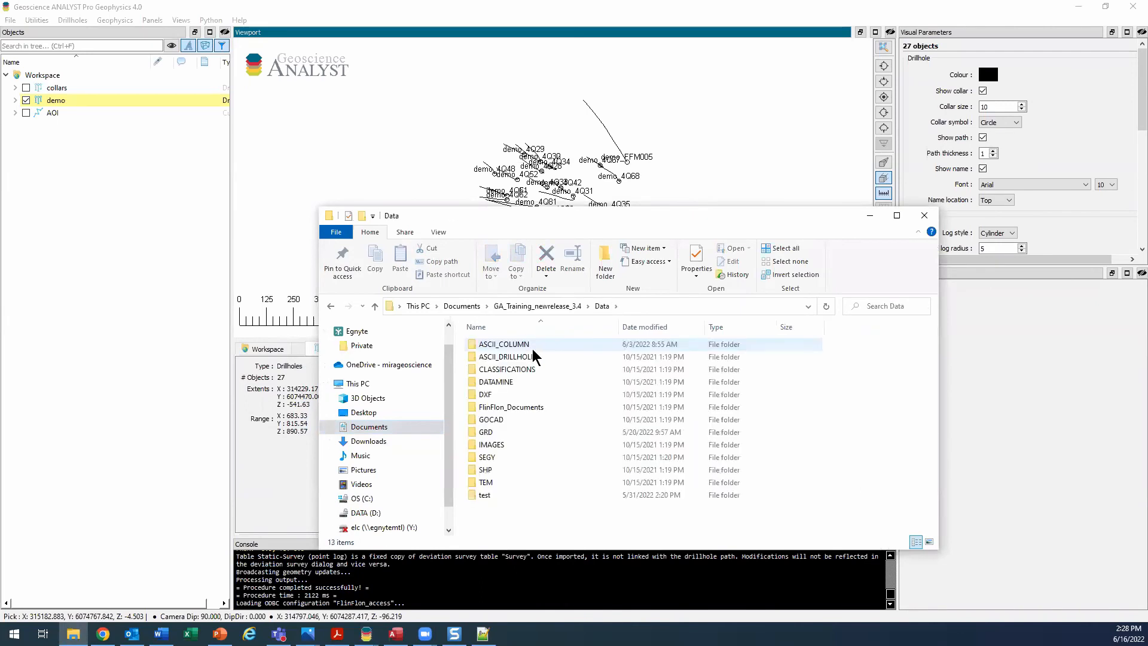
double_click(486, 458)
- Import line2_mig_depth.sgy into the drillhole workspace as a 2D section with depth as the Z-axis direction, and return to that workspace's window
left_click(536, 358)
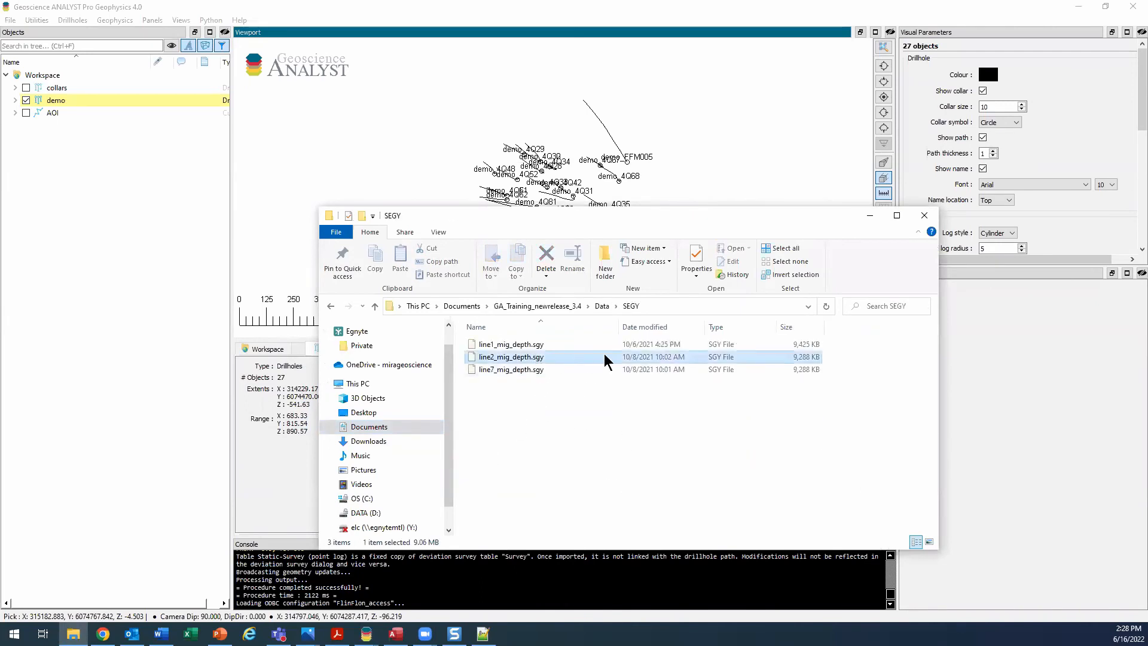
left_click_drag(579, 363, 314, 152)
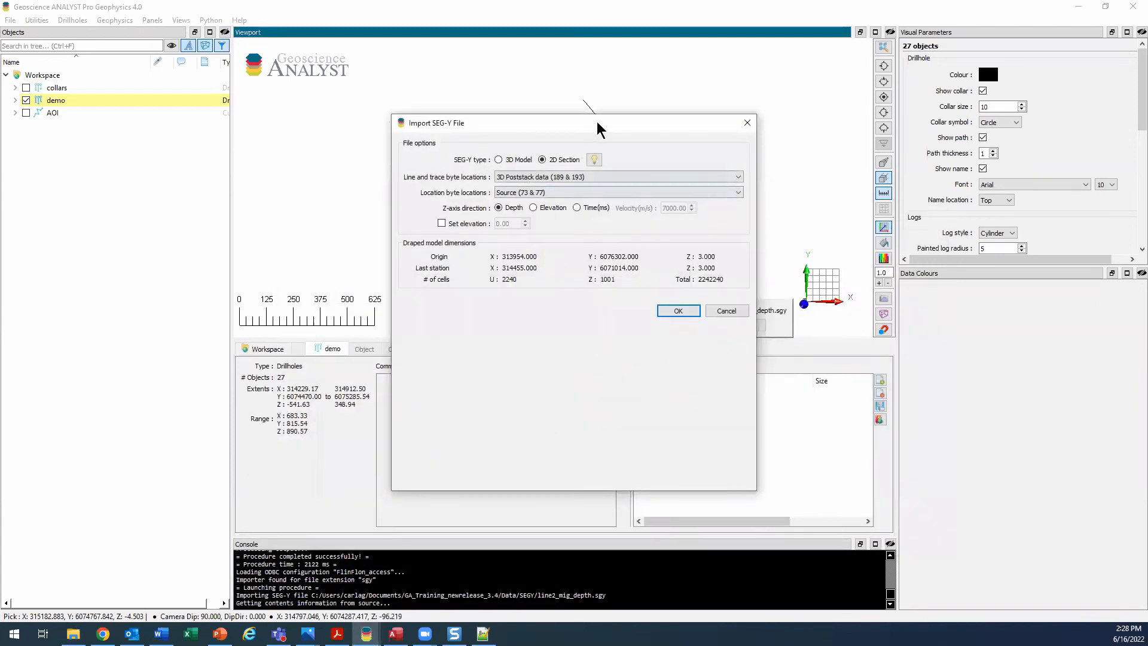
left_click_drag(610, 117, 611, 238)
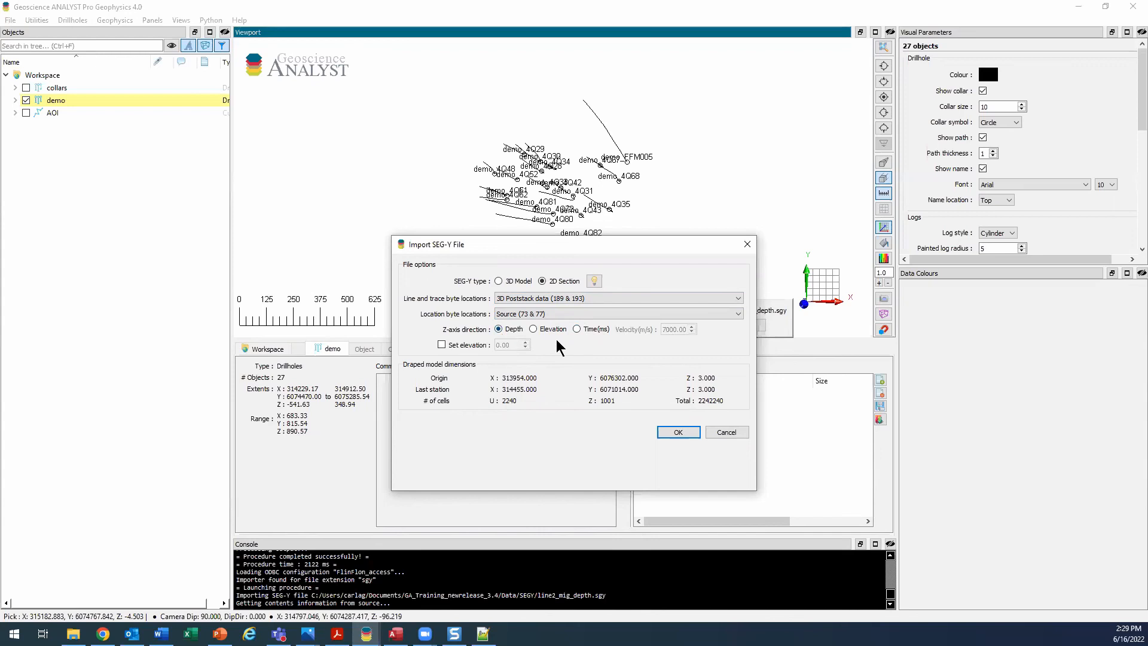
left_click(679, 432)
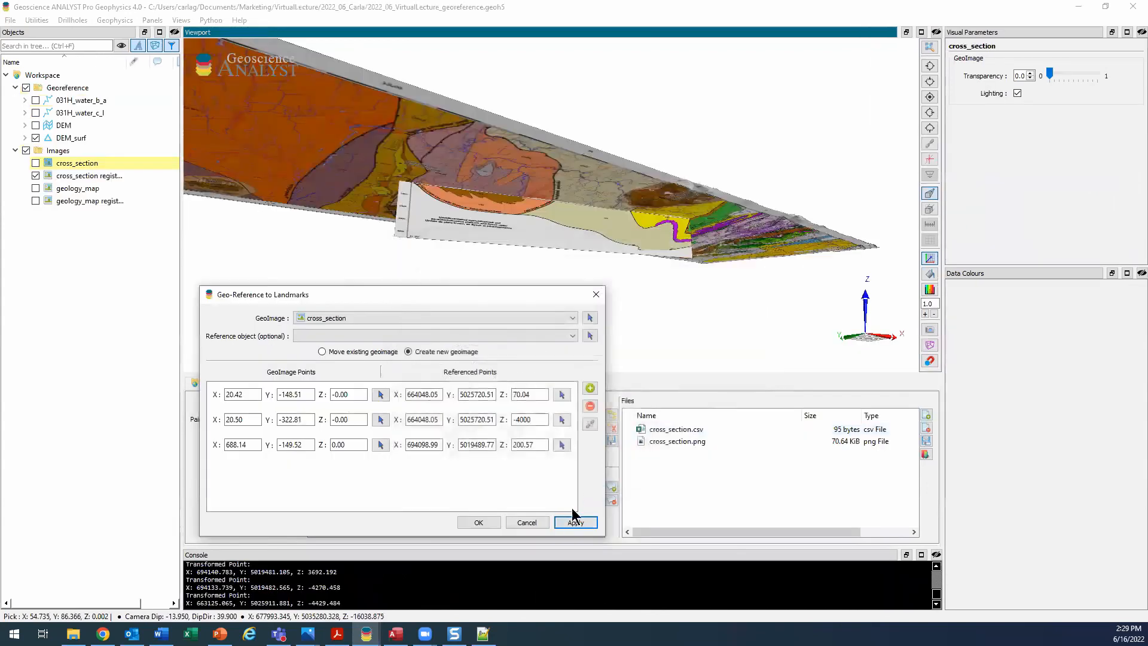
left_click(366, 634)
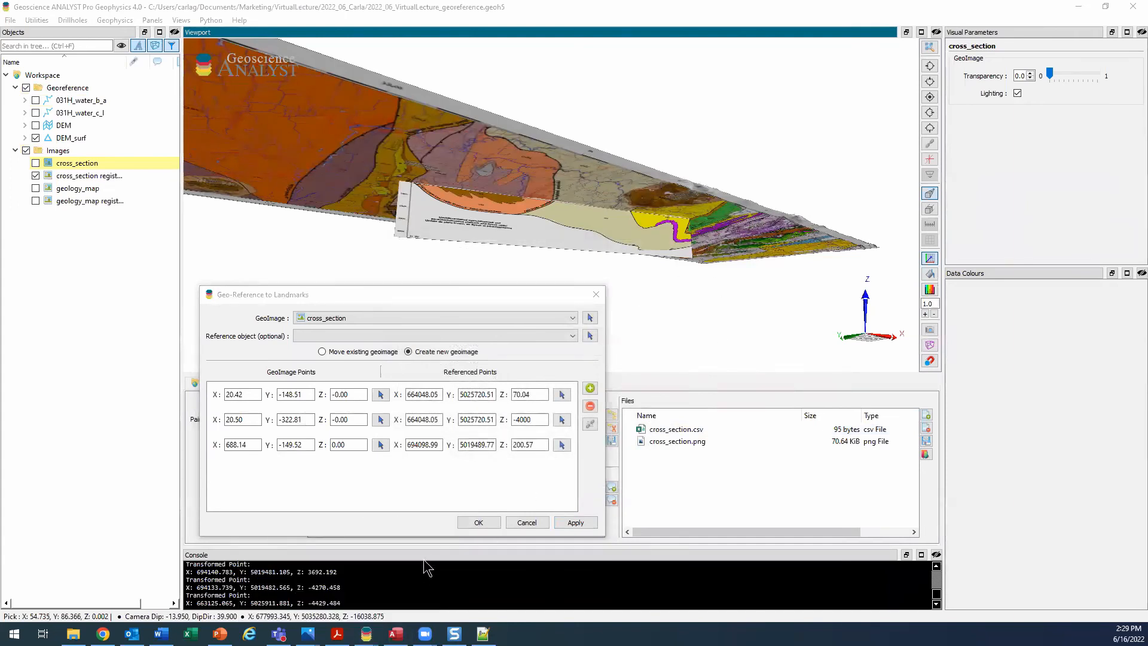
mouse_move(366, 634)
left_click(407, 580)
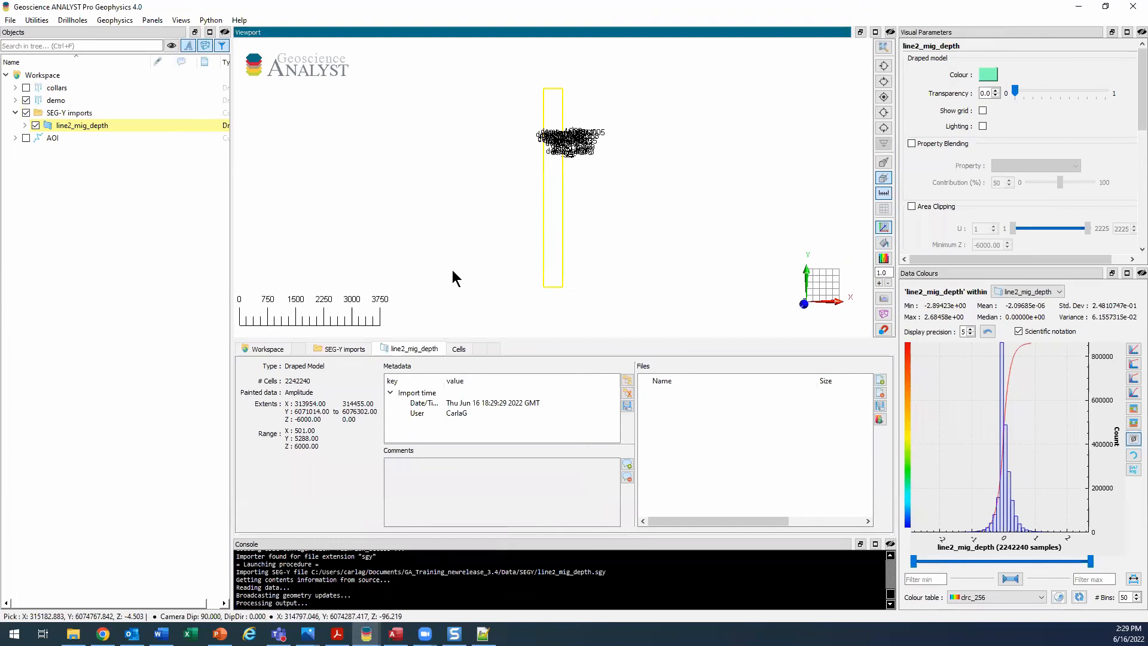
- List the cell data of line2_mig_depth and display only that seismic section, oriented to face the view in 3D
left_click(458, 349)
right_click(112, 123)
left_click(169, 128)
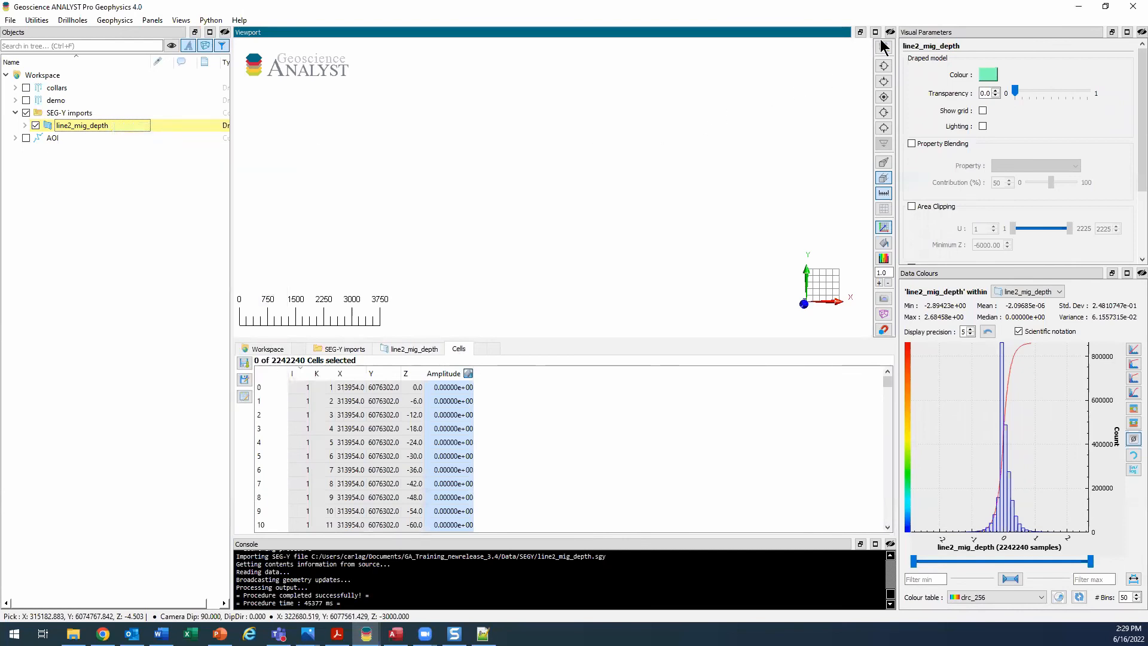
left_click_drag(718, 149, 661, 163)
left_click_drag(551, 157, 837, 72)
left_click_drag(569, 284, 562, 112)
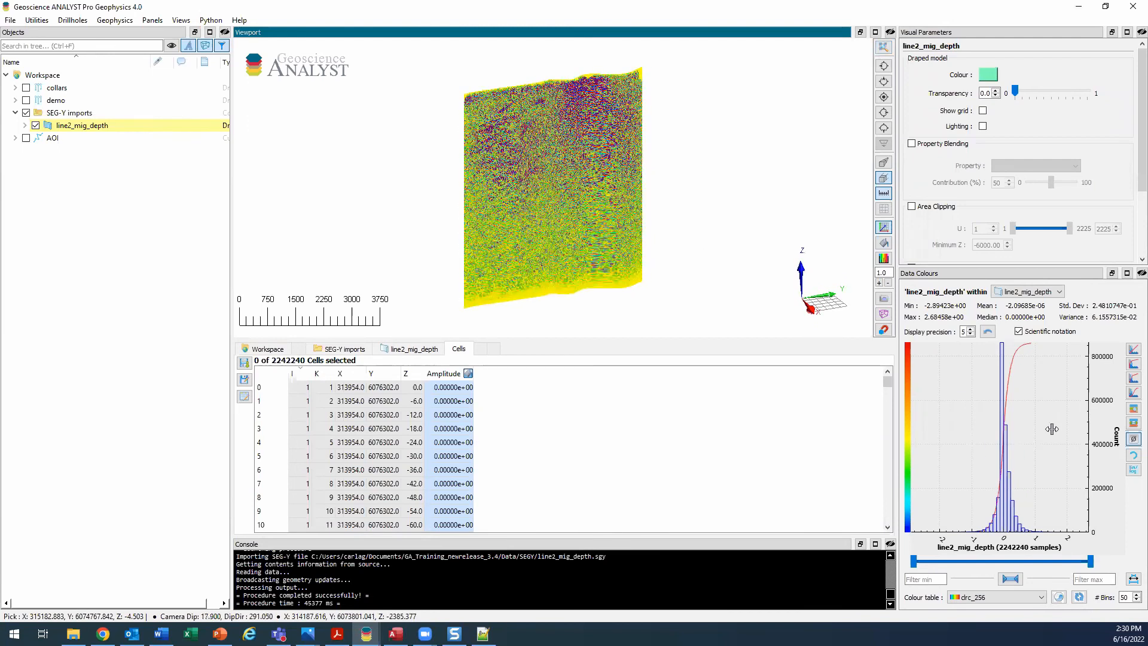
- Set the colour table of the line2_mig_depth amplitude data to flag
left_click(1032, 593)
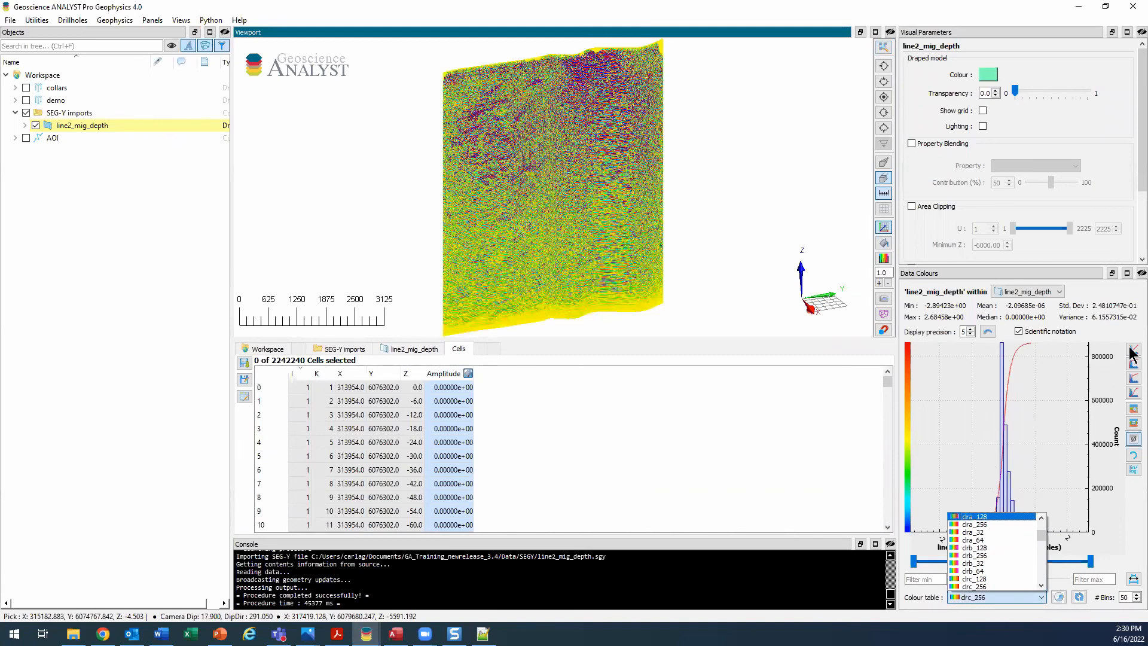
scroll(988, 583, "down", 3)
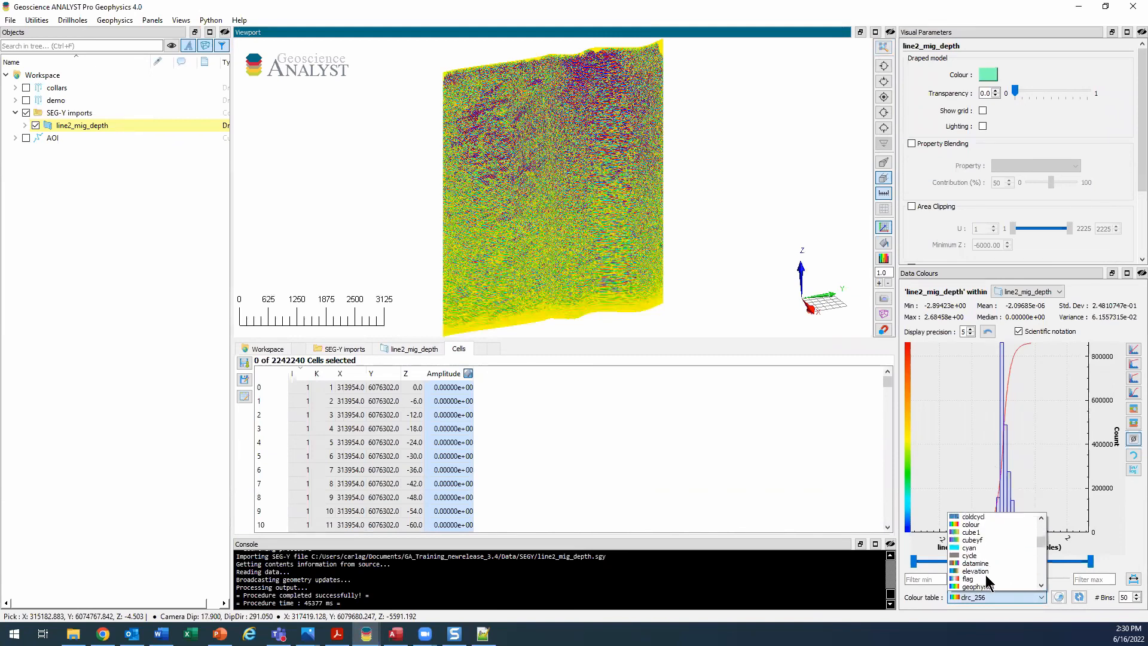
left_click(985, 578)
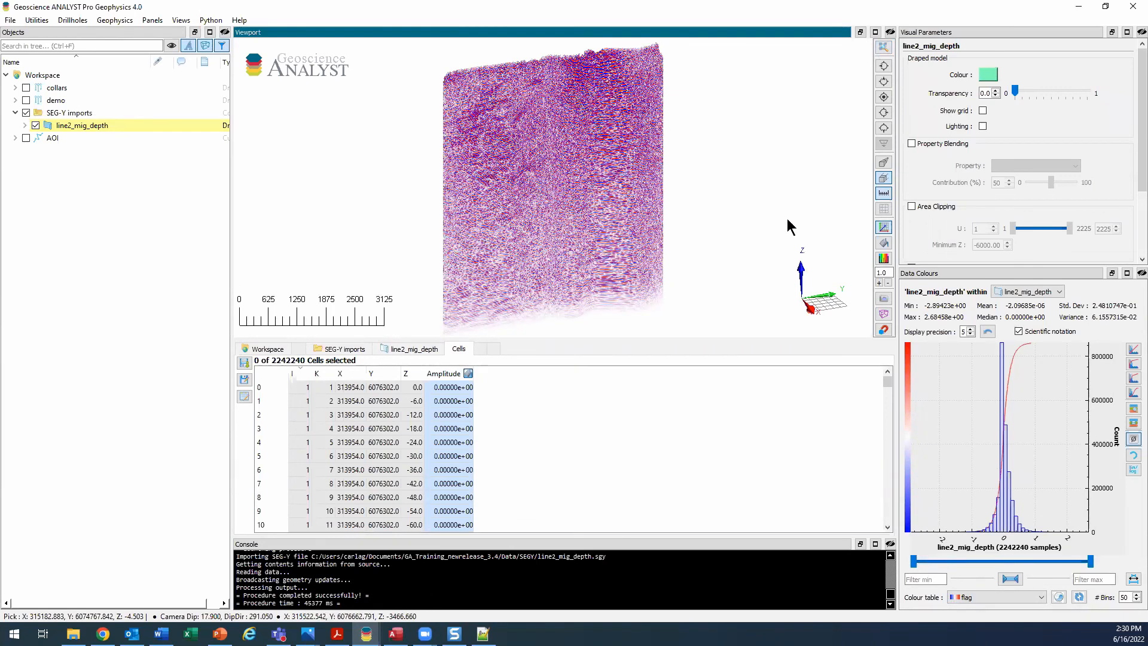
- Enable area clipping on the line2_mig_depth section, with U starting at 937 and the minimum Z at -3000
left_click(912, 207)
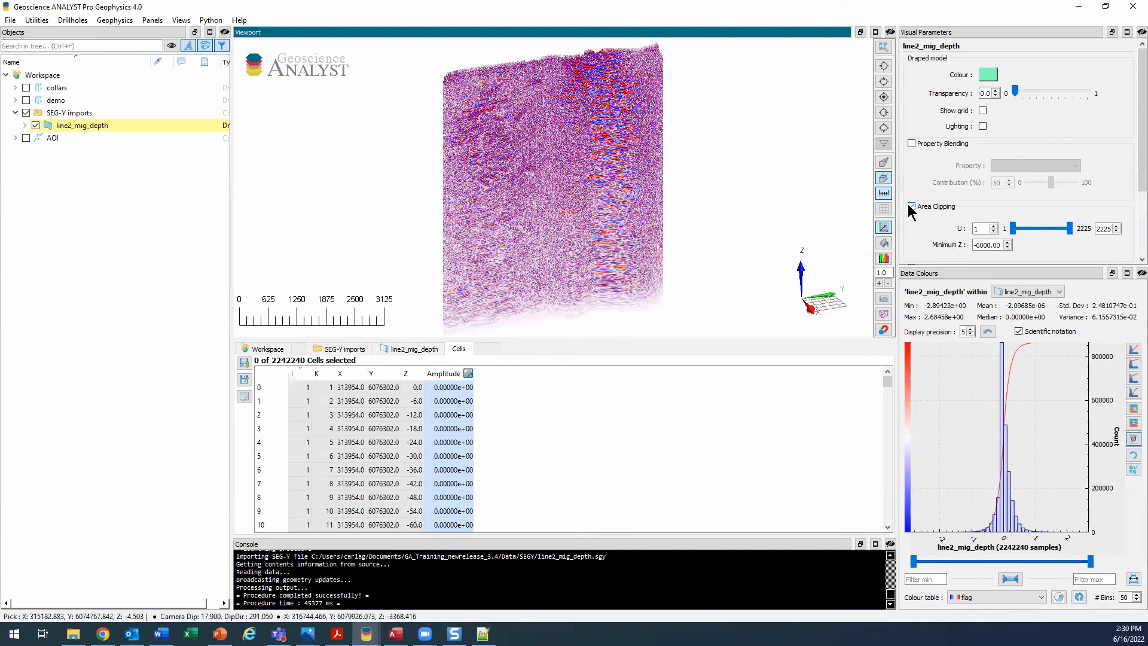
left_click_drag(1013, 229, 1038, 233)
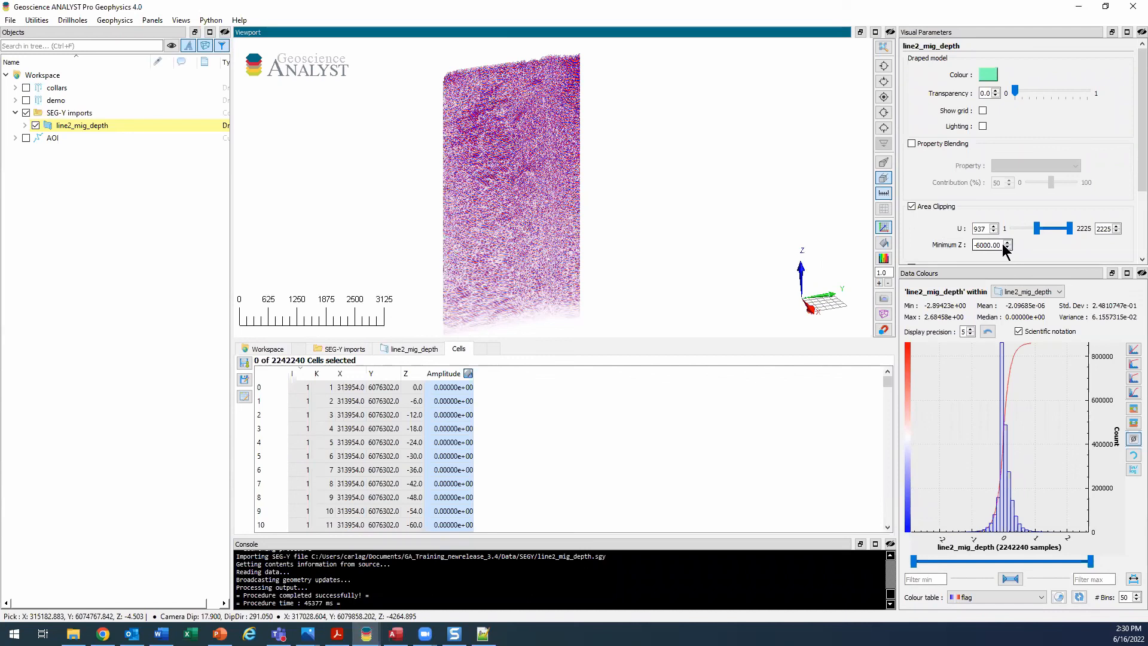
left_click_drag(1002, 245, 959, 238)
type("-3000")
key("Return")
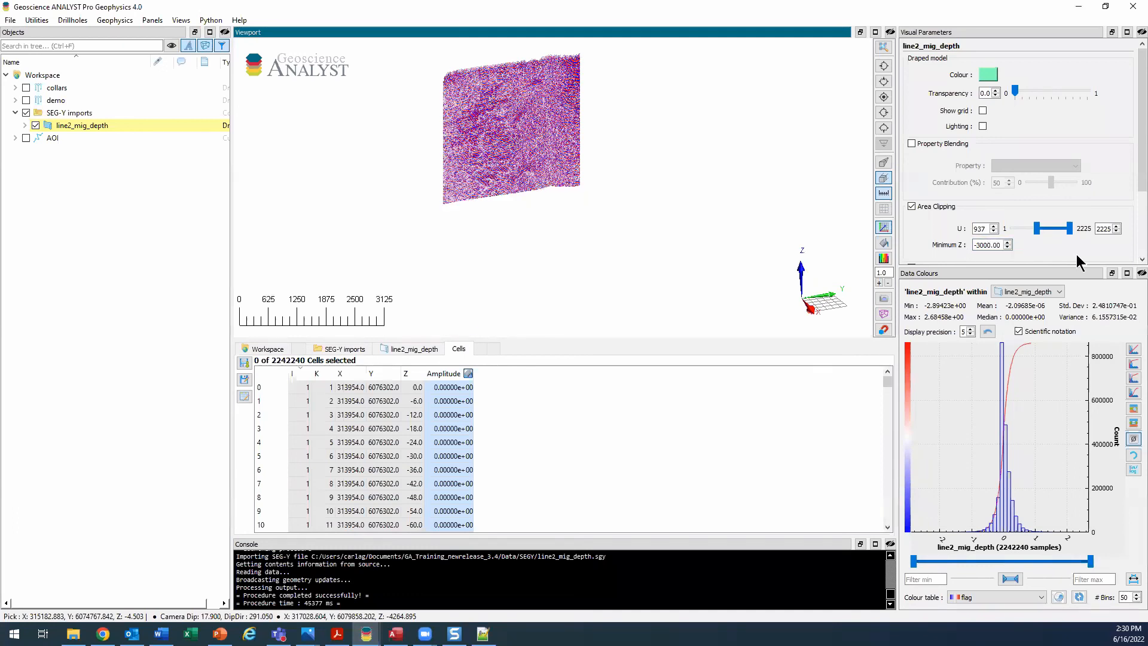
scroll(550, 189, "up", 5)
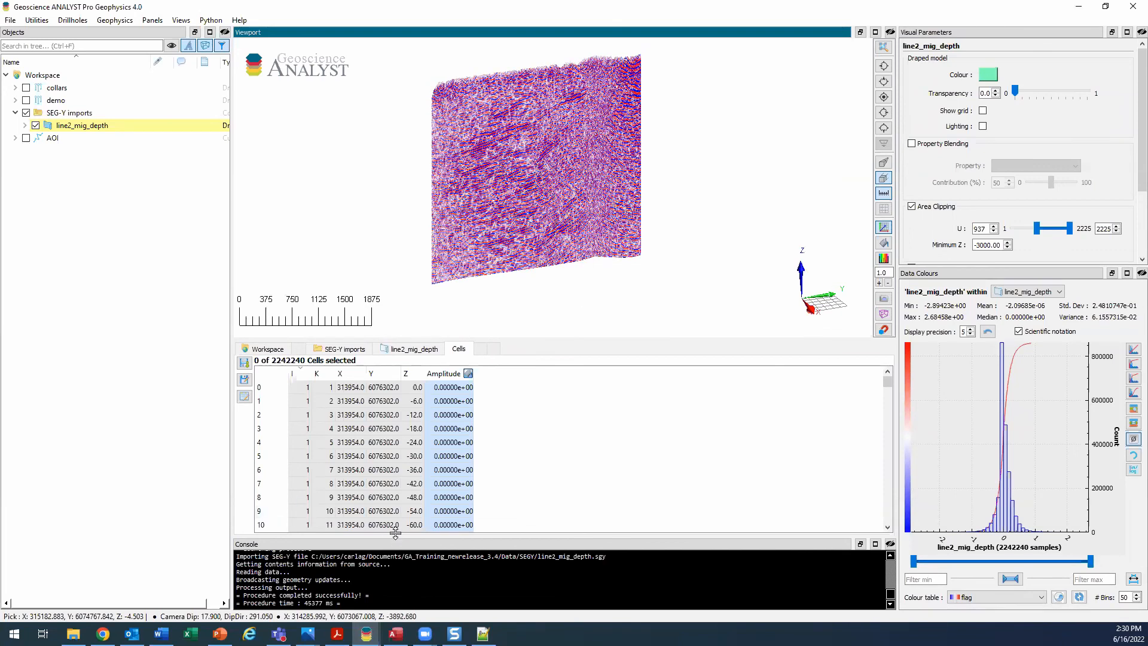
- Switch to Chrome to view the Microsoft Access accdb ODBC Driver connection strings page, and return to Geoscience ANALYST
mouse_move(103, 633)
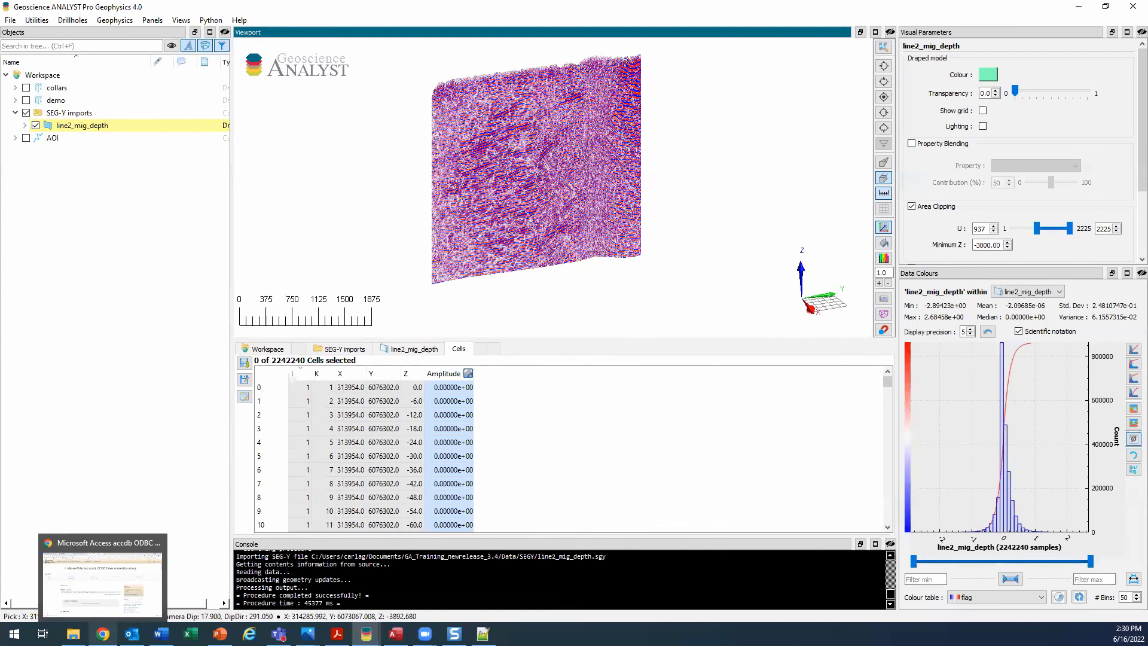
left_click(104, 594)
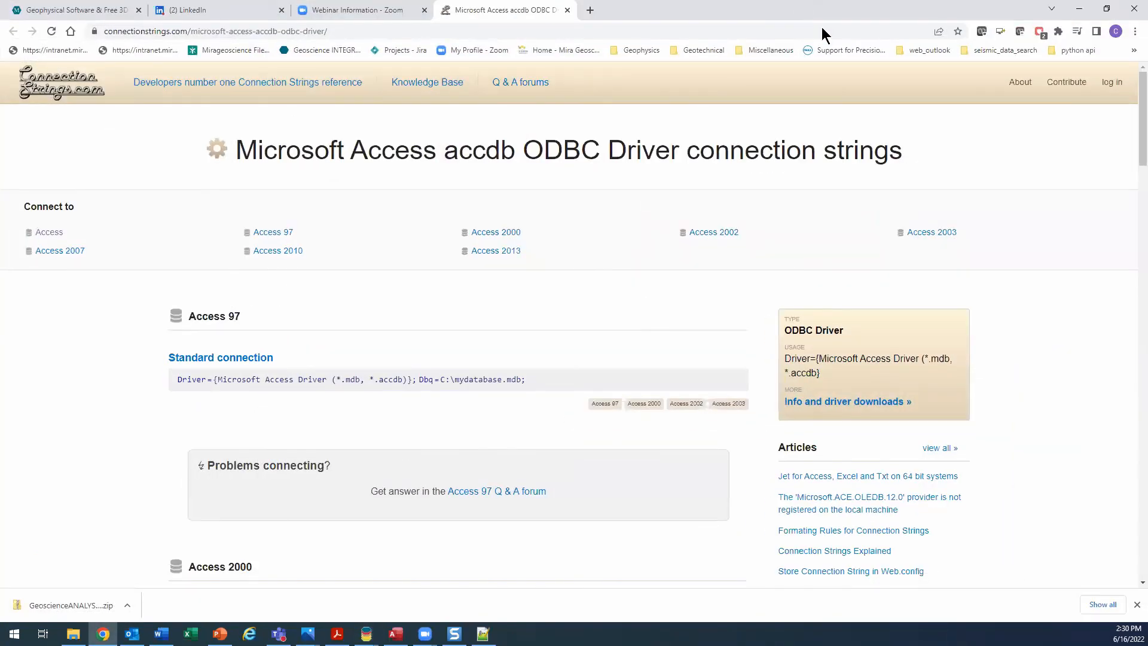
key("alt+Tab")
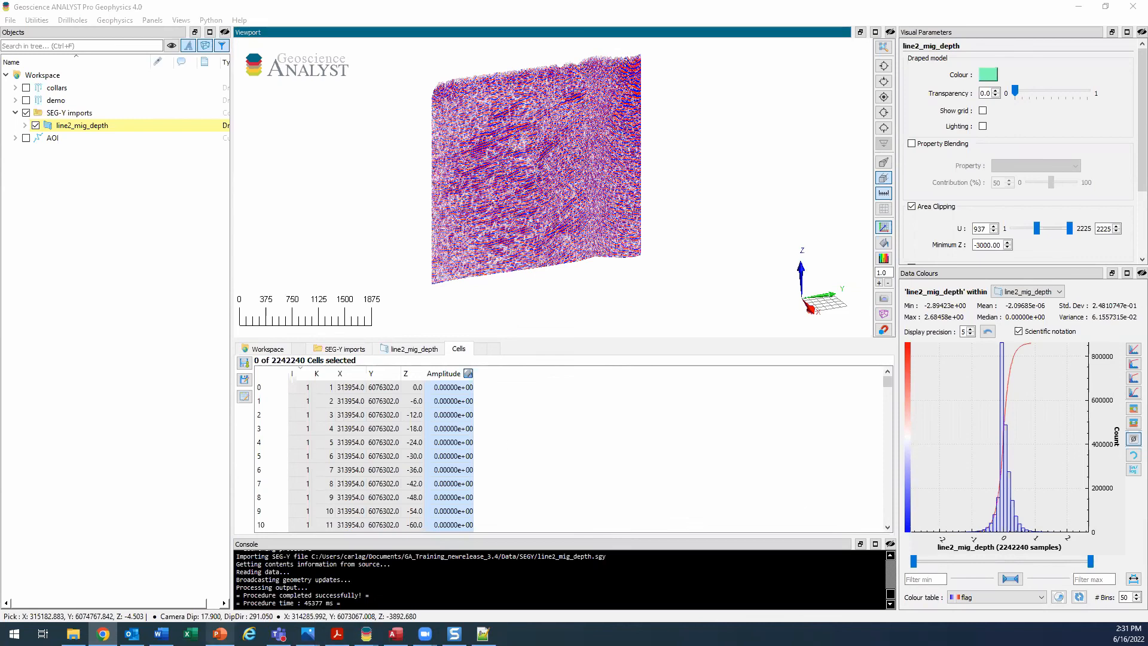
- Switch to PowerPoint and display slide 2 of june2022.pptx, announcing the VPem1D time domain inversion lecture
left_click(220, 634)
left_click(131, 275)
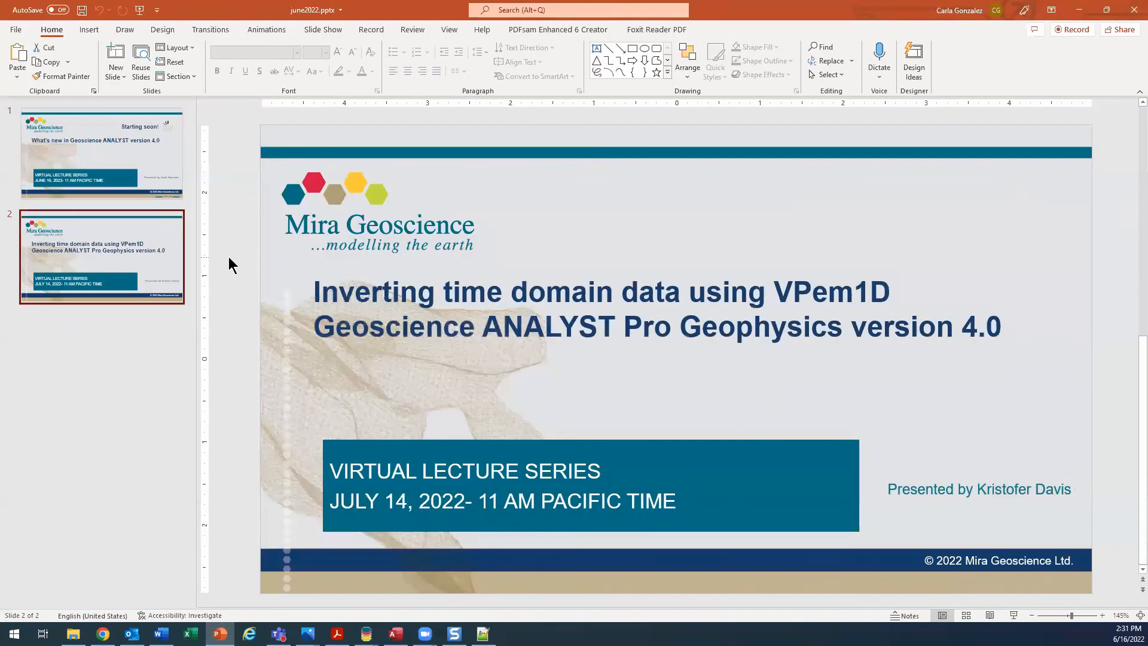